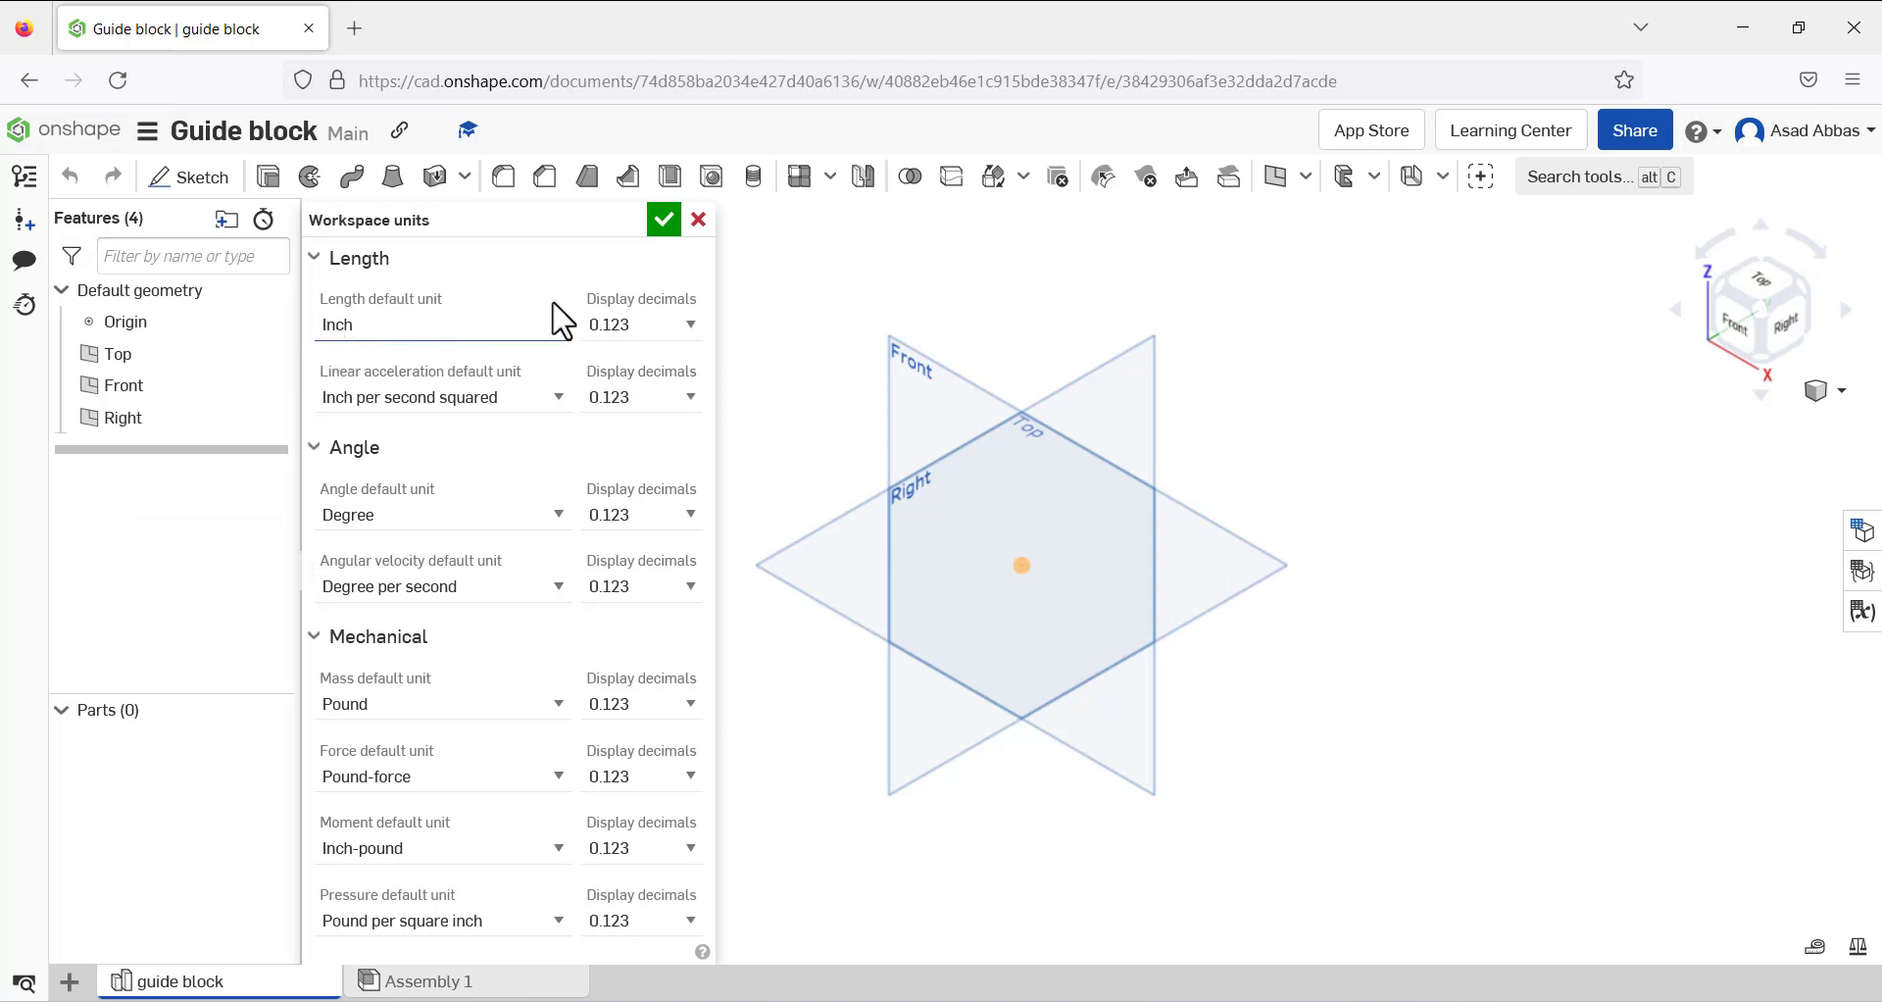
Confirm the workspace units with inch as the default length unit
left_click(663, 220)
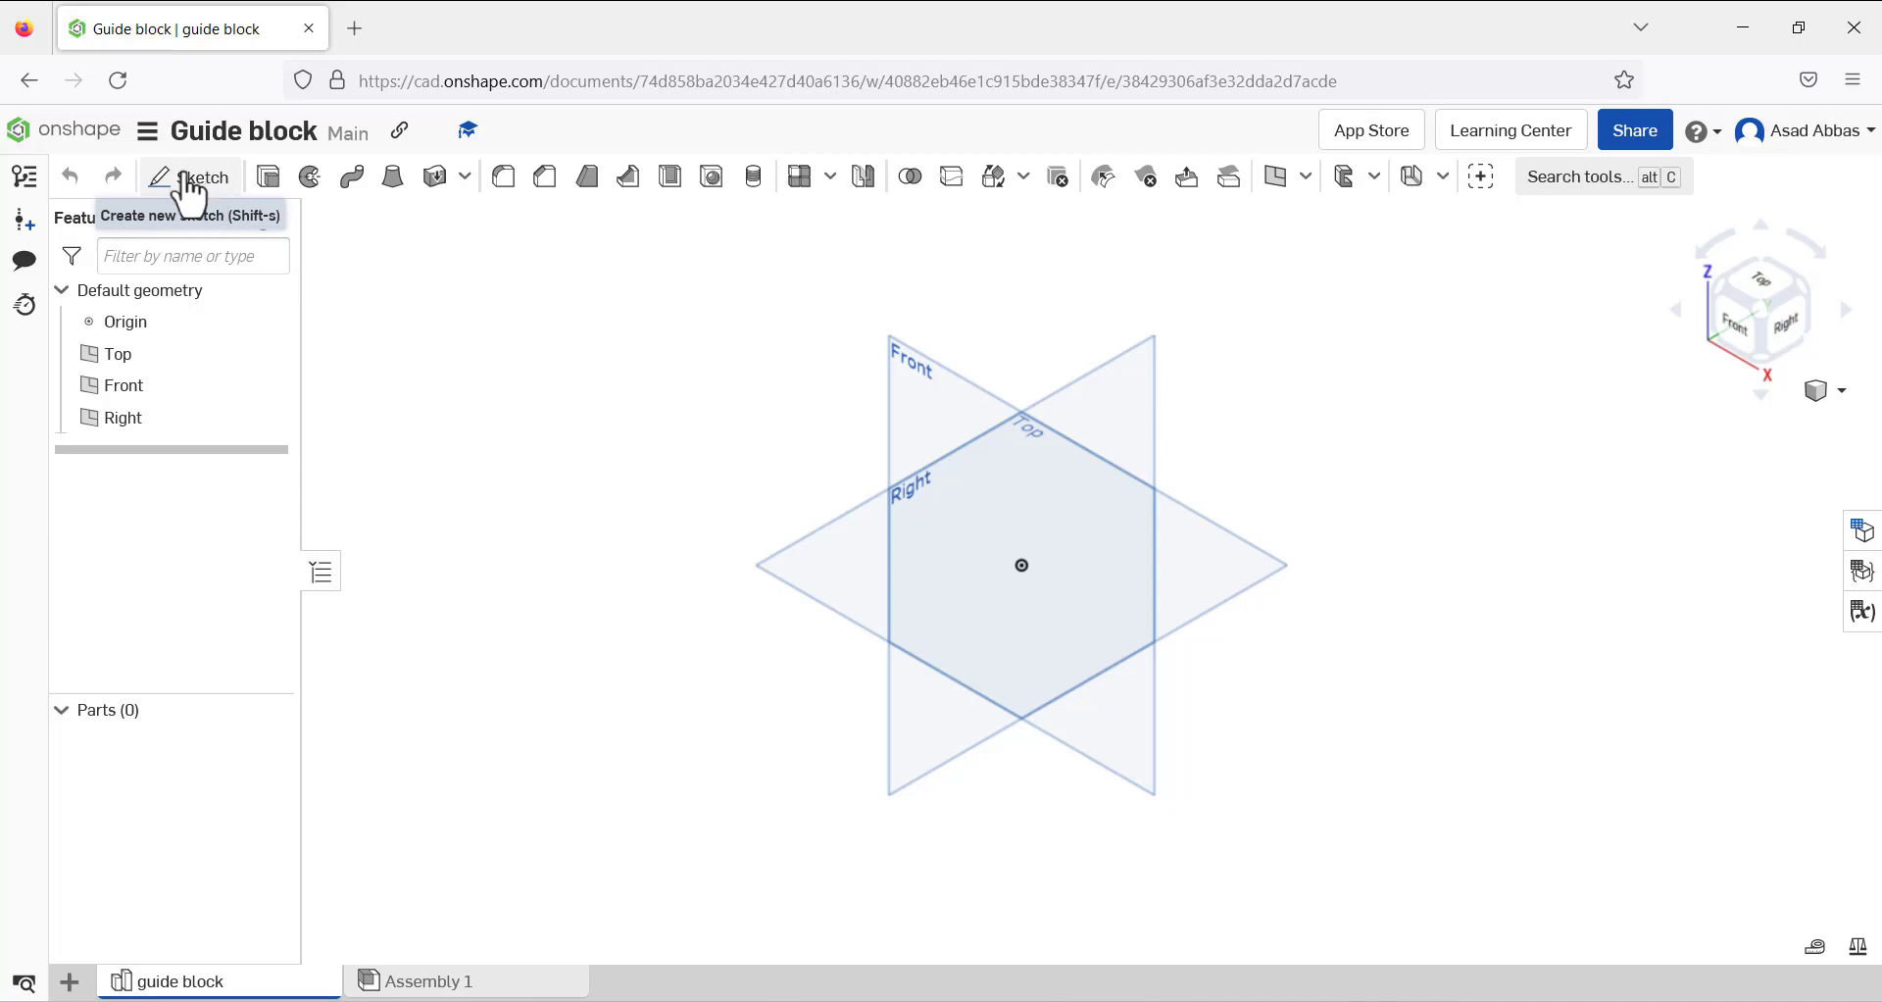
left_click(147, 131)
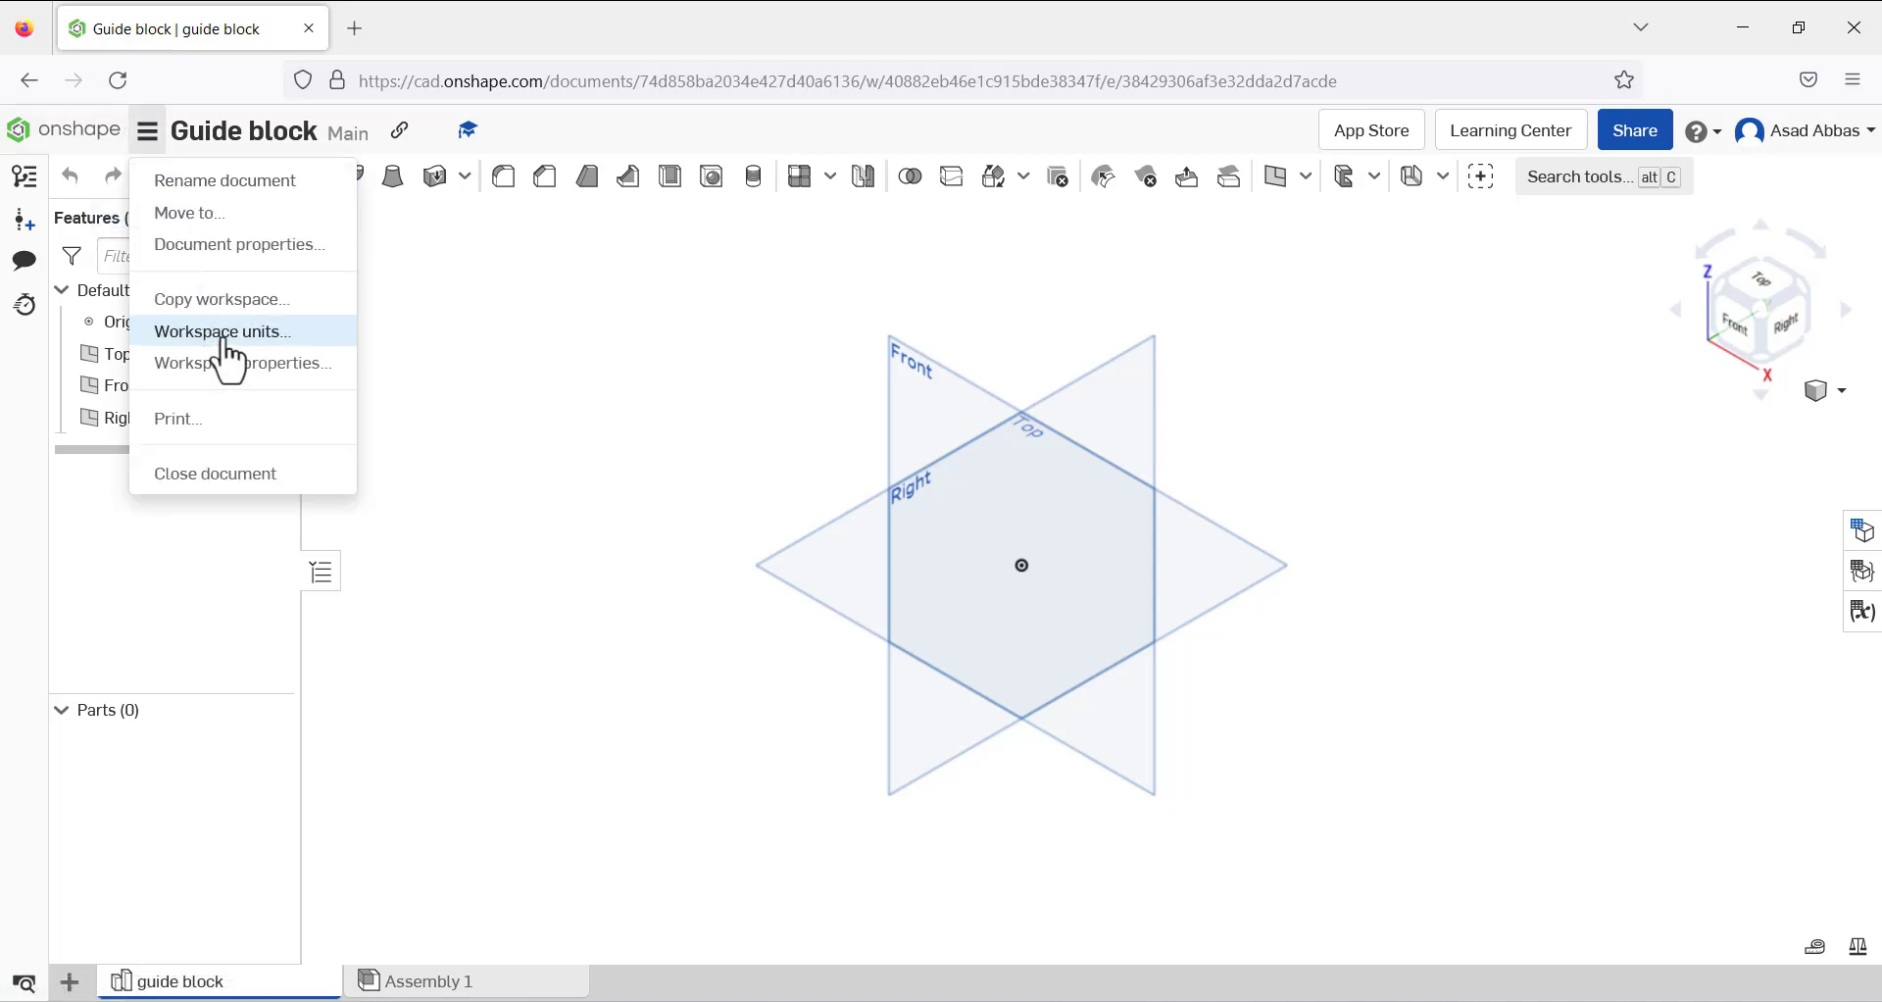
left_click(496, 317)
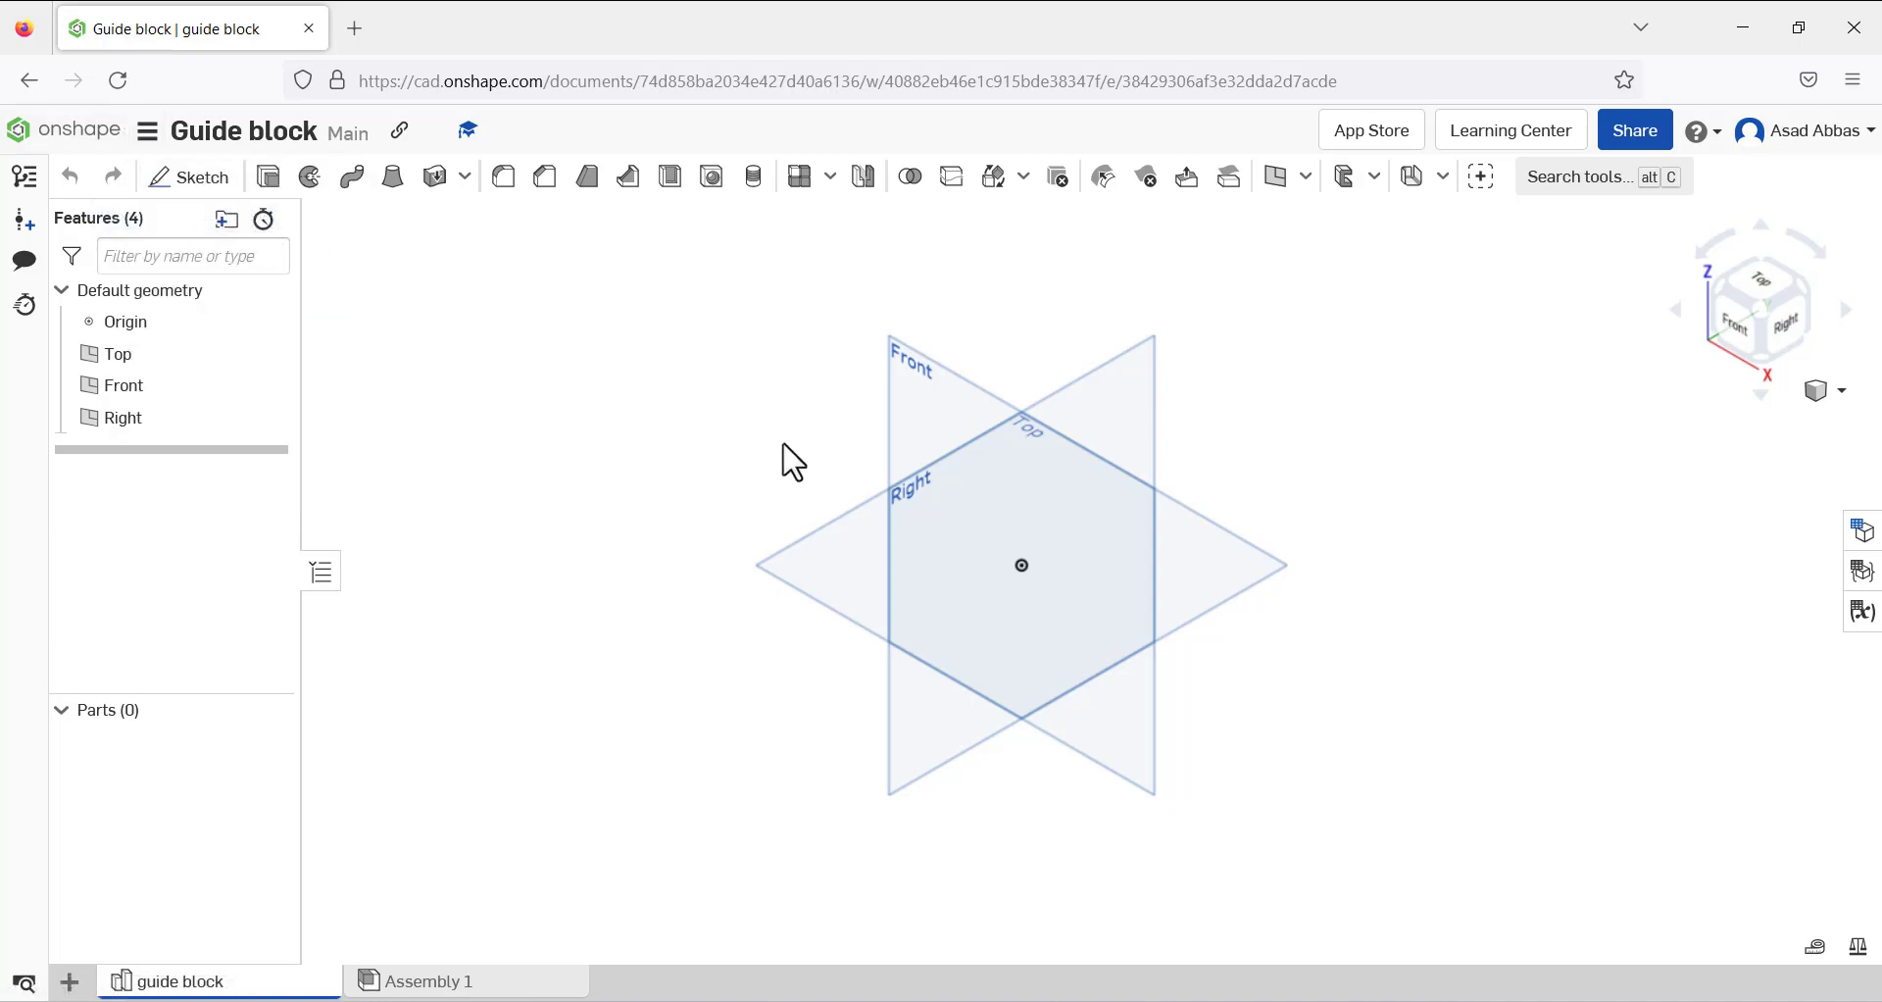
Start a new sketch on the Front plane and view it normal to the sketch plane
left_click(207, 180)
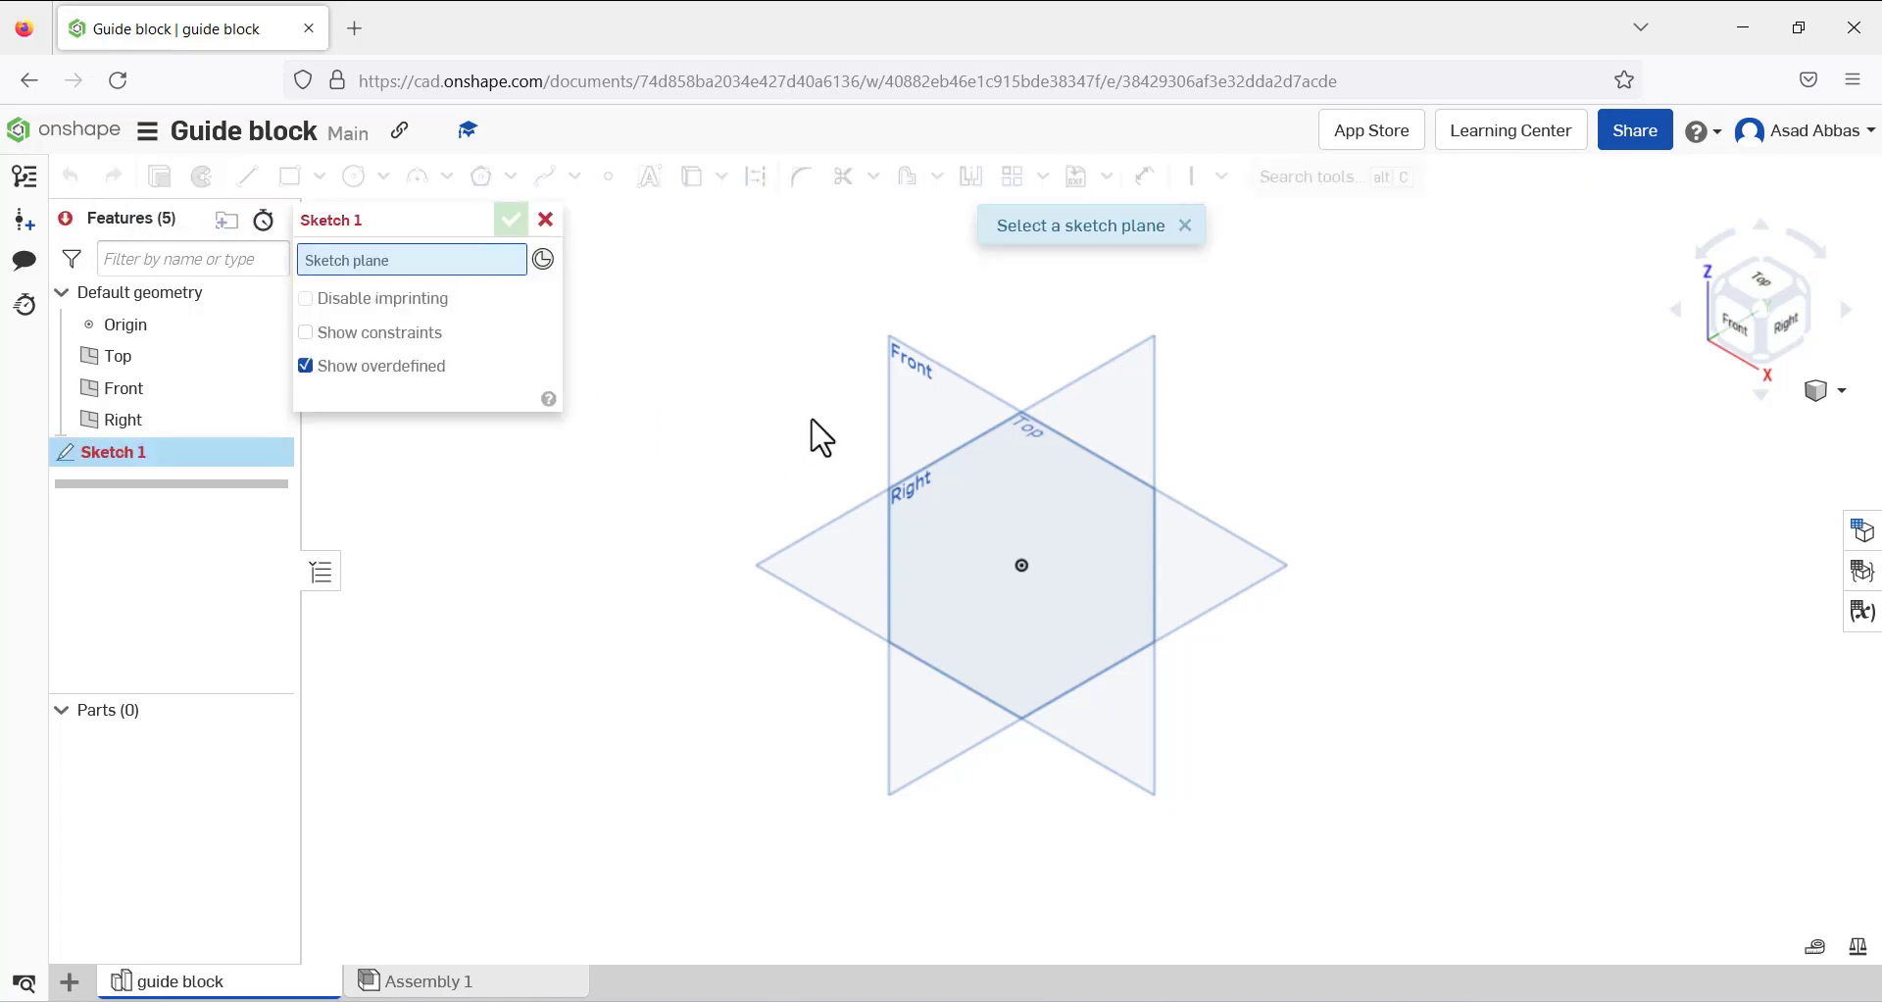
left_click(927, 392)
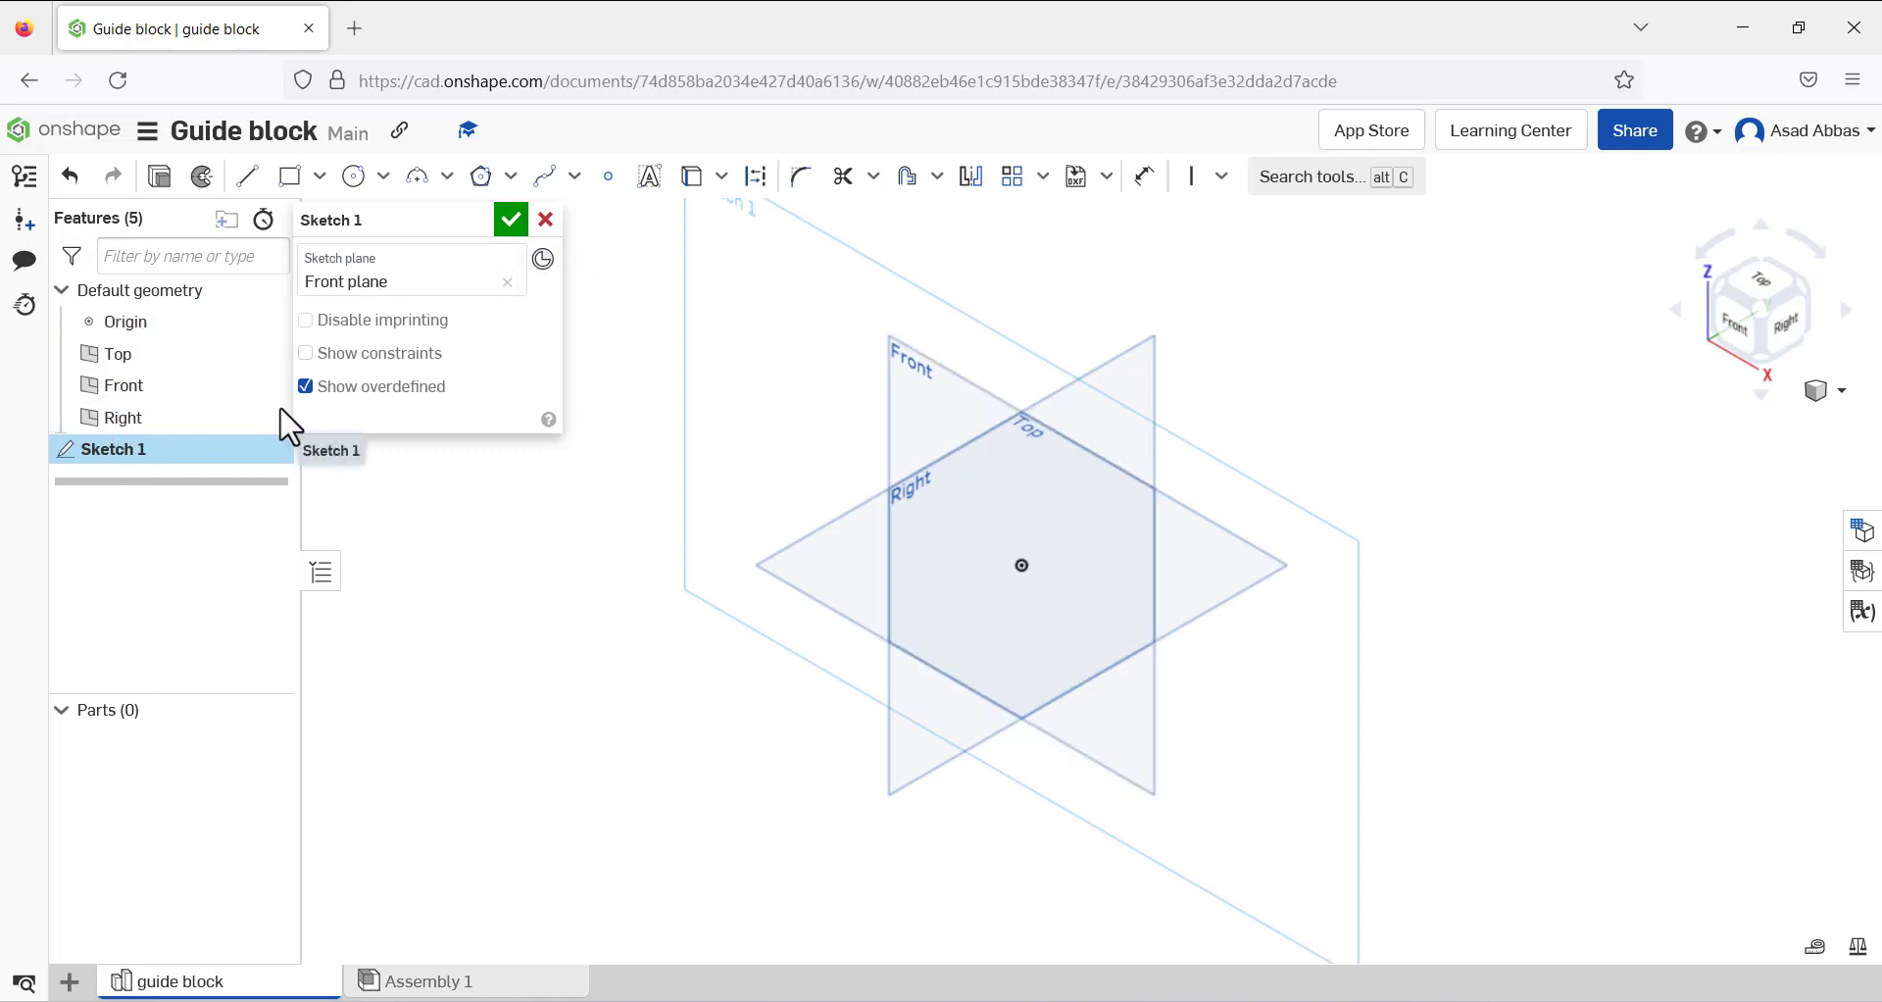
scroll(824, 420, "down", 2)
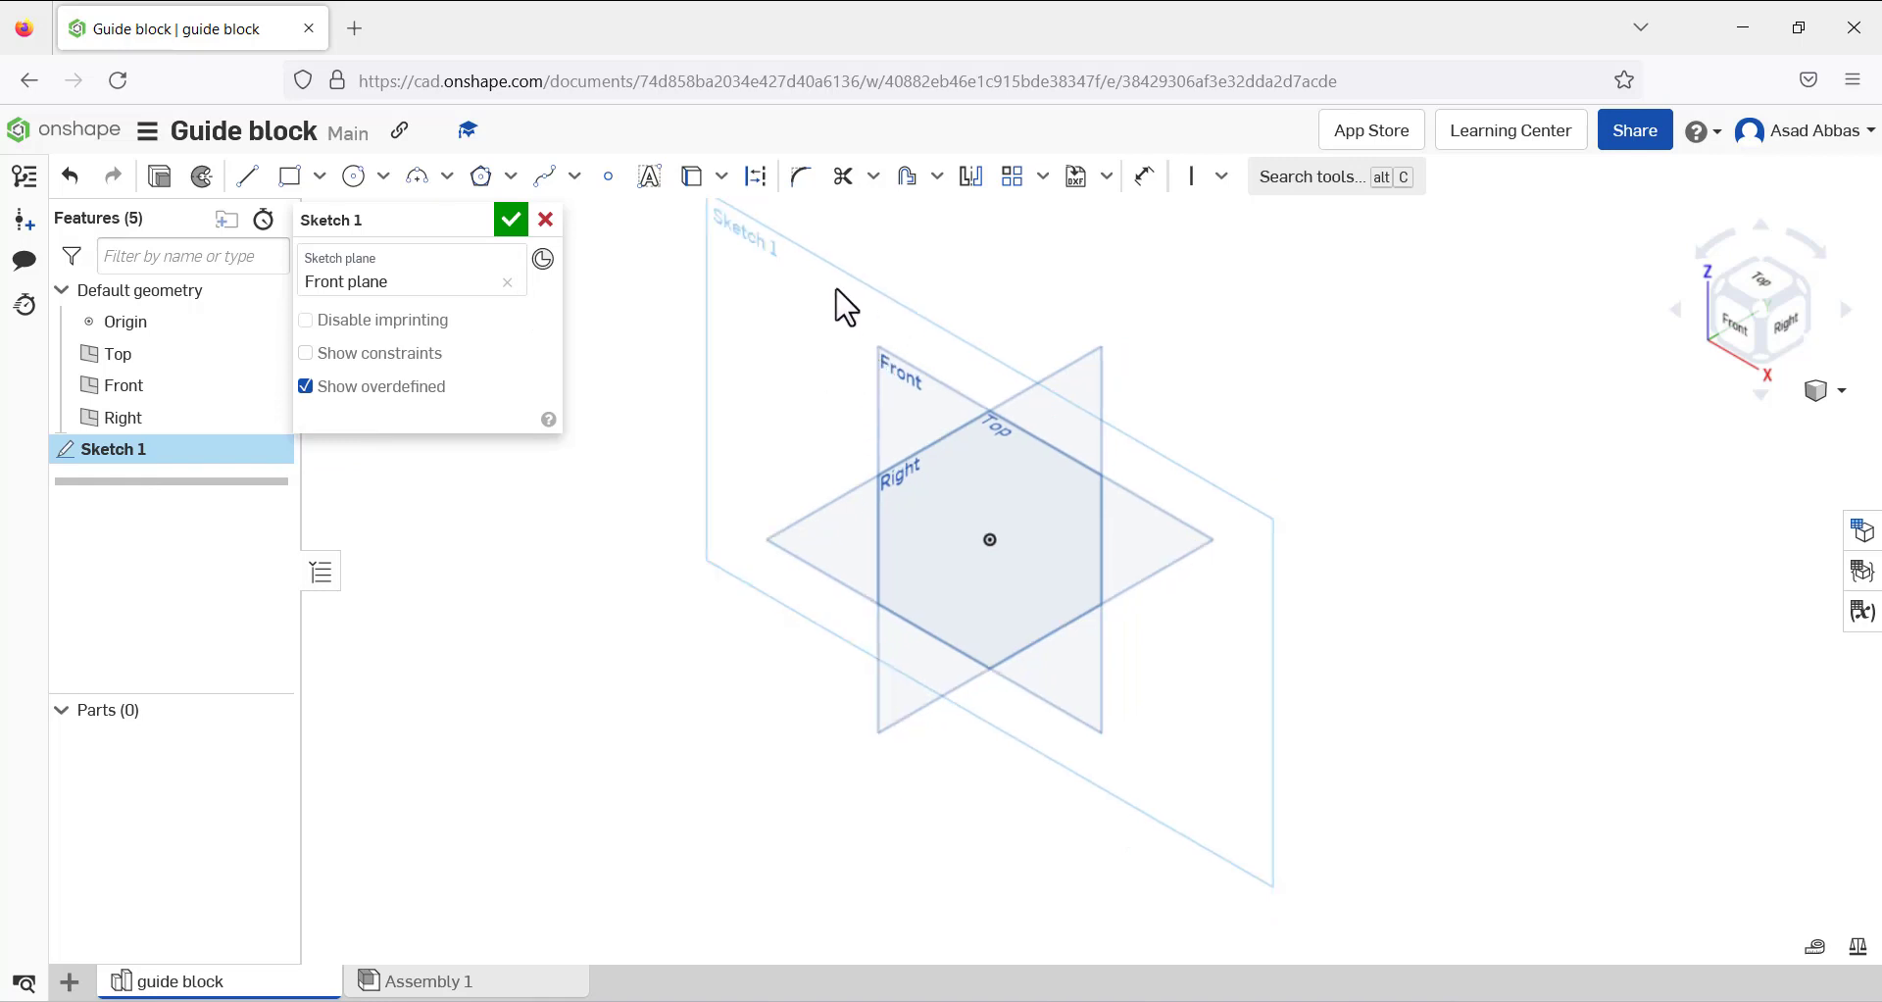
right_click(1316, 377)
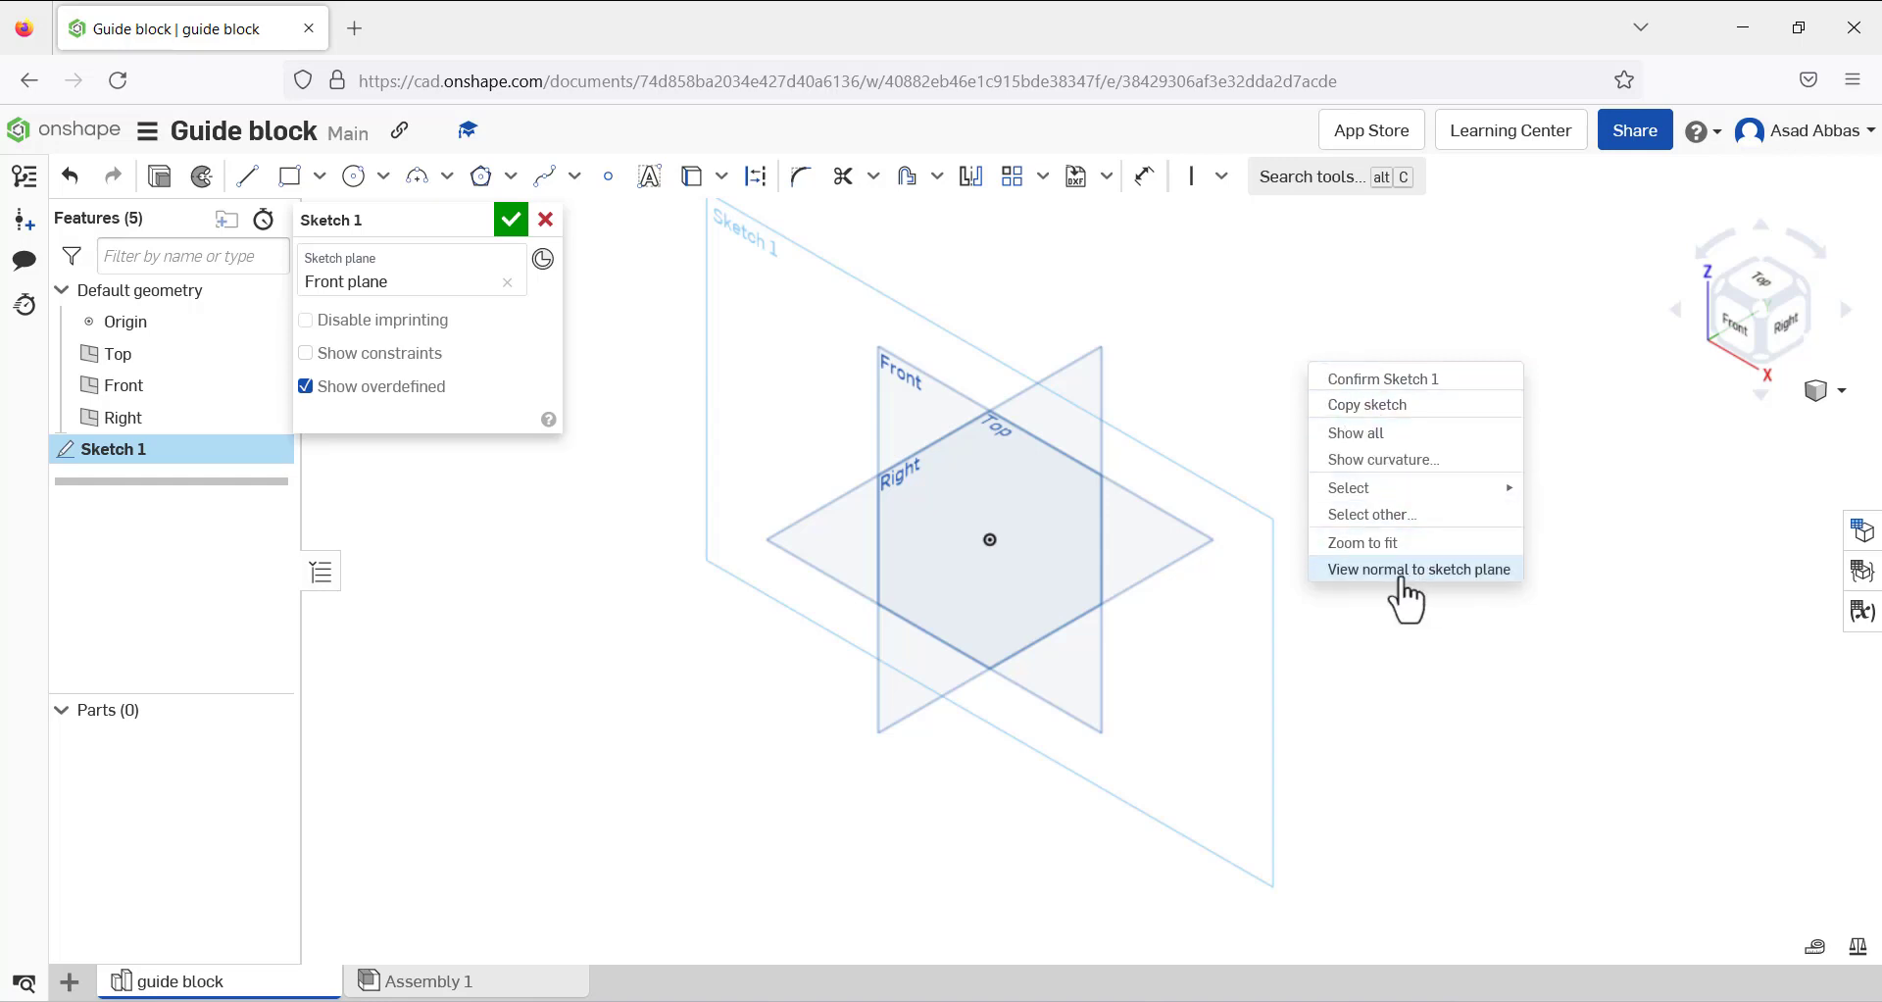
right_click(1249, 253)
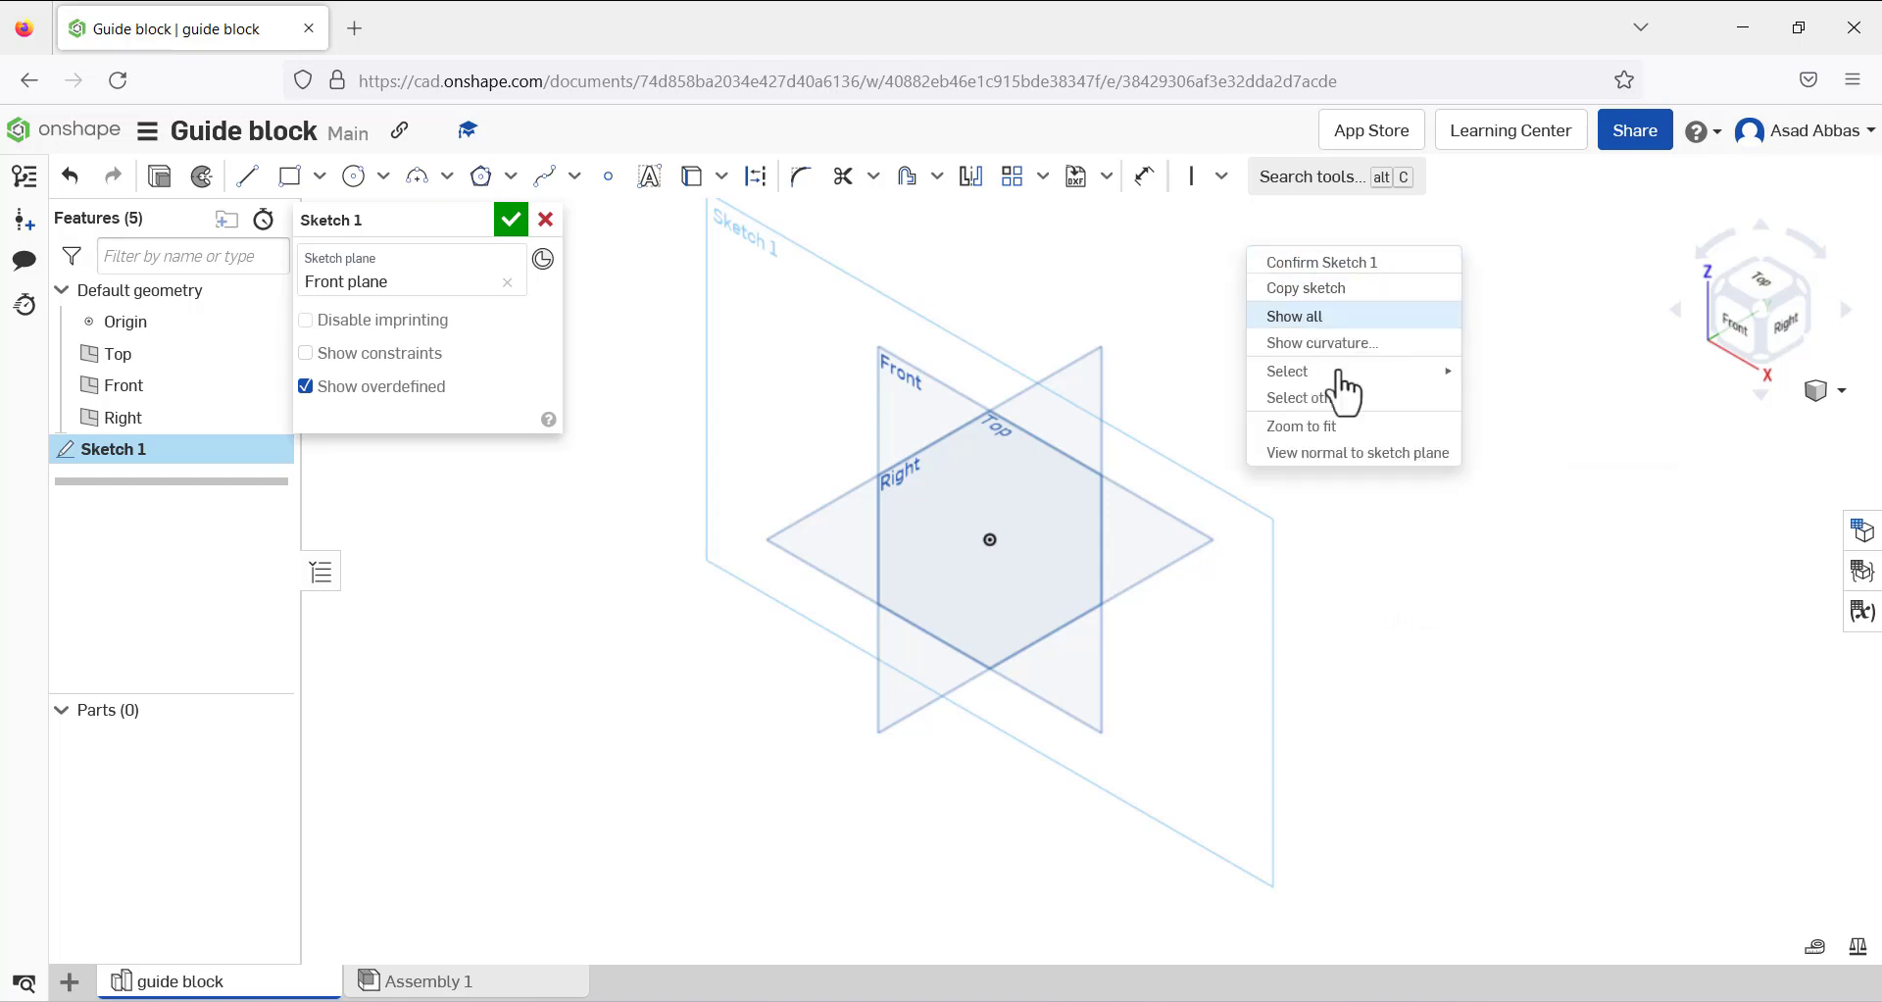
left_click(1357, 453)
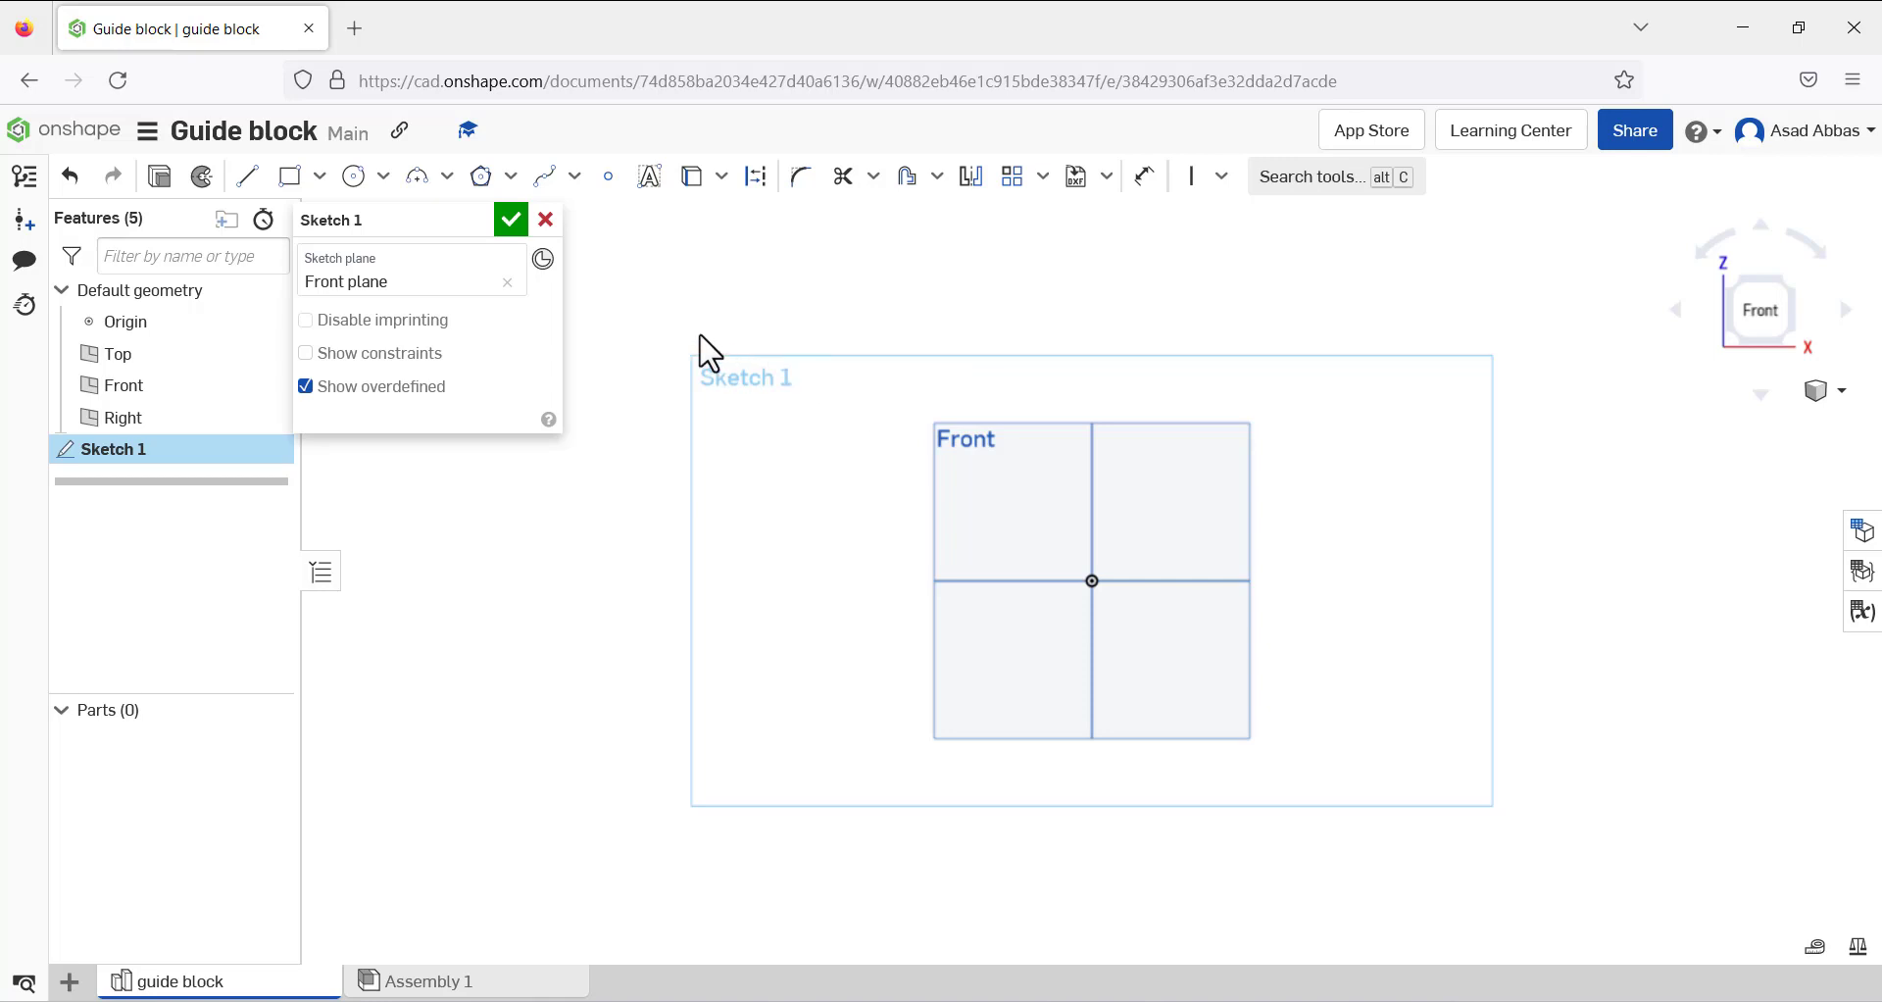
Draw a closed seven-line profile from the origin, about 10 in wide and 4.9 in high at its left edge, with a stepped top-left corner and two-segment sloped right side
left_click(248, 177)
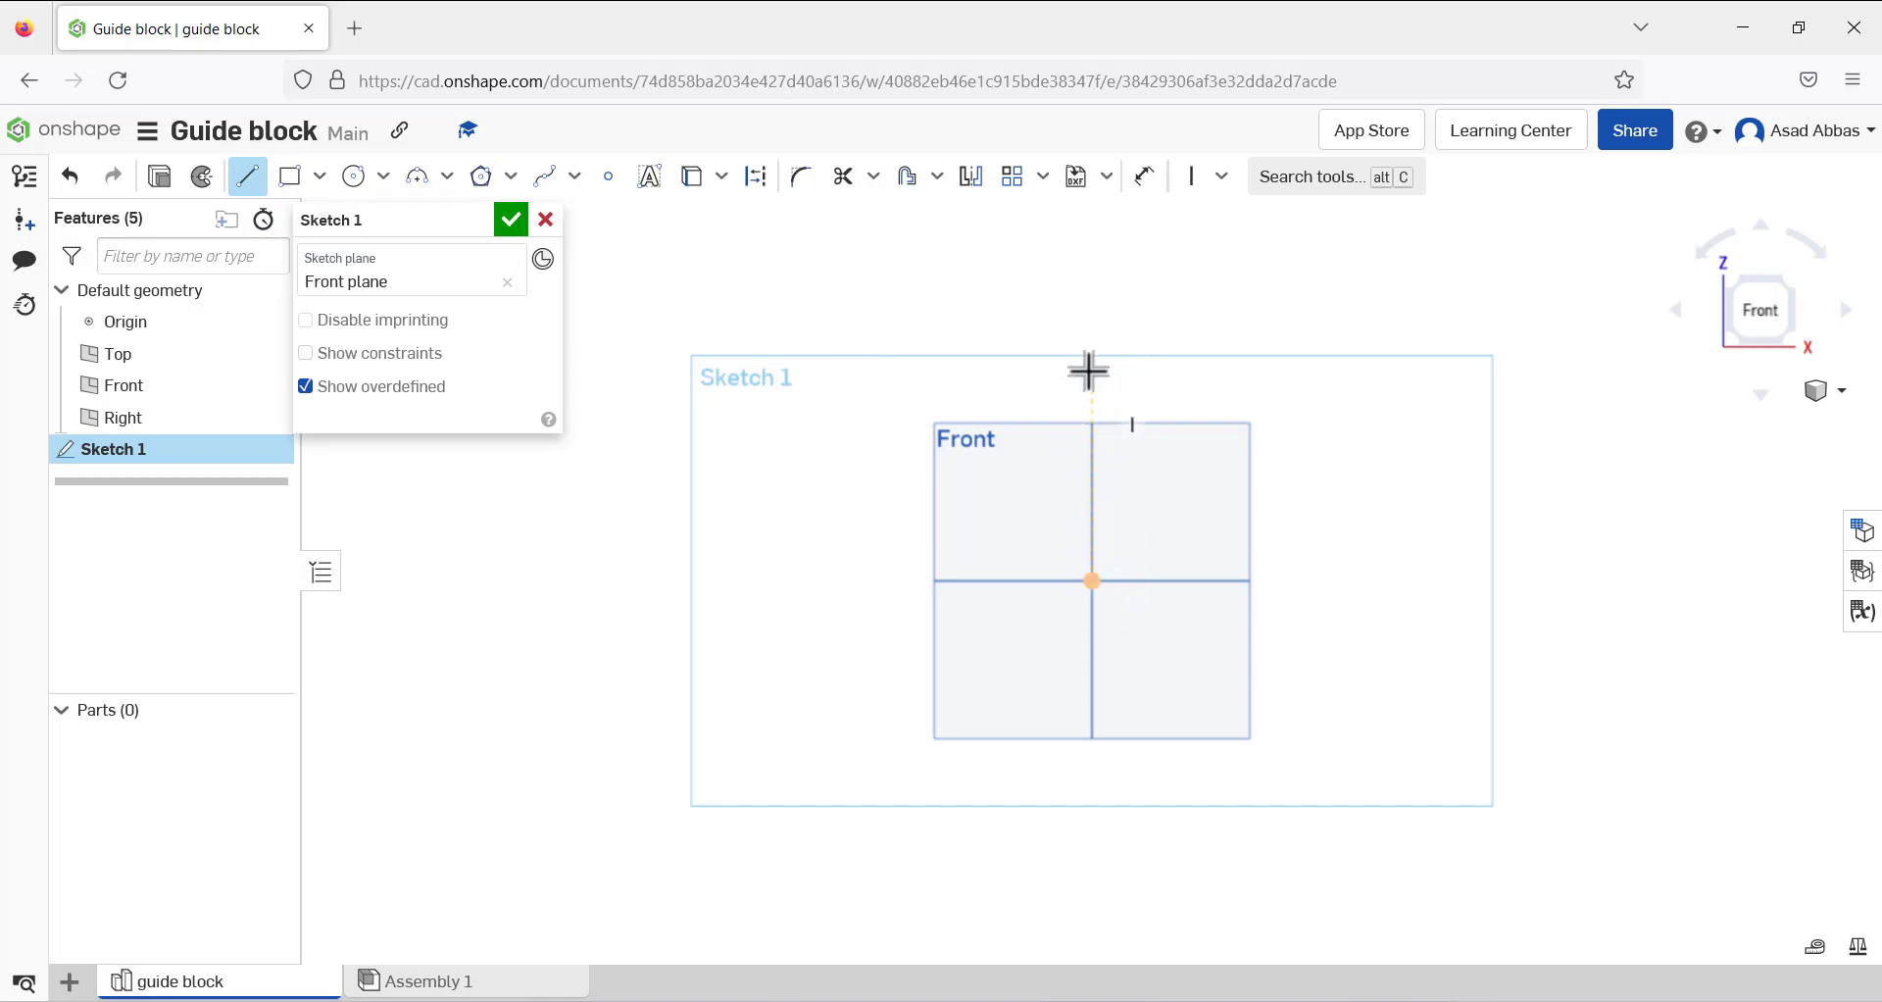
left_click(1092, 320)
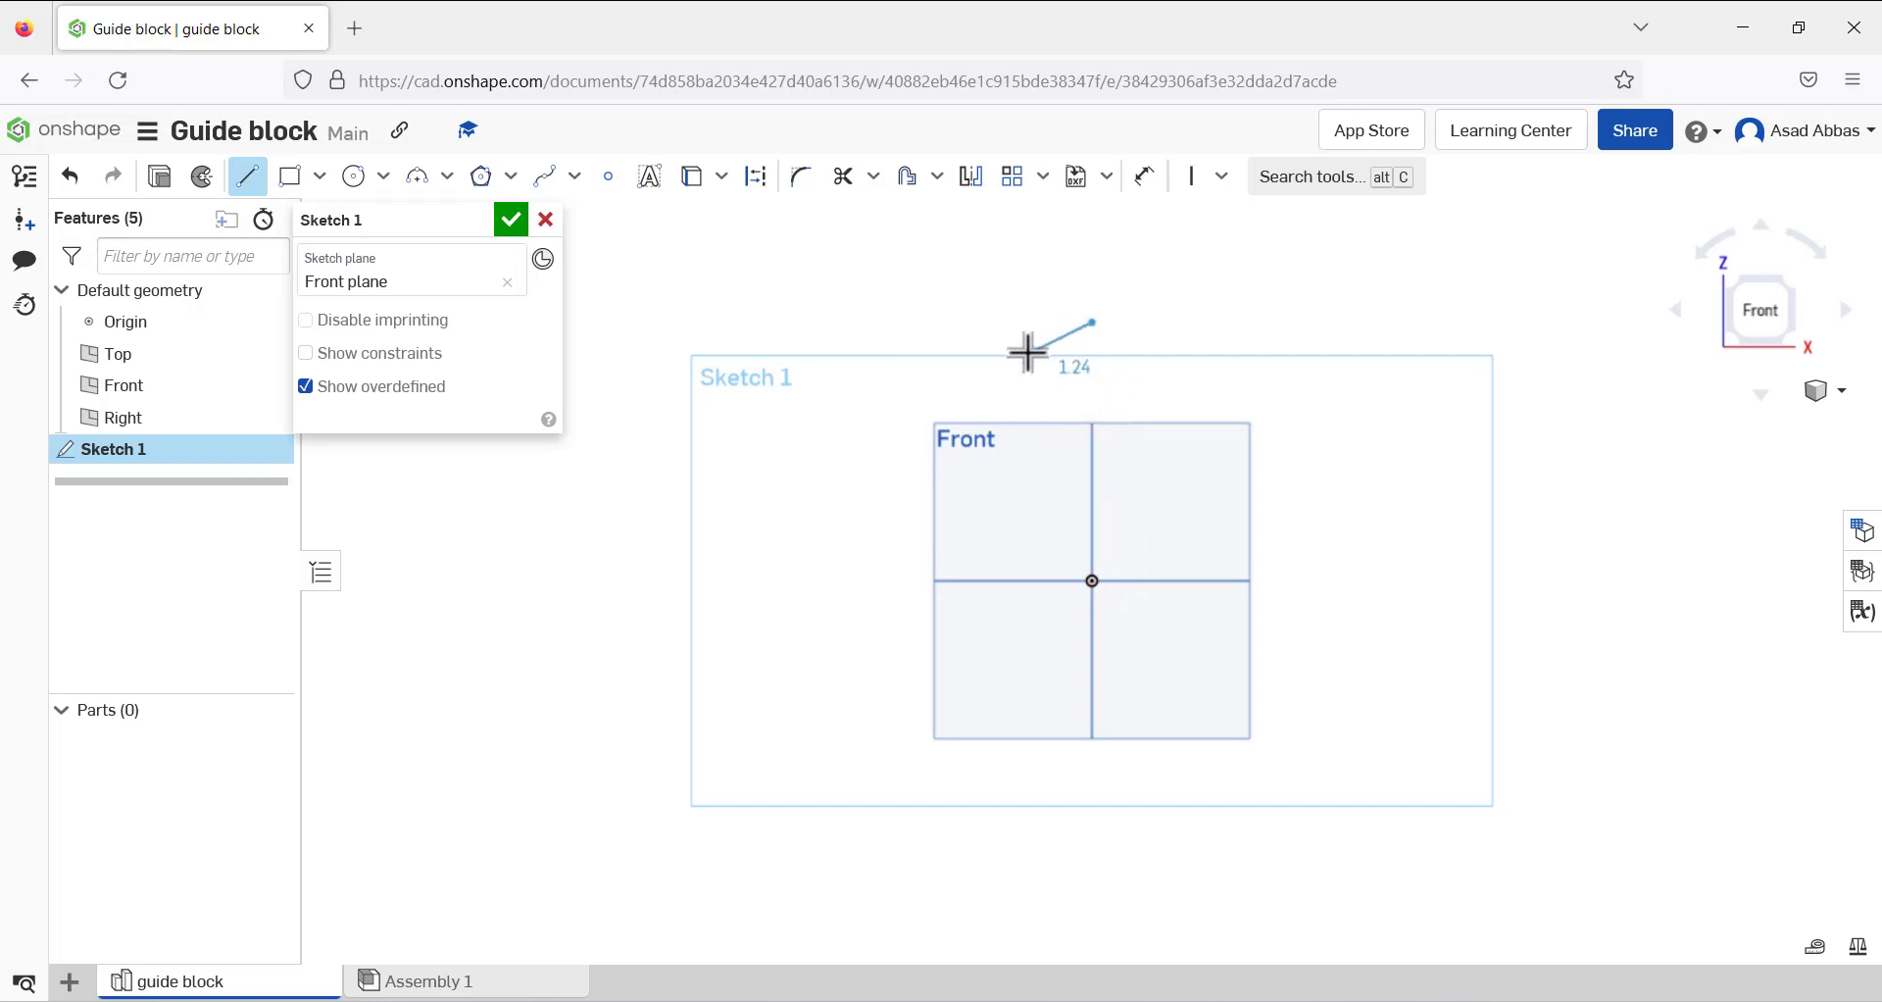
left_click(1091, 580)
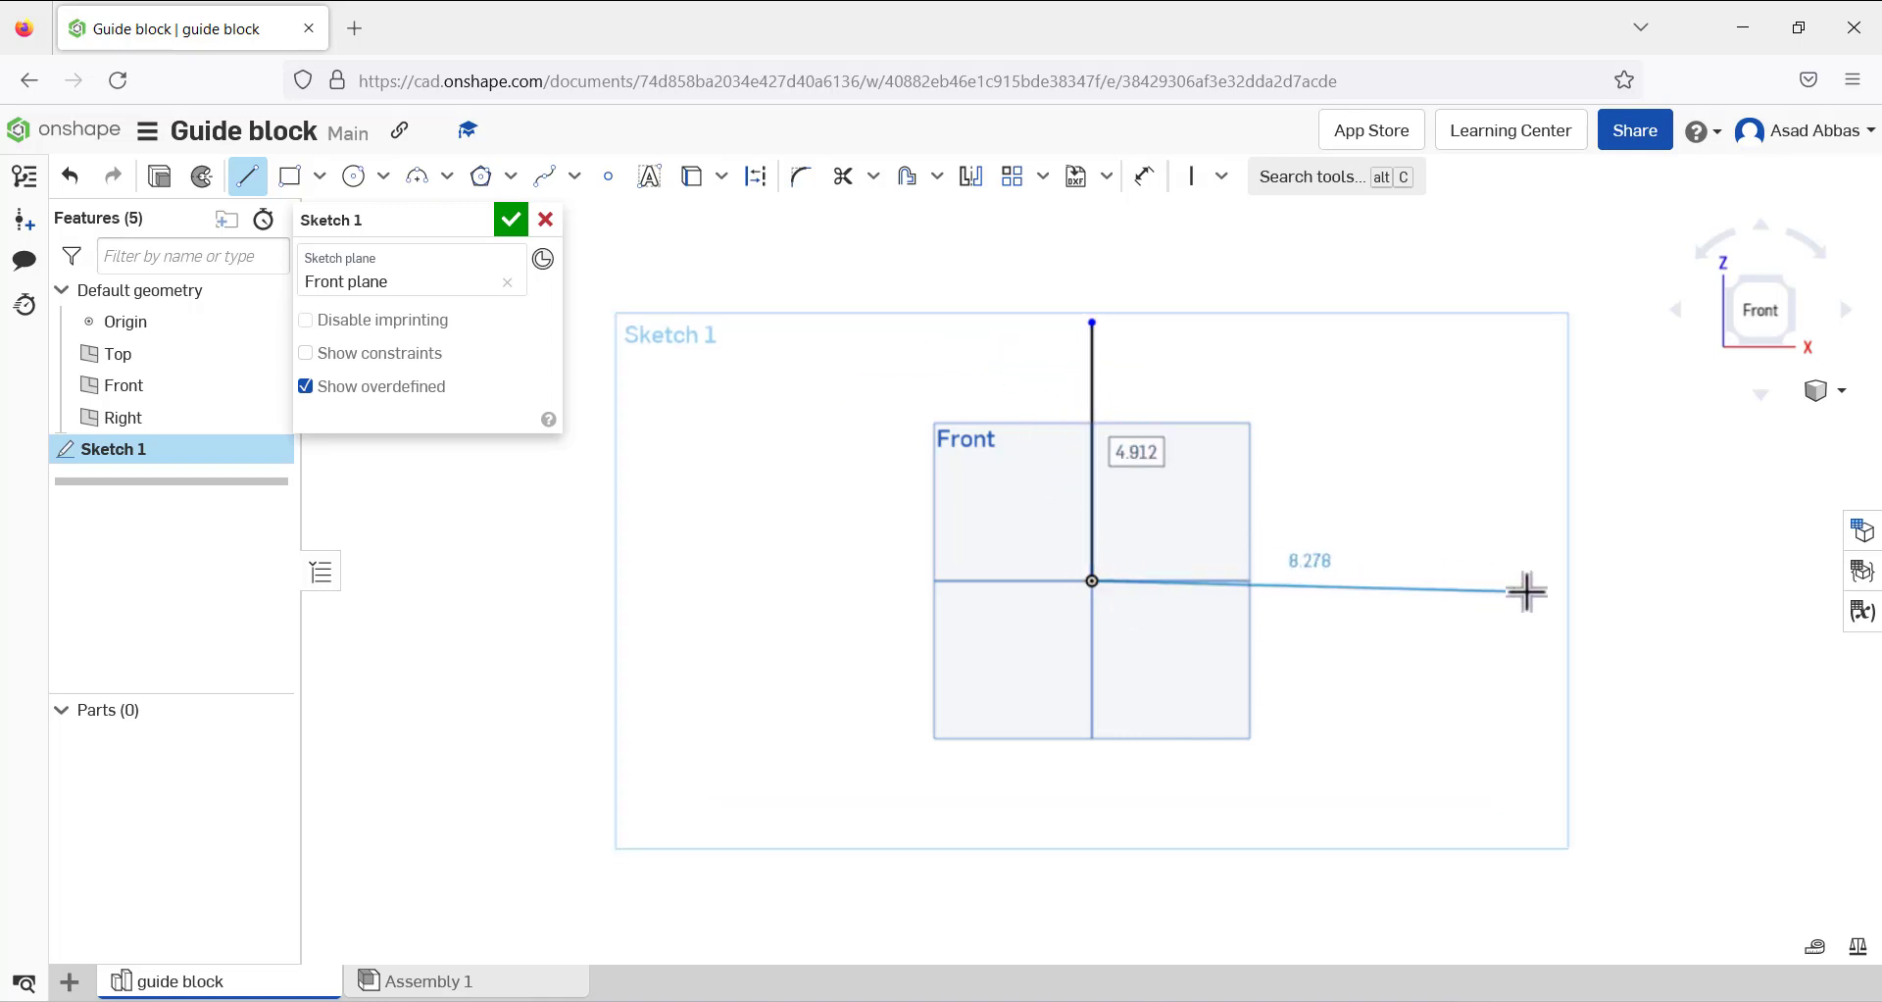
left_click(1619, 580)
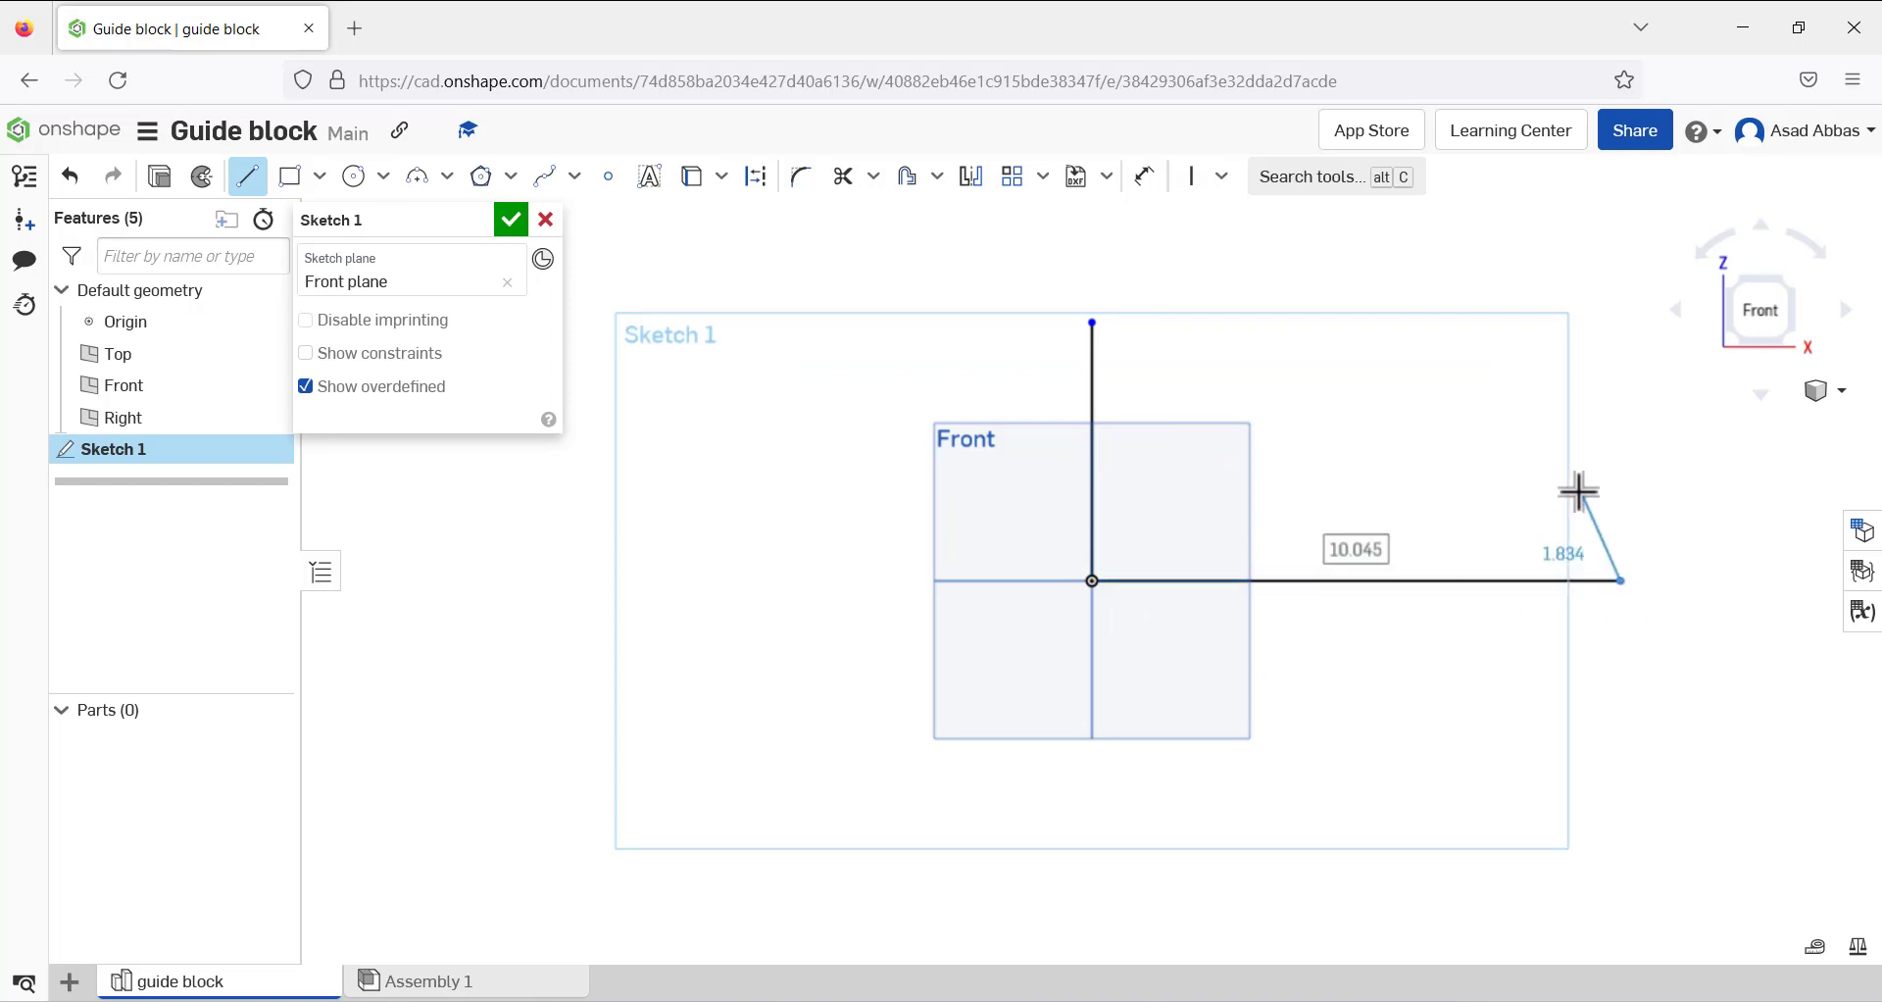
left_click(1580, 491)
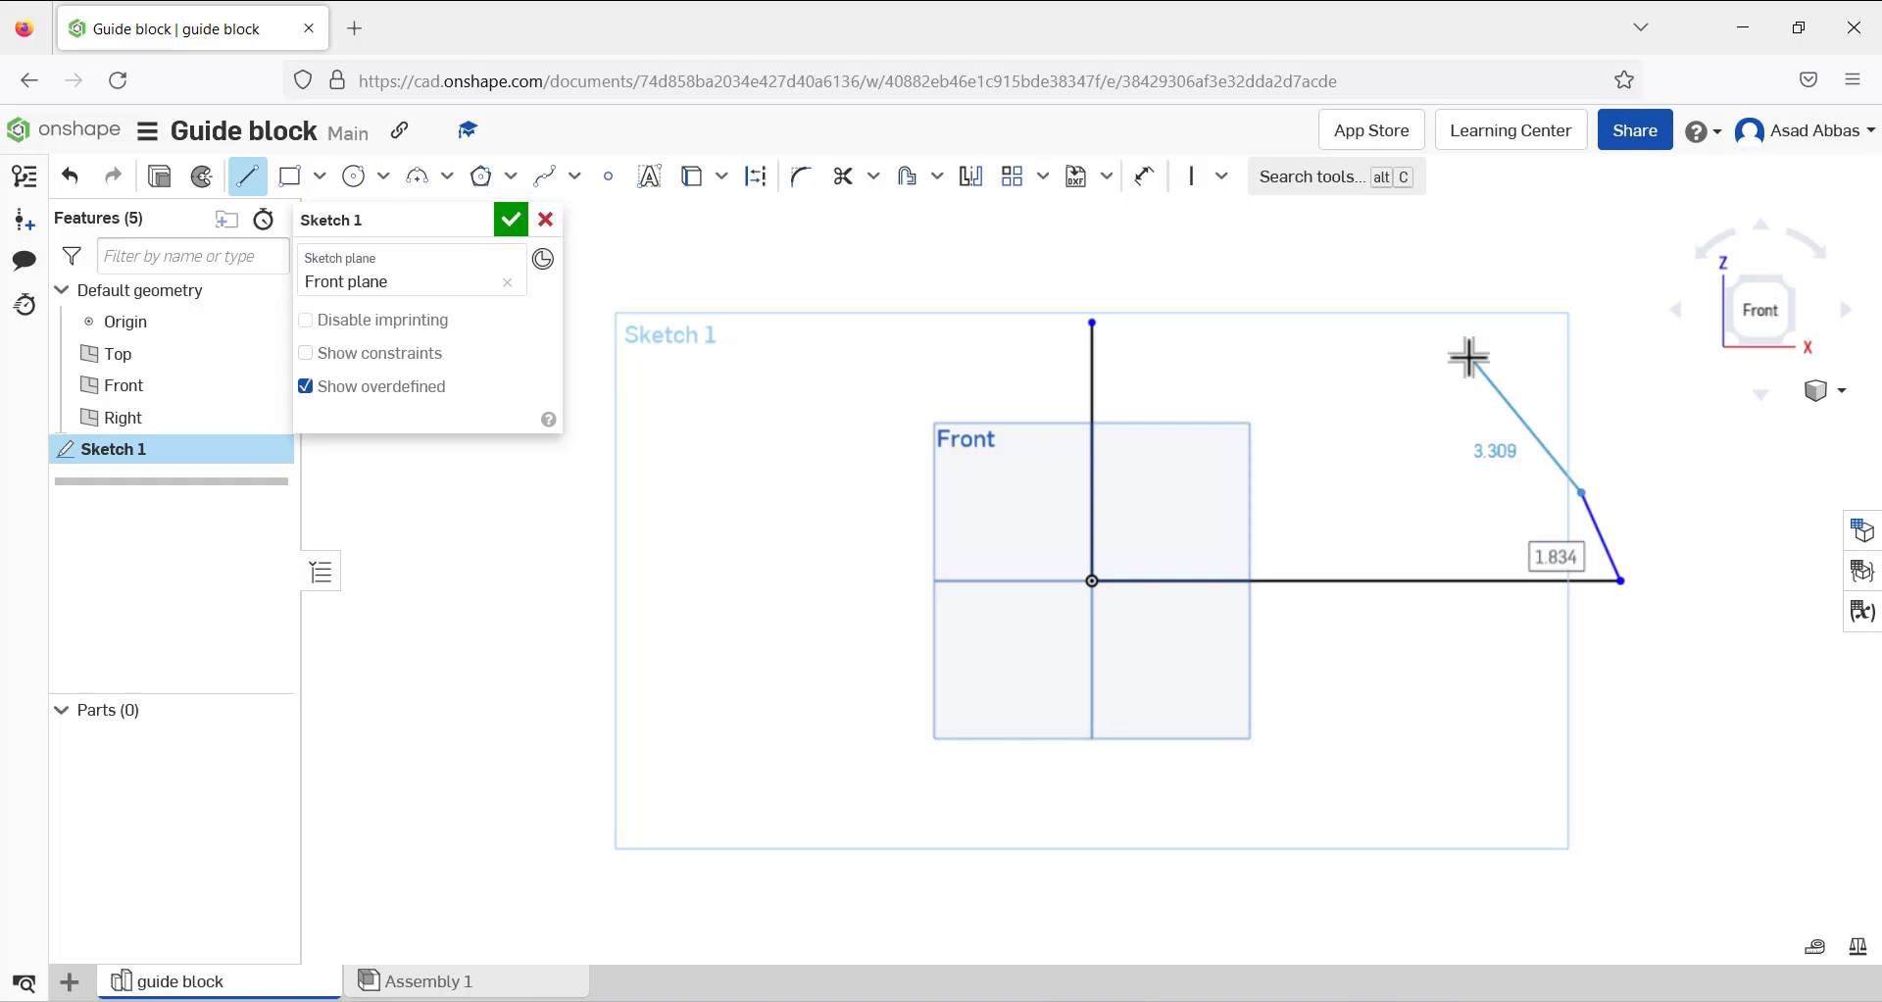
left_click(1434, 277)
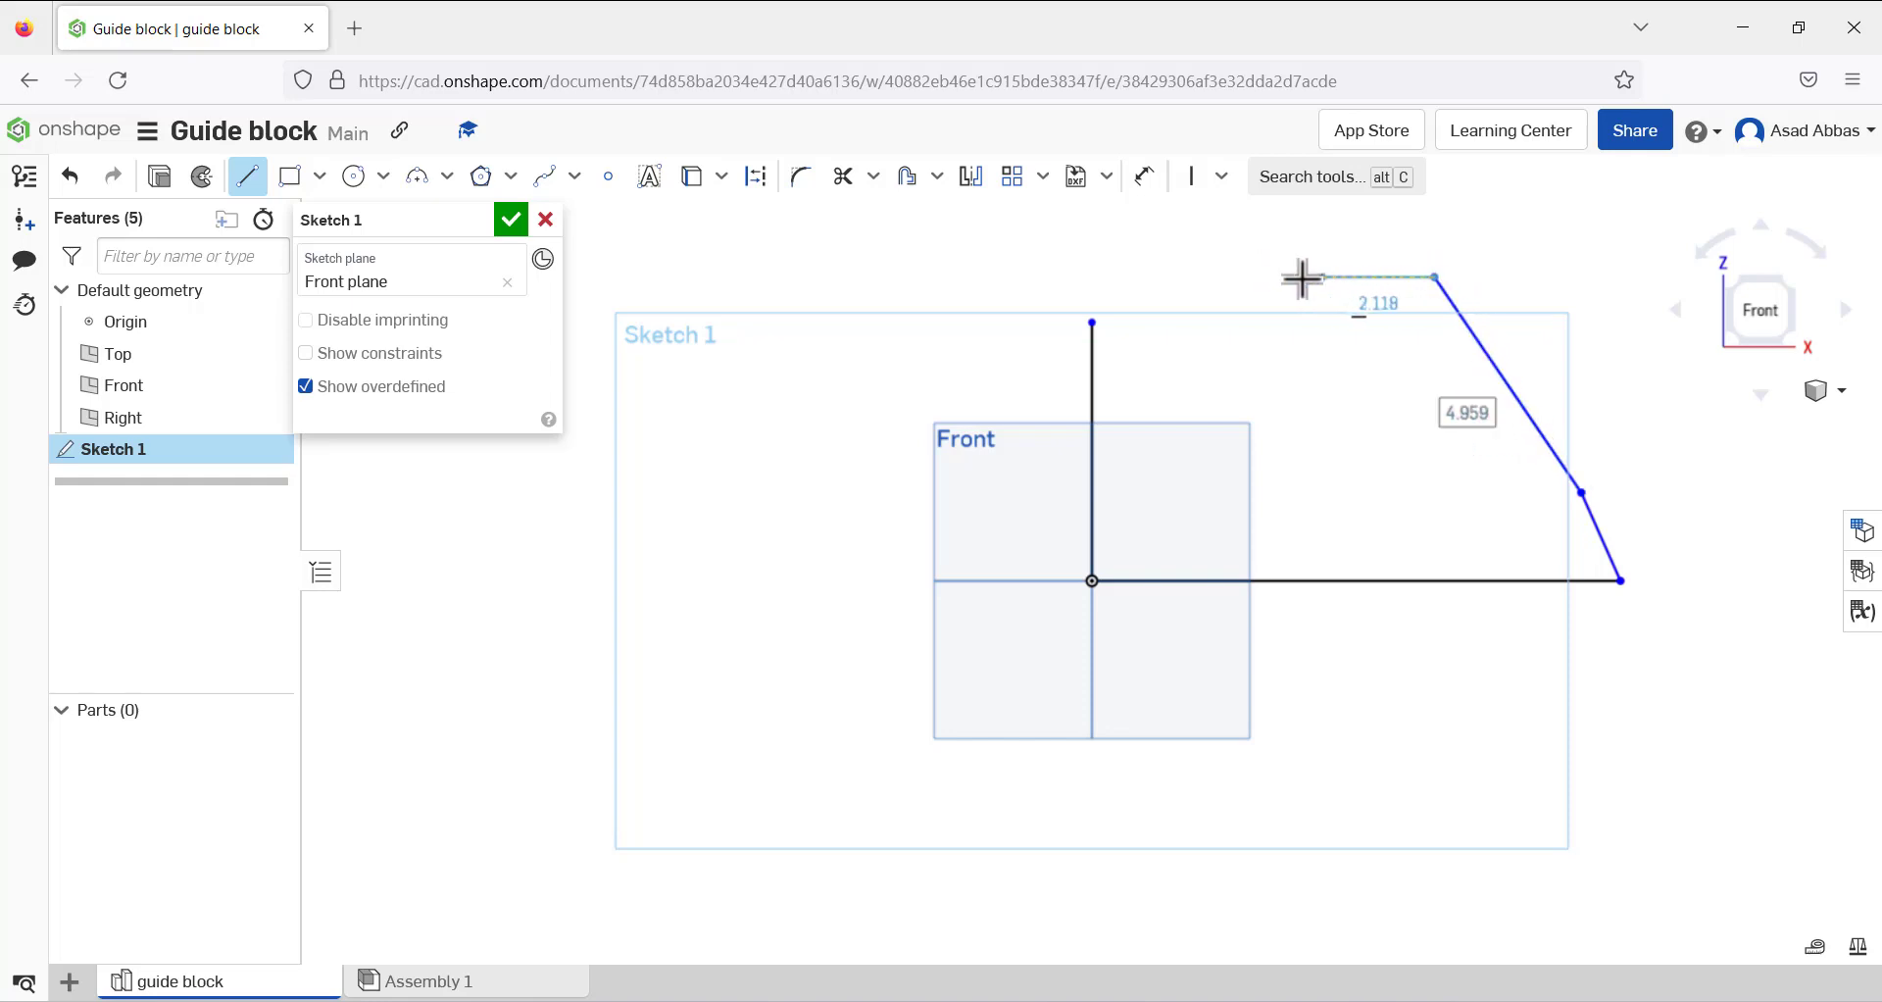
left_click(1196, 279)
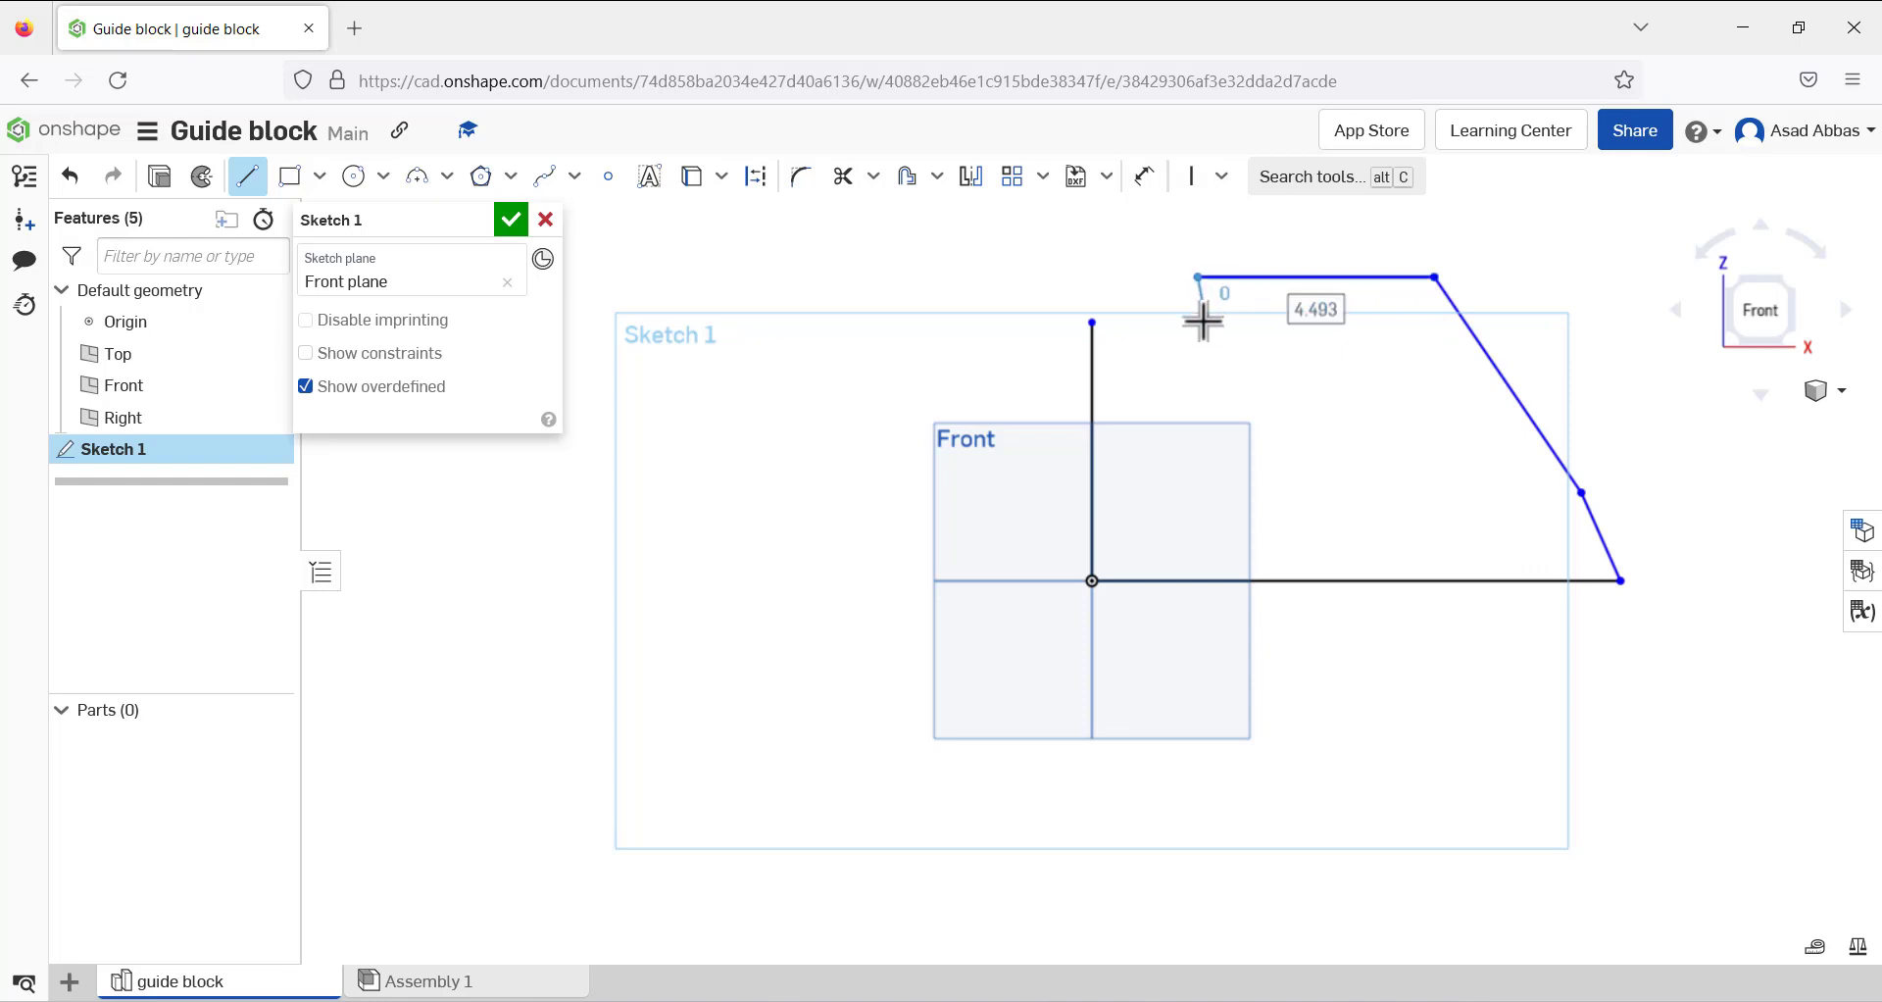
left_click(1198, 318)
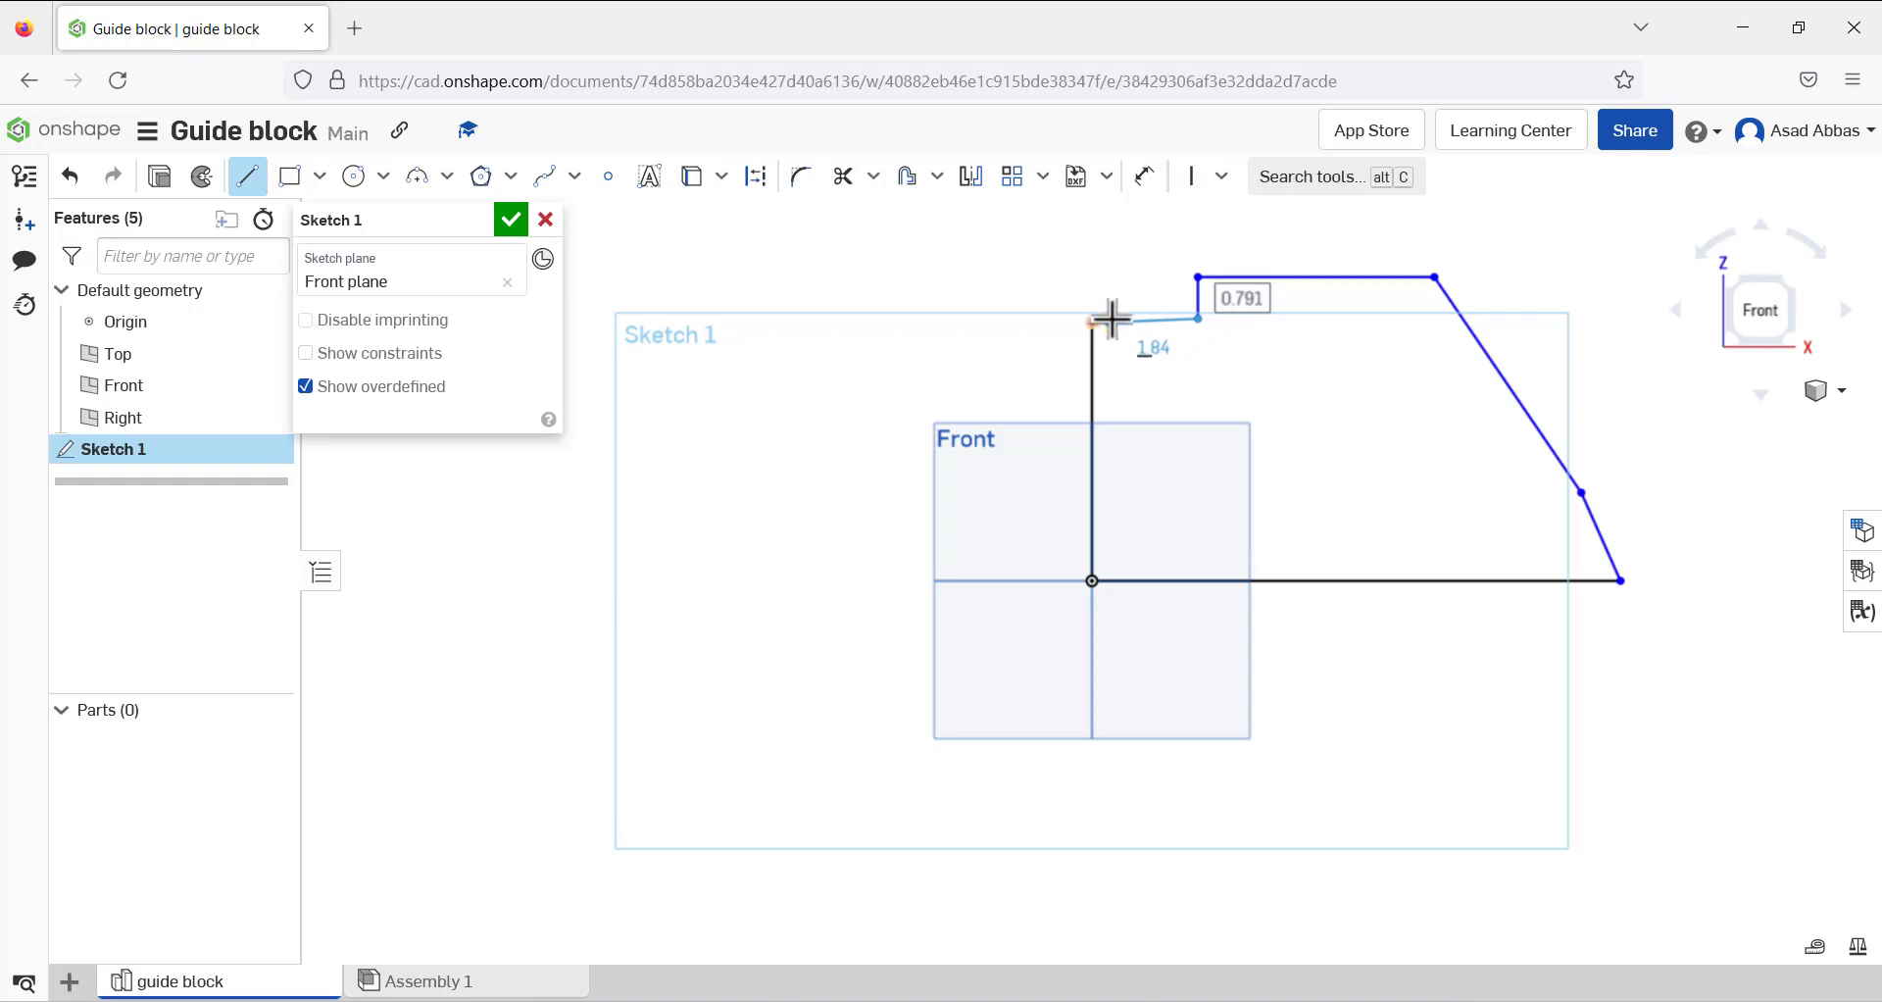
left_click(1091, 321)
right_click(834, 277)
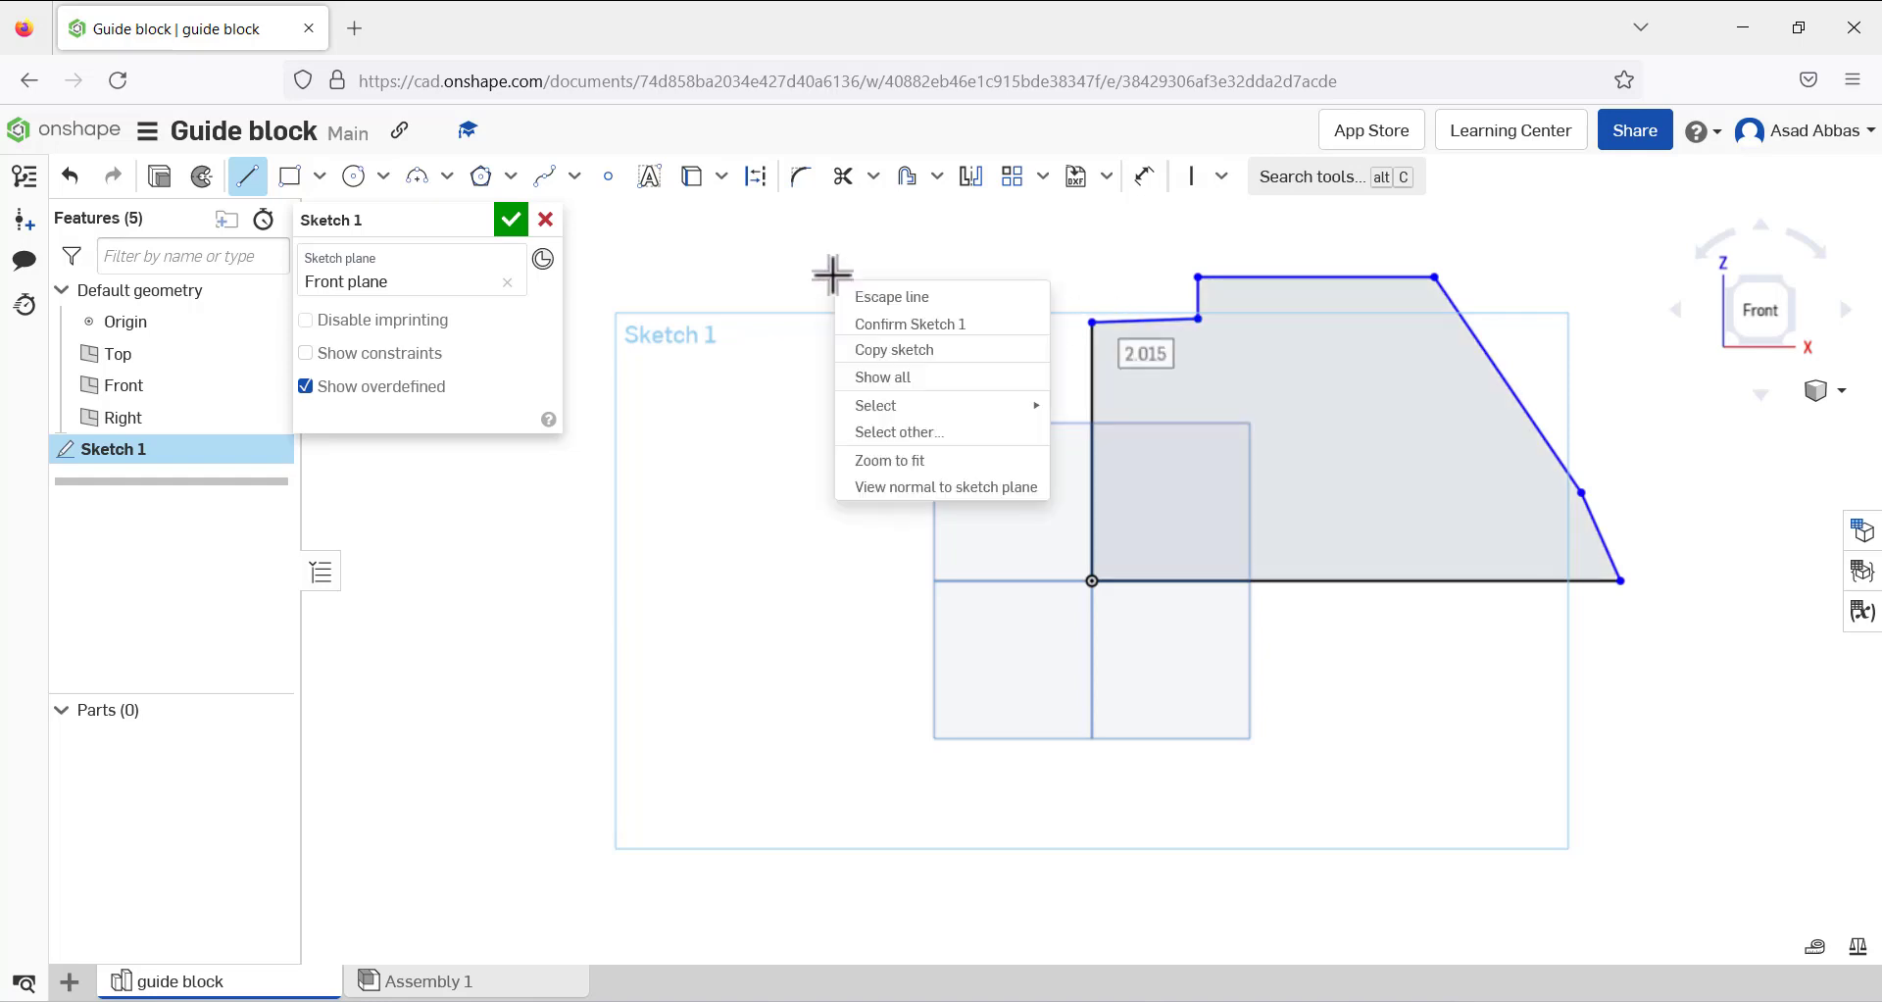
left_click(862, 300)
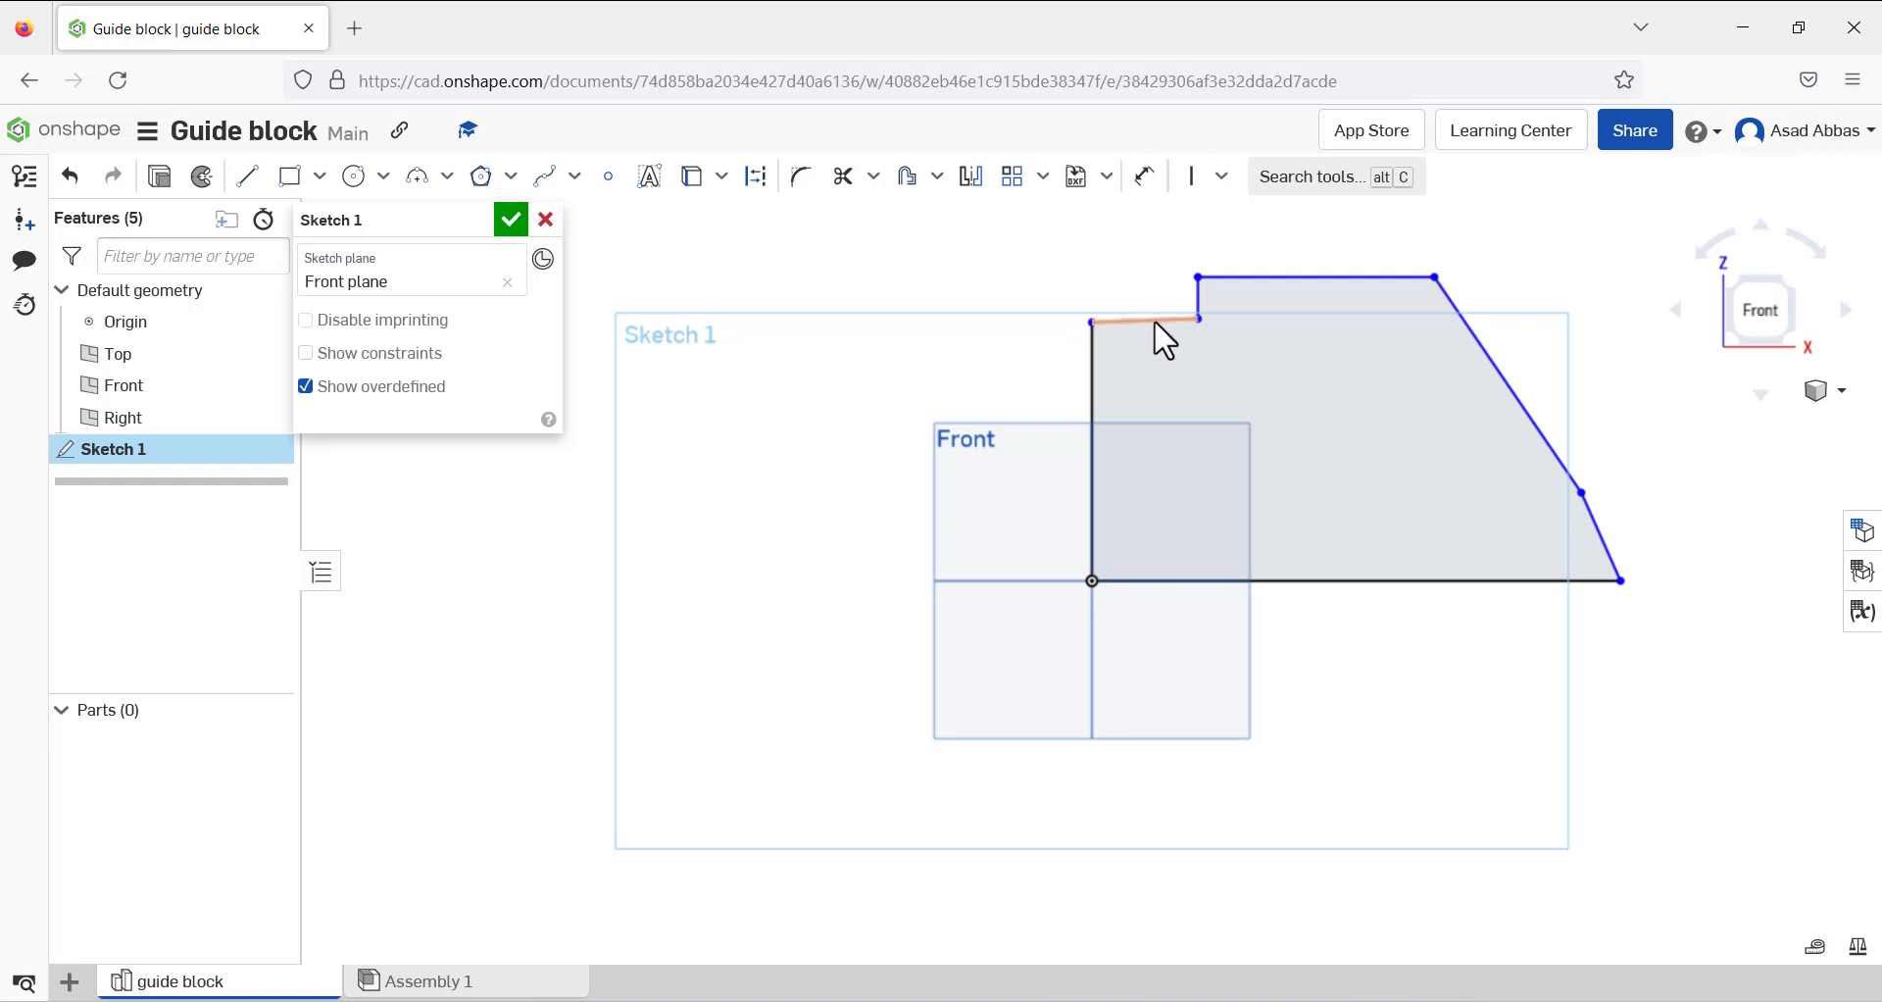
Apply a horizontal constraint to the short, slightly tilted line at the profile's top-left step
left_click(1221, 177)
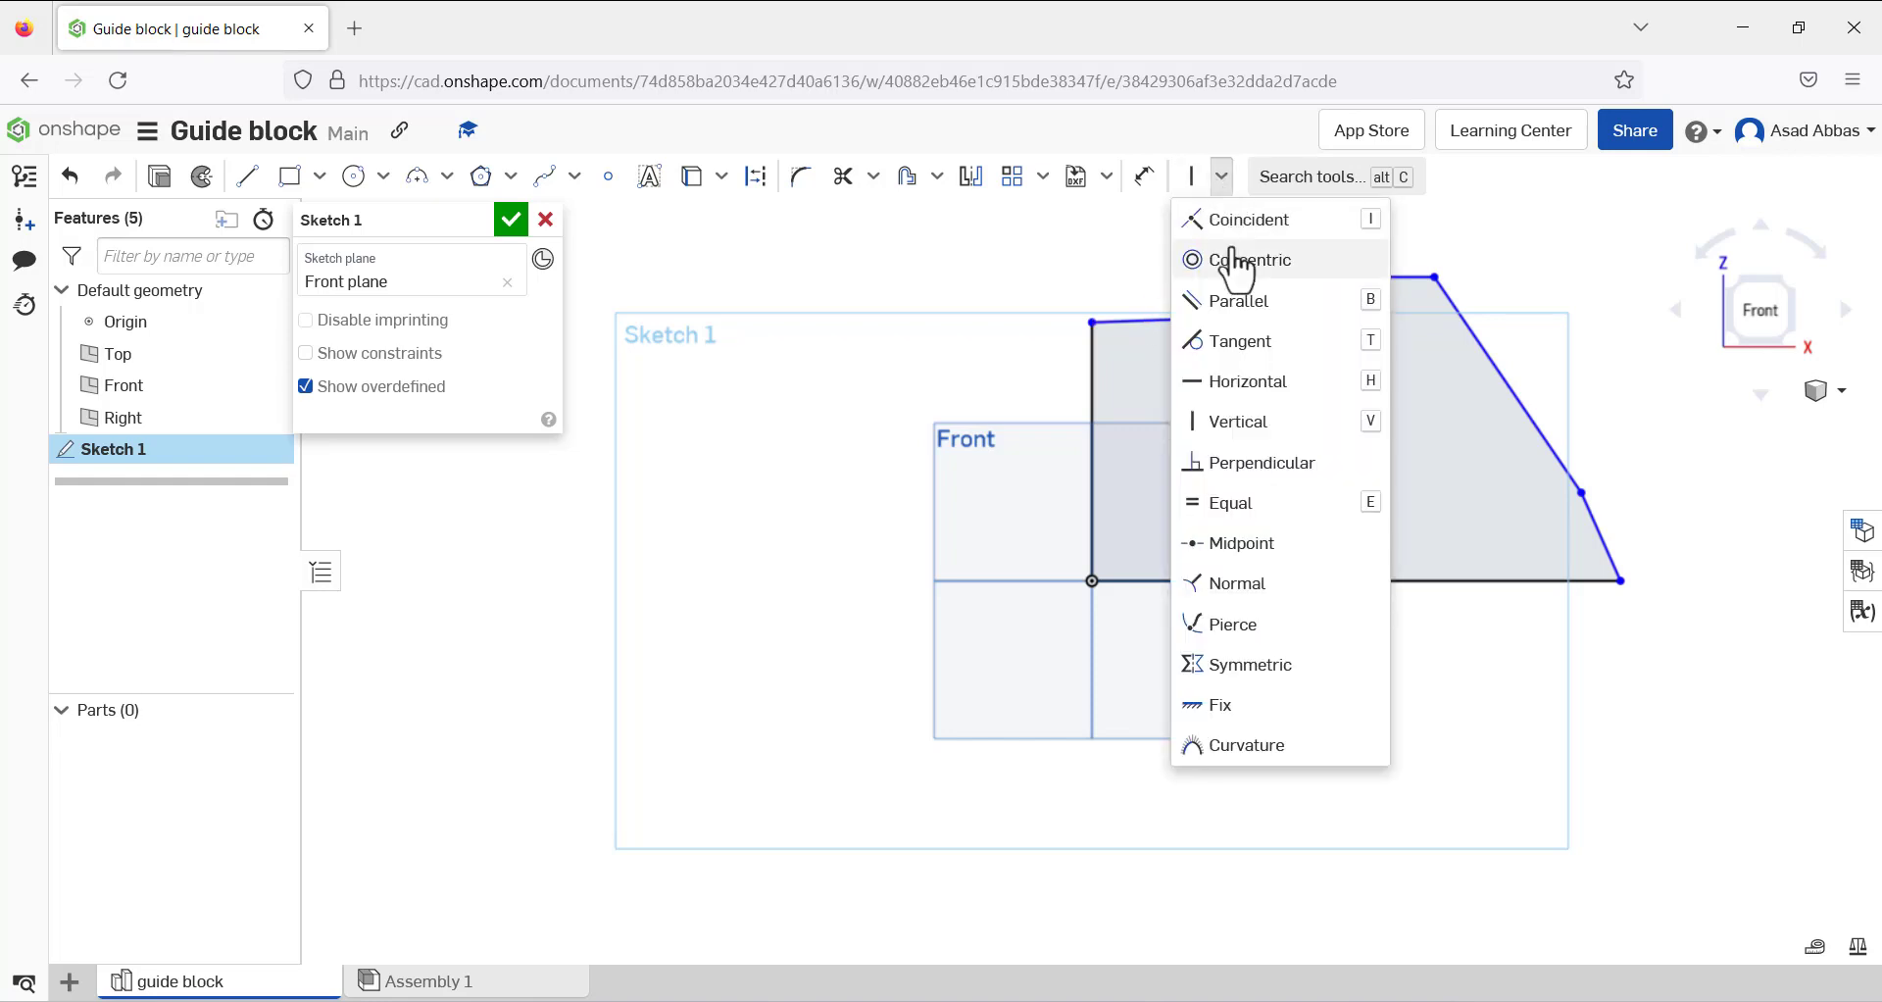
left_click(1248, 392)
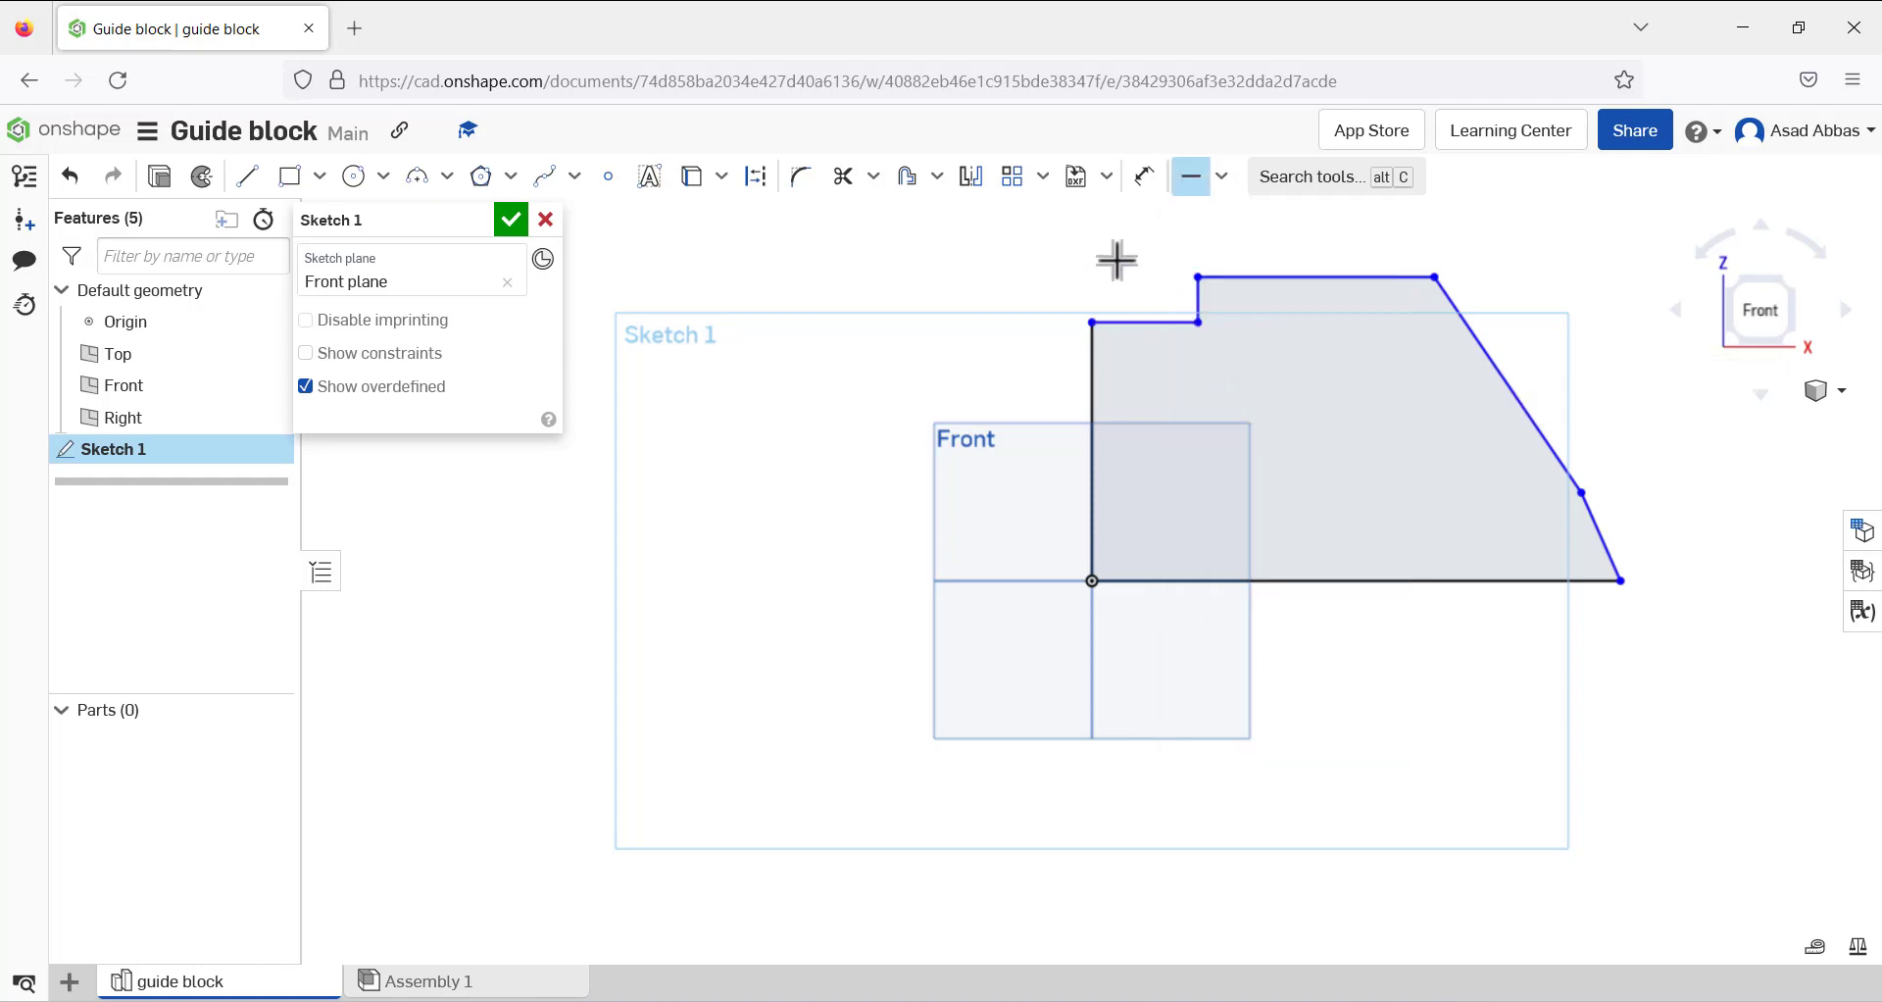
left_click(1152, 326)
right_click(1100, 239)
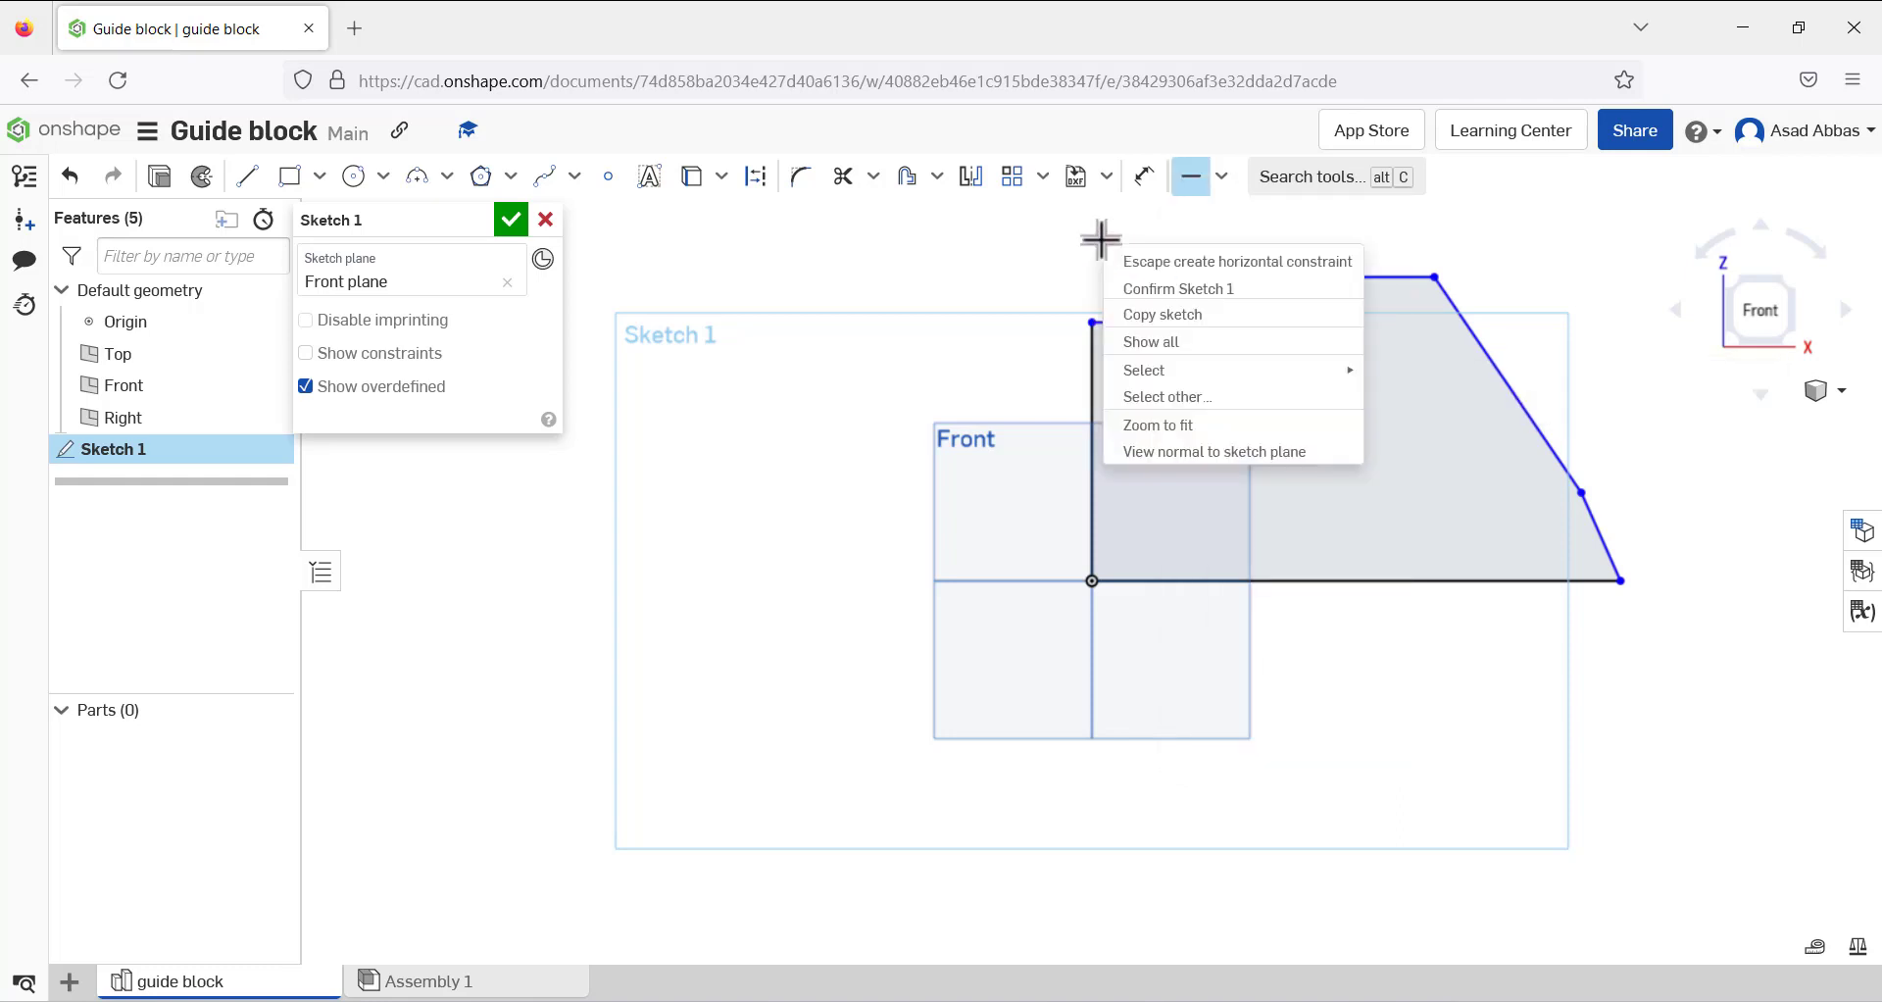
left_click(1154, 263)
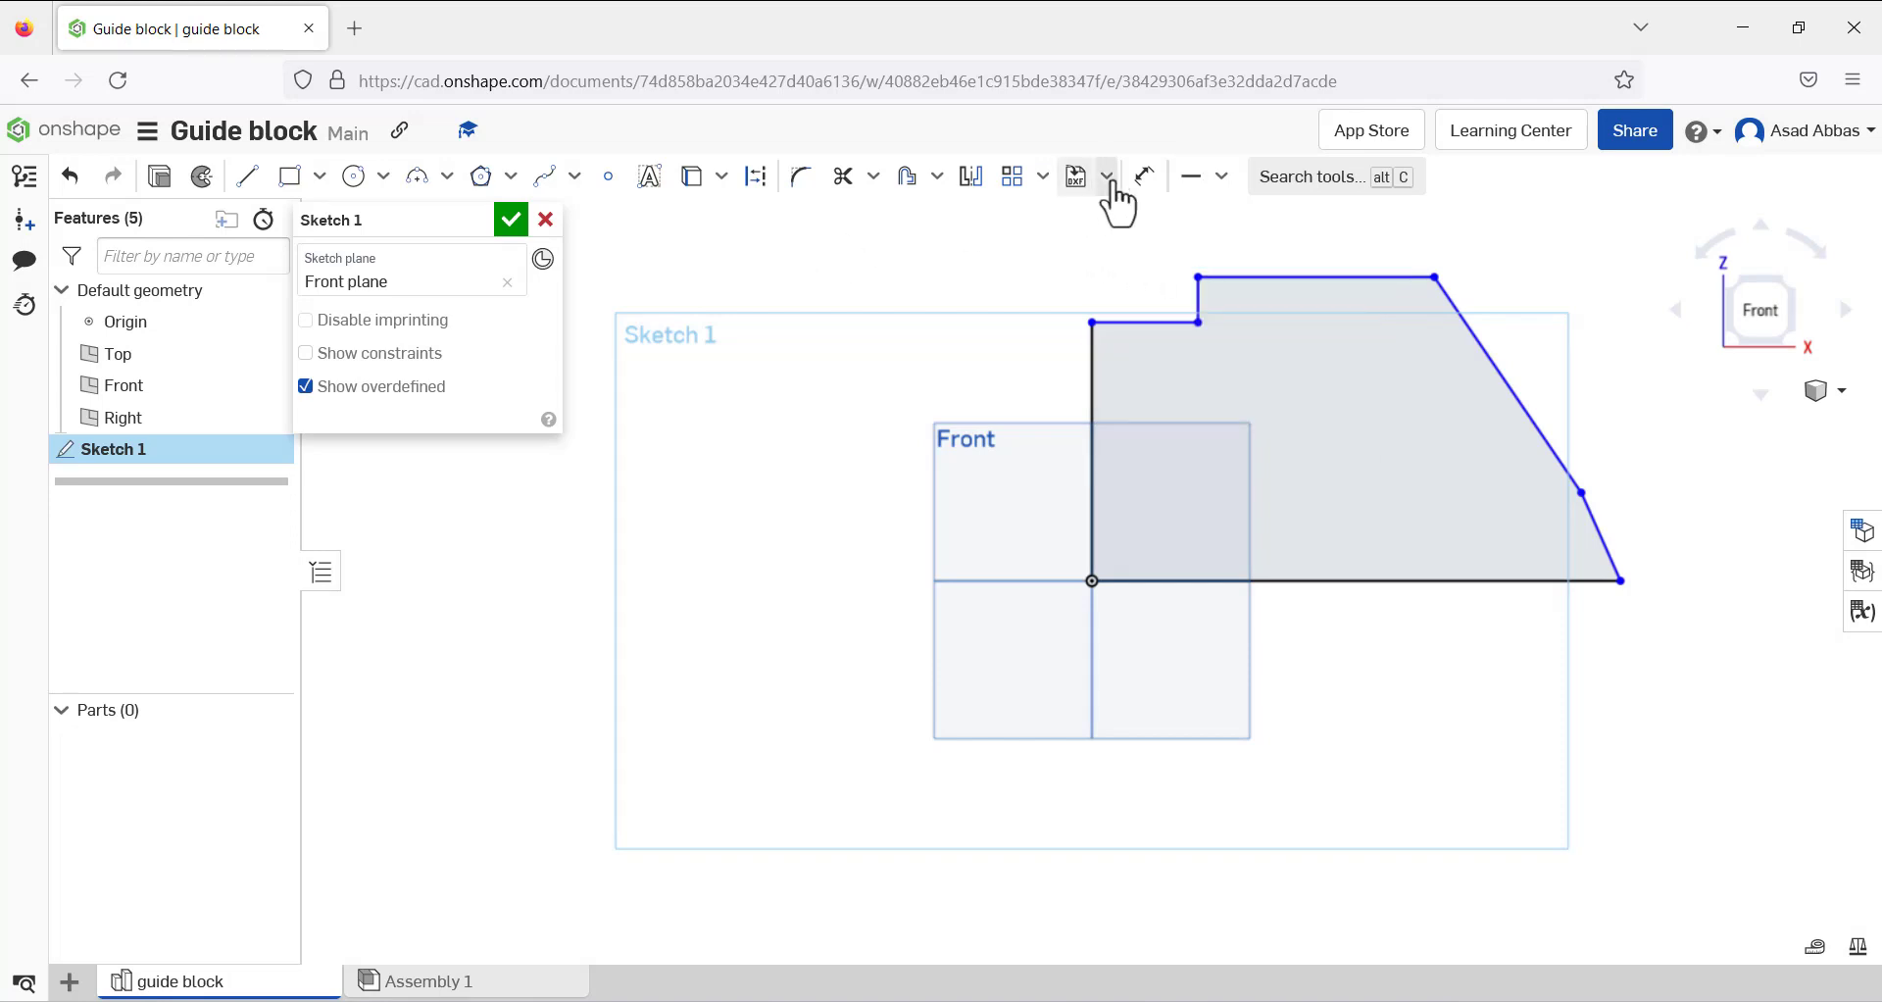
Dimension the profile's overall height from base to top edge as 2 in and place the dimension close to the left side
left_click(1144, 179)
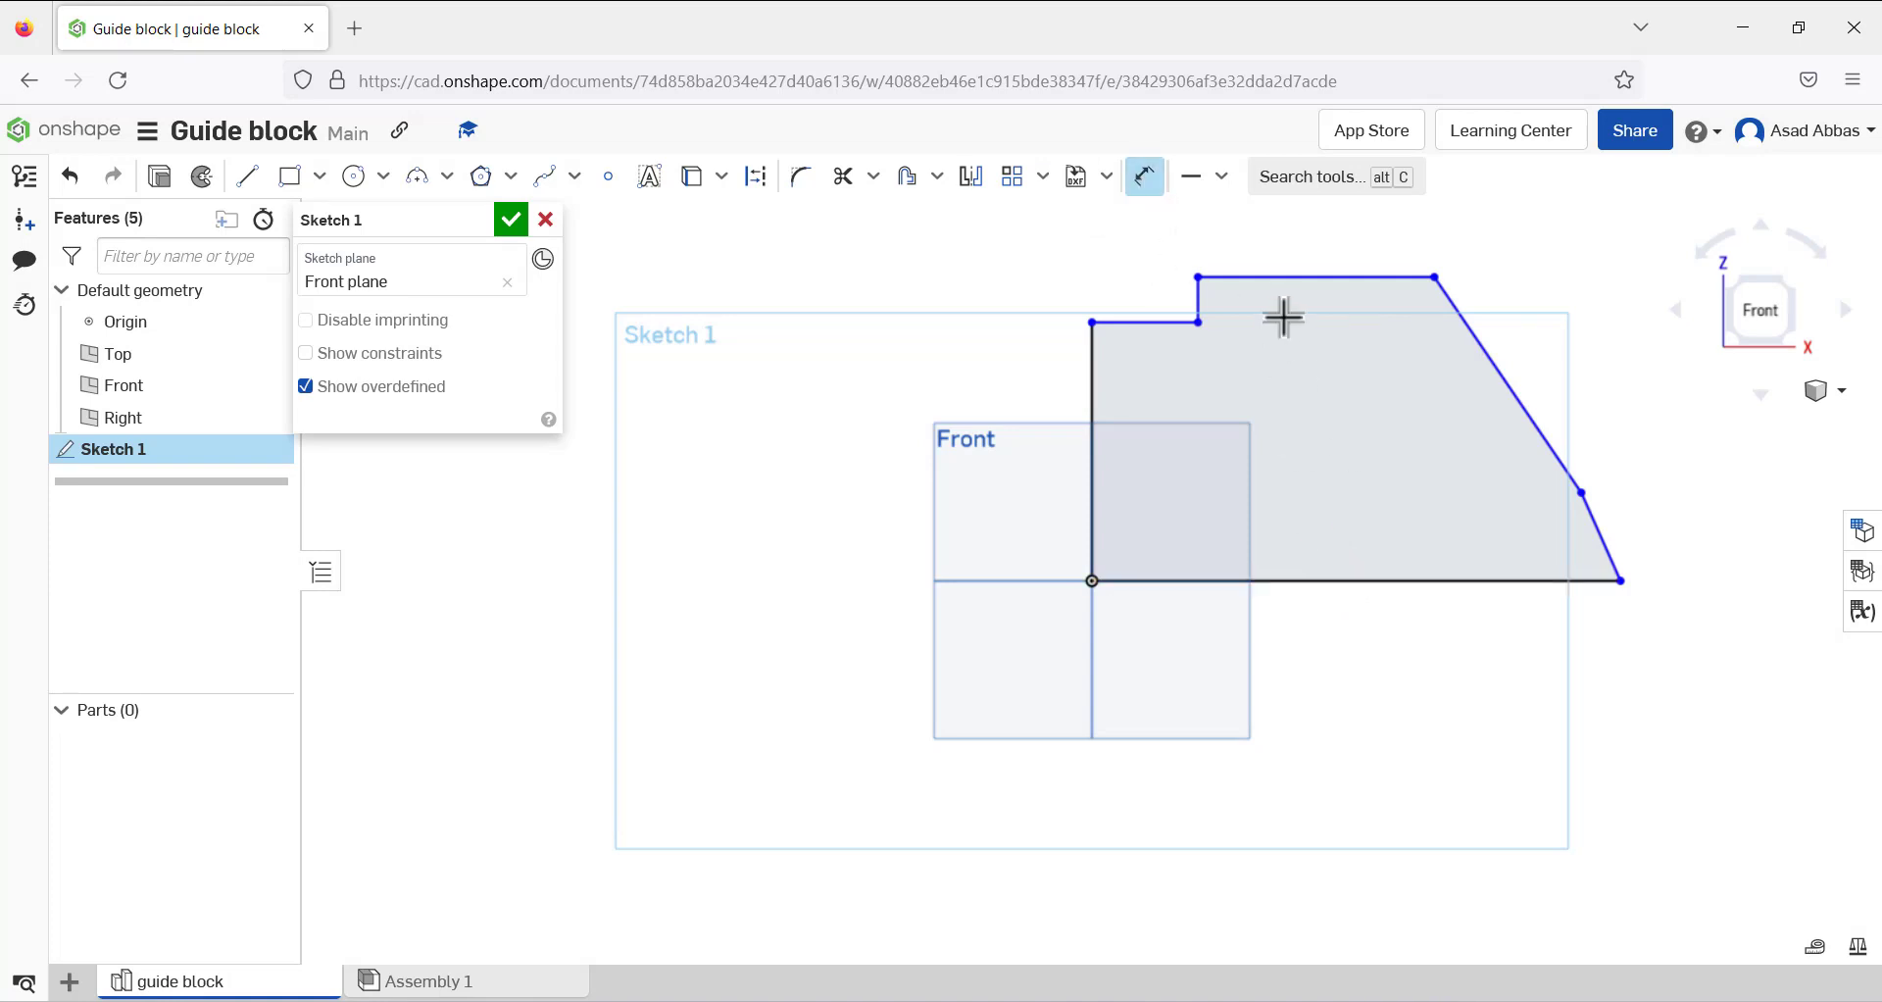
left_click(1219, 280)
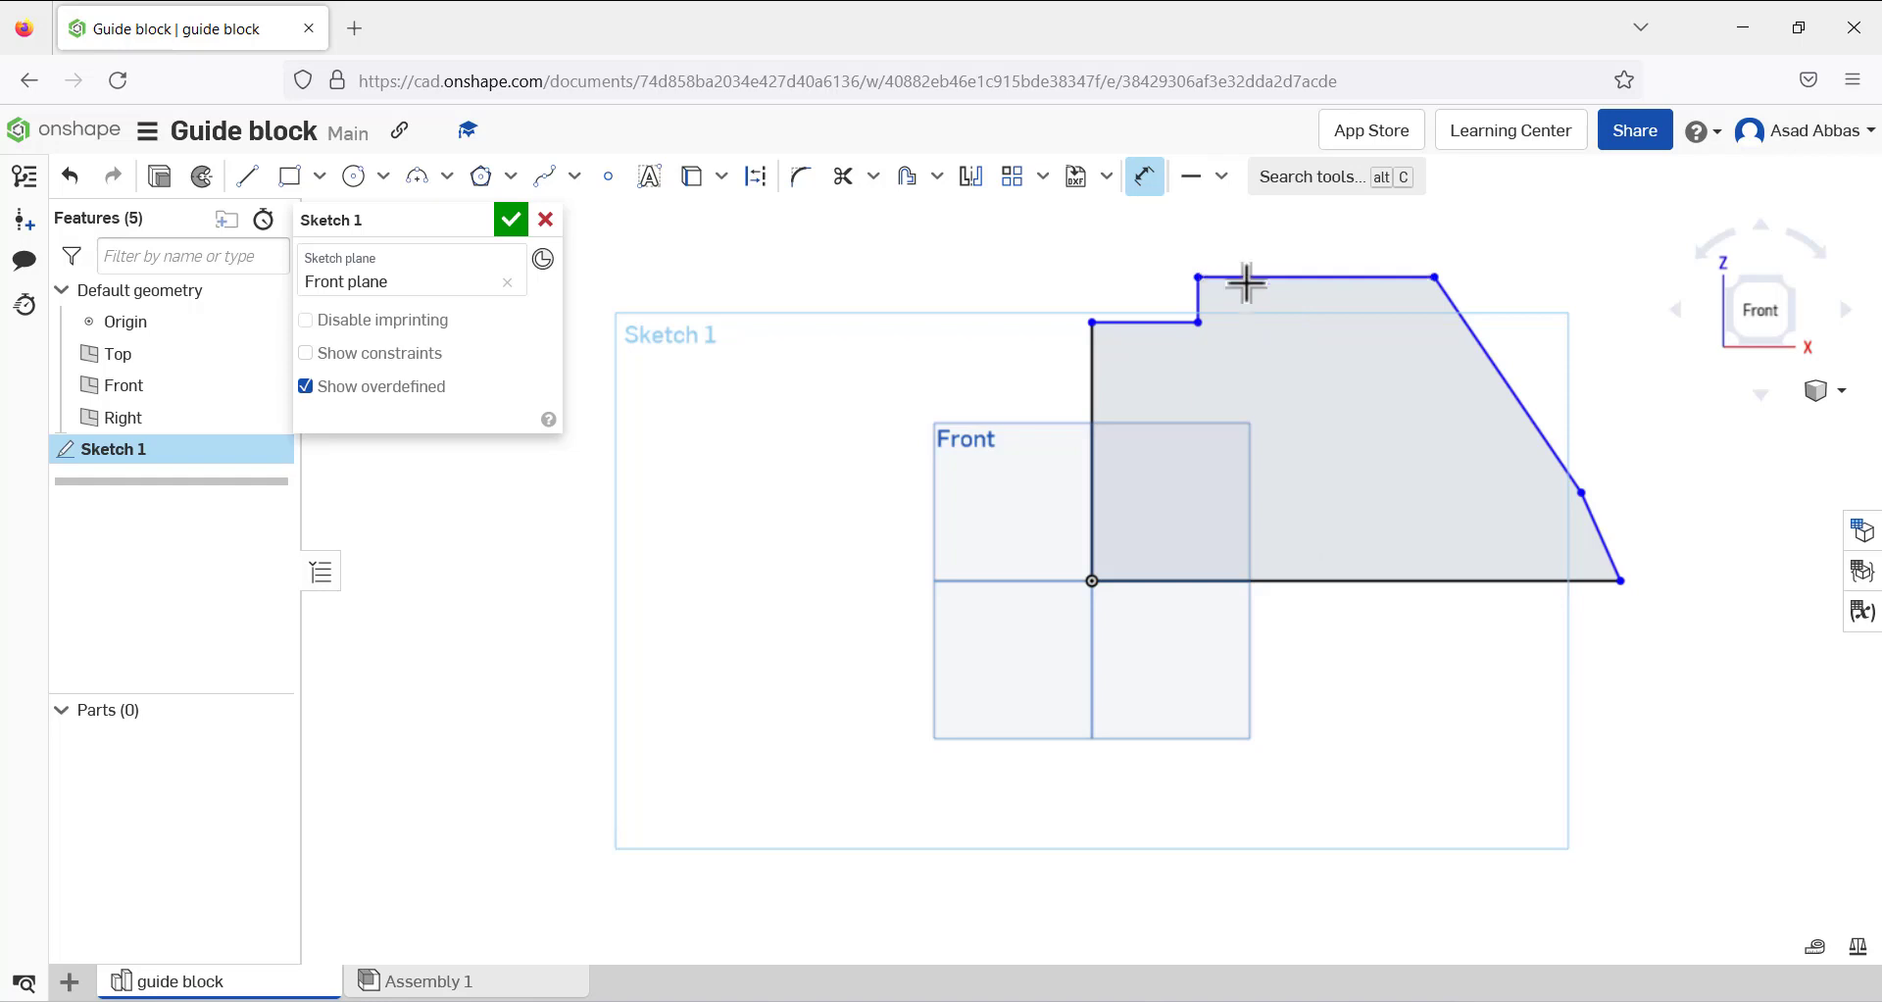
left_click(1285, 578)
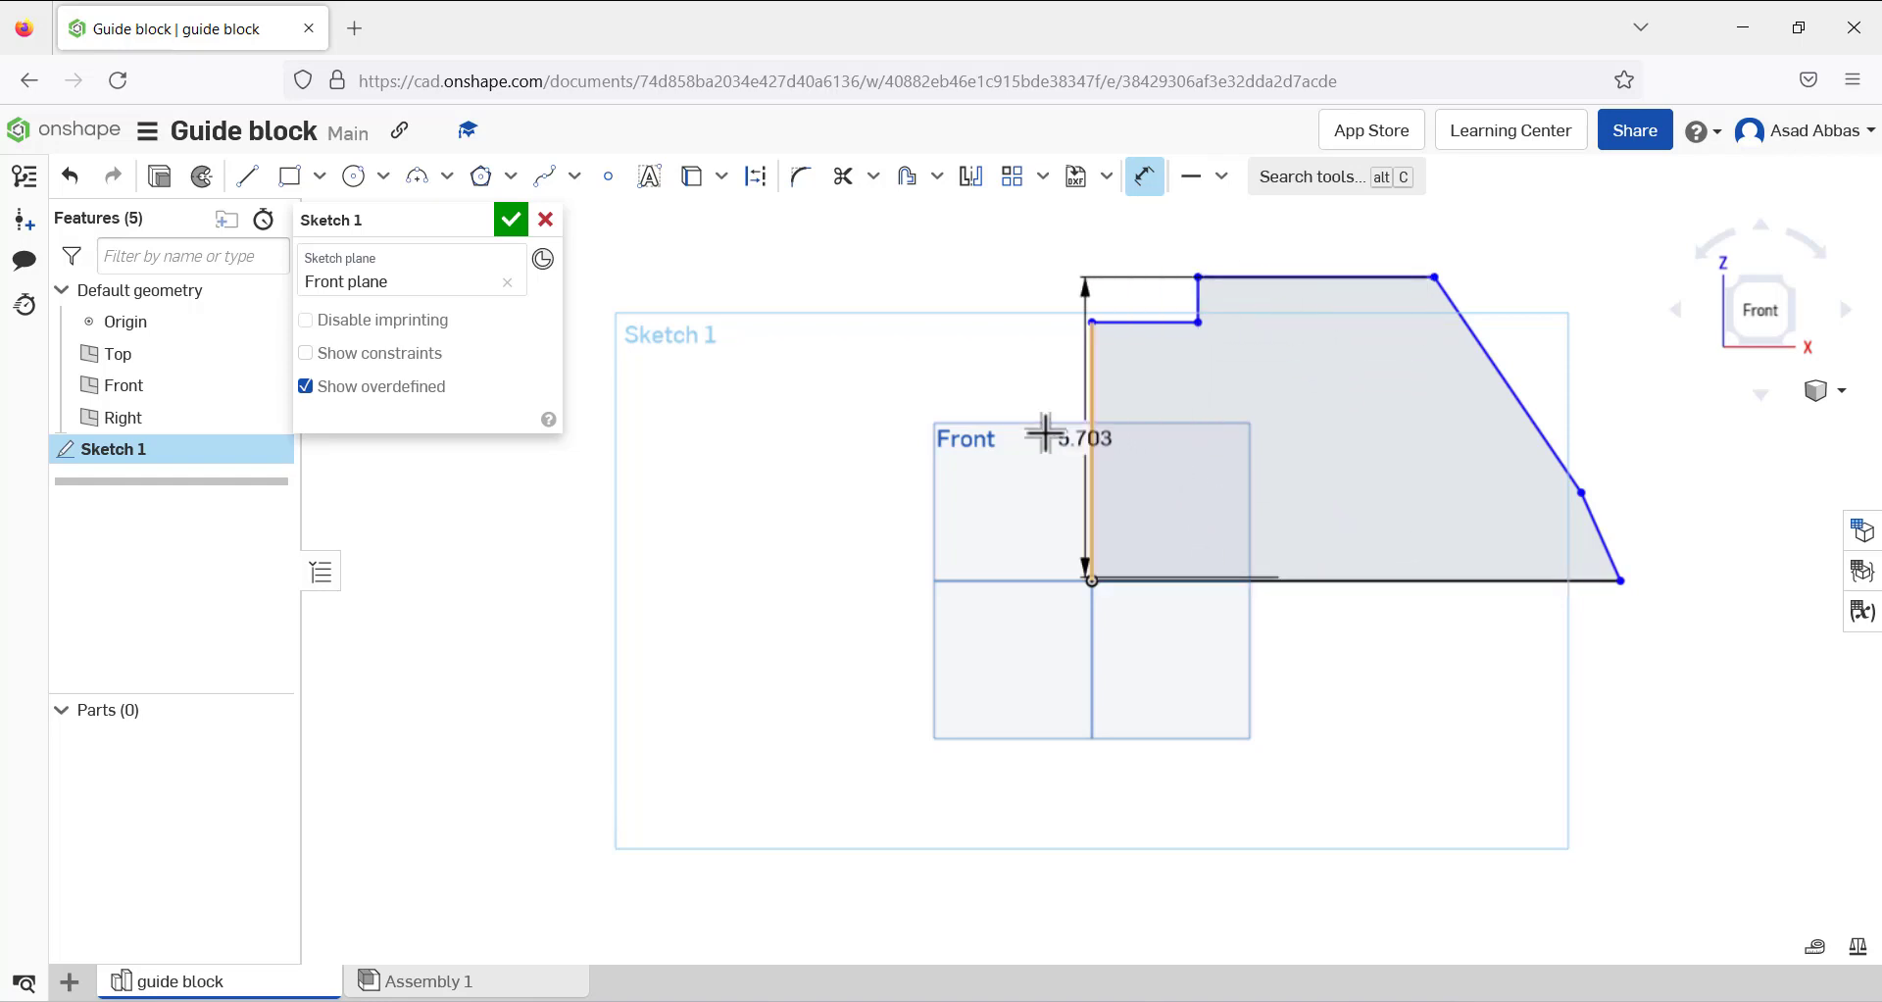
left_click(868, 446)
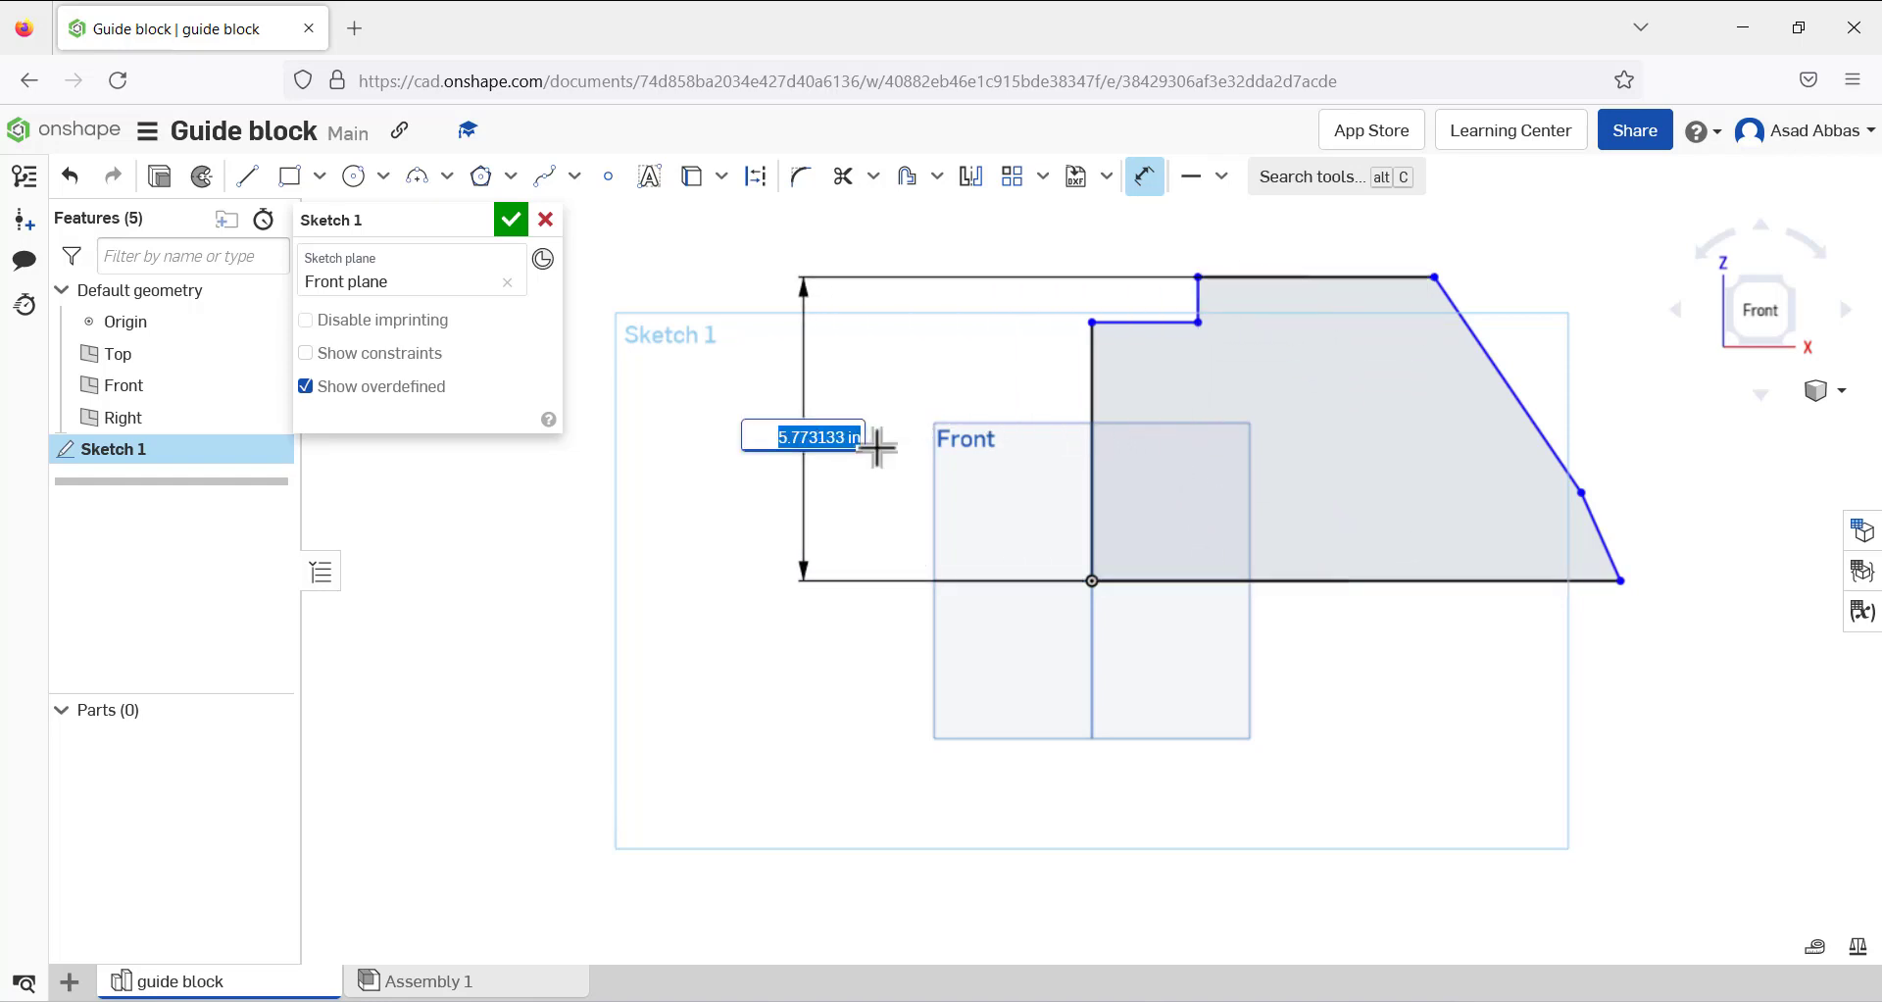
type("2")
key("Return")
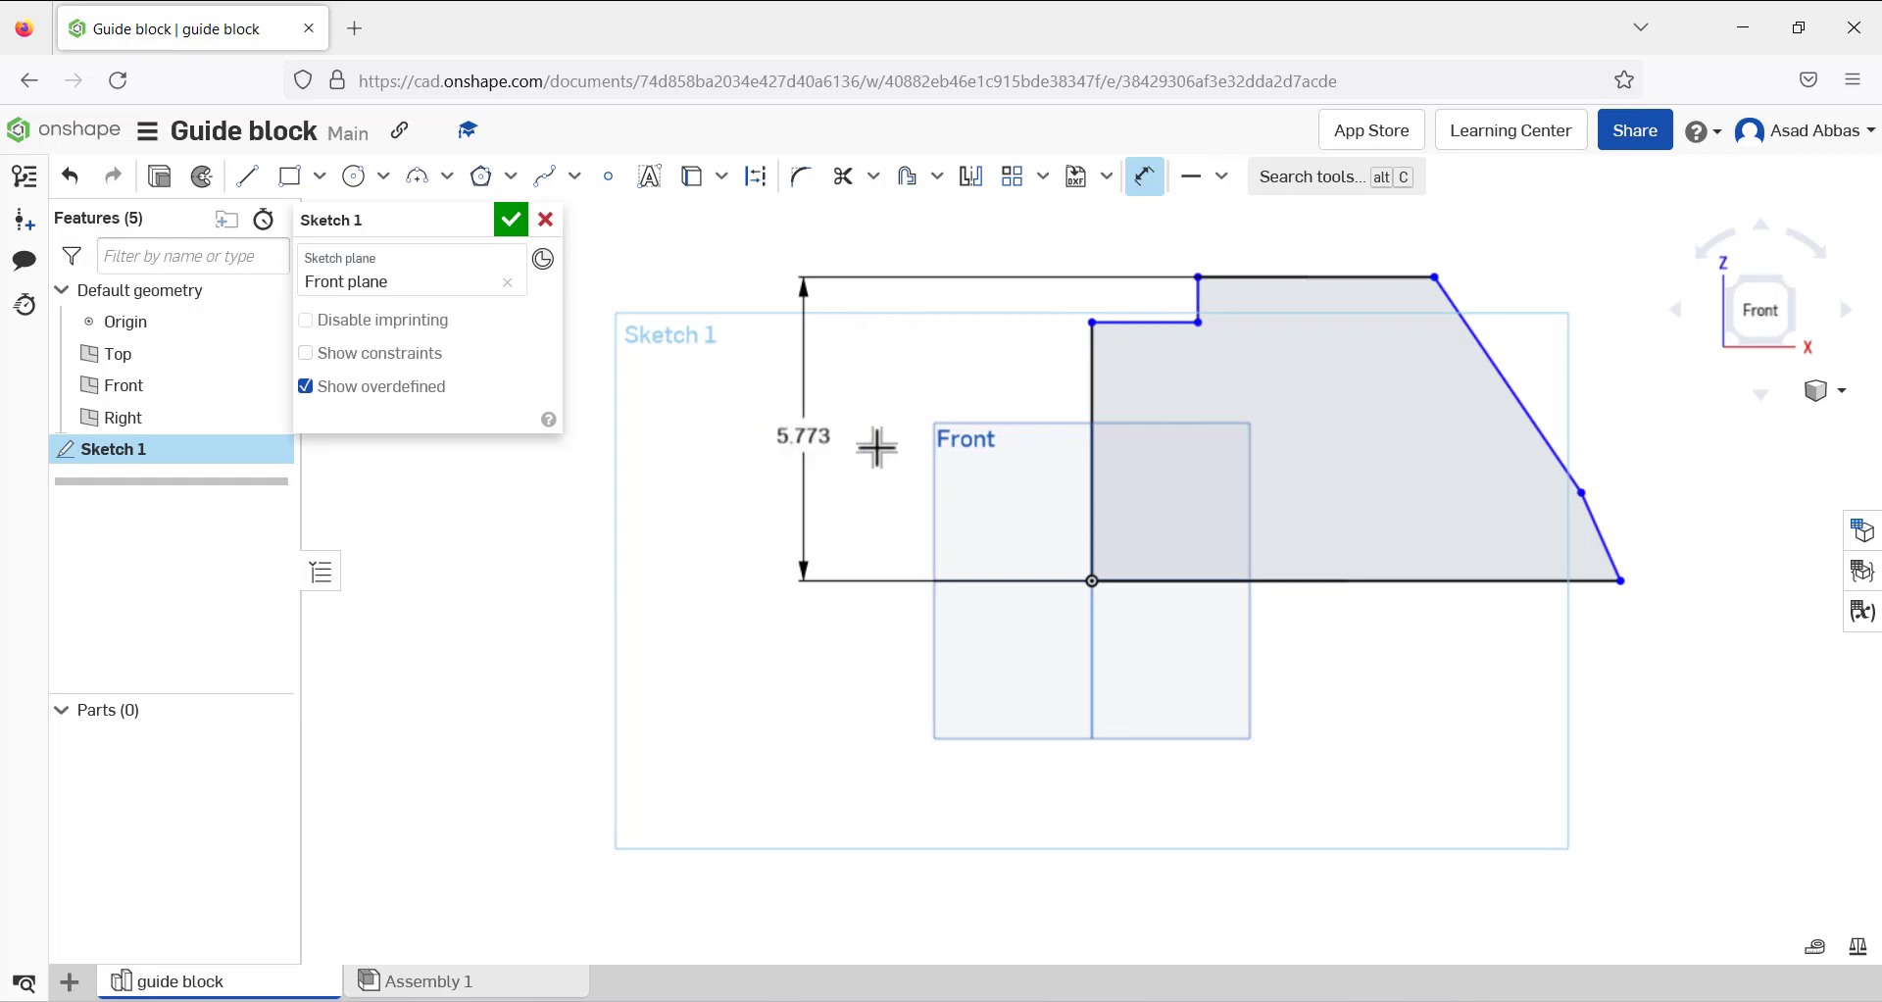
scroll(1108, 532, "up", 2)
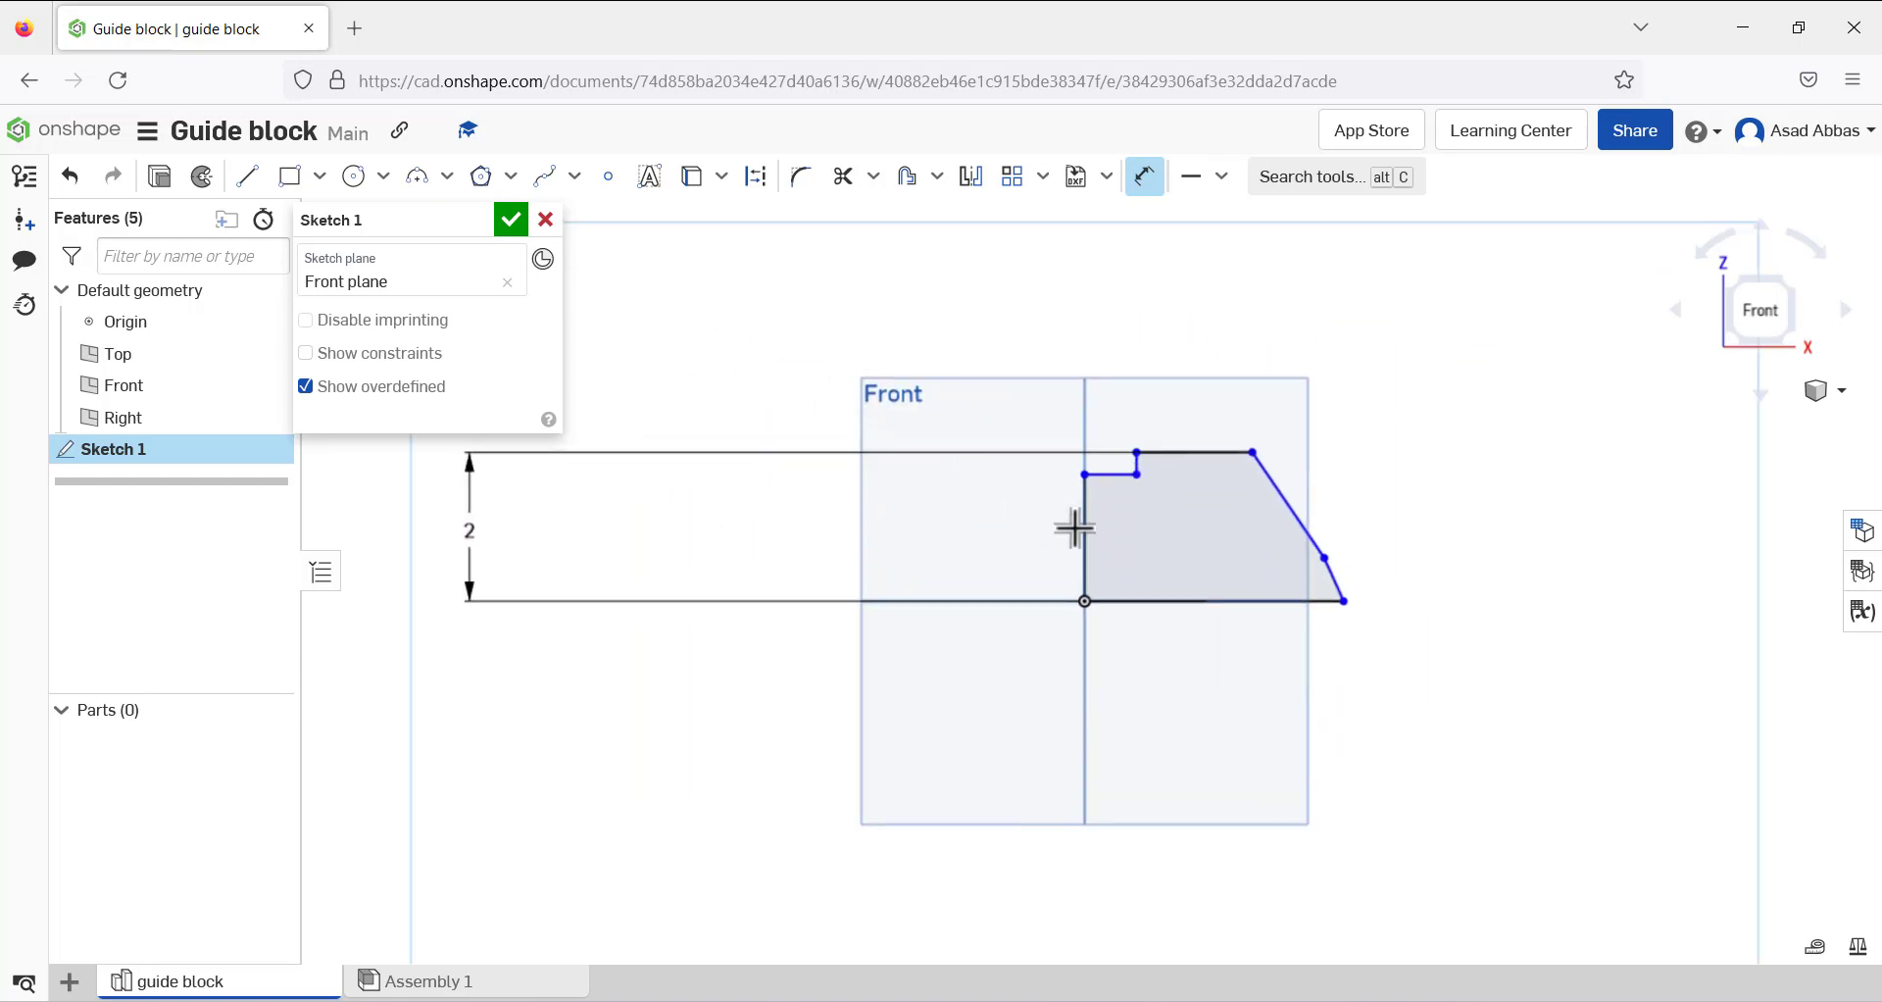
mouse_move(464, 537)
left_mouse_down()
mouse_move(1029, 529)
mouse_move(1003, 535)
left_mouse_up()
scroll(1191, 545, "down", 3)
scroll(1192, 545, "up", 5)
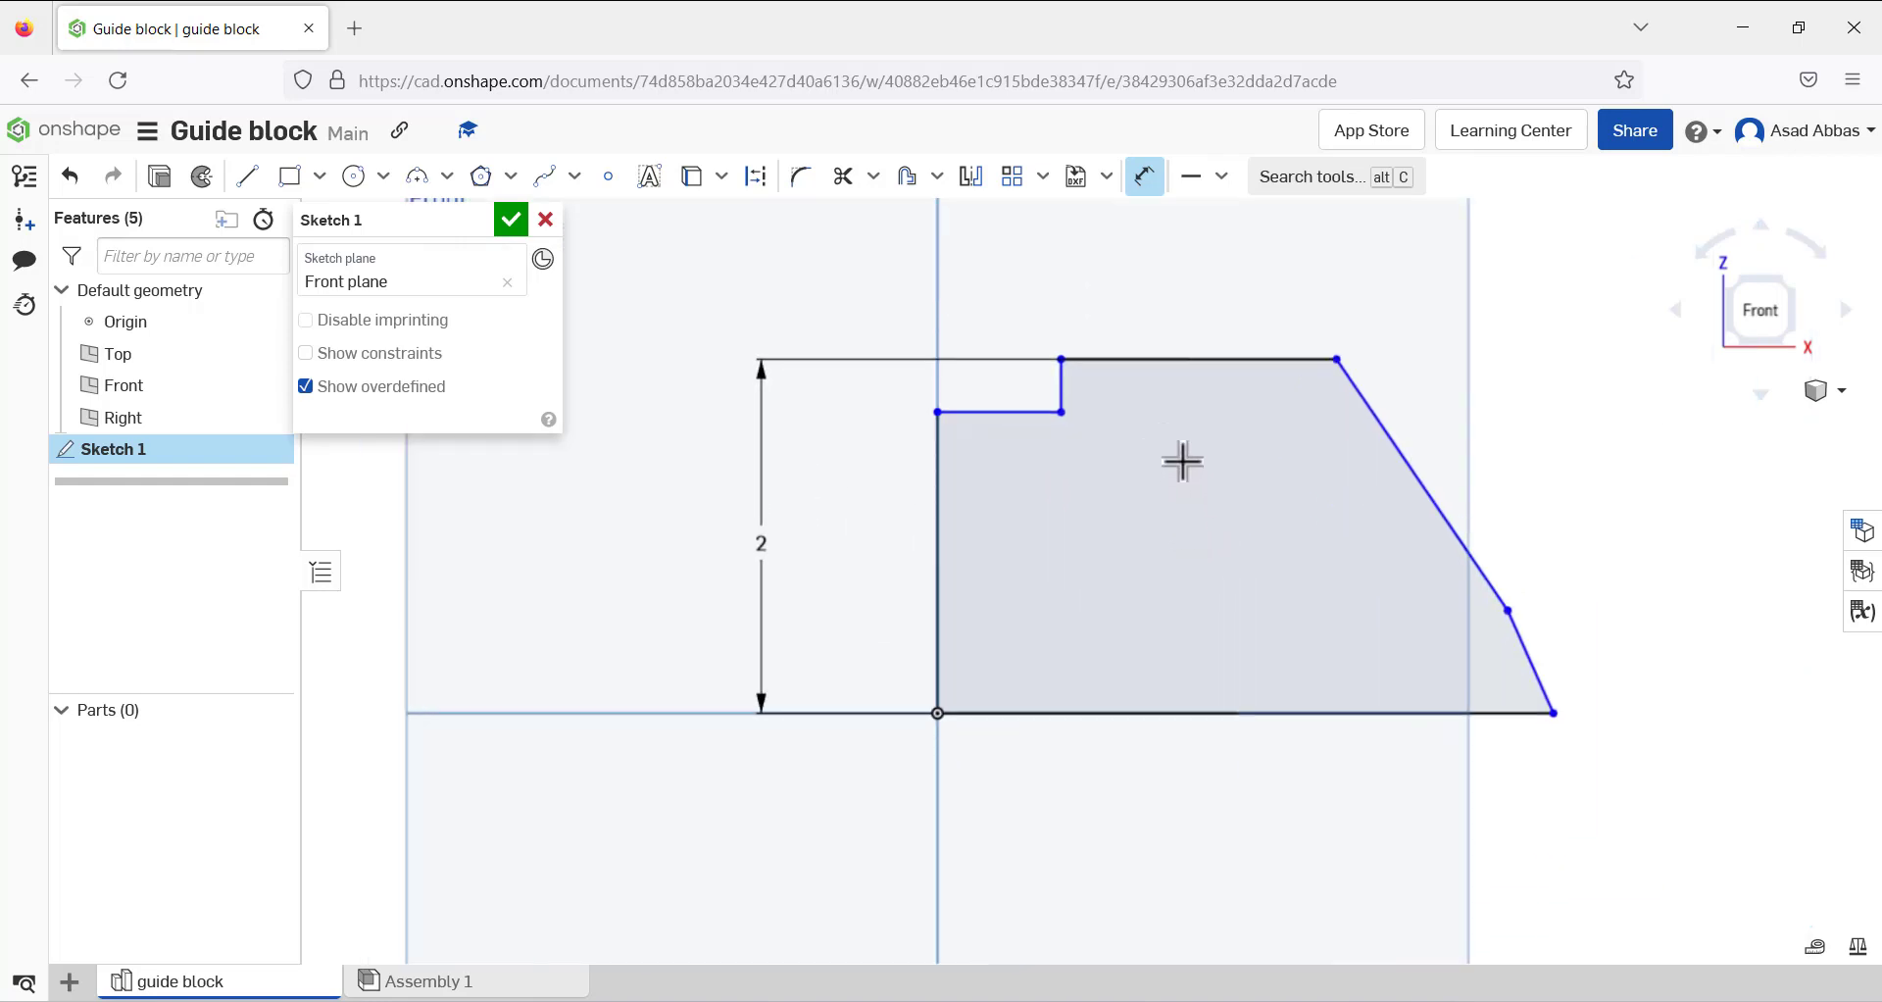
Dimension the profile's base line as 3.62 in, placing the dimension below it
left_click(1268, 713)
left_click(1380, 835)
type("3")
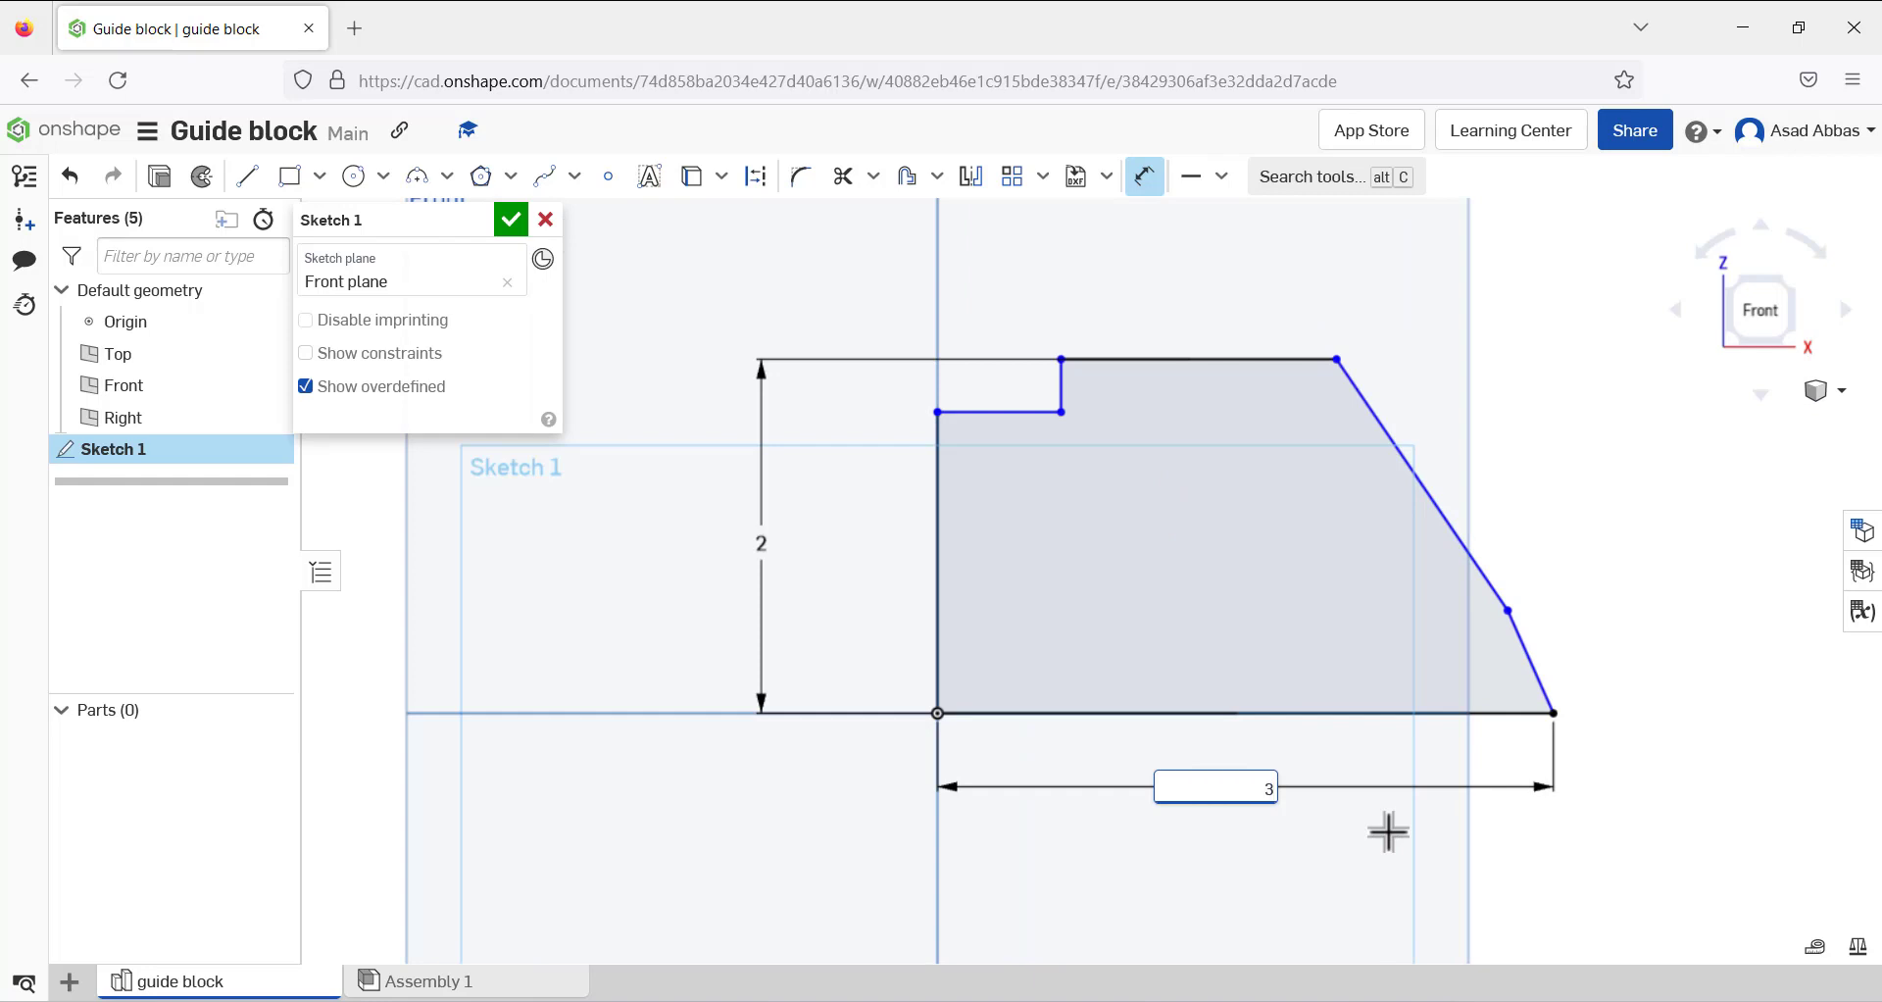
type(".62")
key("Return")
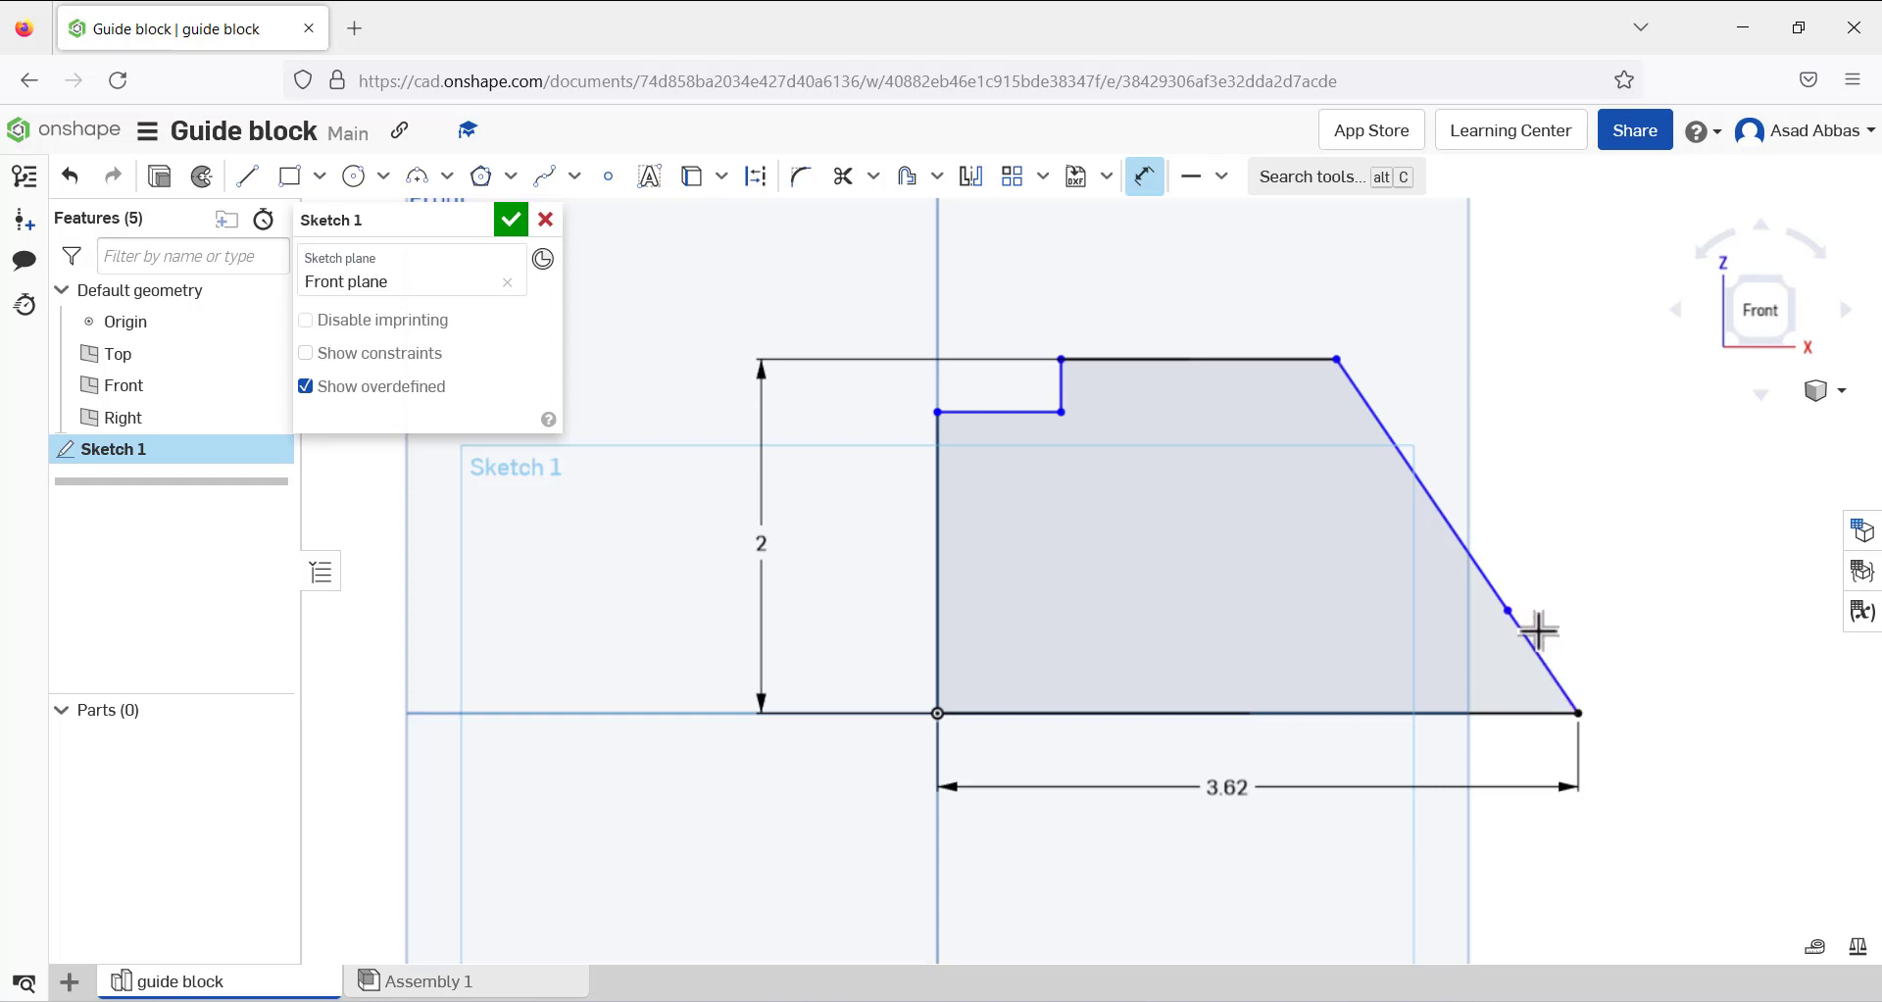
Dimension the angle between the base line and the lower sloped segment on the right as 60°
left_click(1524, 638)
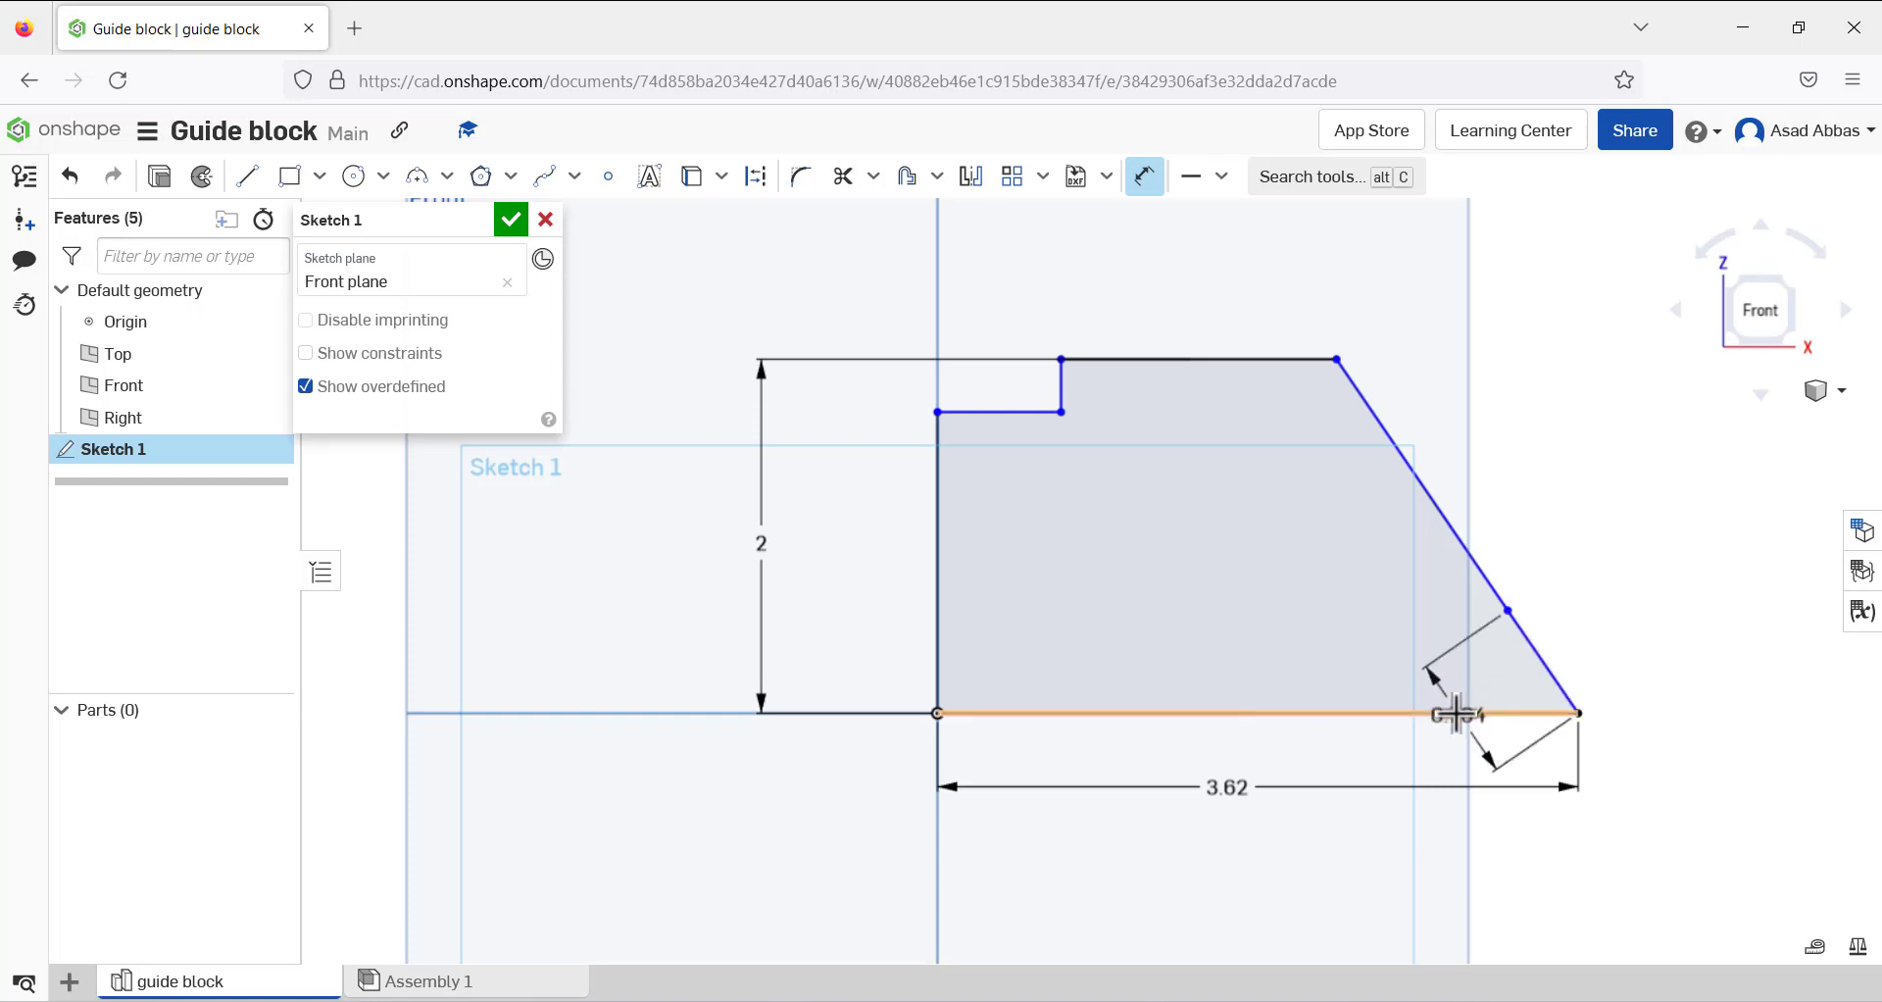
left_click(1457, 712)
left_click(1416, 663)
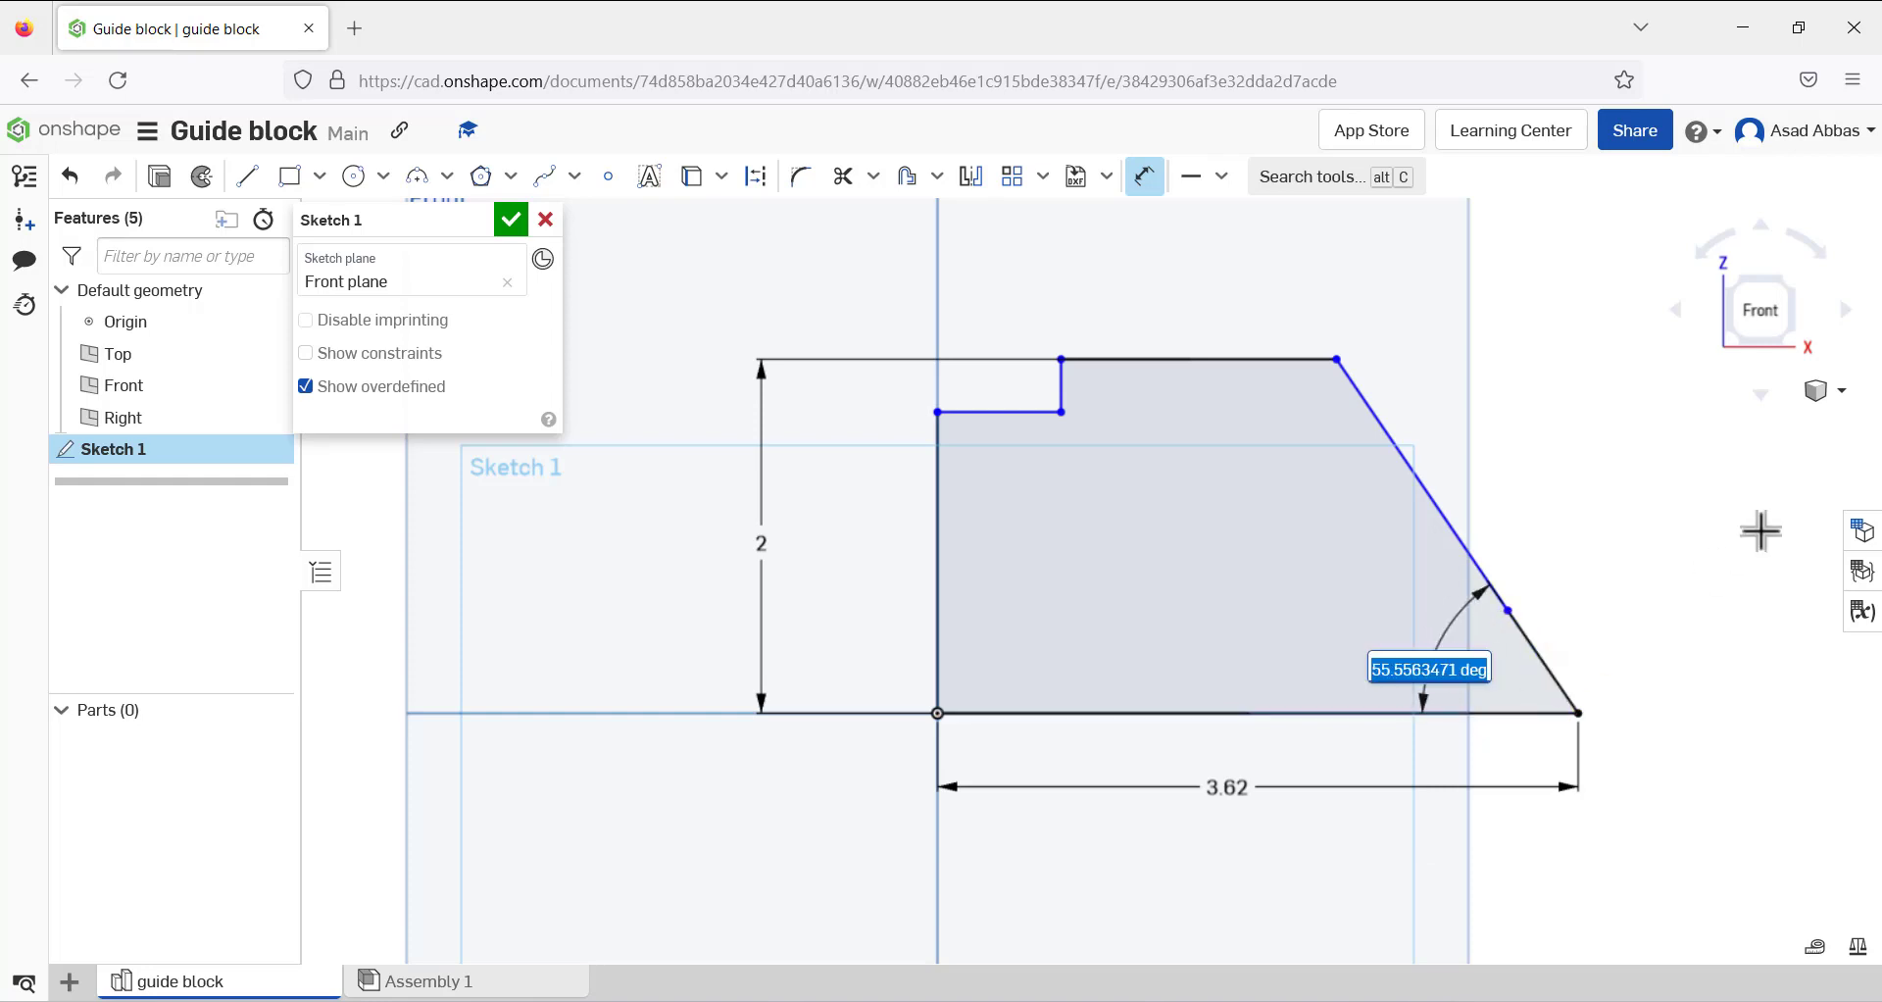
type("60")
key("Return")
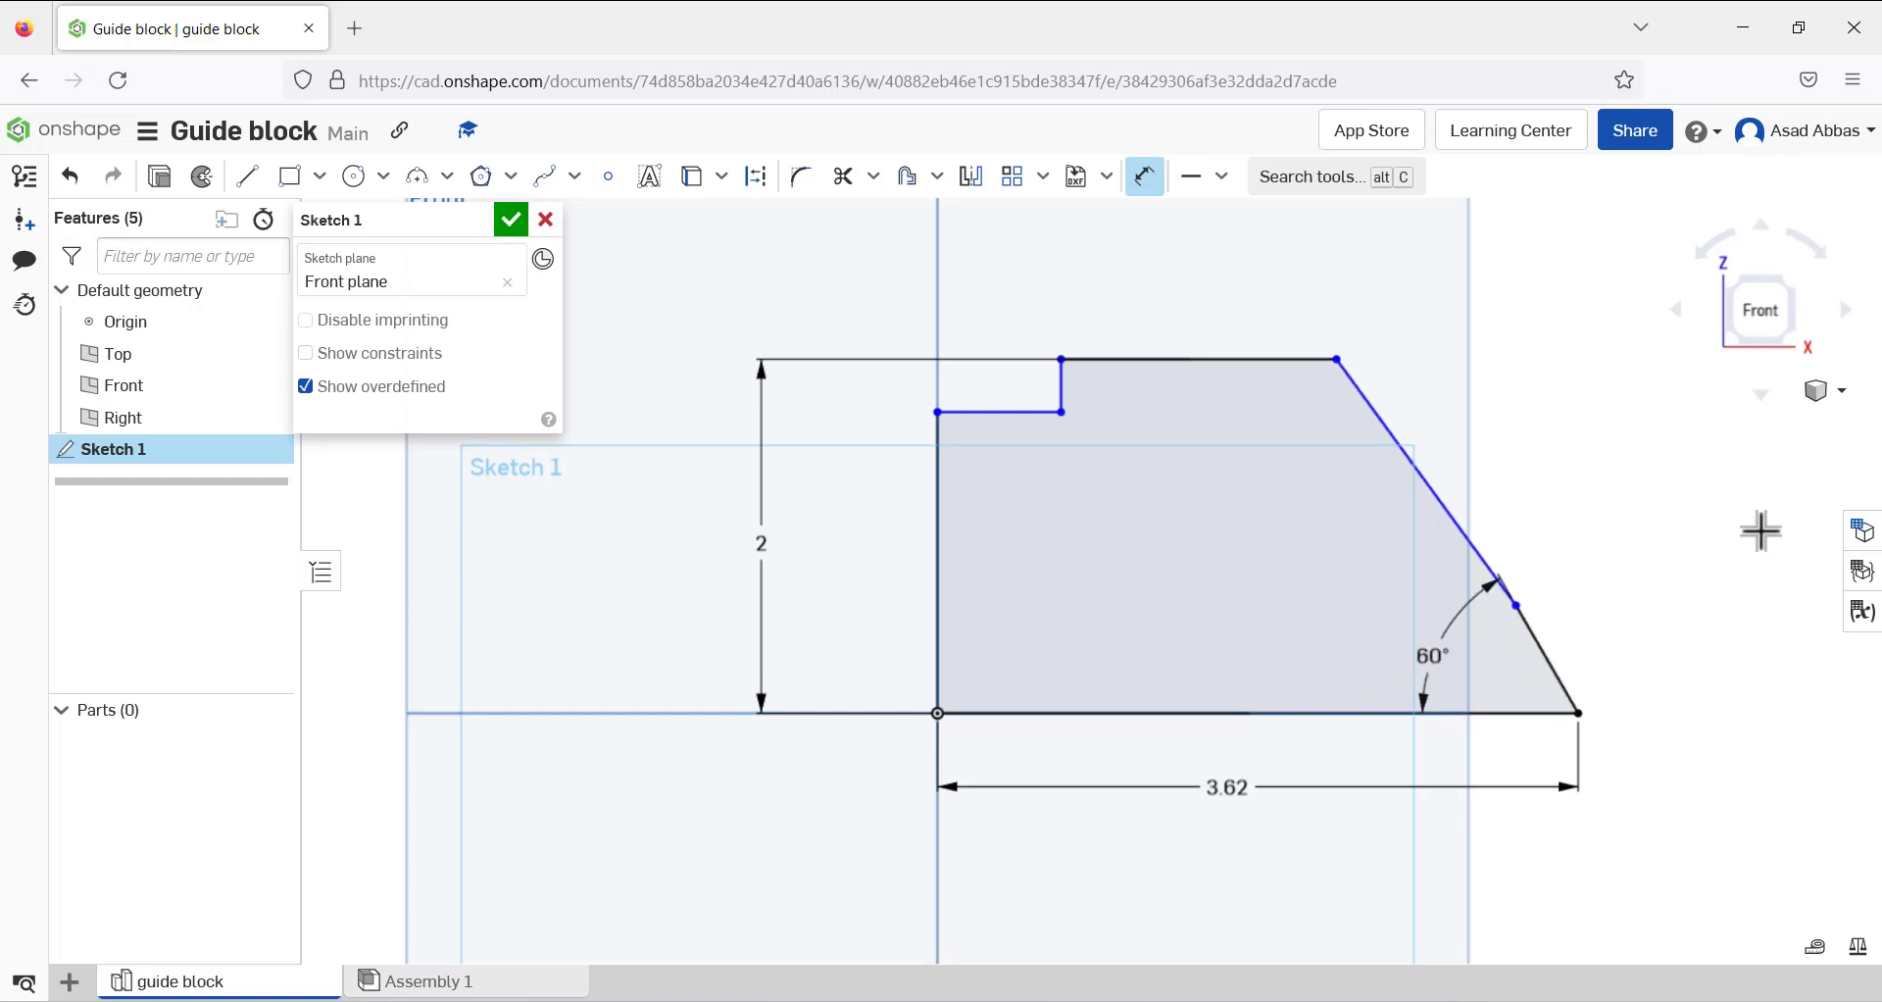
Dimension the angle between the profile's top edge and the upper sloped segment as 30°, placing it outside the profile
left_click(1261, 359)
left_click(1373, 407)
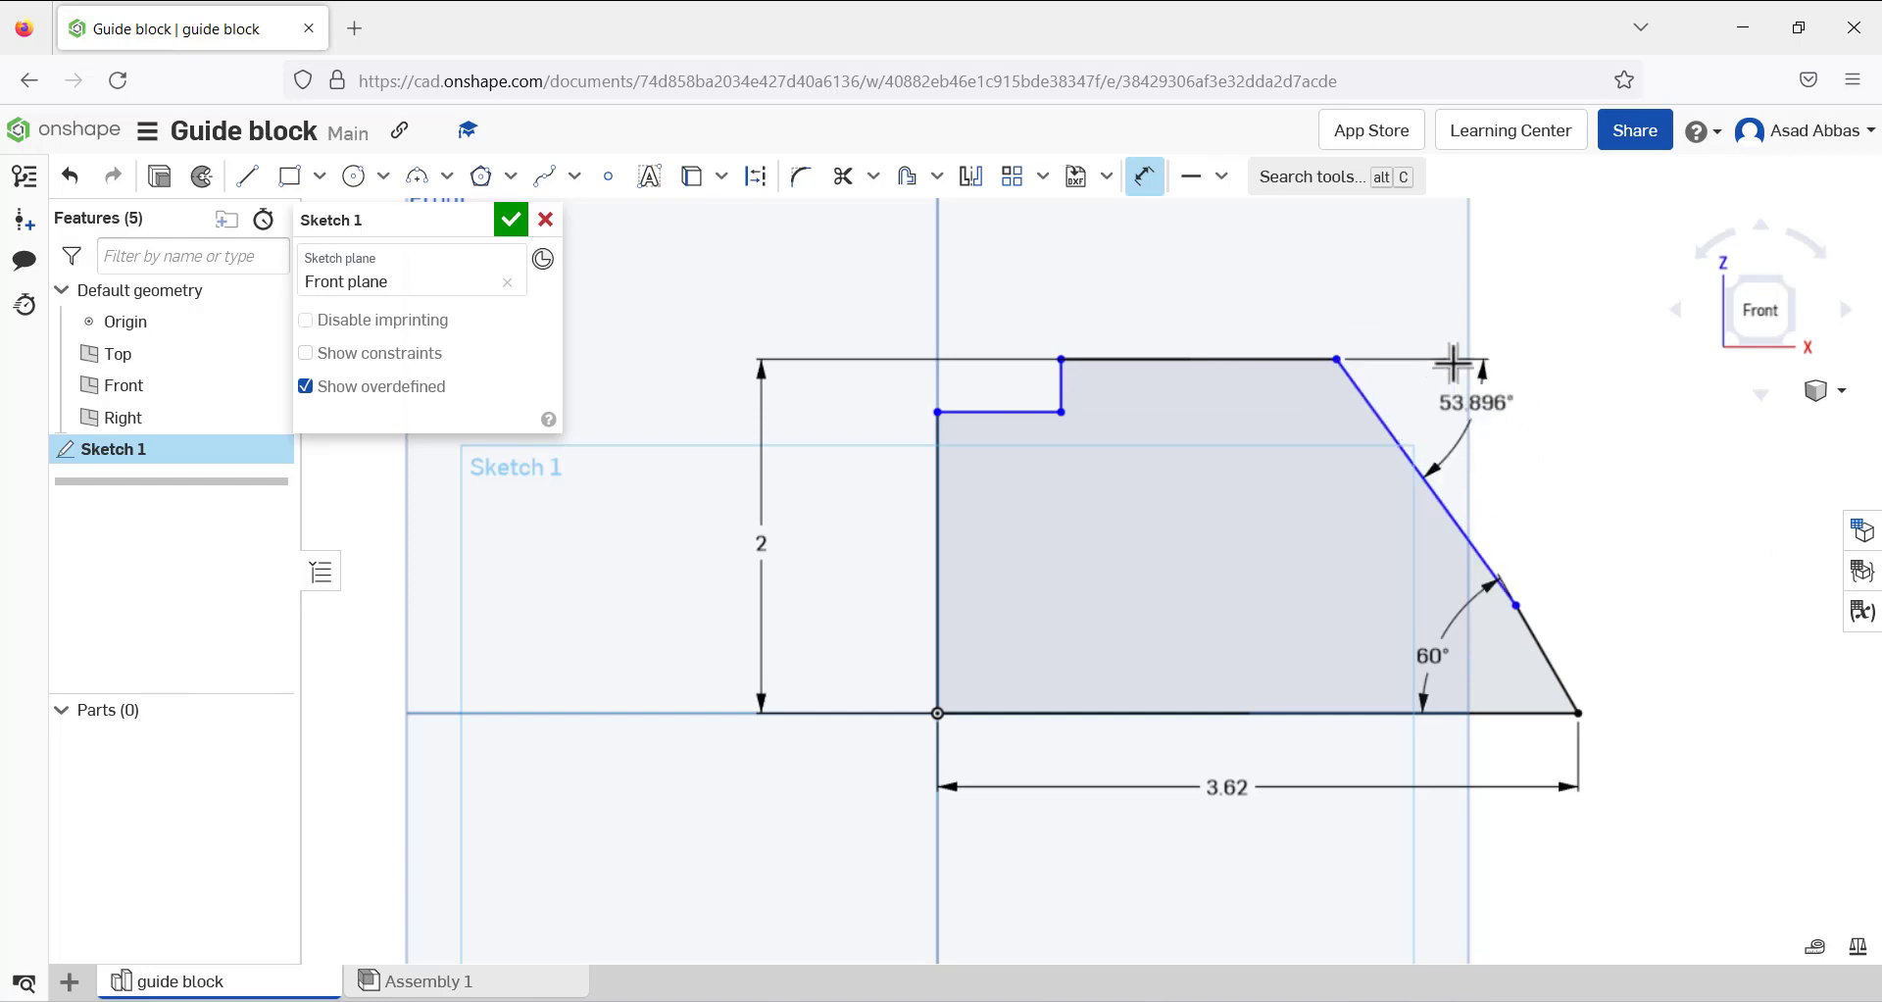
left_click(1527, 443)
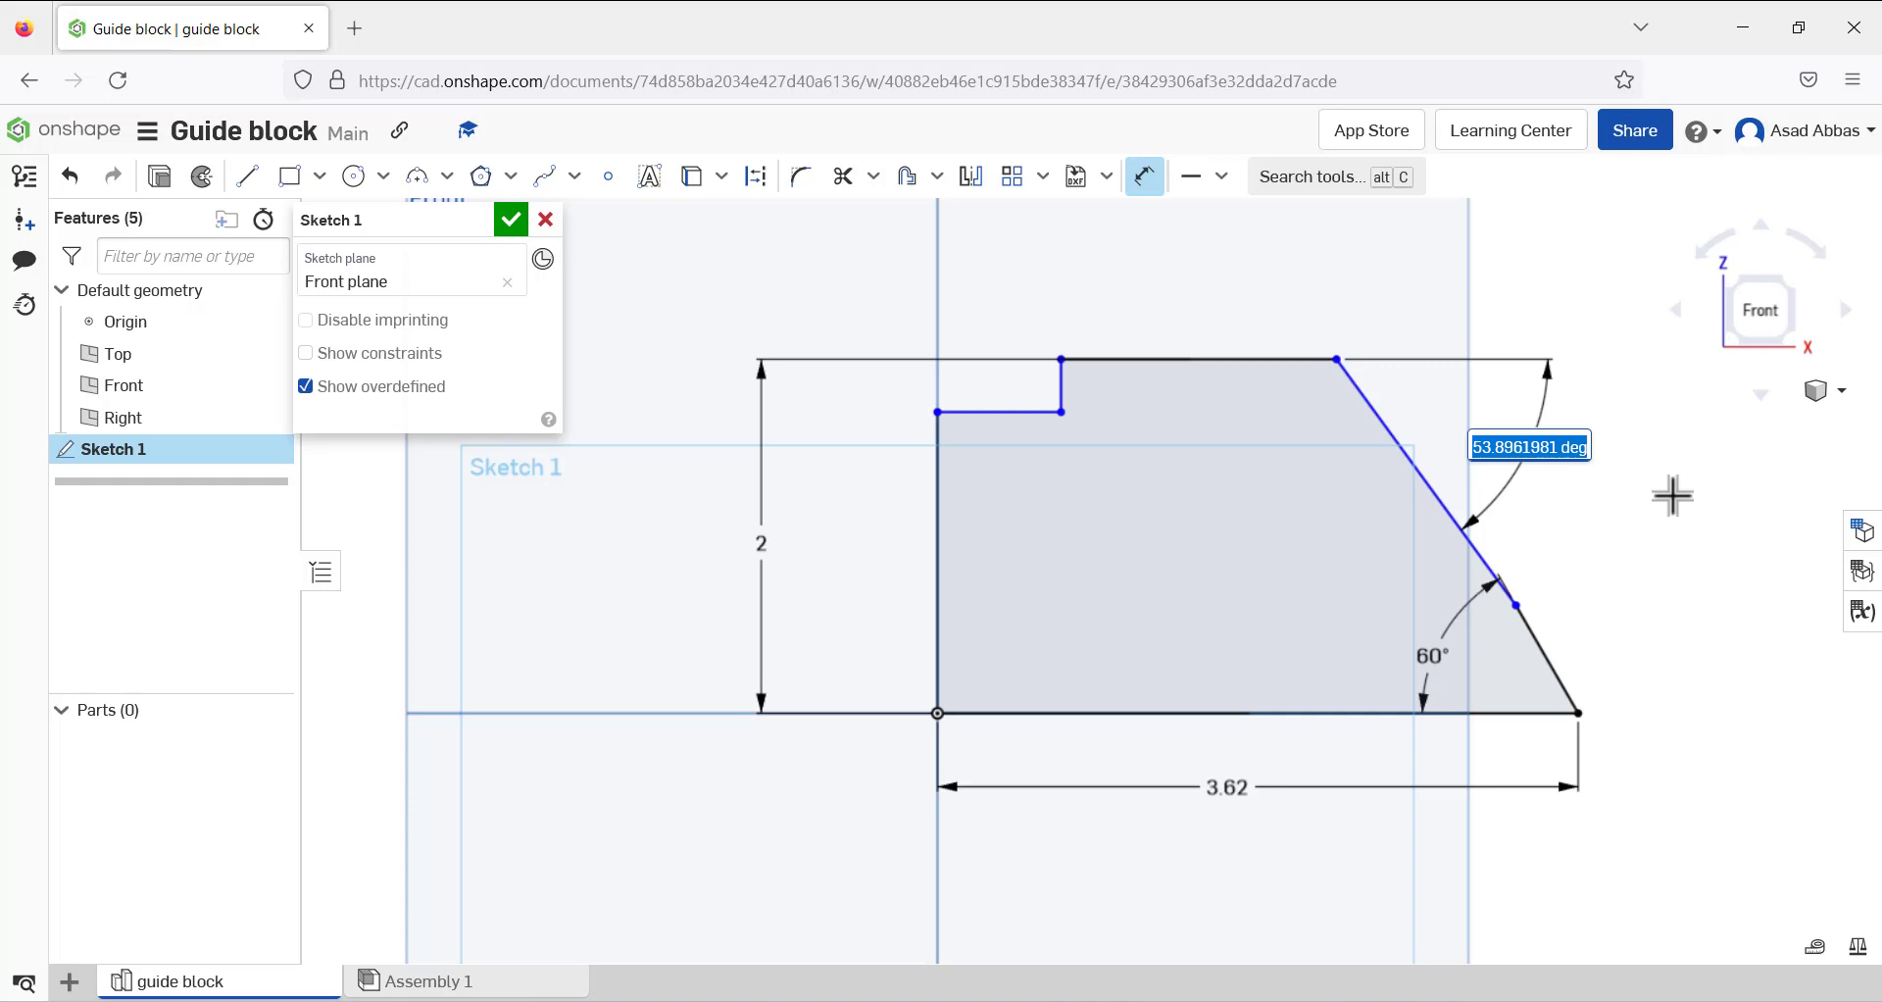
type("30")
key("Return")
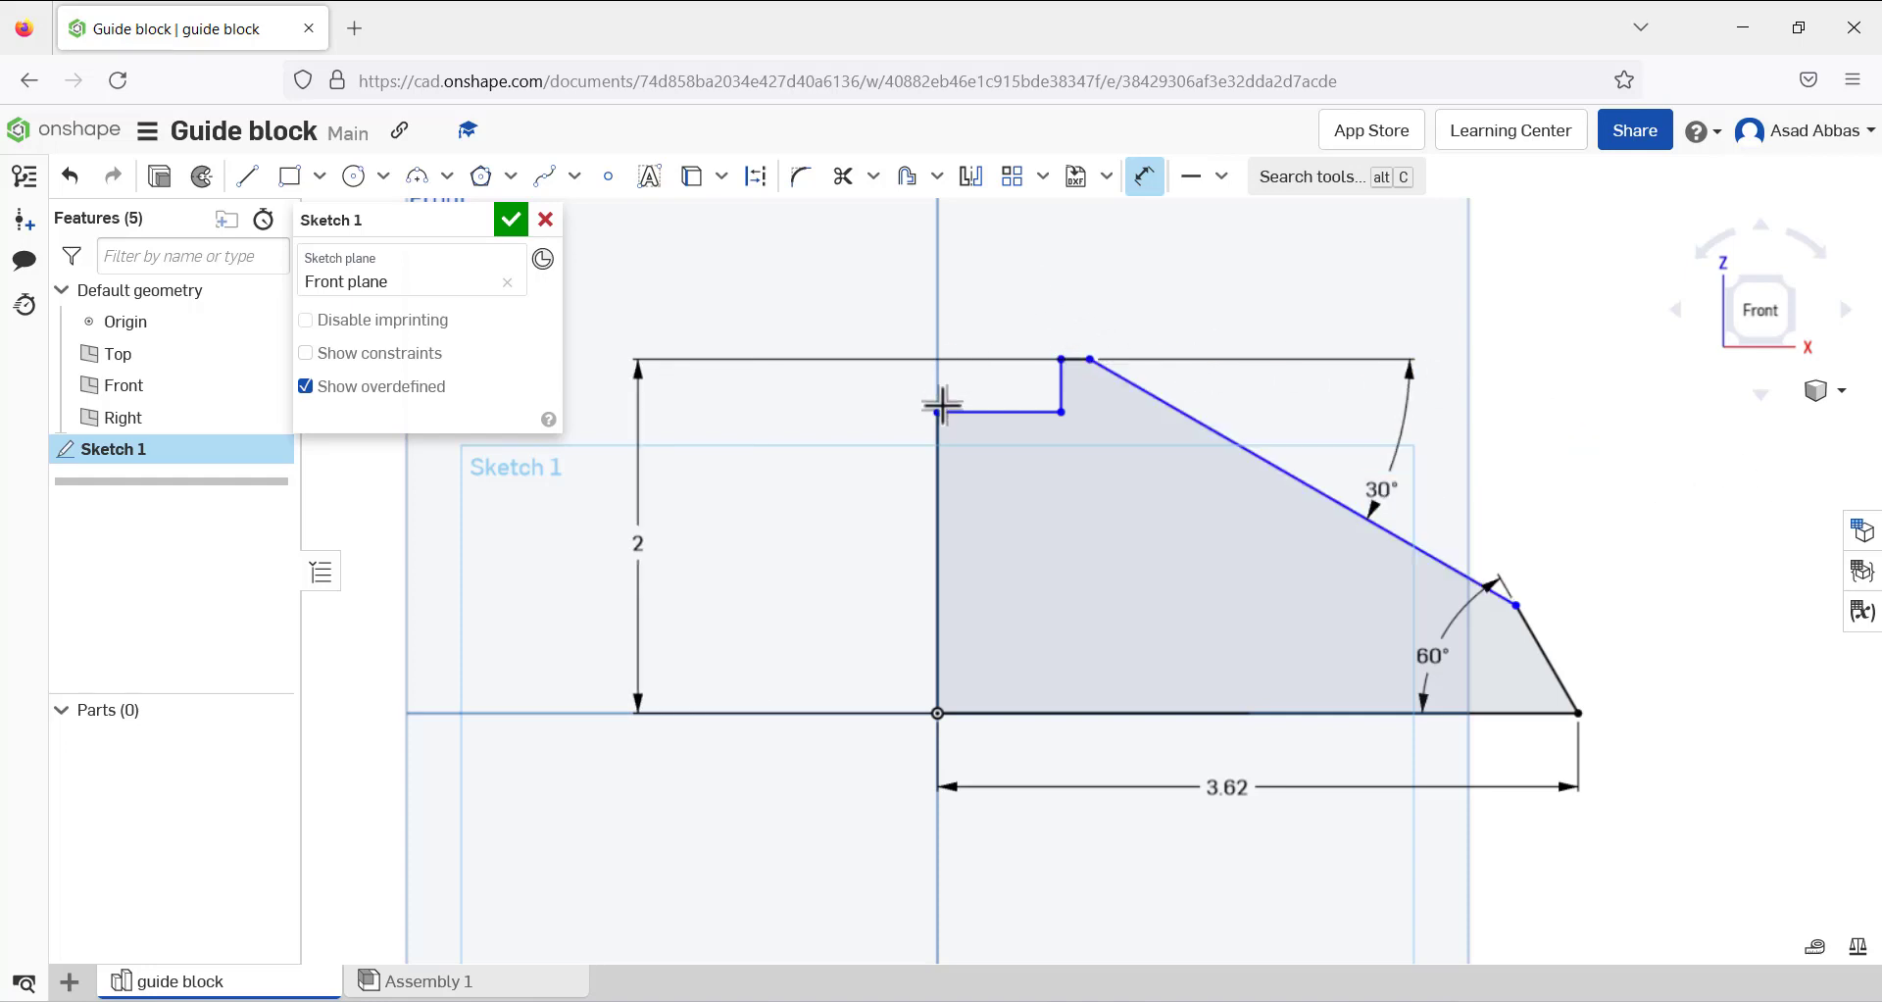
Dimension the horizontal distance from the profile's vertical left side to the far end of the top edge as 1.75 in, above the profile
left_click(948, 355)
left_click(990, 259)
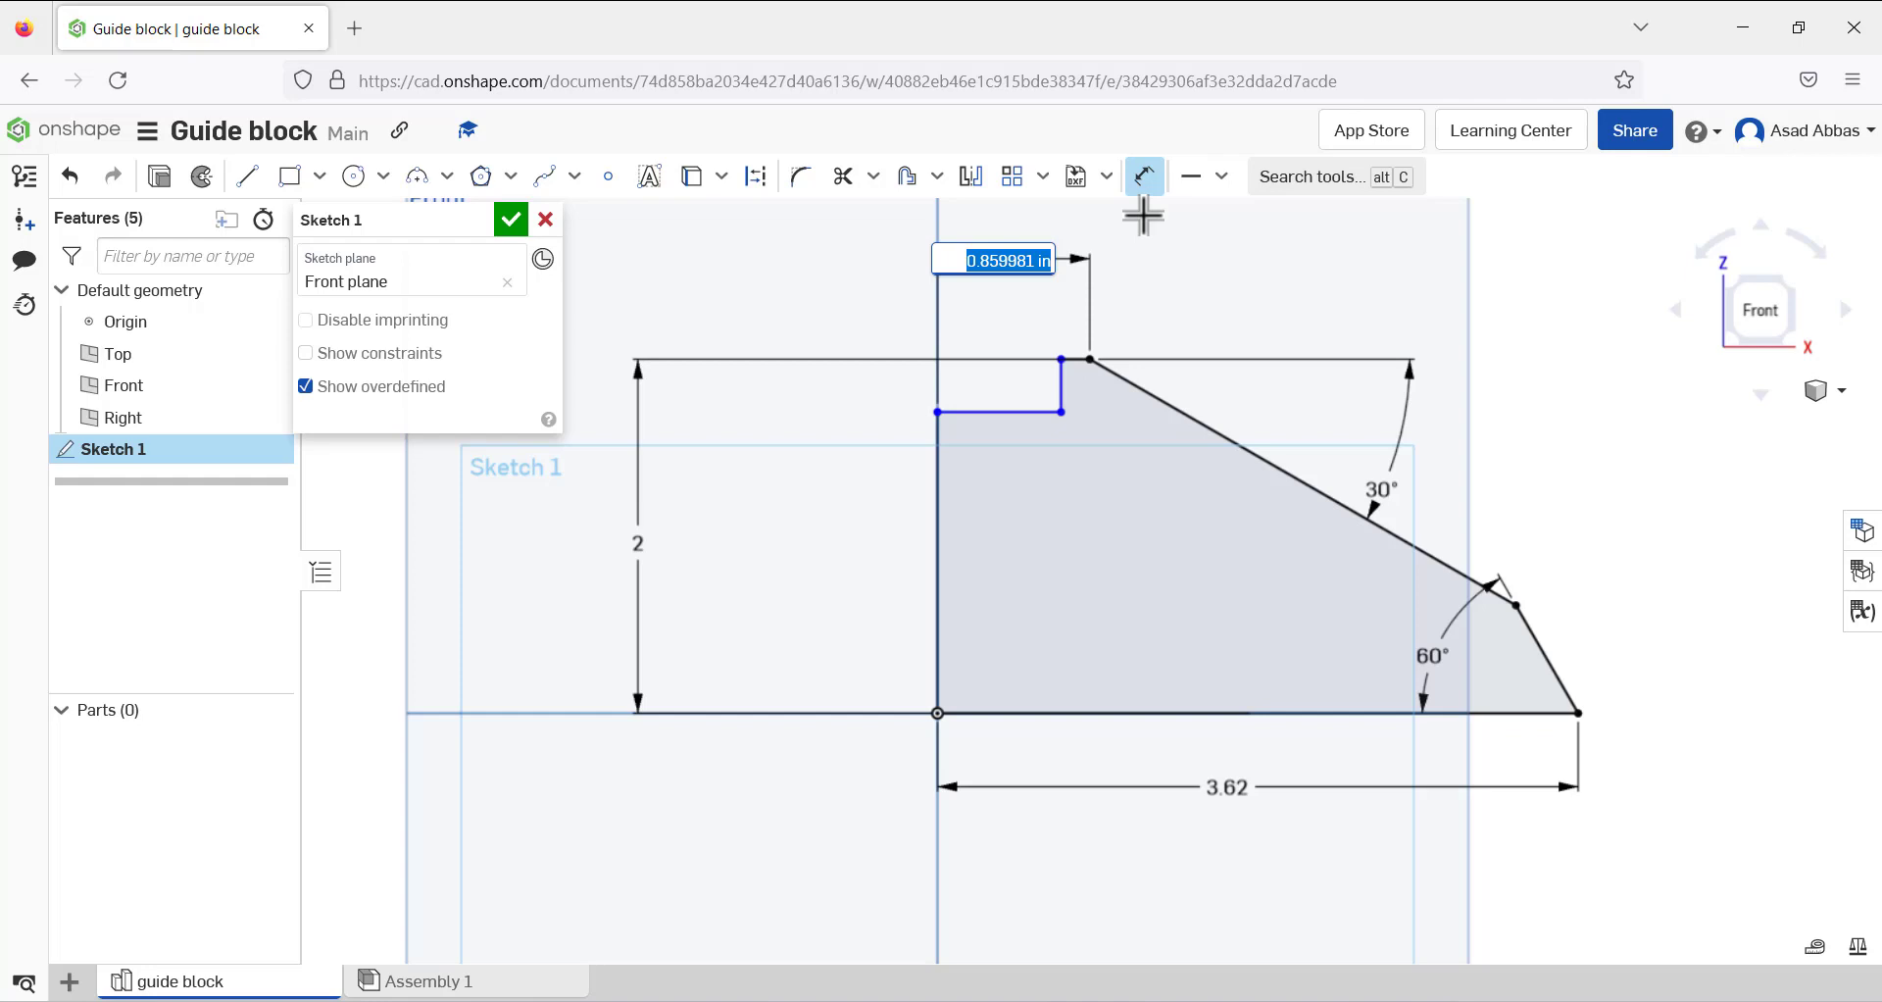
type("1")
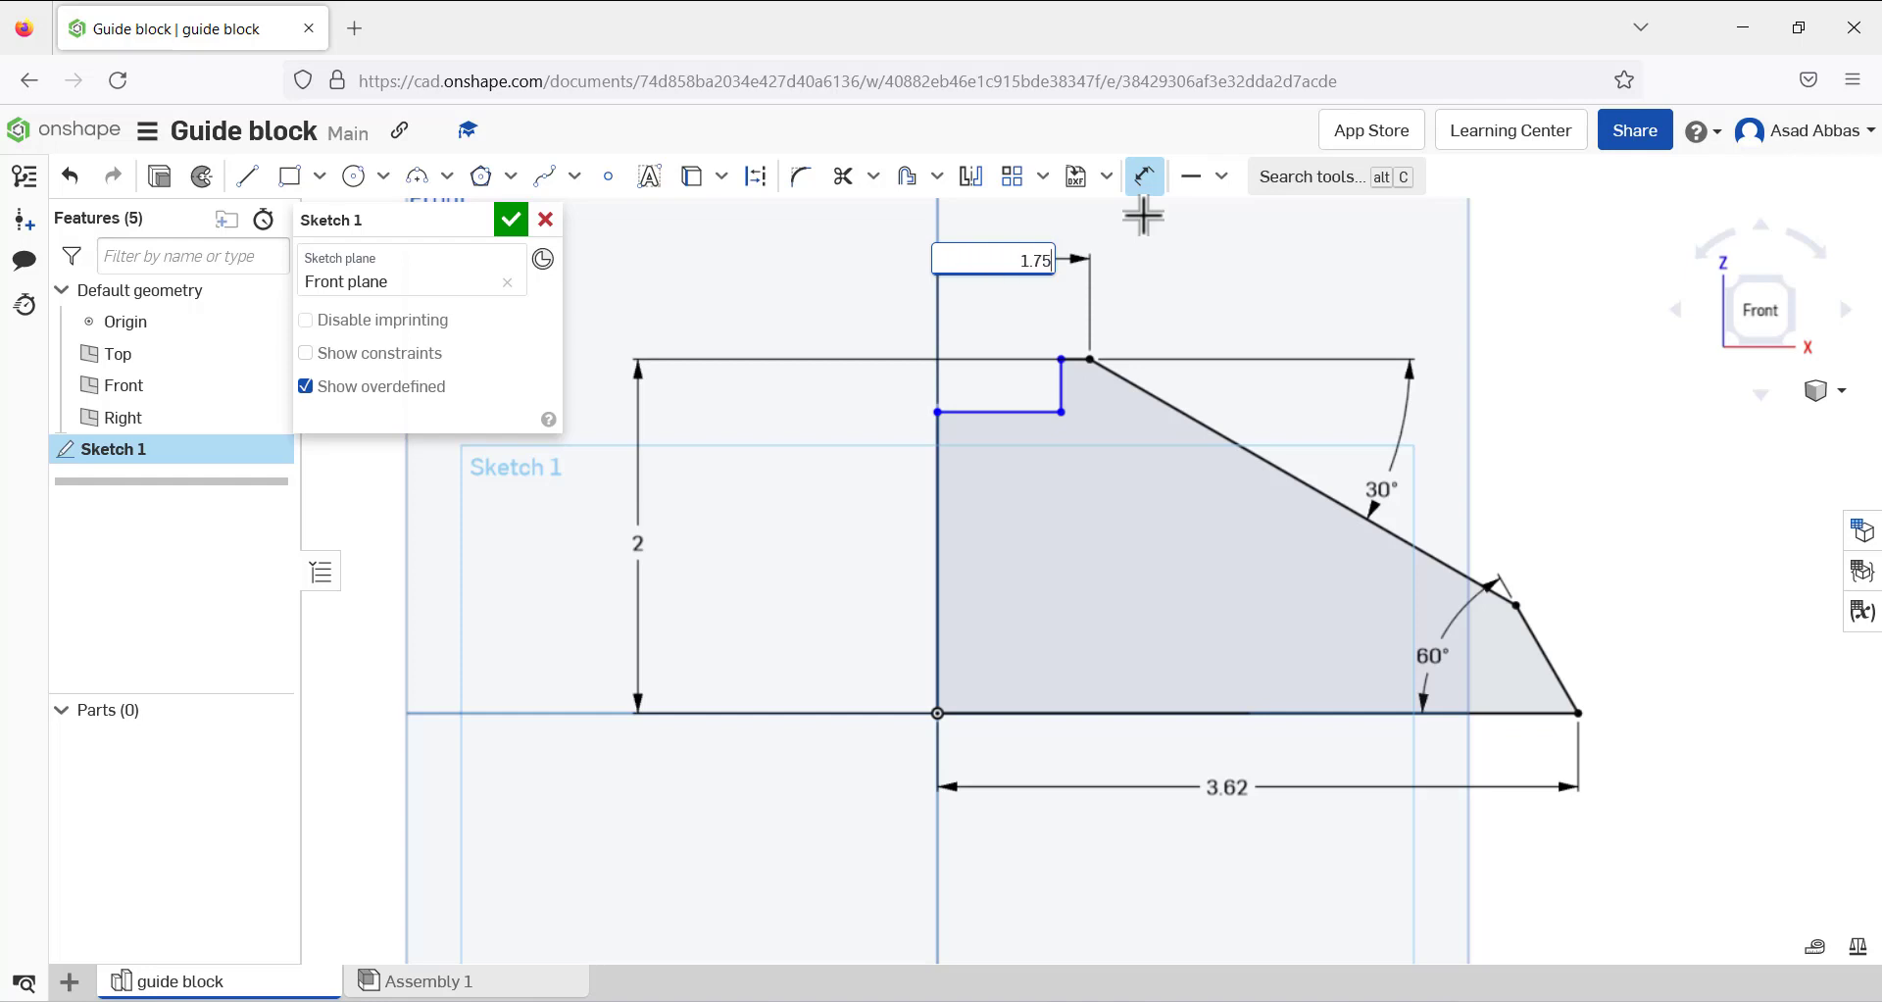
type(".75")
key("Return")
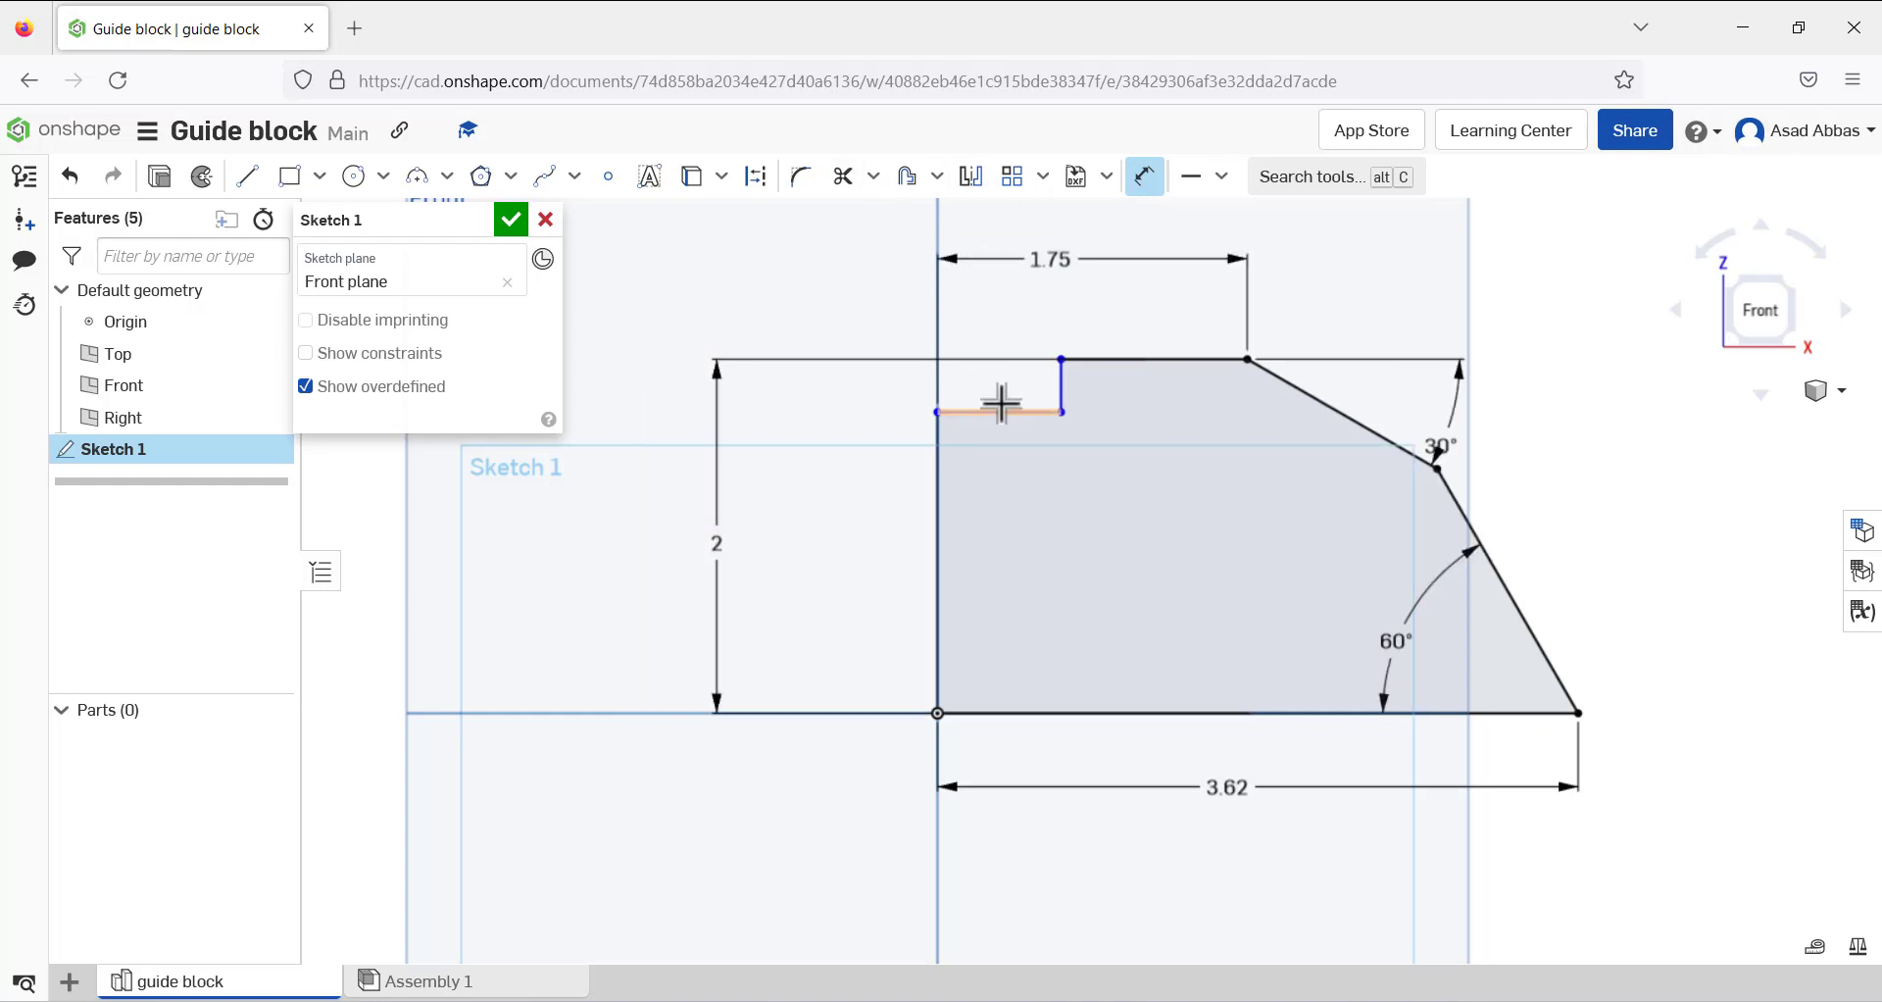
Dimension the horizontal line of the top-left step as 0.75 in, placing the dimension just above it
left_click(1000, 404)
left_click(1000, 387)
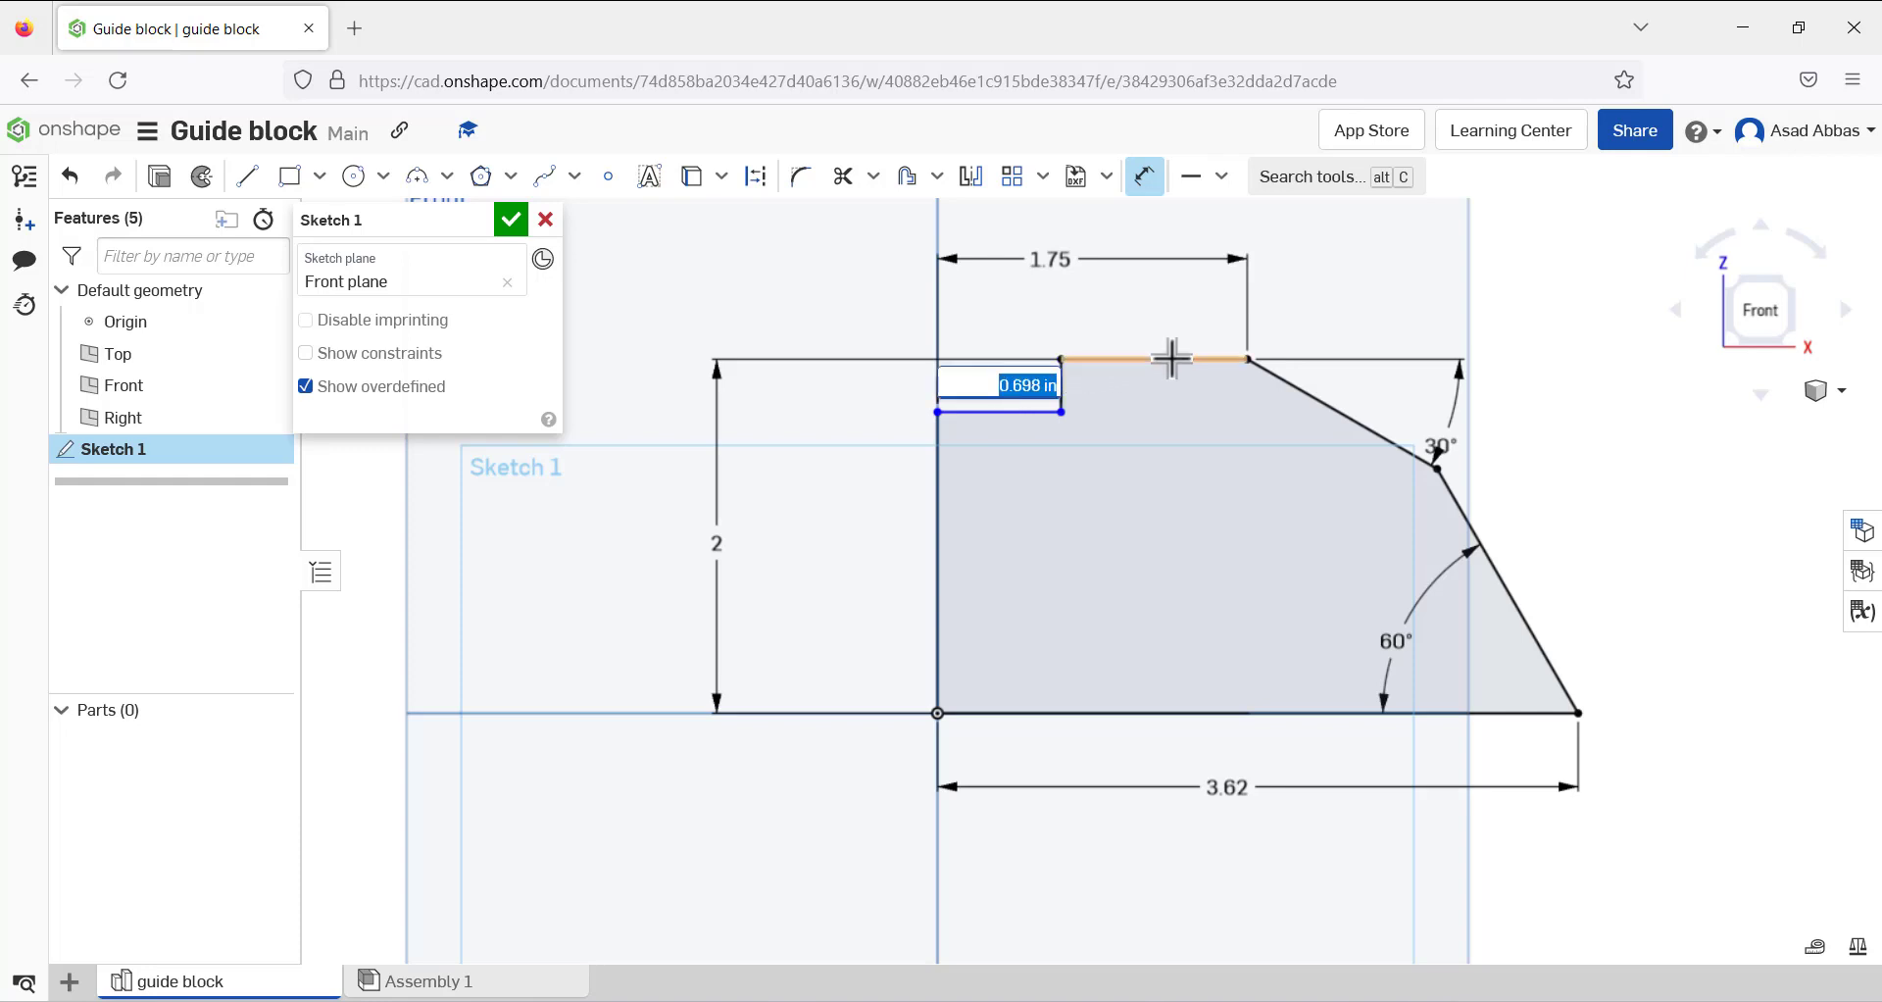
key("Return")
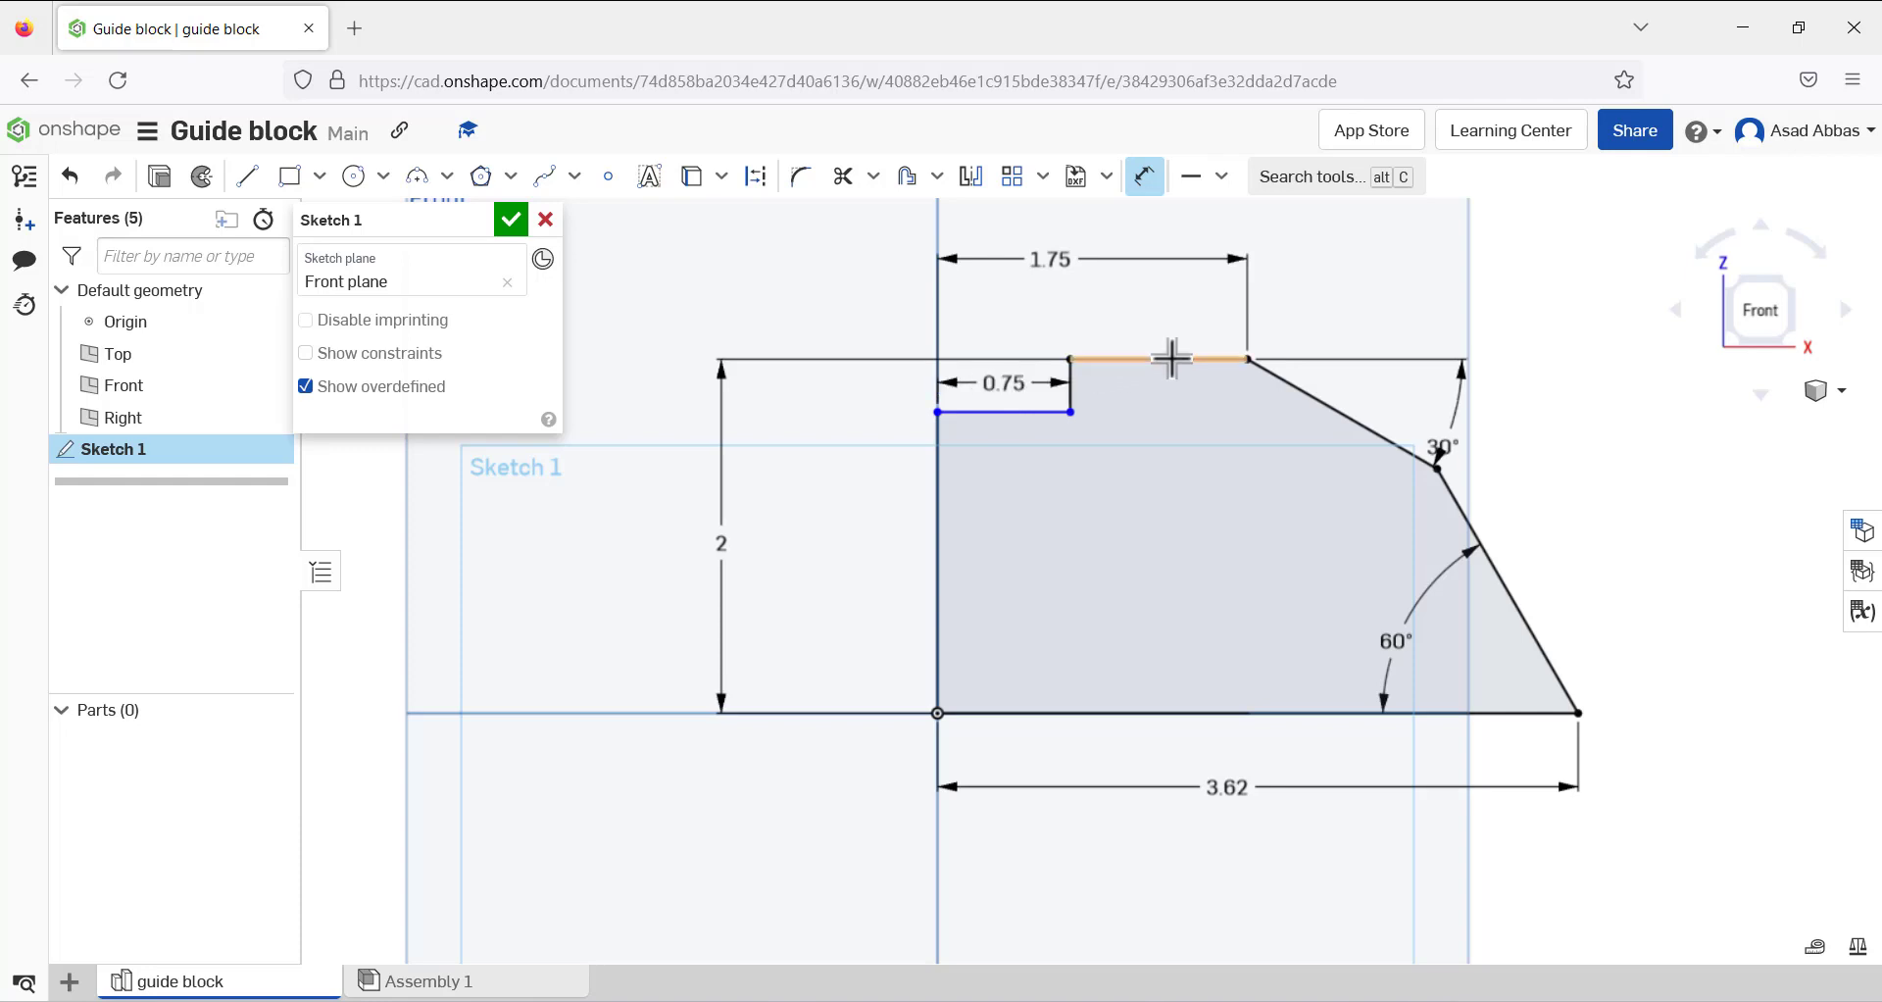
Dimension the depth of the top-left step as 0.5 in, placing the dimension outside the profile on the left
left_click(1064, 377)
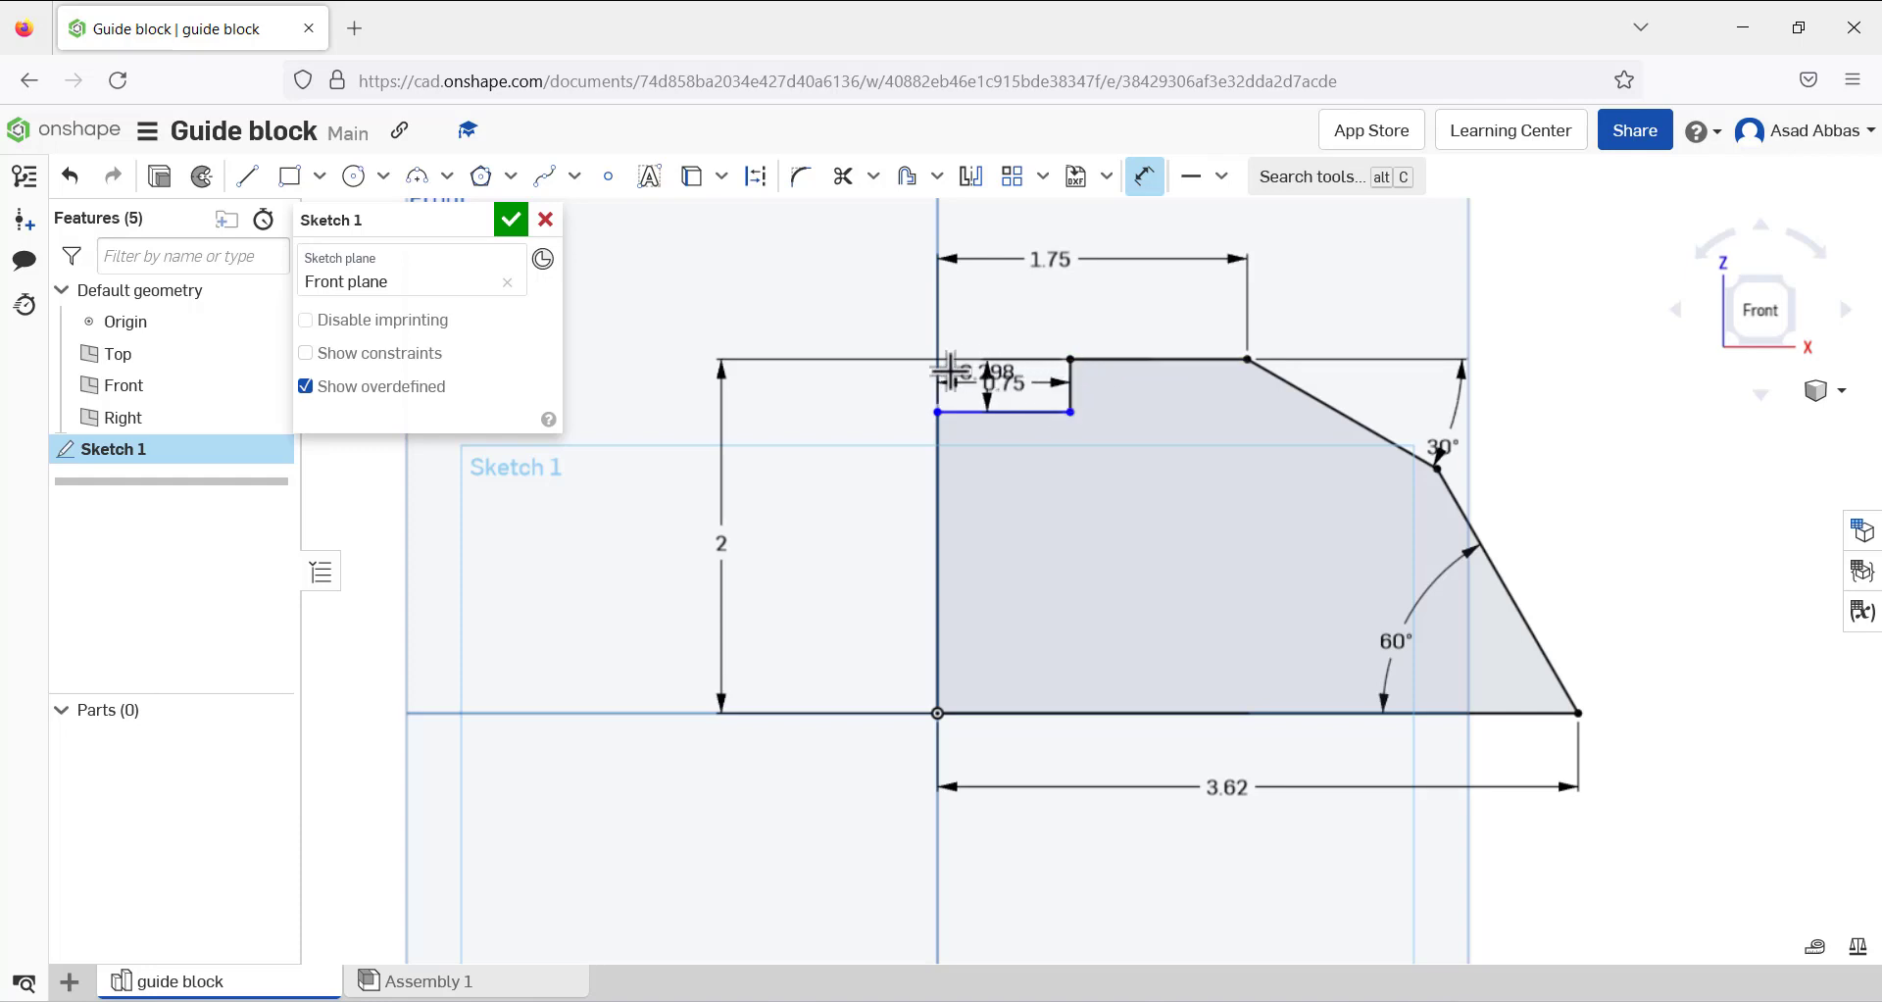
left_click(850, 380)
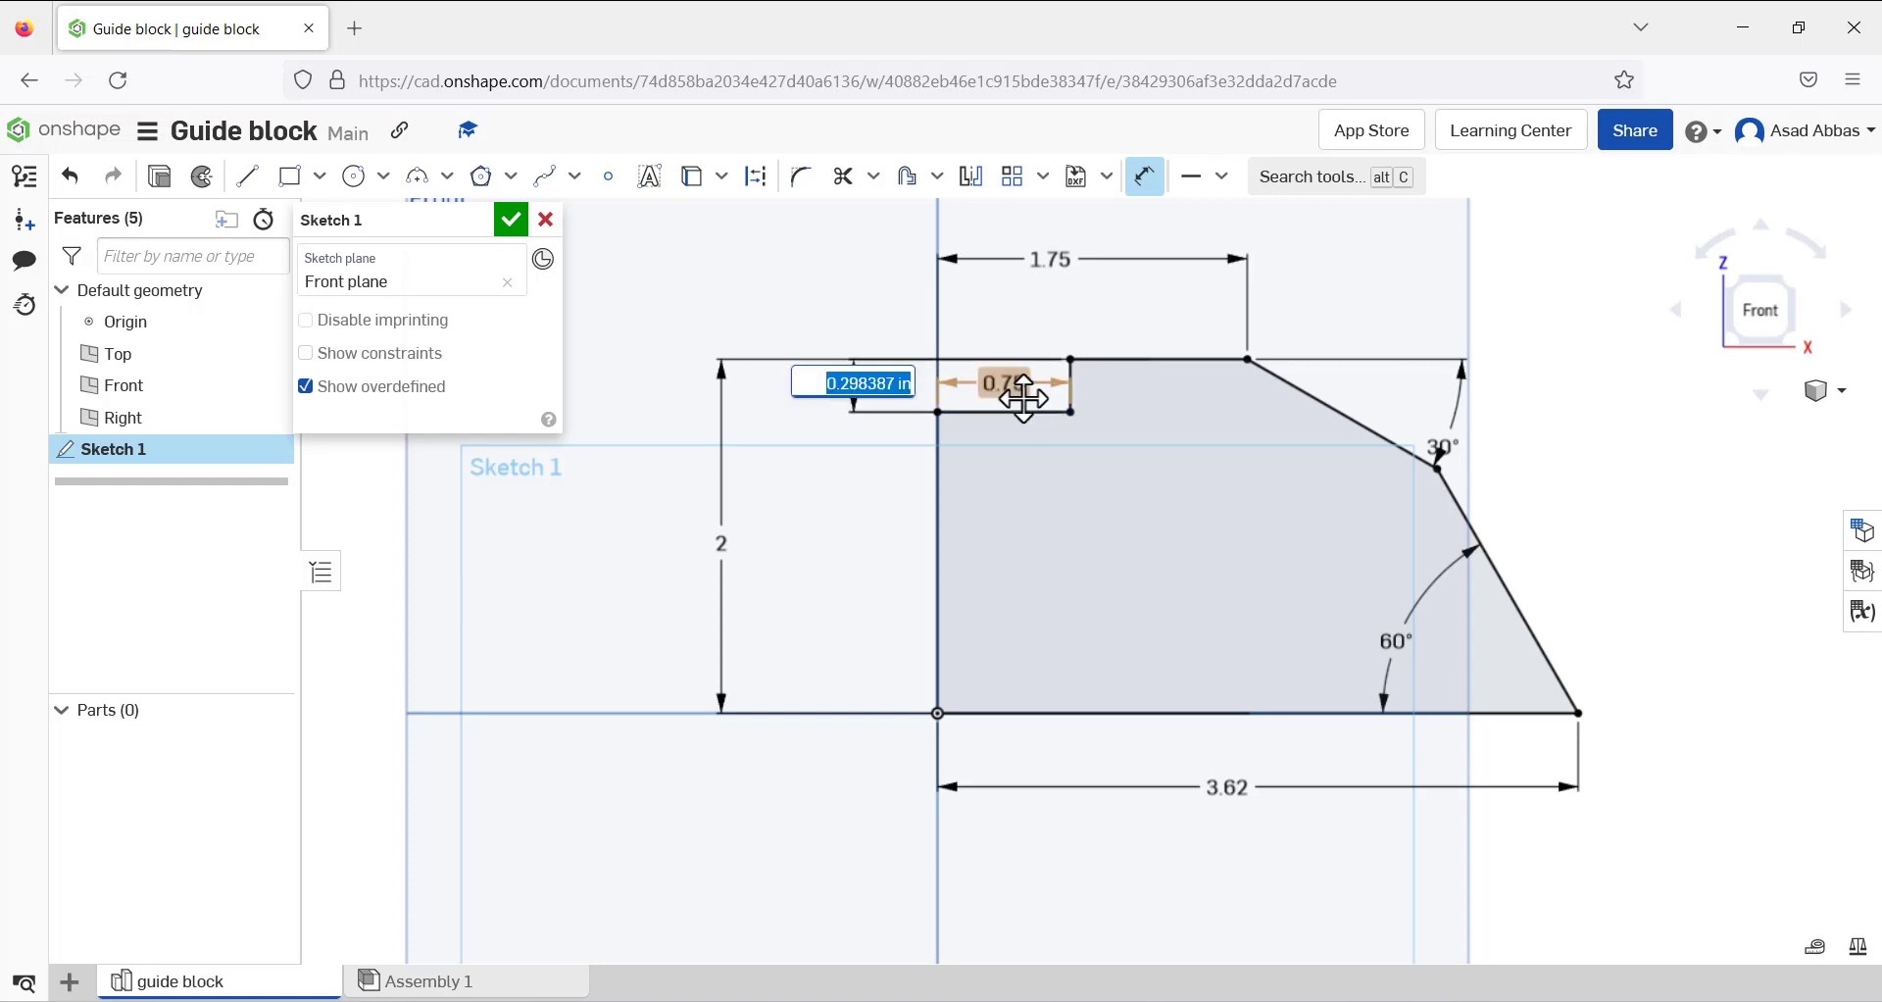
type("0.5")
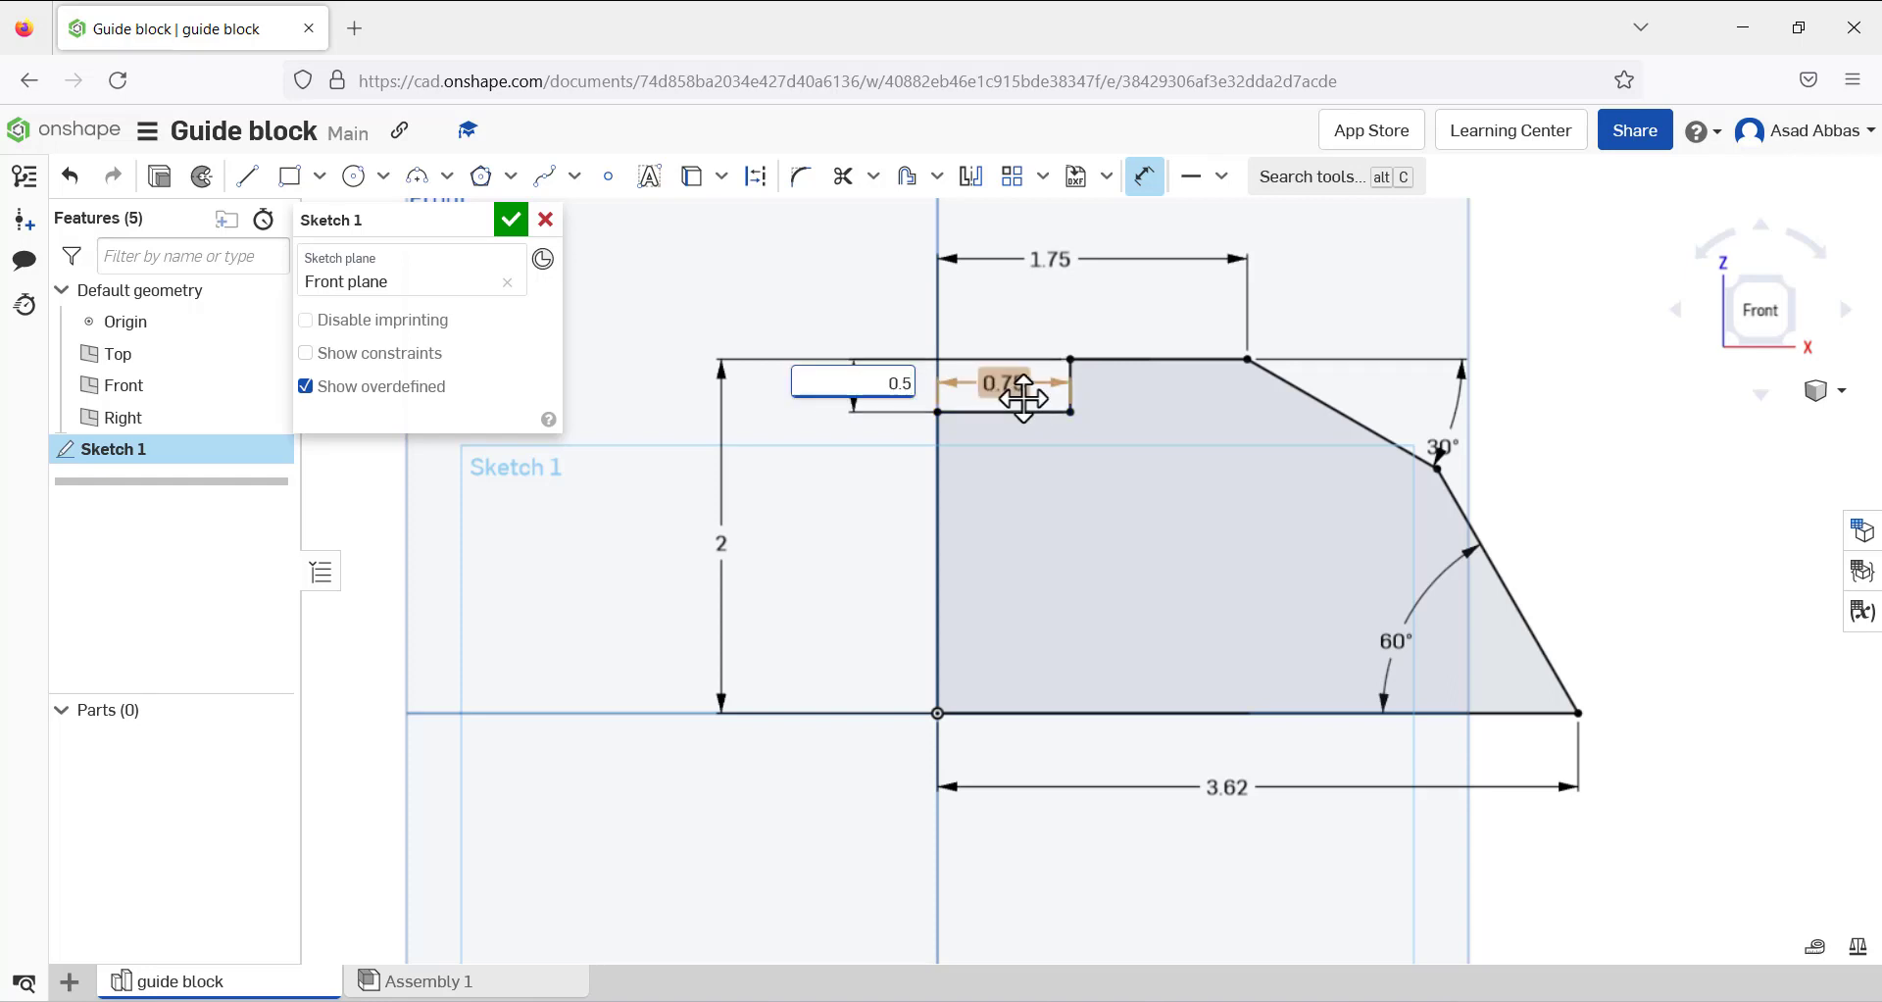
key("Return")
scroll(1292, 545, "down", 1)
scroll(1314, 547, "up", 1)
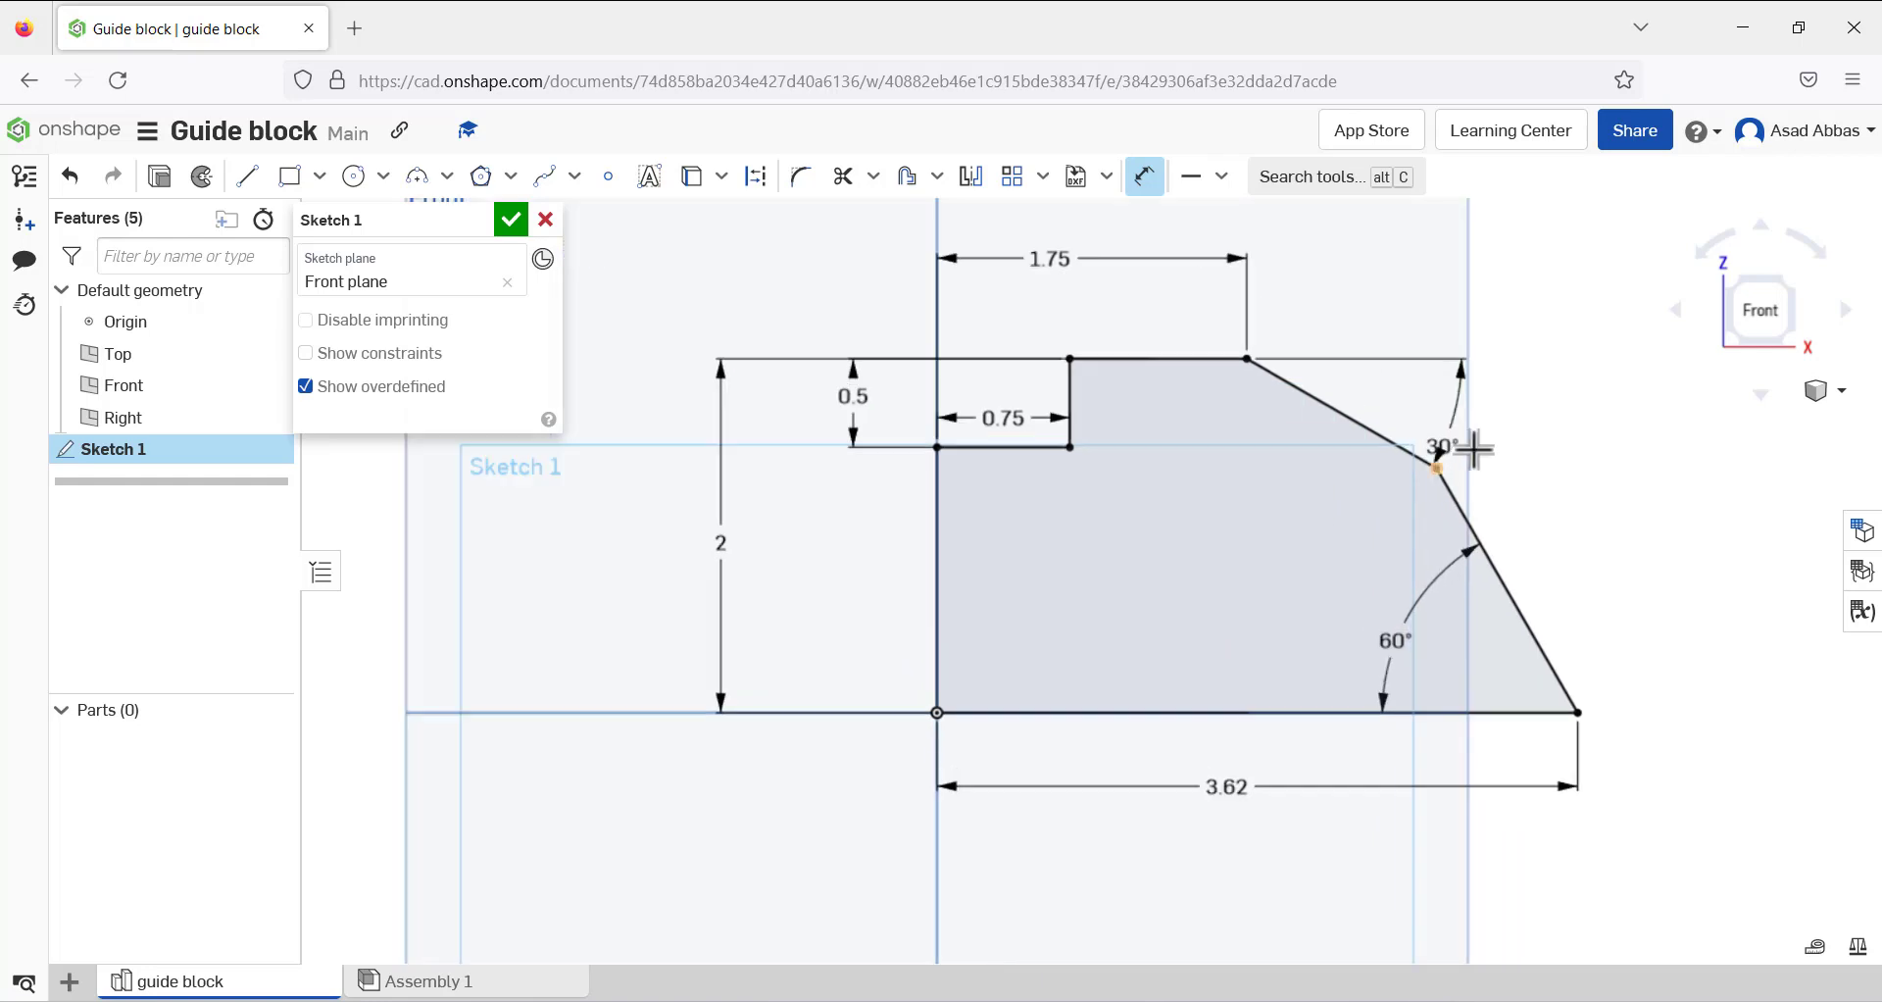
Move the 30° dimension clear of the sloped corner and finish the profile sketch
mouse_move(1474, 449)
left_mouse_down()
mouse_move(1441, 450)
mouse_move(1485, 423)
left_mouse_up()
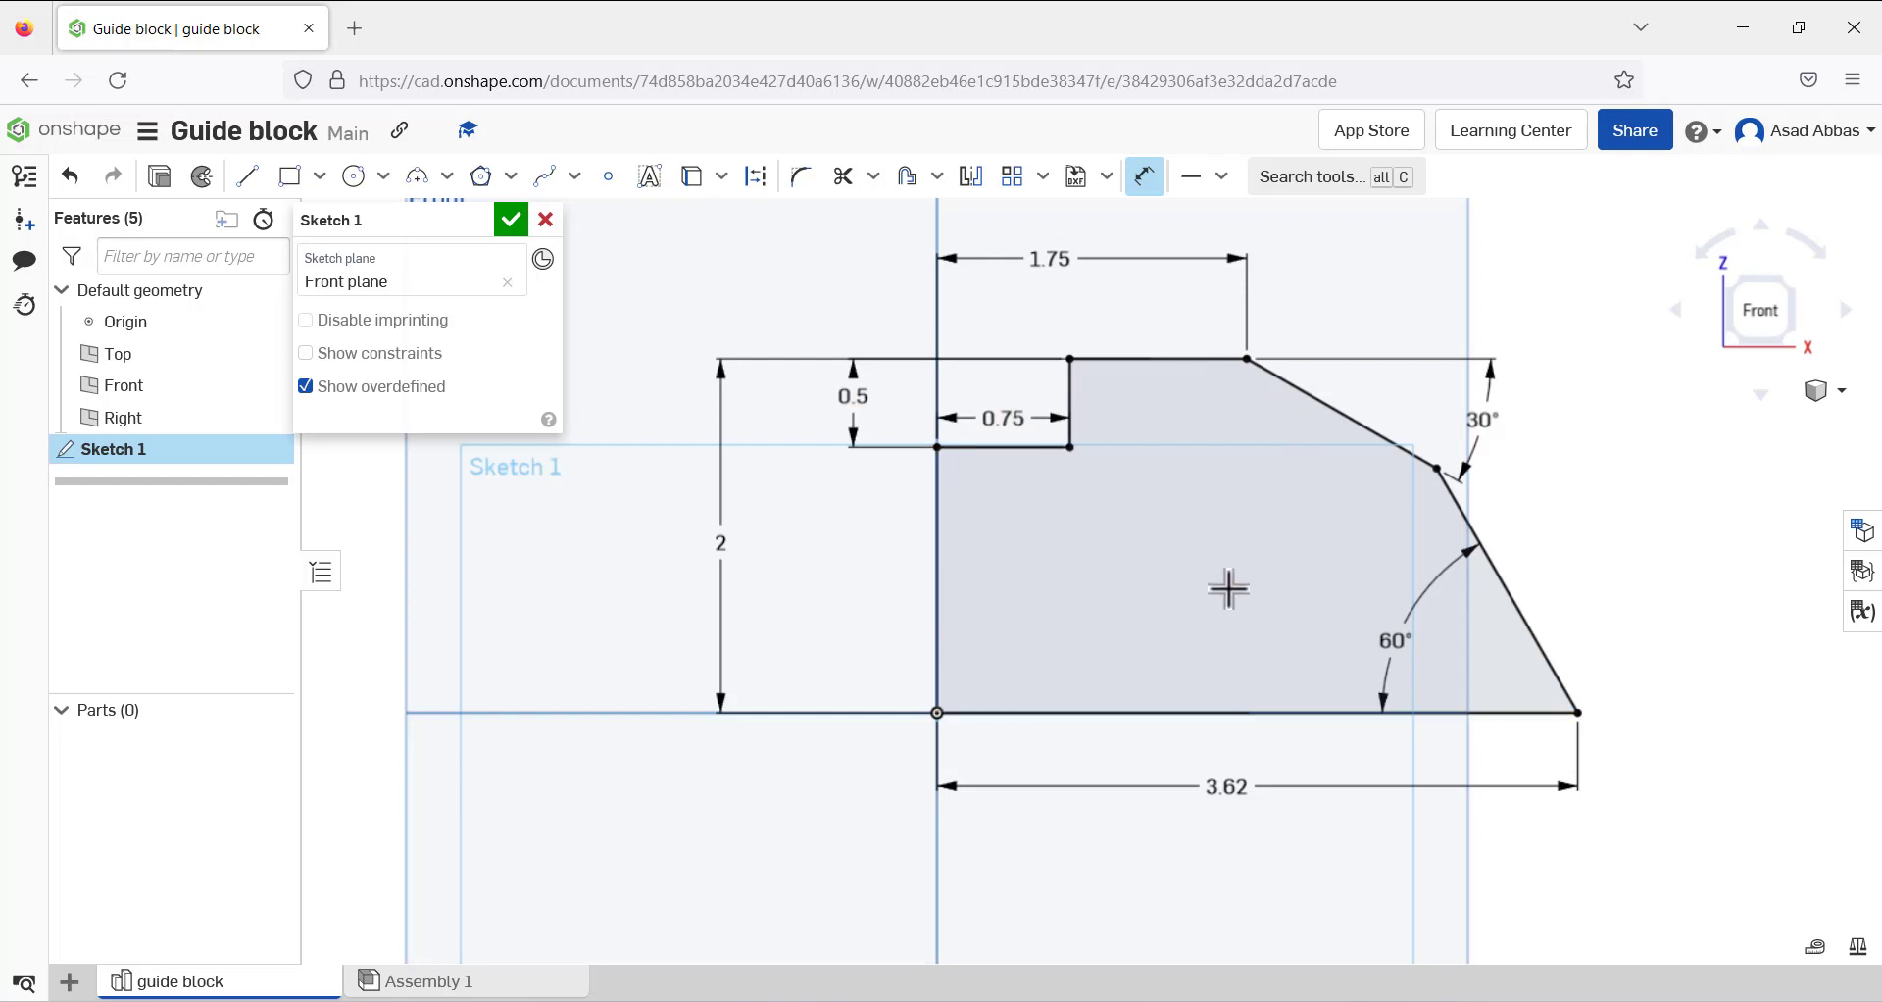
scroll(1227, 588, "up", 2)
scroll(1211, 534, "down", 3)
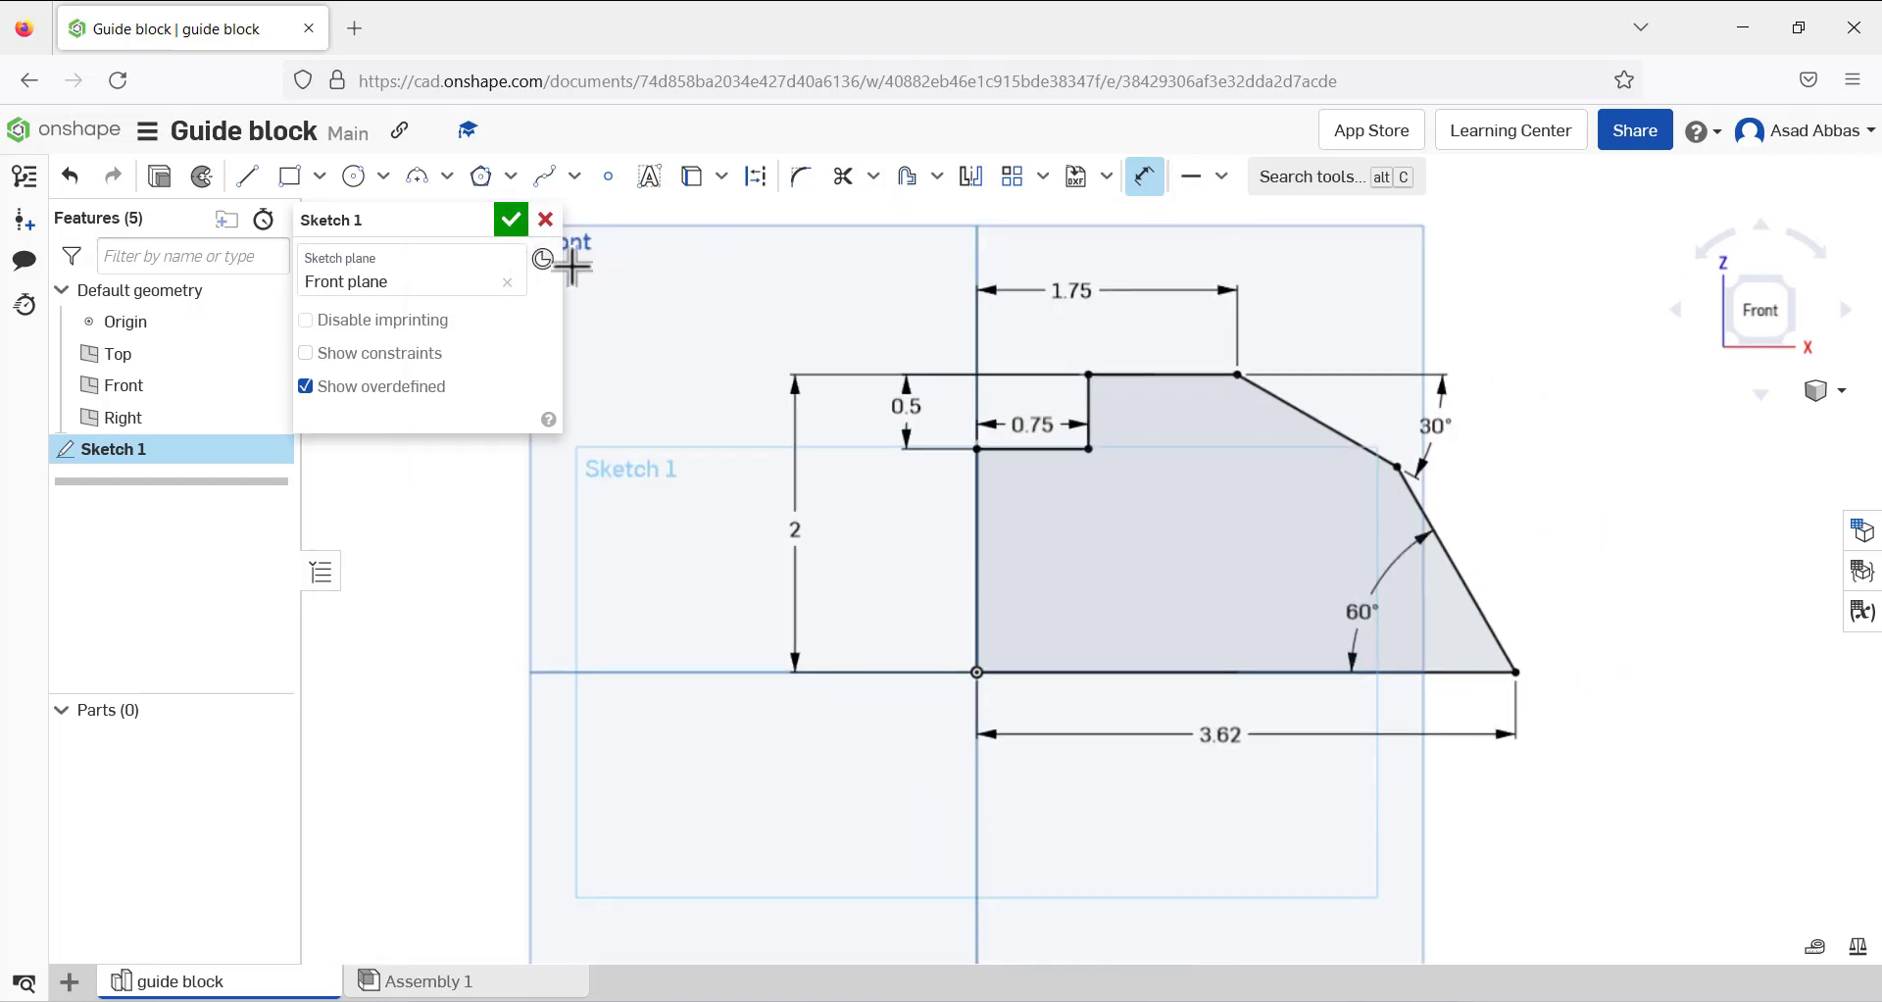
left_click(511, 219)
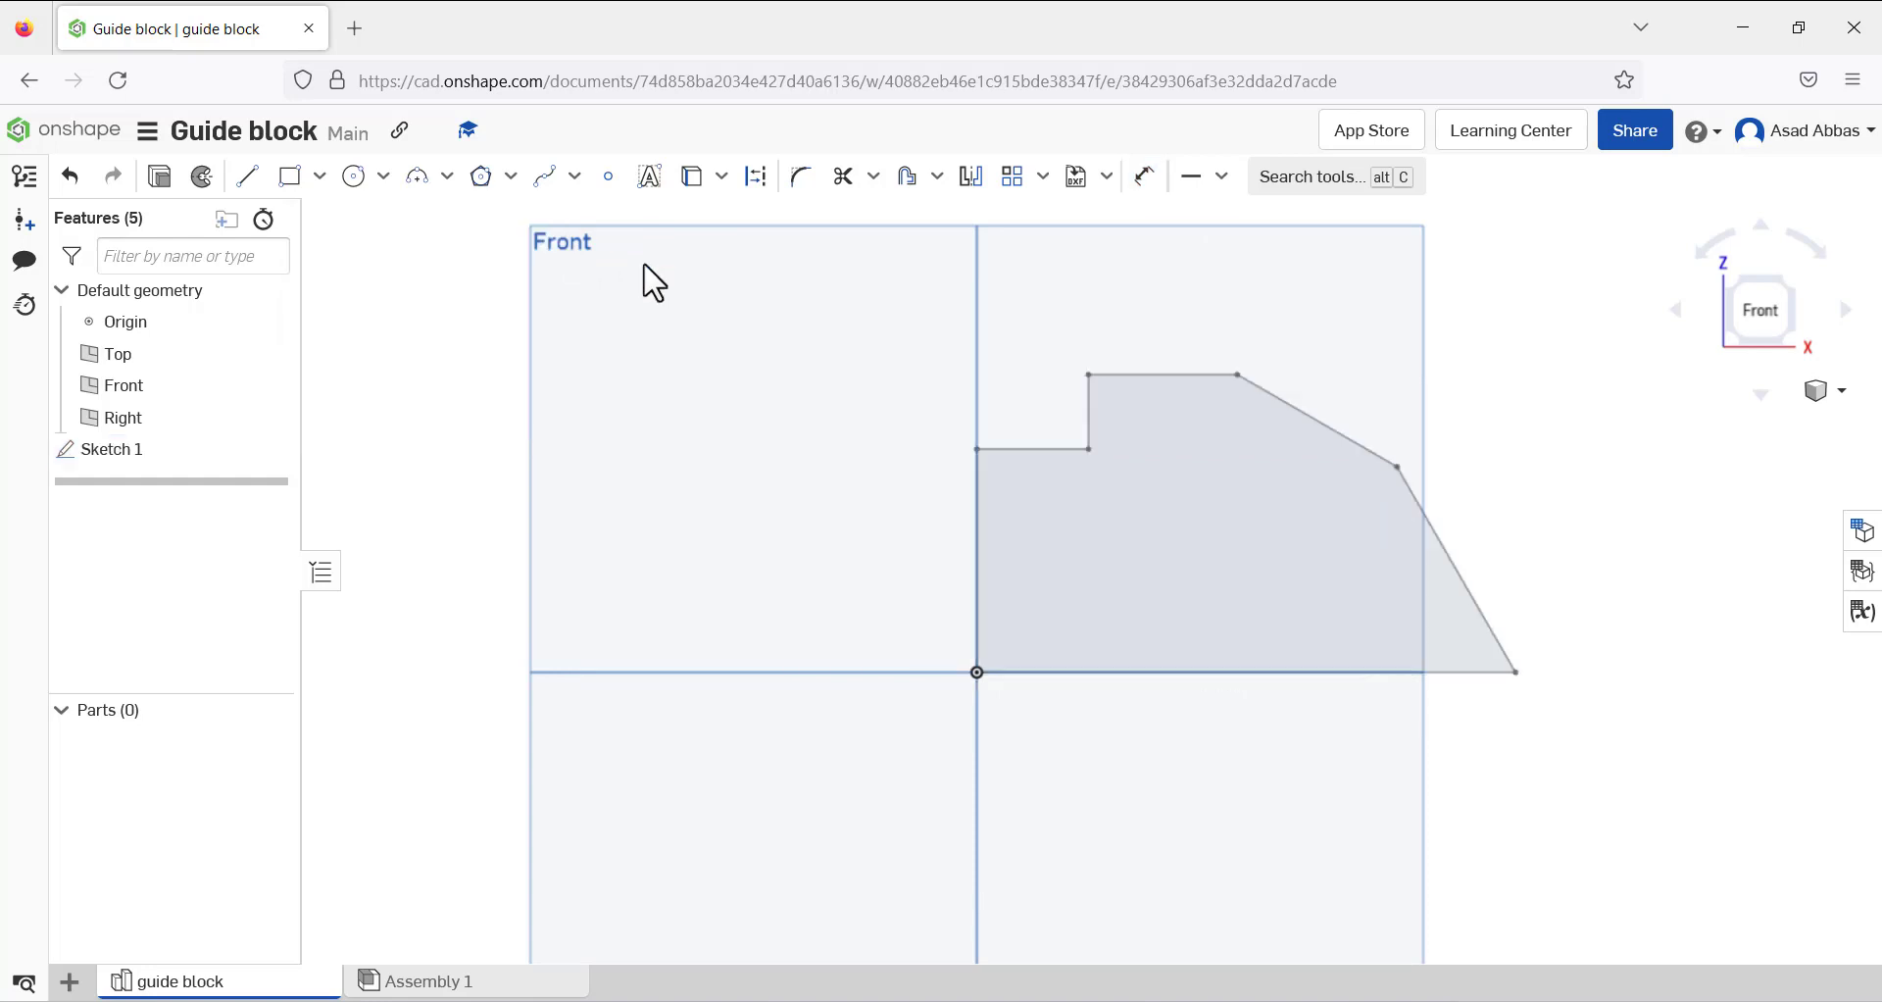
Hide the Top, Front and Right default planes
scroll(1106, 421, "down", 2)
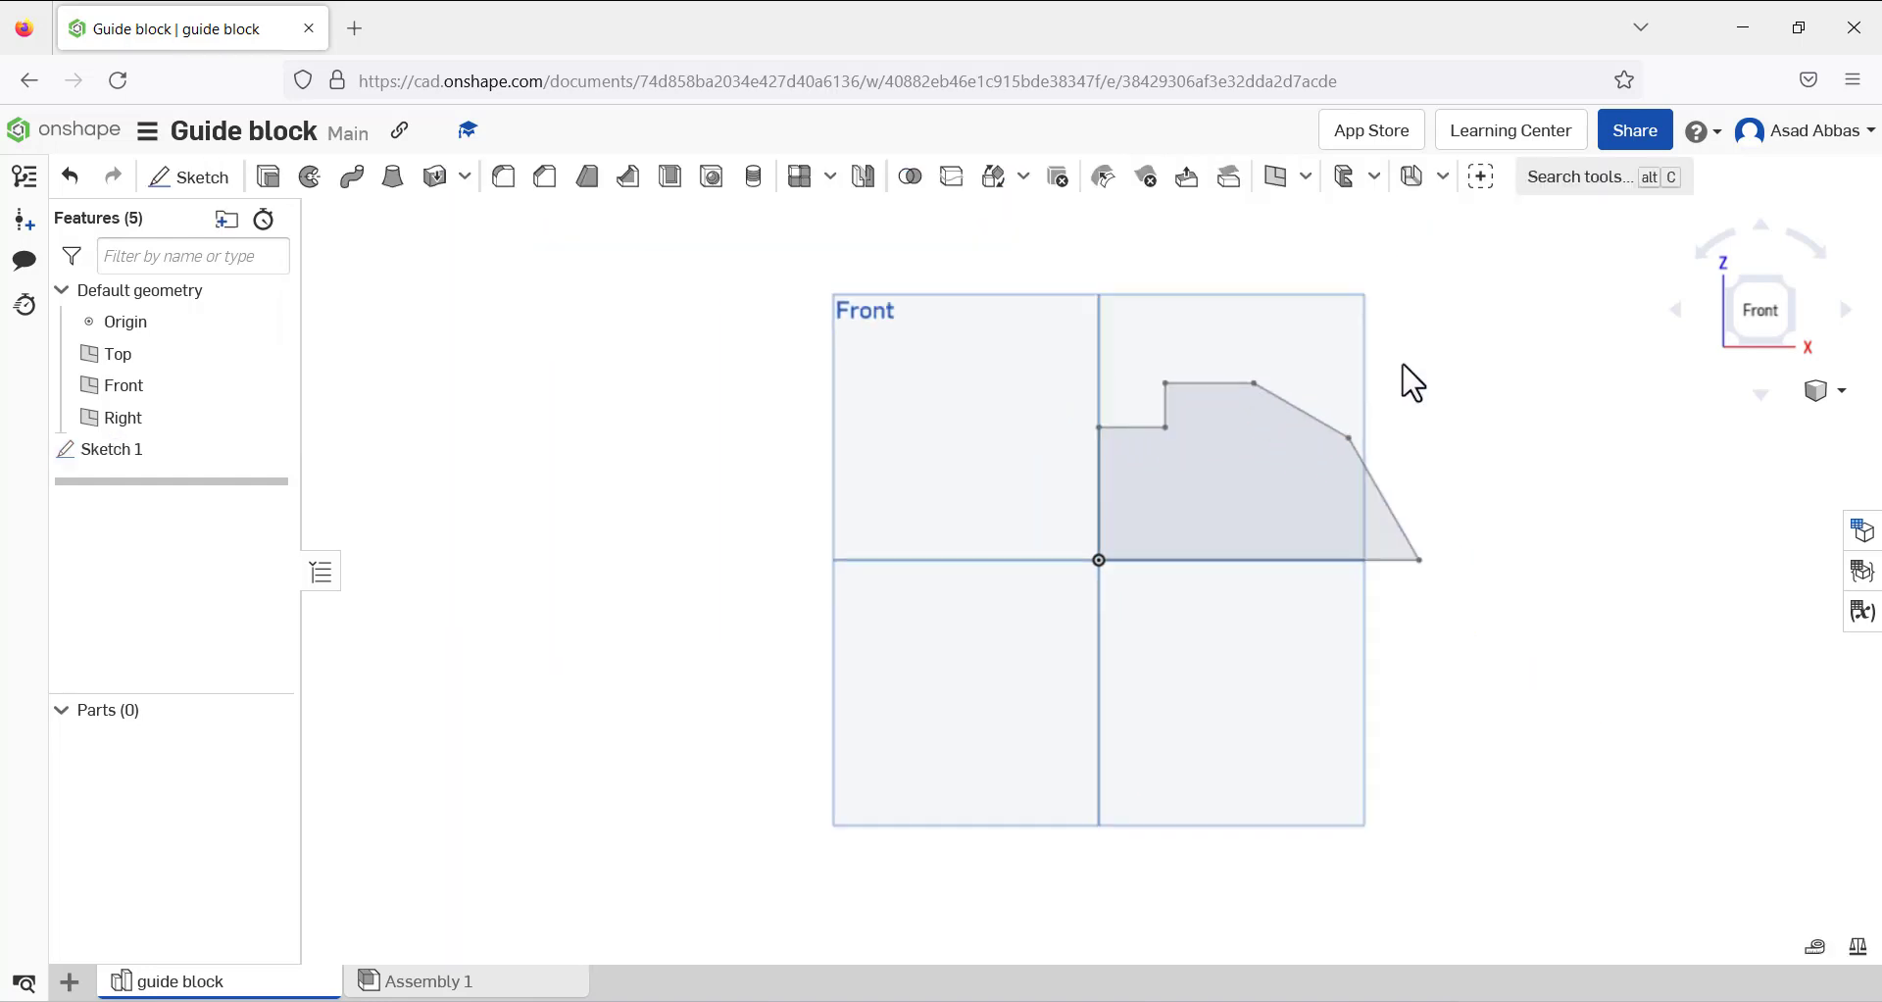
right_click_drag(1407, 379, 1387, 412)
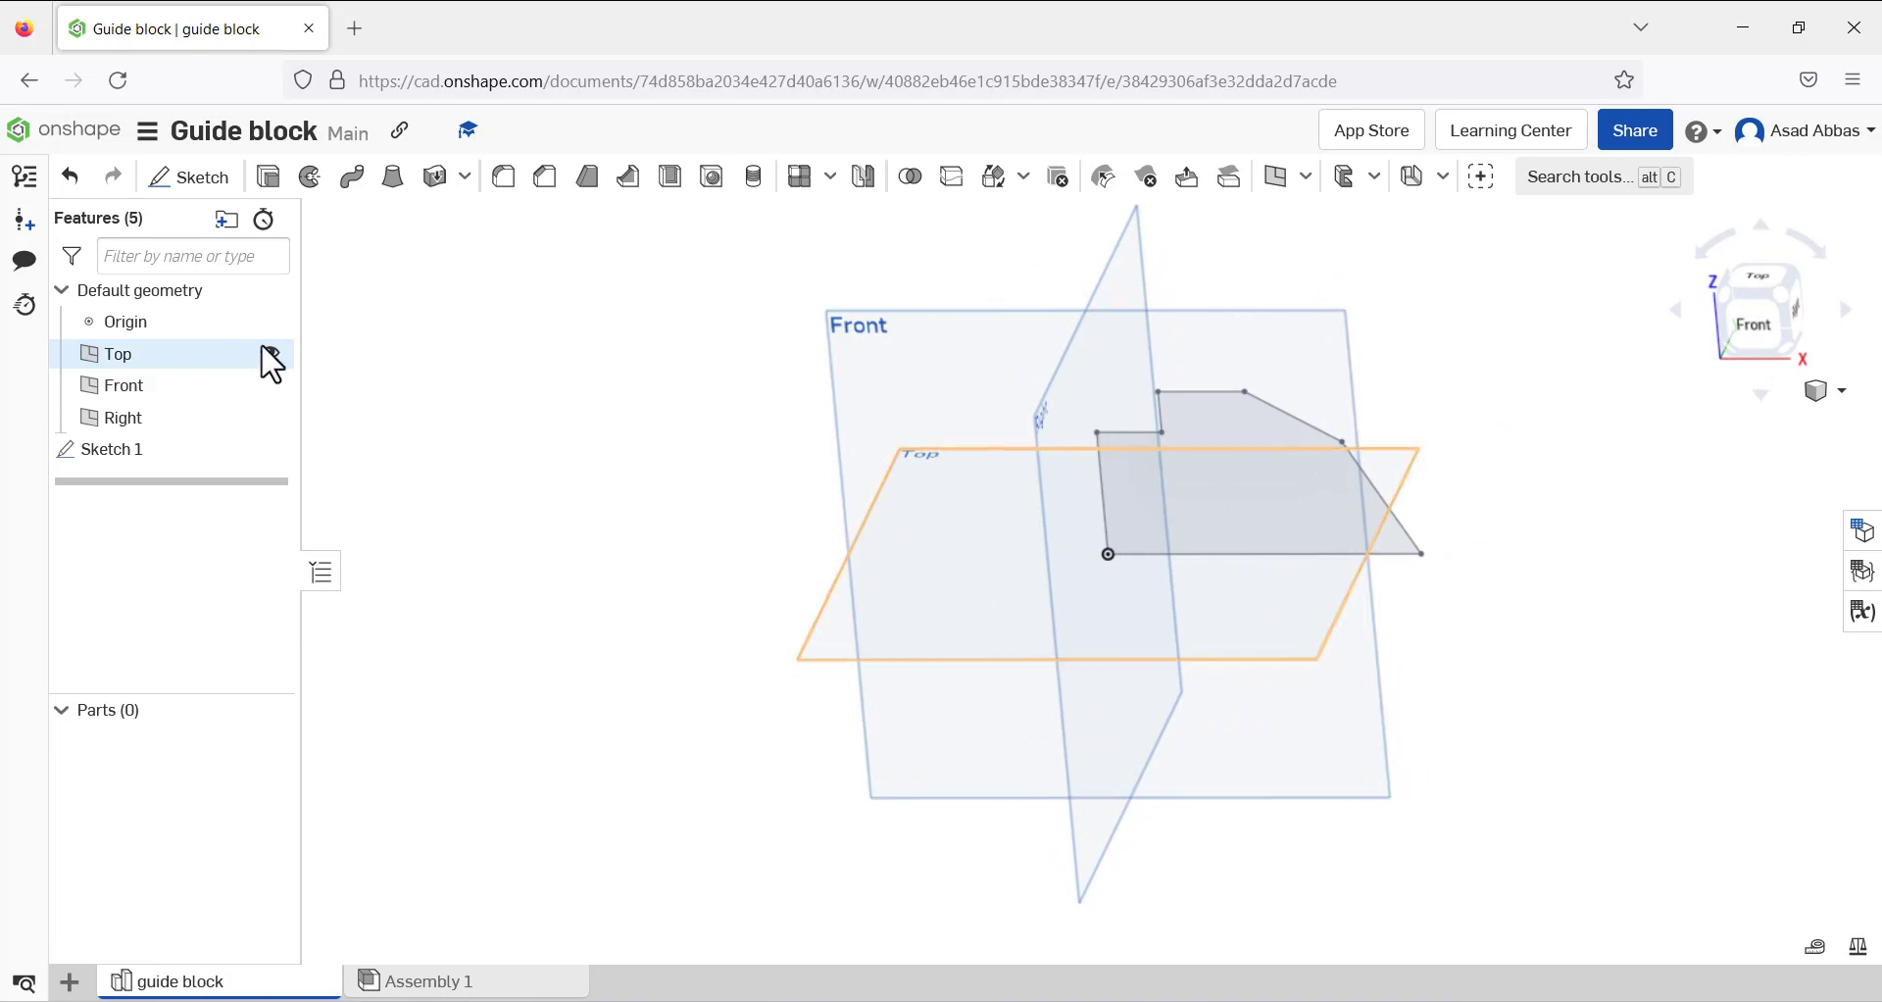
left_click(269, 354)
left_click(270, 385)
left_click(270, 417)
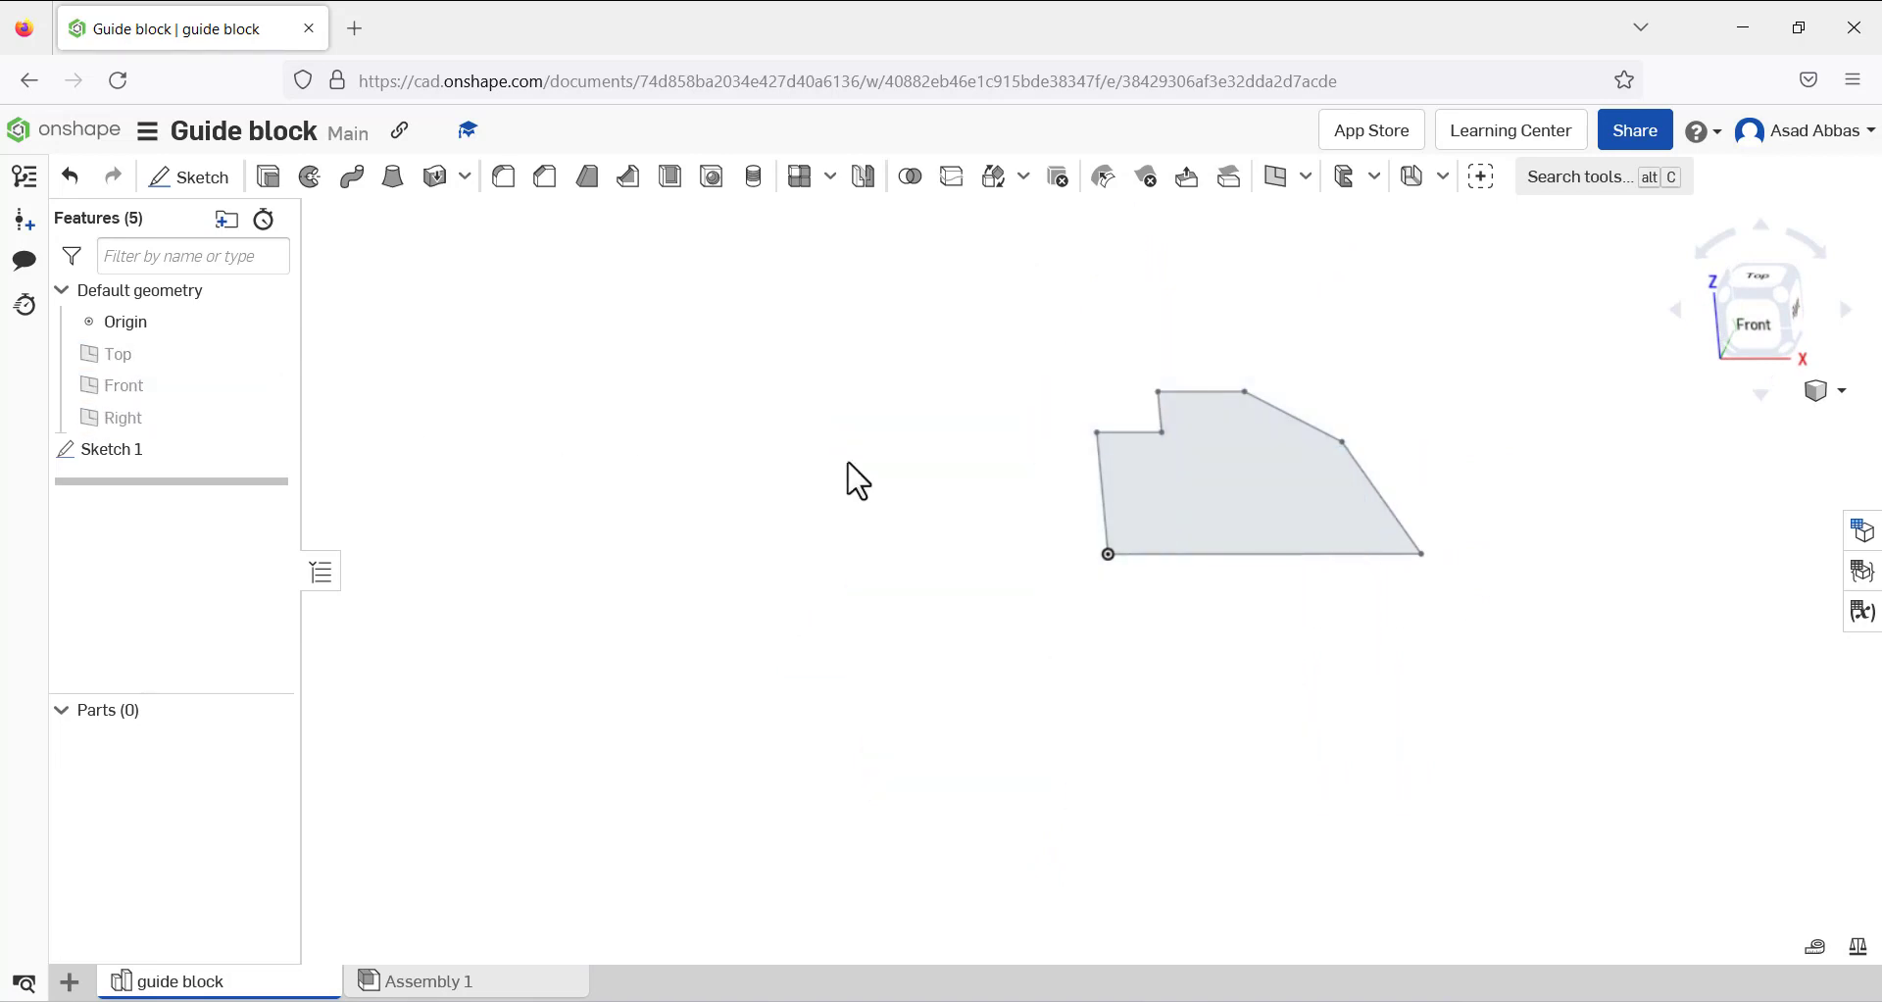
Set up a new solid Extrude of the profile sketch region with a blind depth of 1.5 in
right_click_drag(849, 479, 1088, 455)
right_click(1405, 303)
left_click(1461, 397)
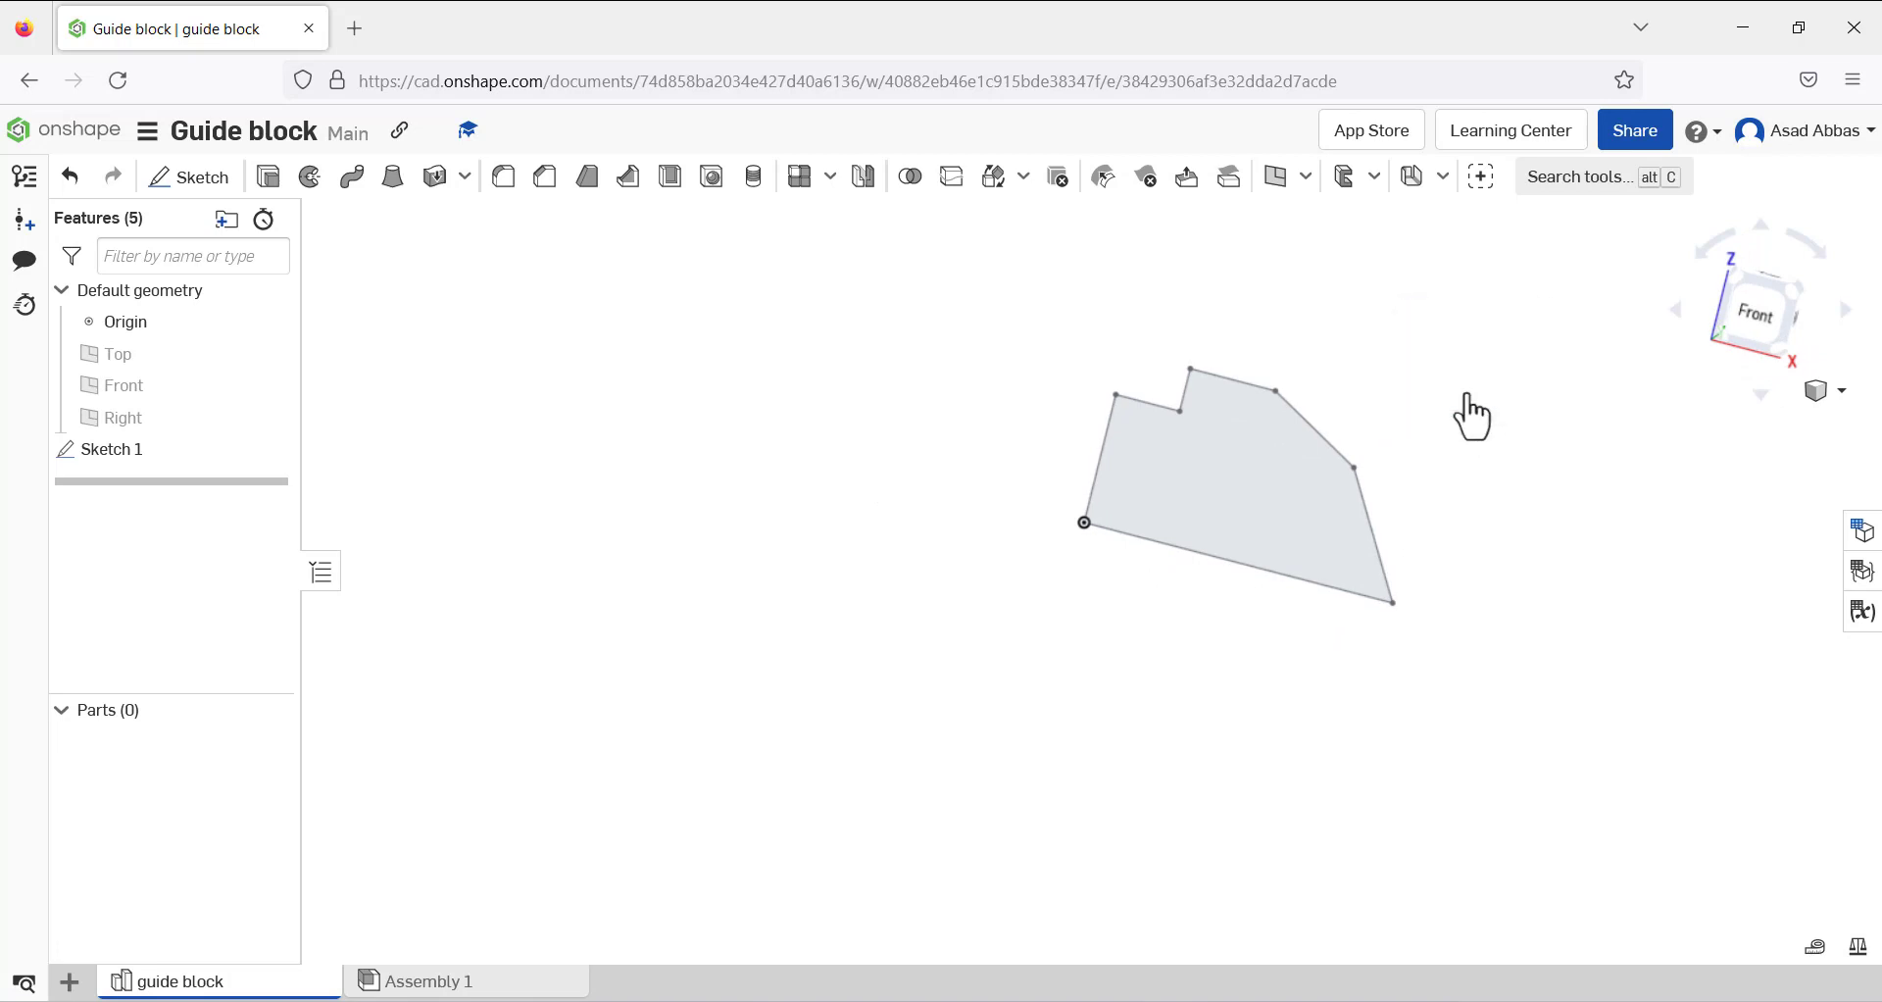
left_click(270, 178)
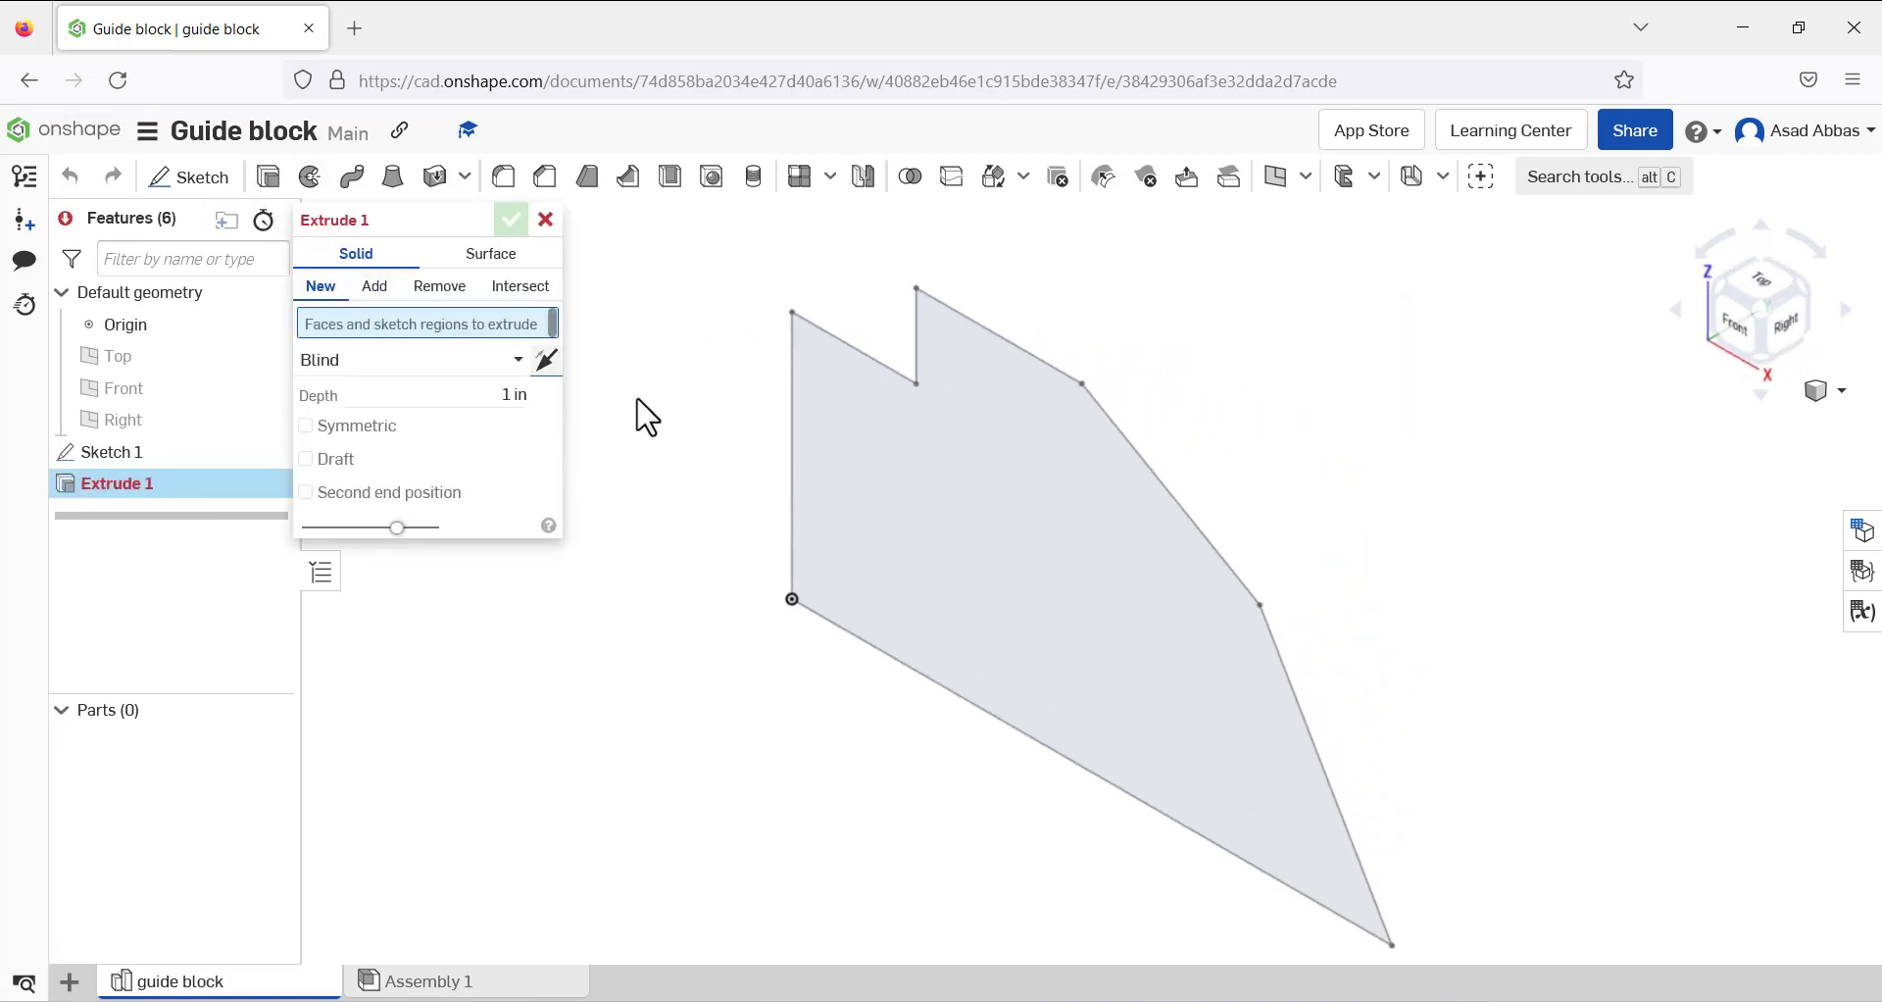
left_click(971, 419)
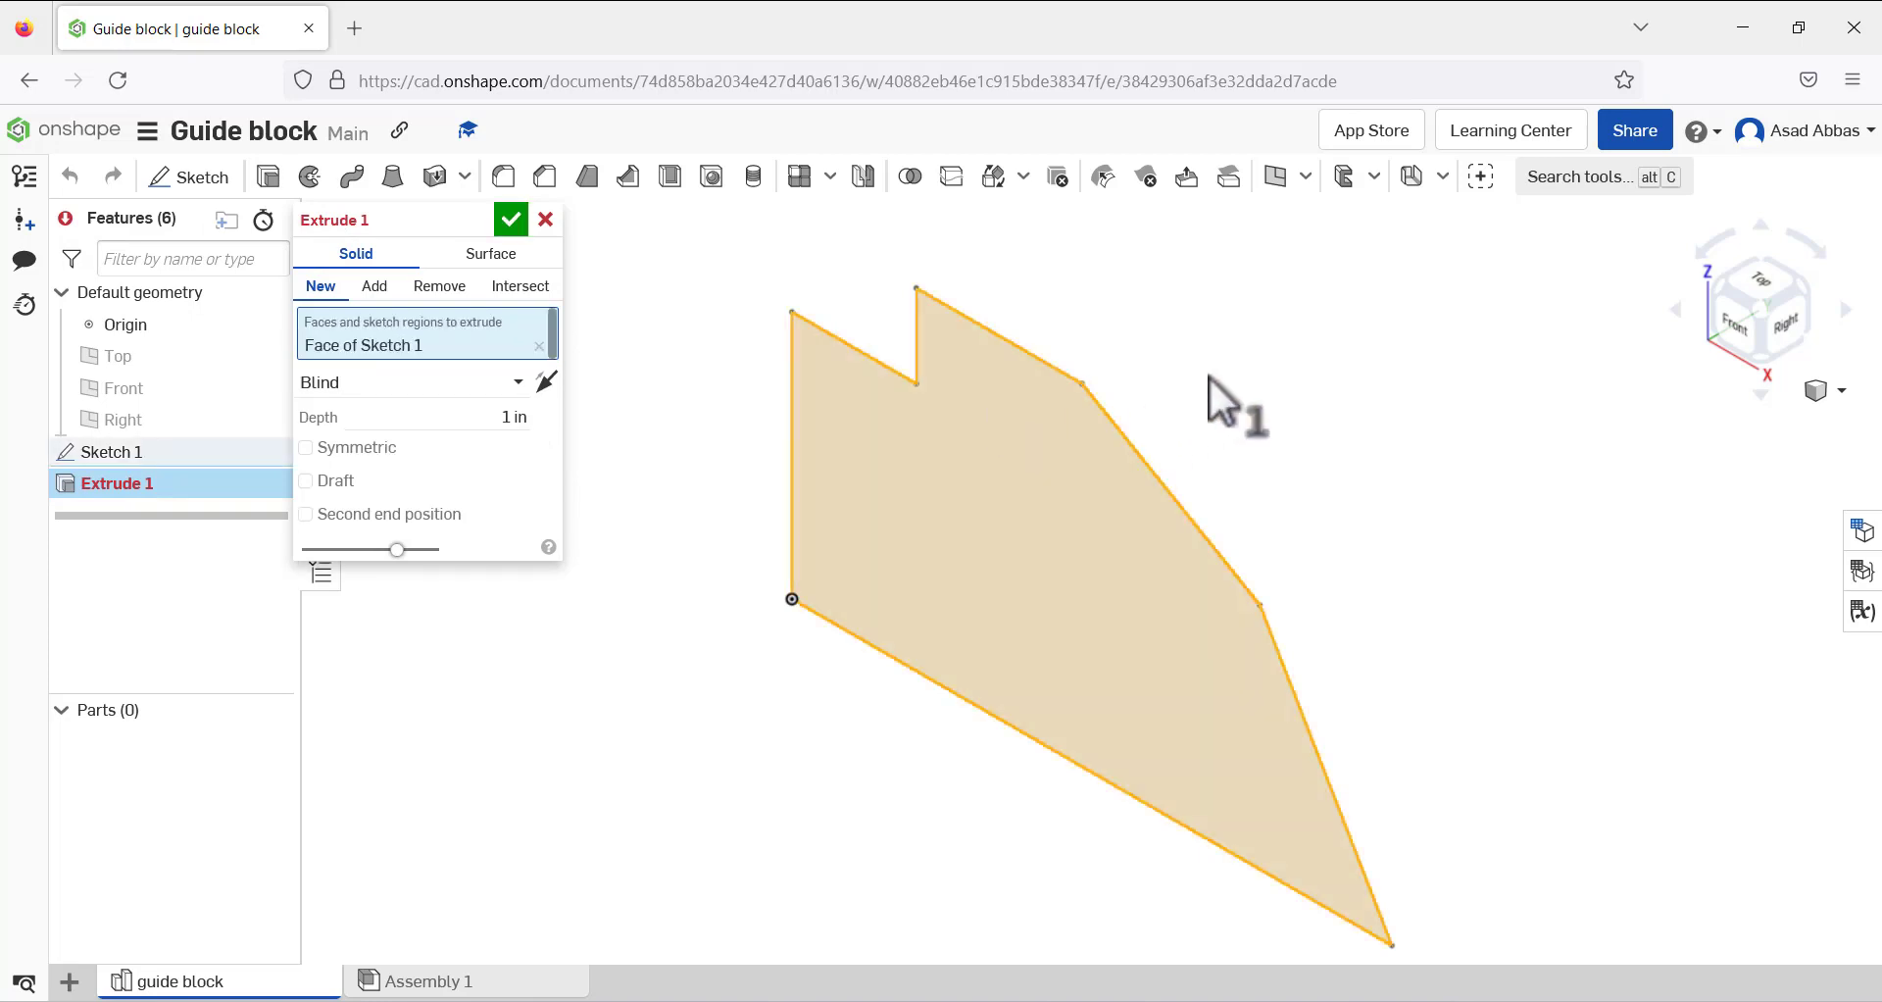
scroll(1207, 381, "down", 5)
scroll(1199, 369, "up", 3)
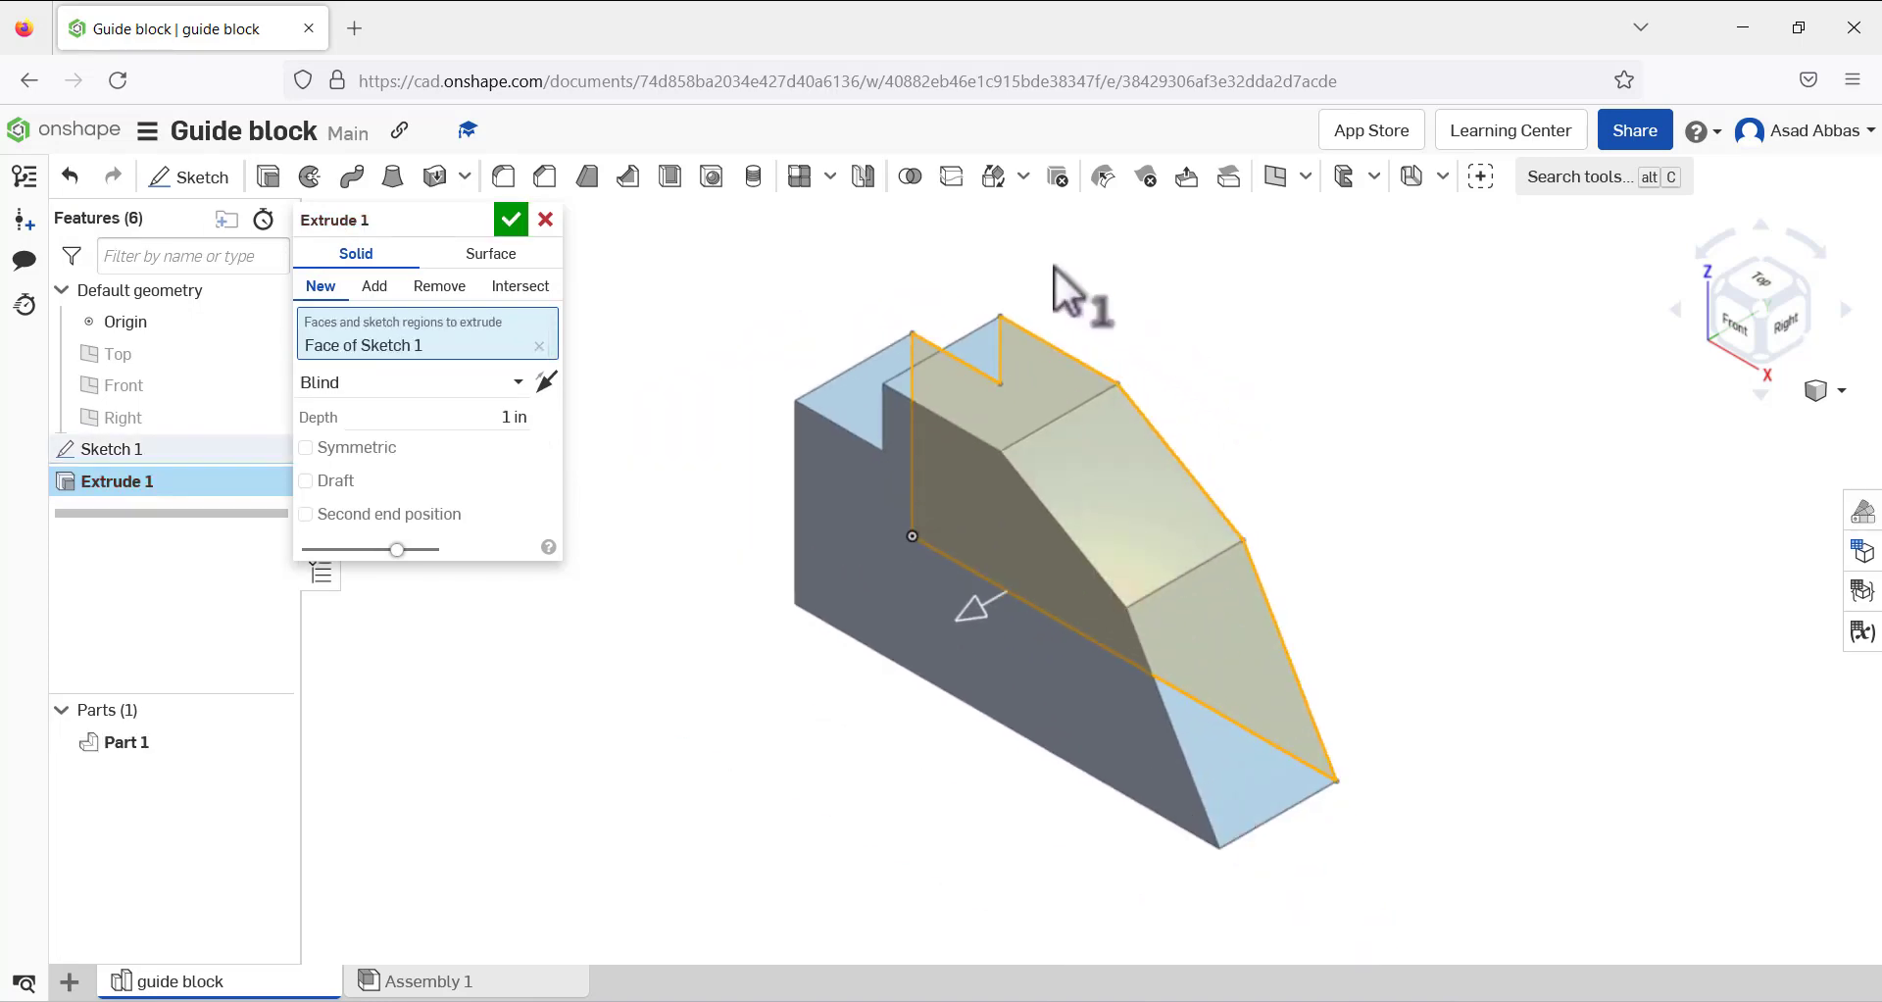
mouse_move(1055, 268)
right_mouse_down()
mouse_move(1159, 344)
mouse_move(1049, 269)
right_mouse_up()
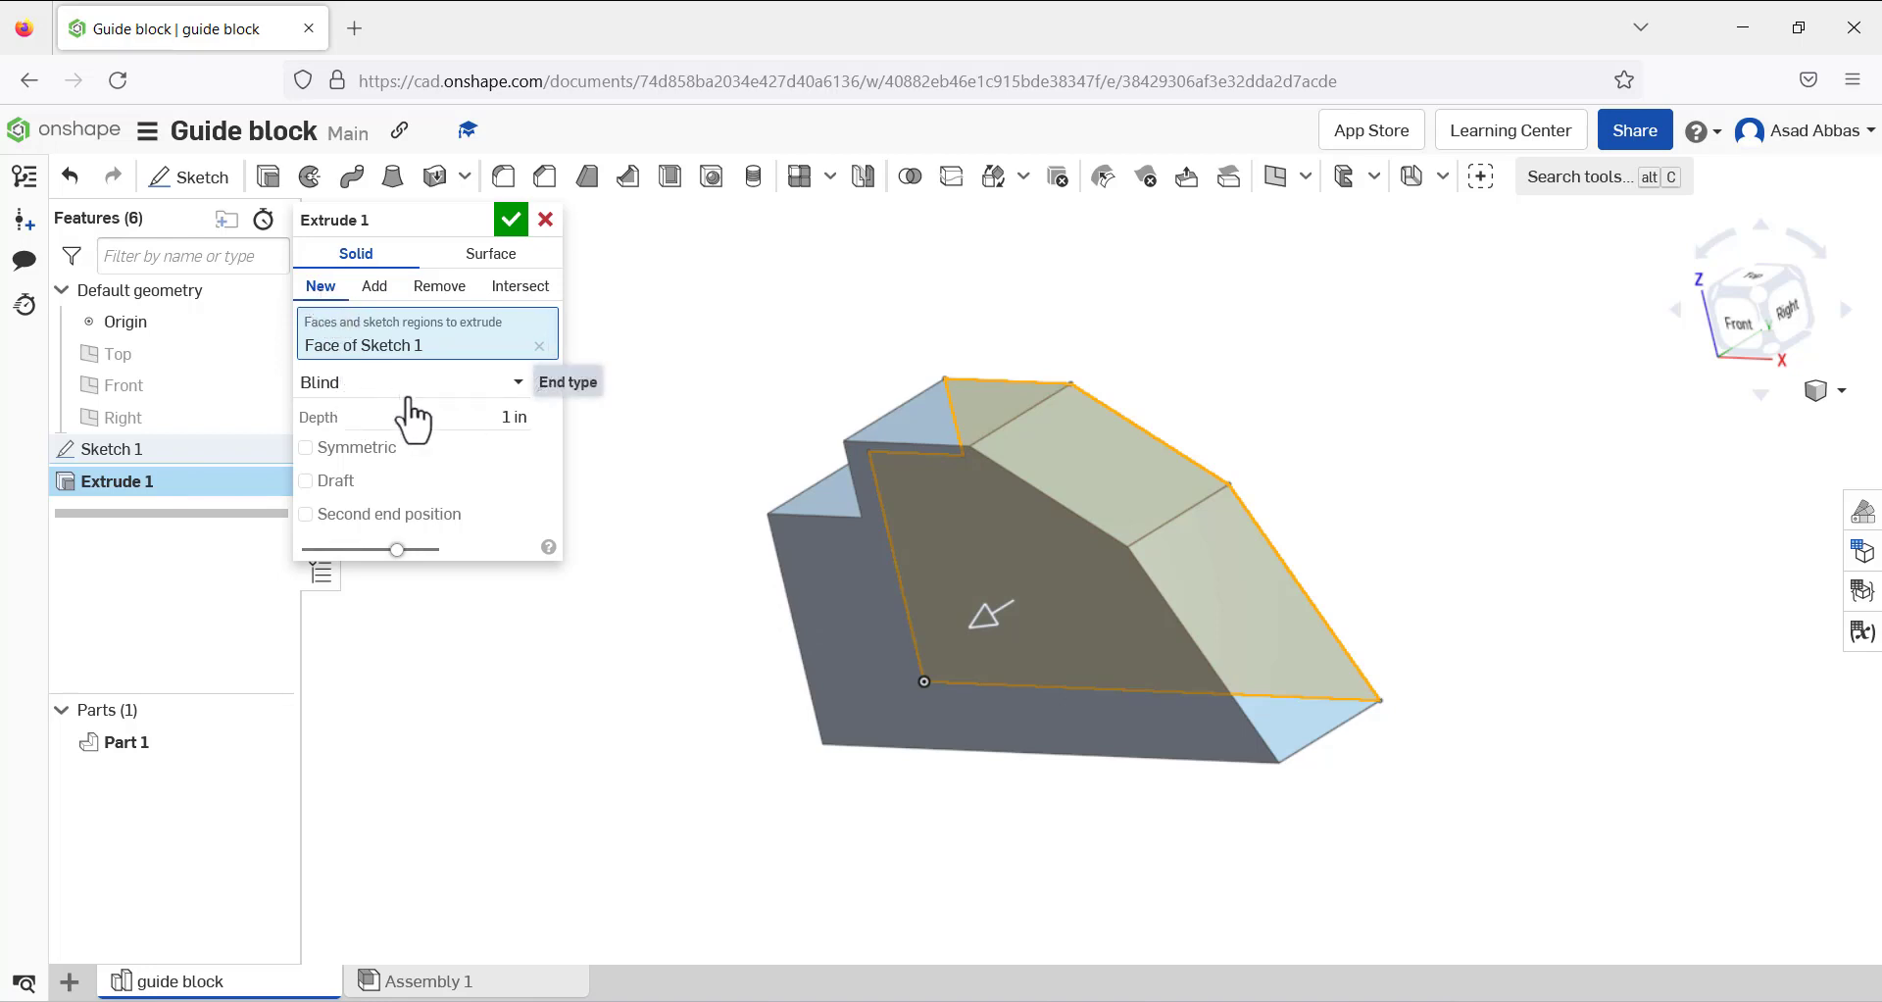
left_click(442, 414)
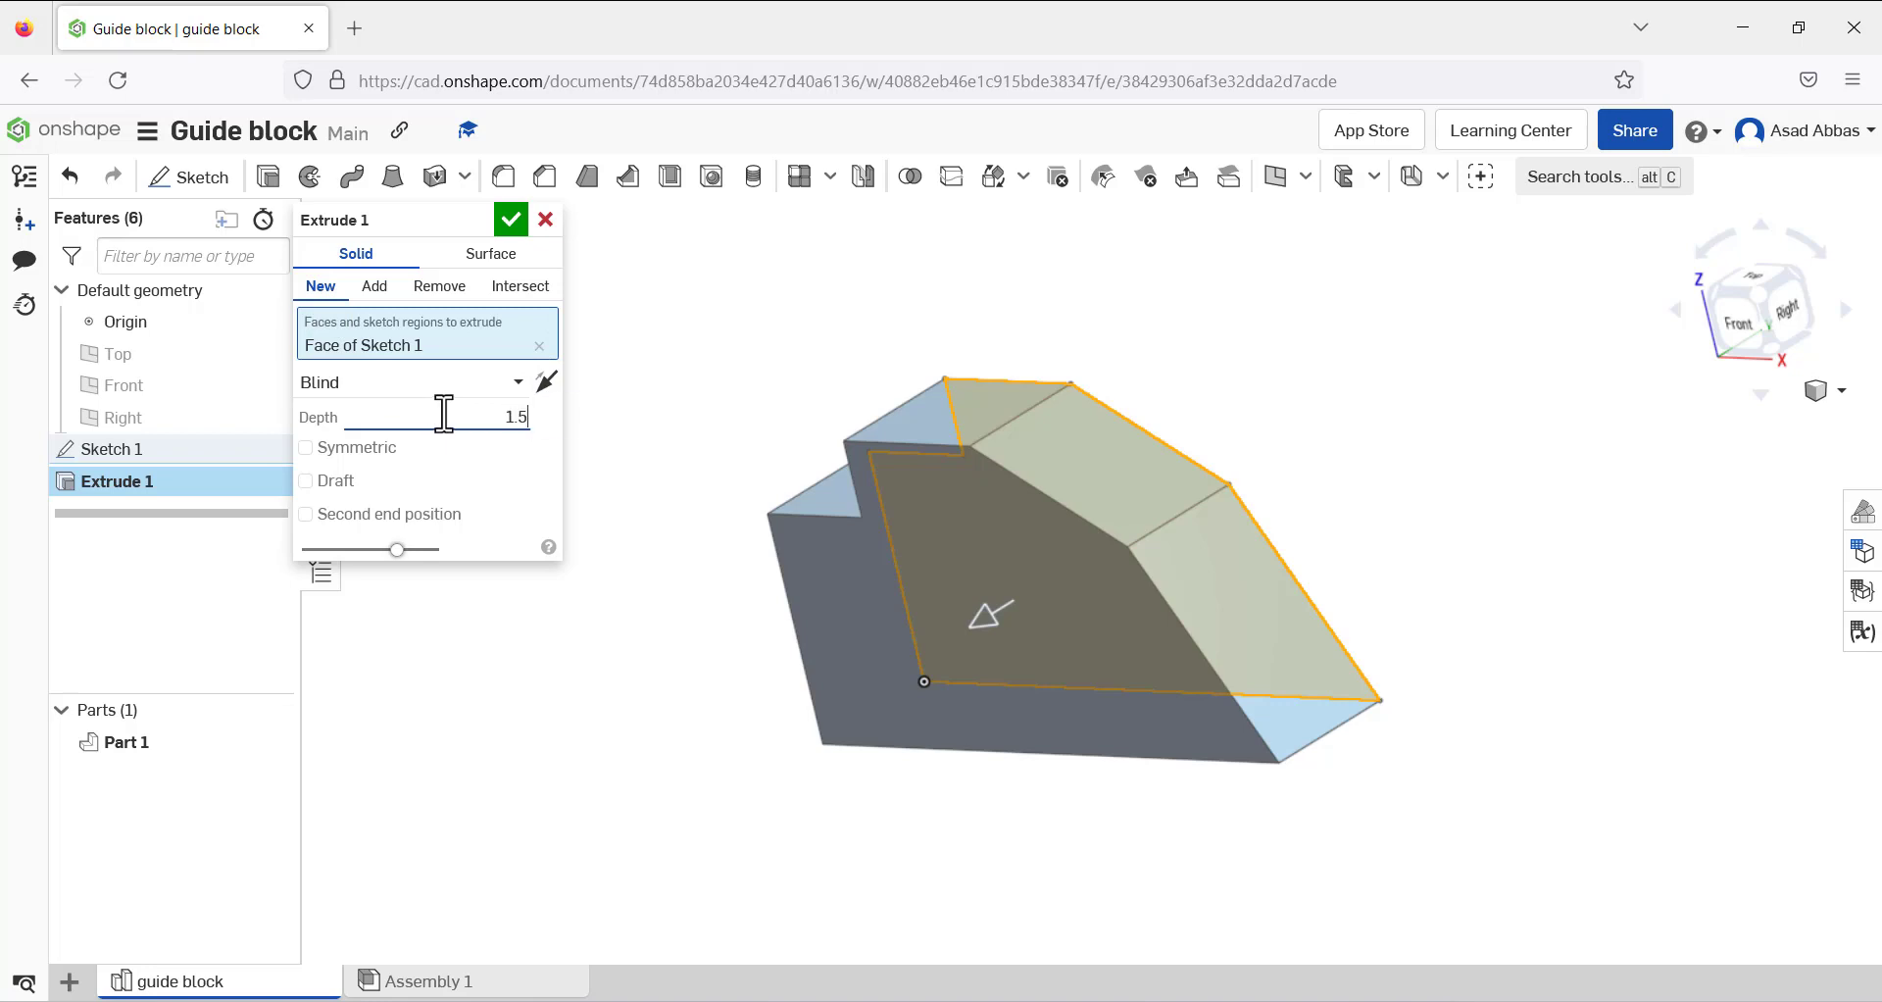
right_click_drag(823, 369, 678, 390)
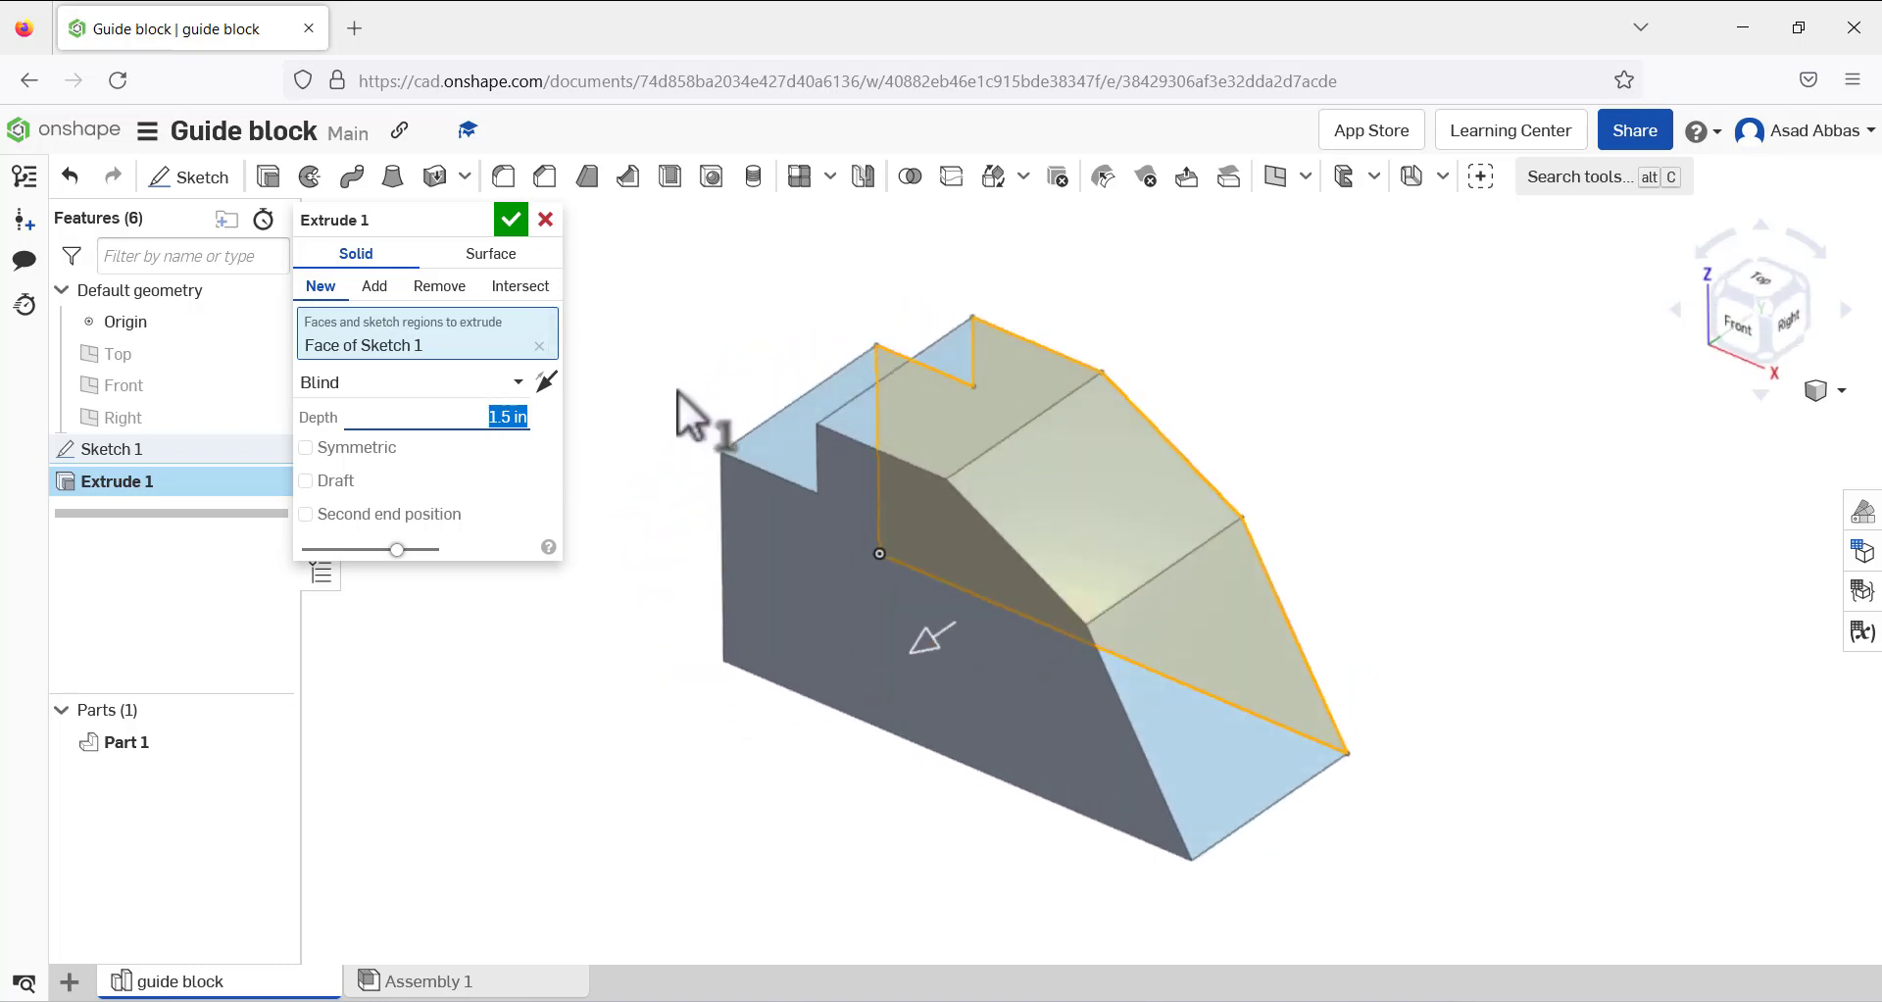
Make the extrusion symmetric about the sketch plane and accept it
left_click(308, 449)
right_click_drag(707, 466, 748, 487)
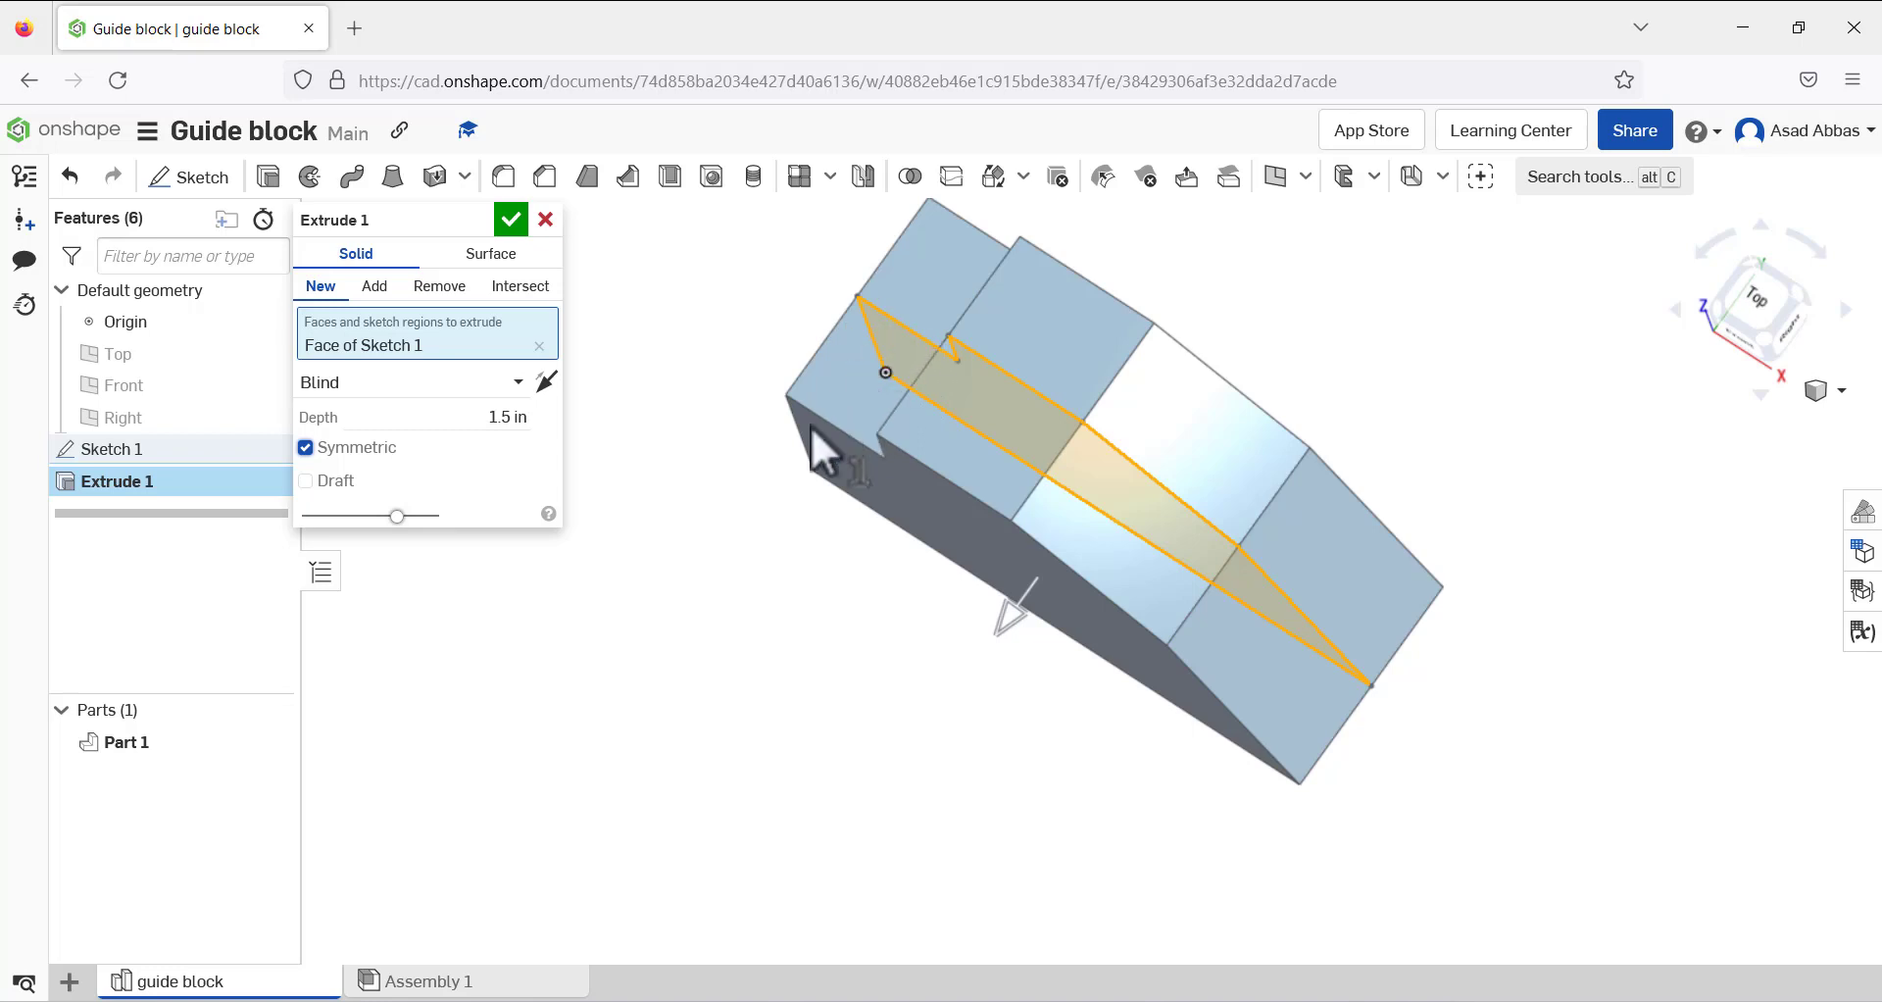
left_click(509, 221)
Start a new sketch on the block's highest flat top face and view it normal to the sketch plane
right_click_drag(664, 545, 1273, 408)
right_click(1373, 357)
left_click(1457, 453)
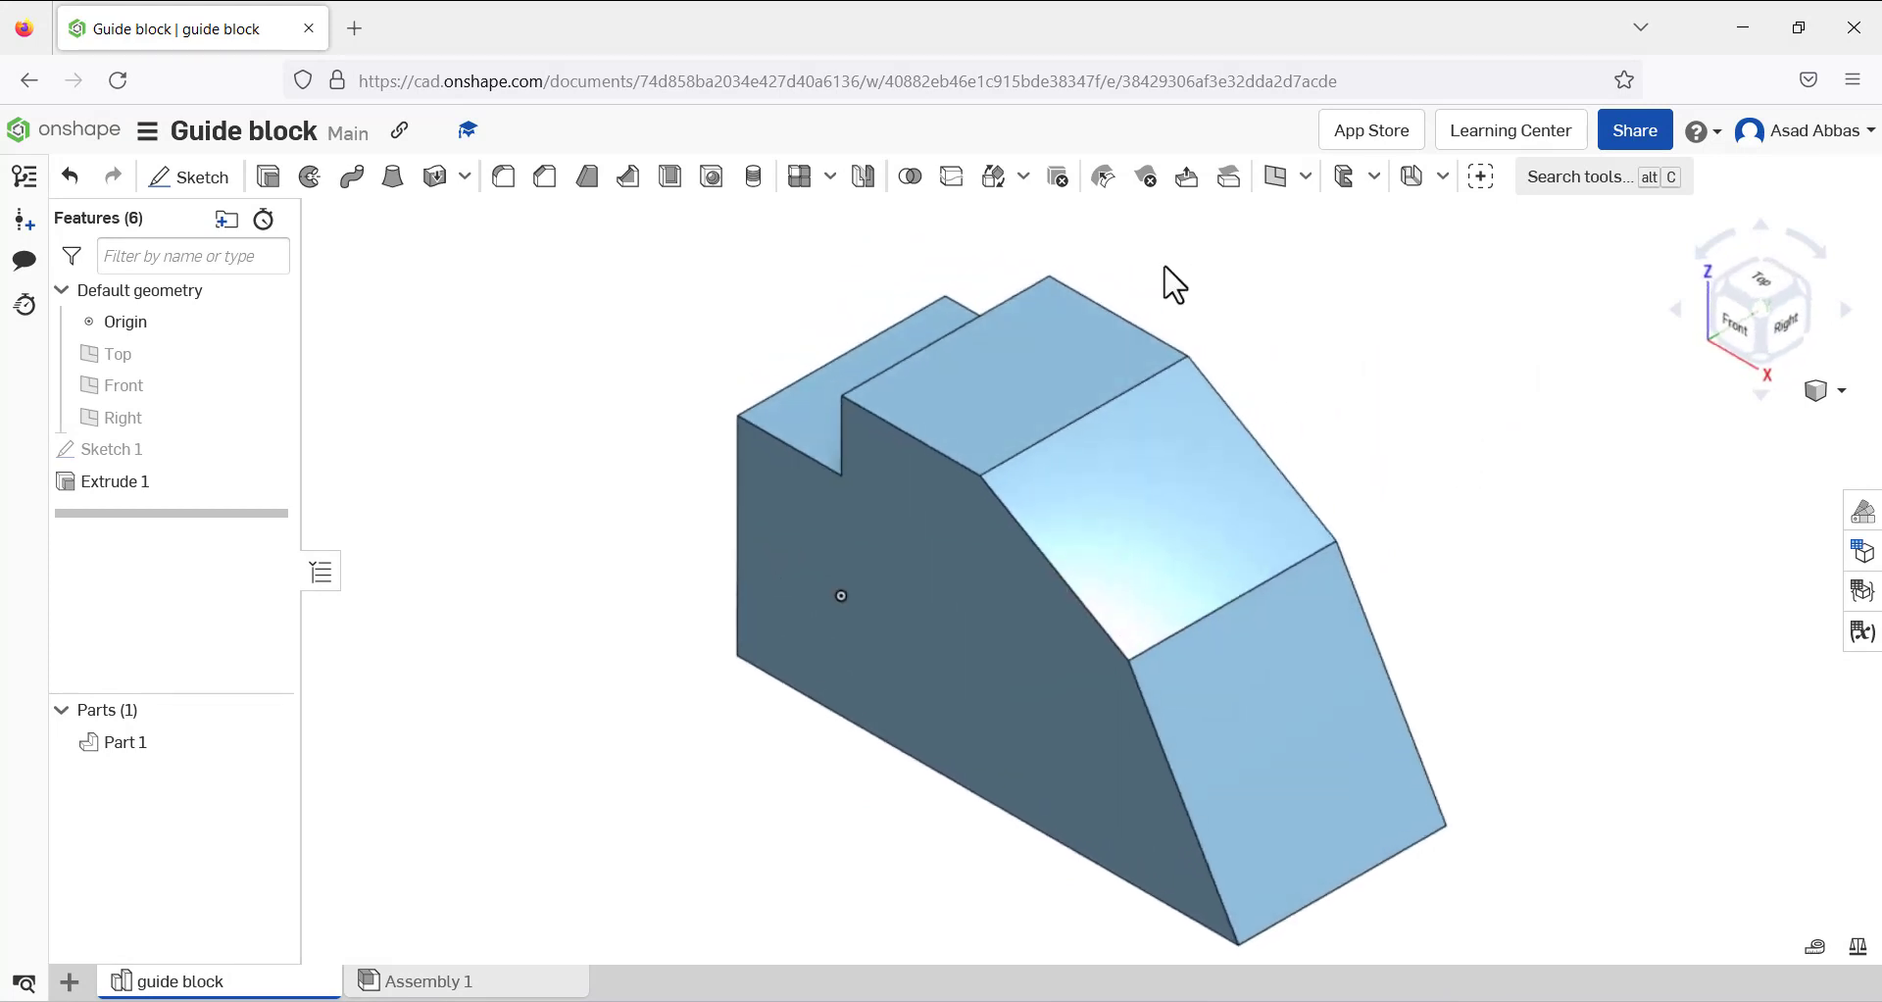
left_click(192, 177)
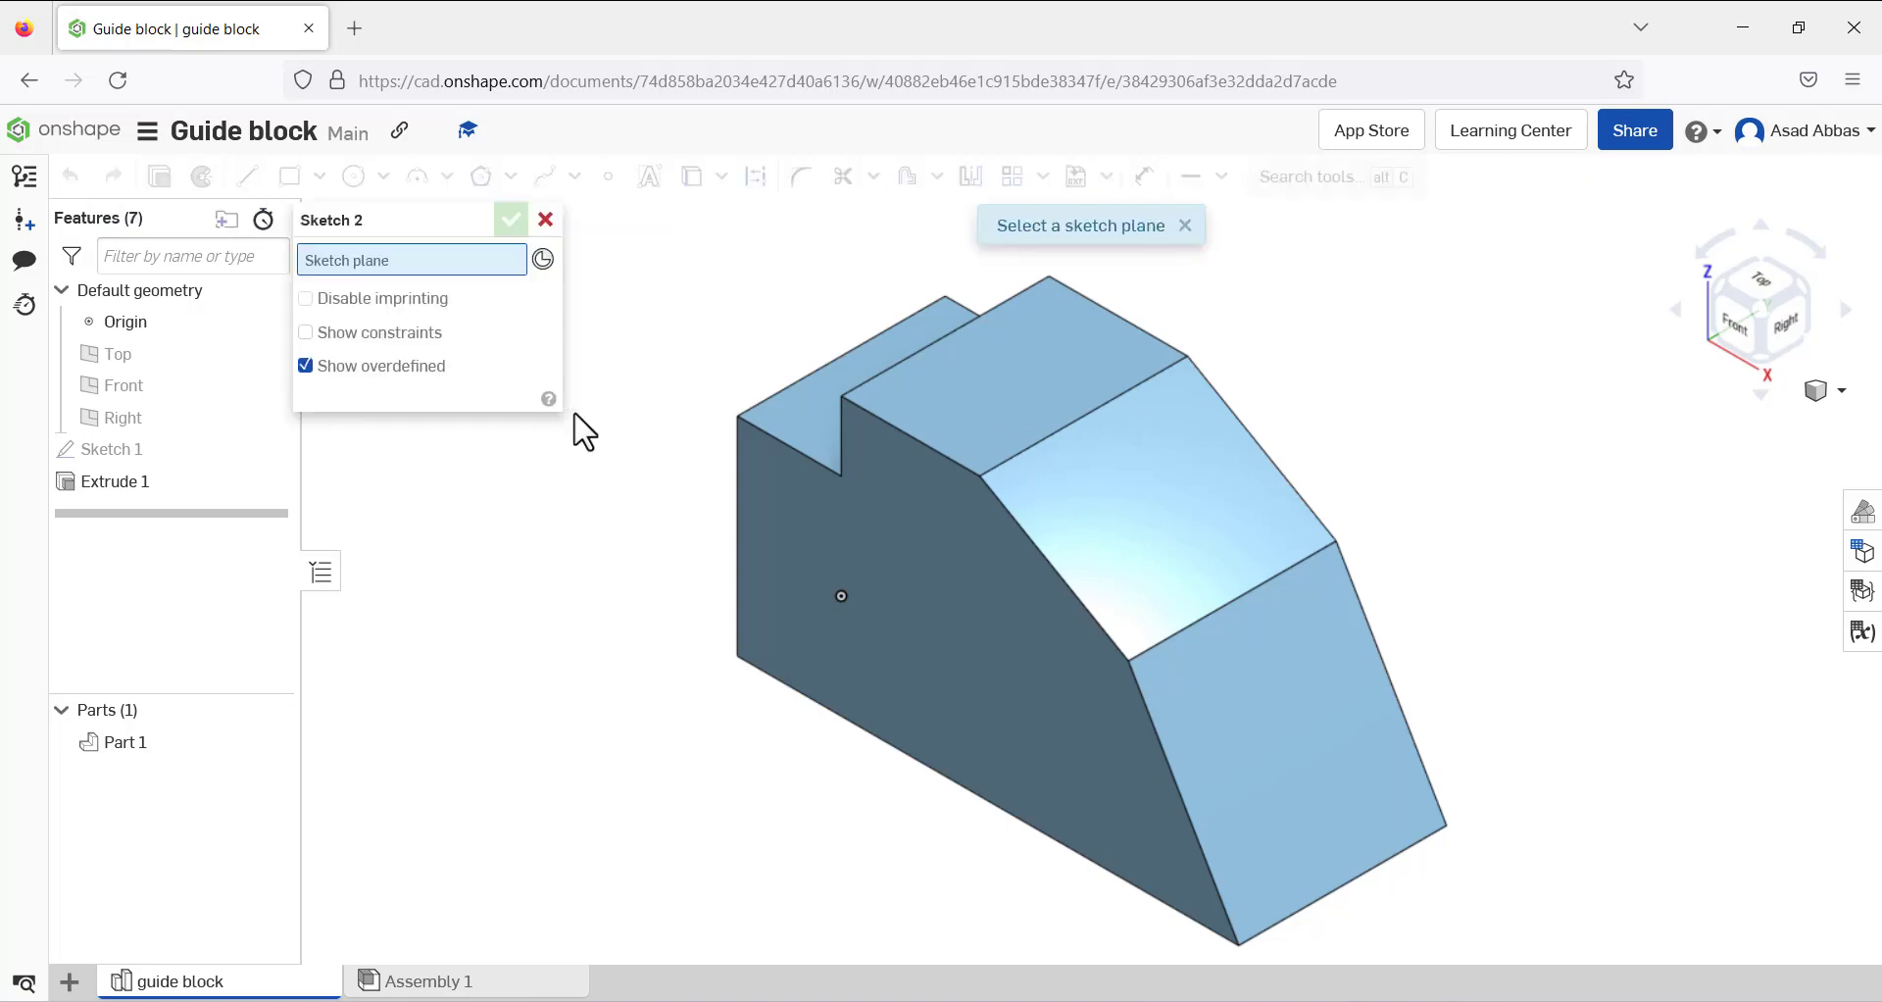
left_click(1022, 353)
right_click(1402, 308)
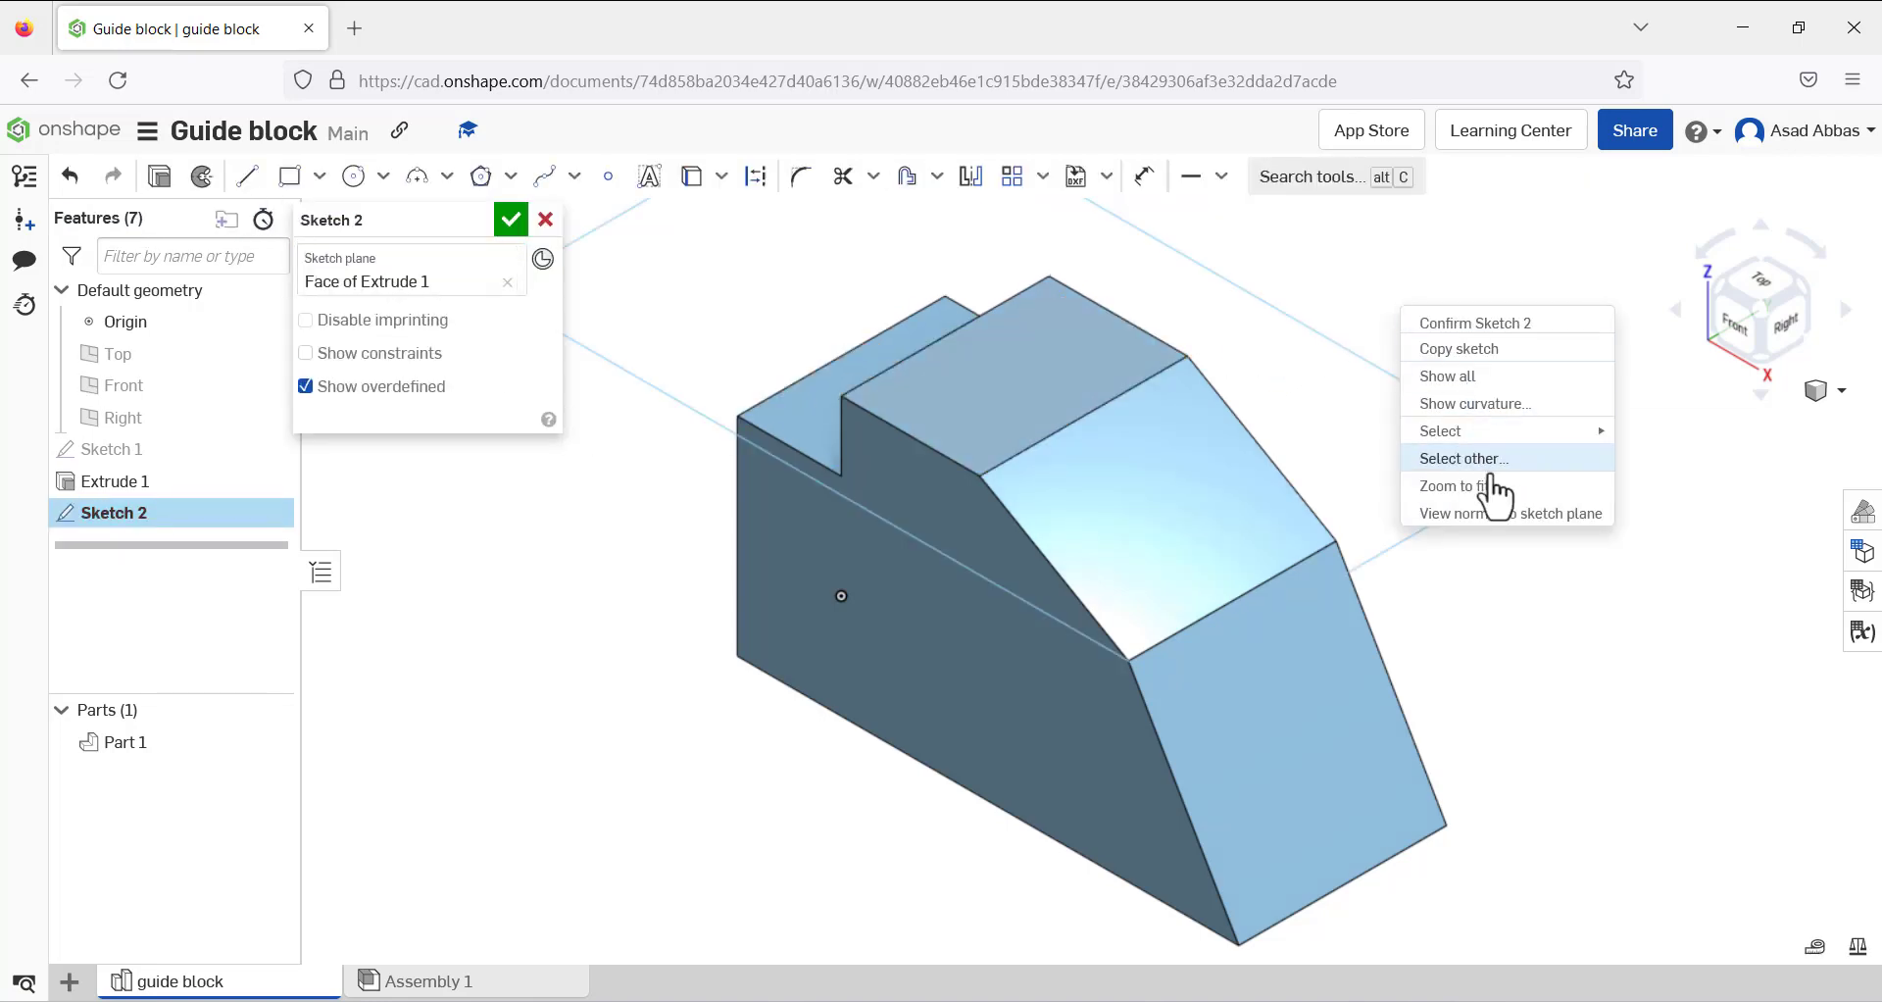
left_click(1478, 514)
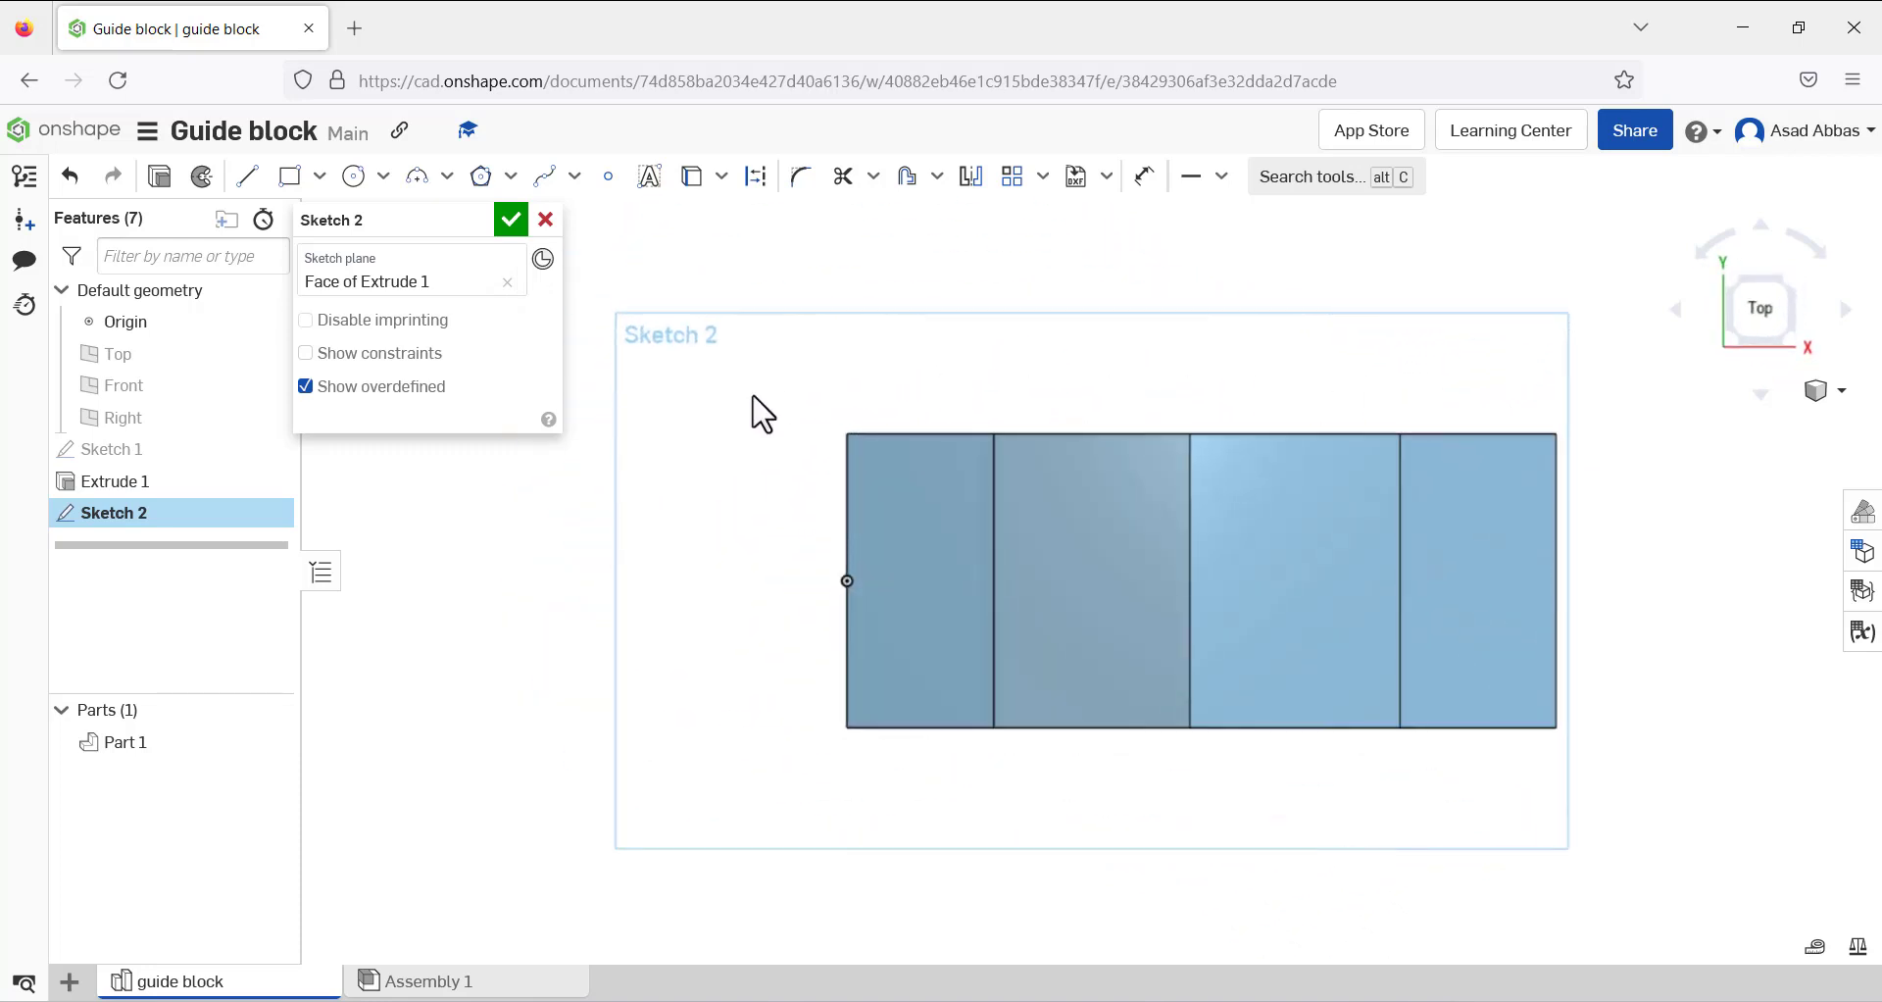
Sketch a corner rectangle about 3.8 in by 1.22 in over the block, extending past its sloped end
left_click(289, 179)
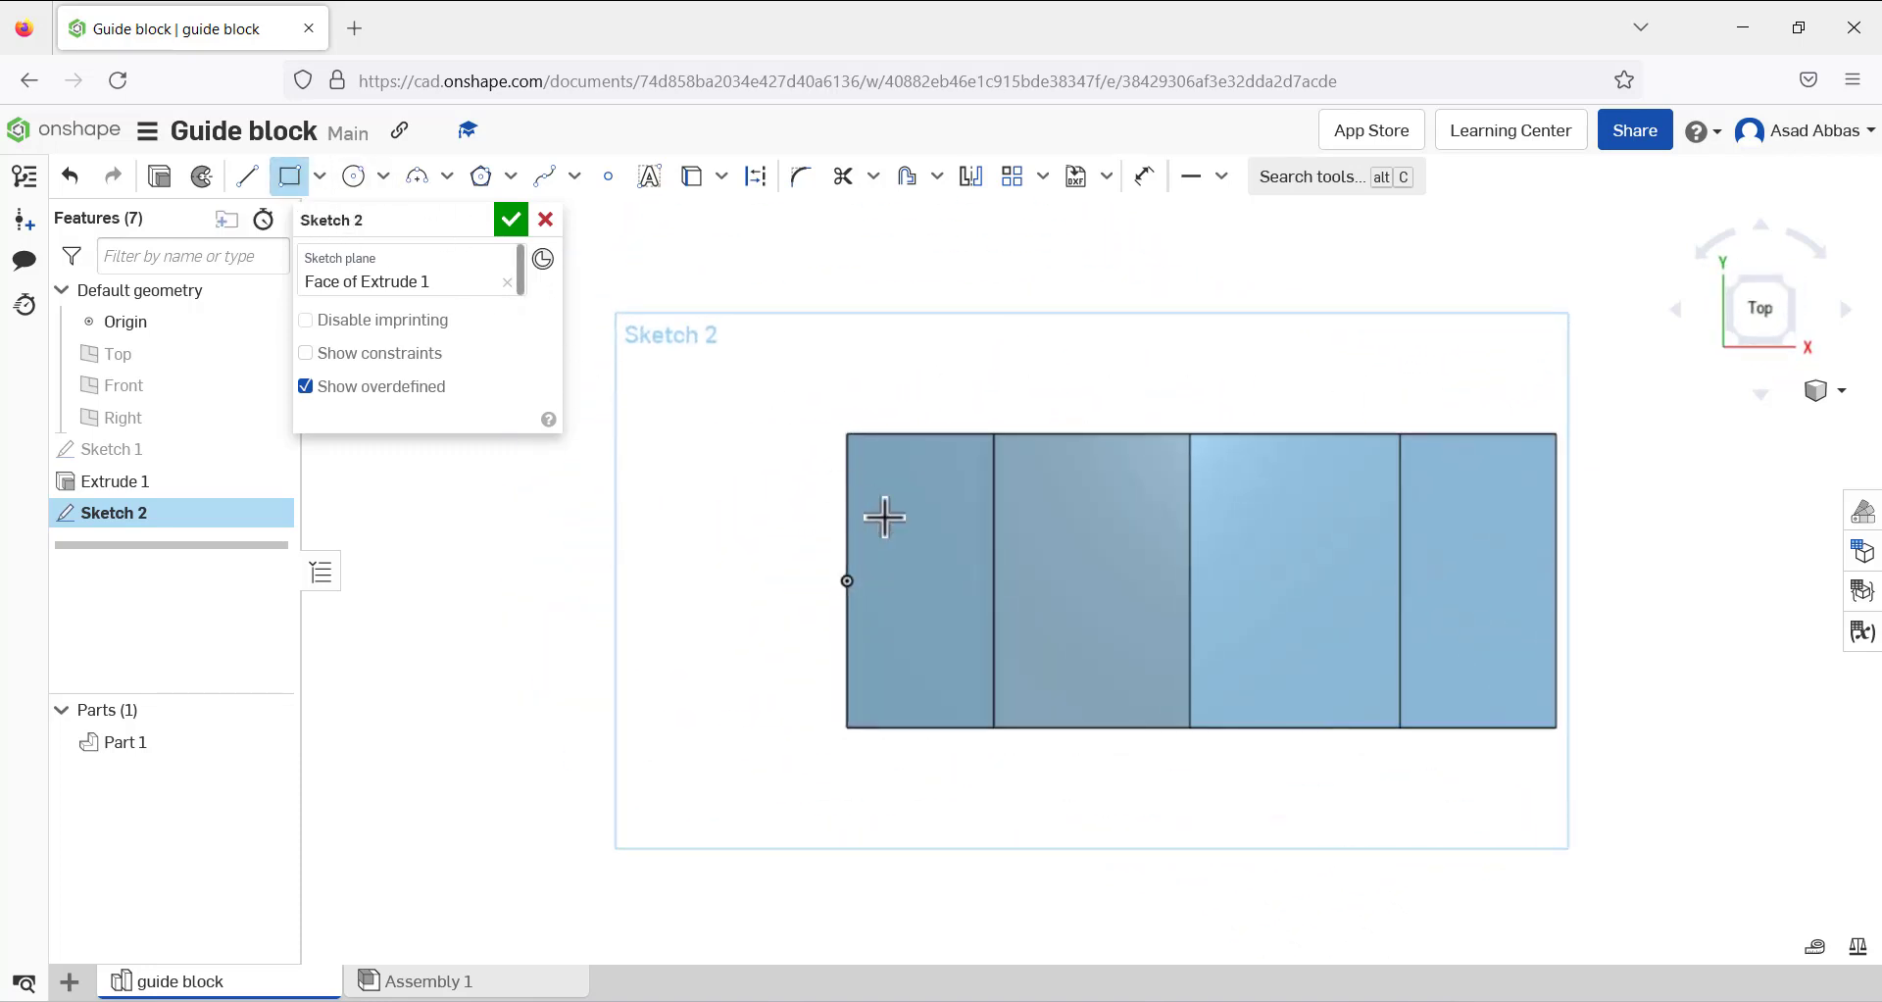
left_click(907, 470)
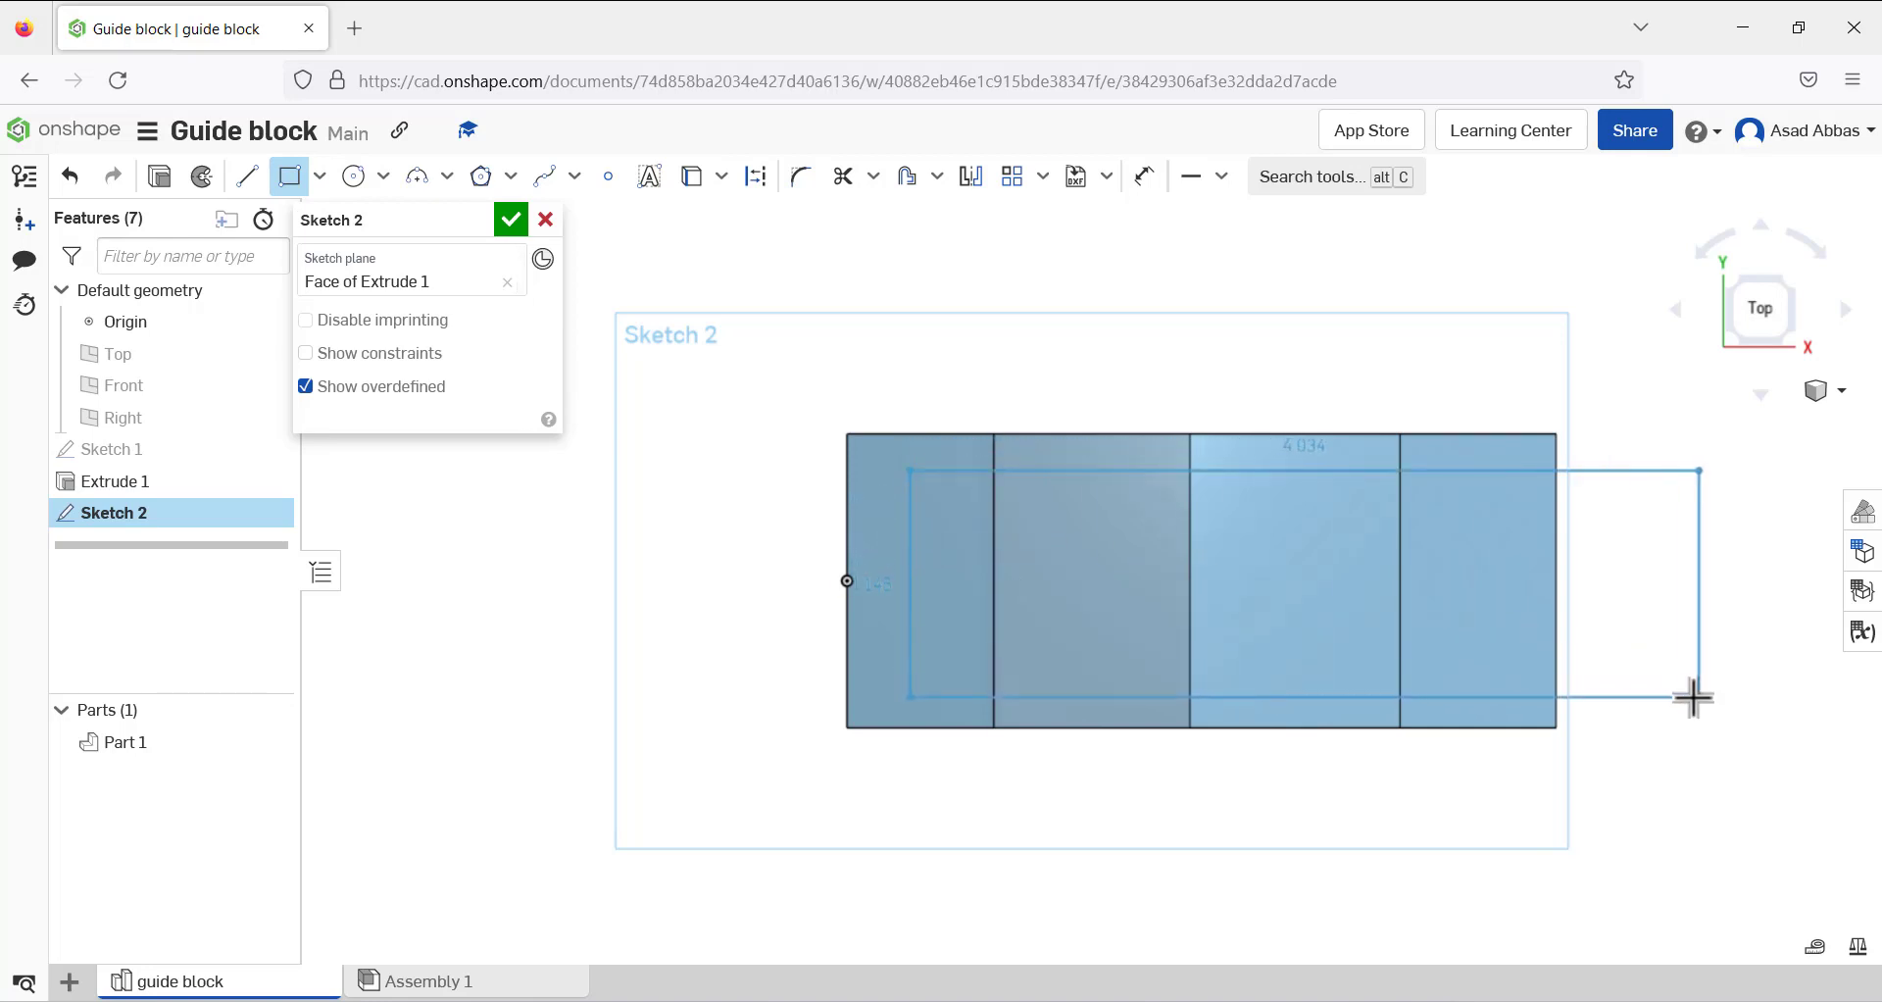
left_click(1653, 708)
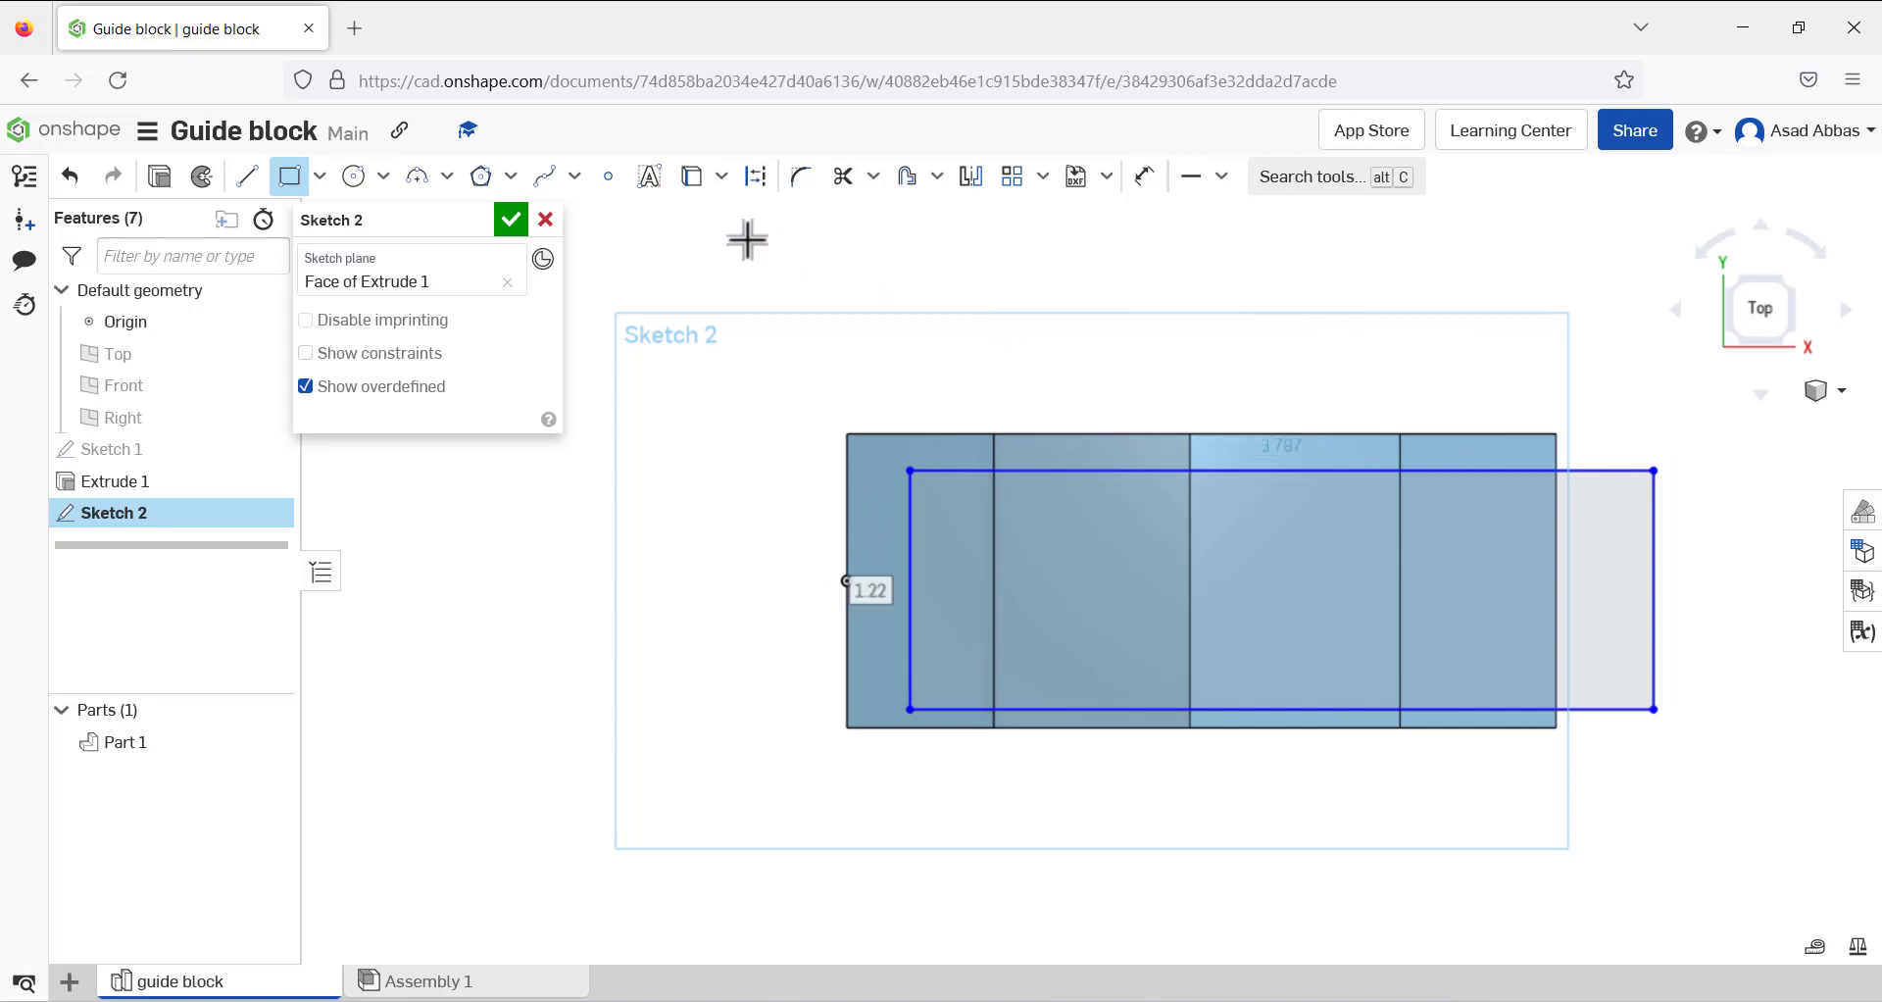
Dimension the rectangle's upper long edge 0.25 in inside the block's adjacent long edge
left_click(1144, 178)
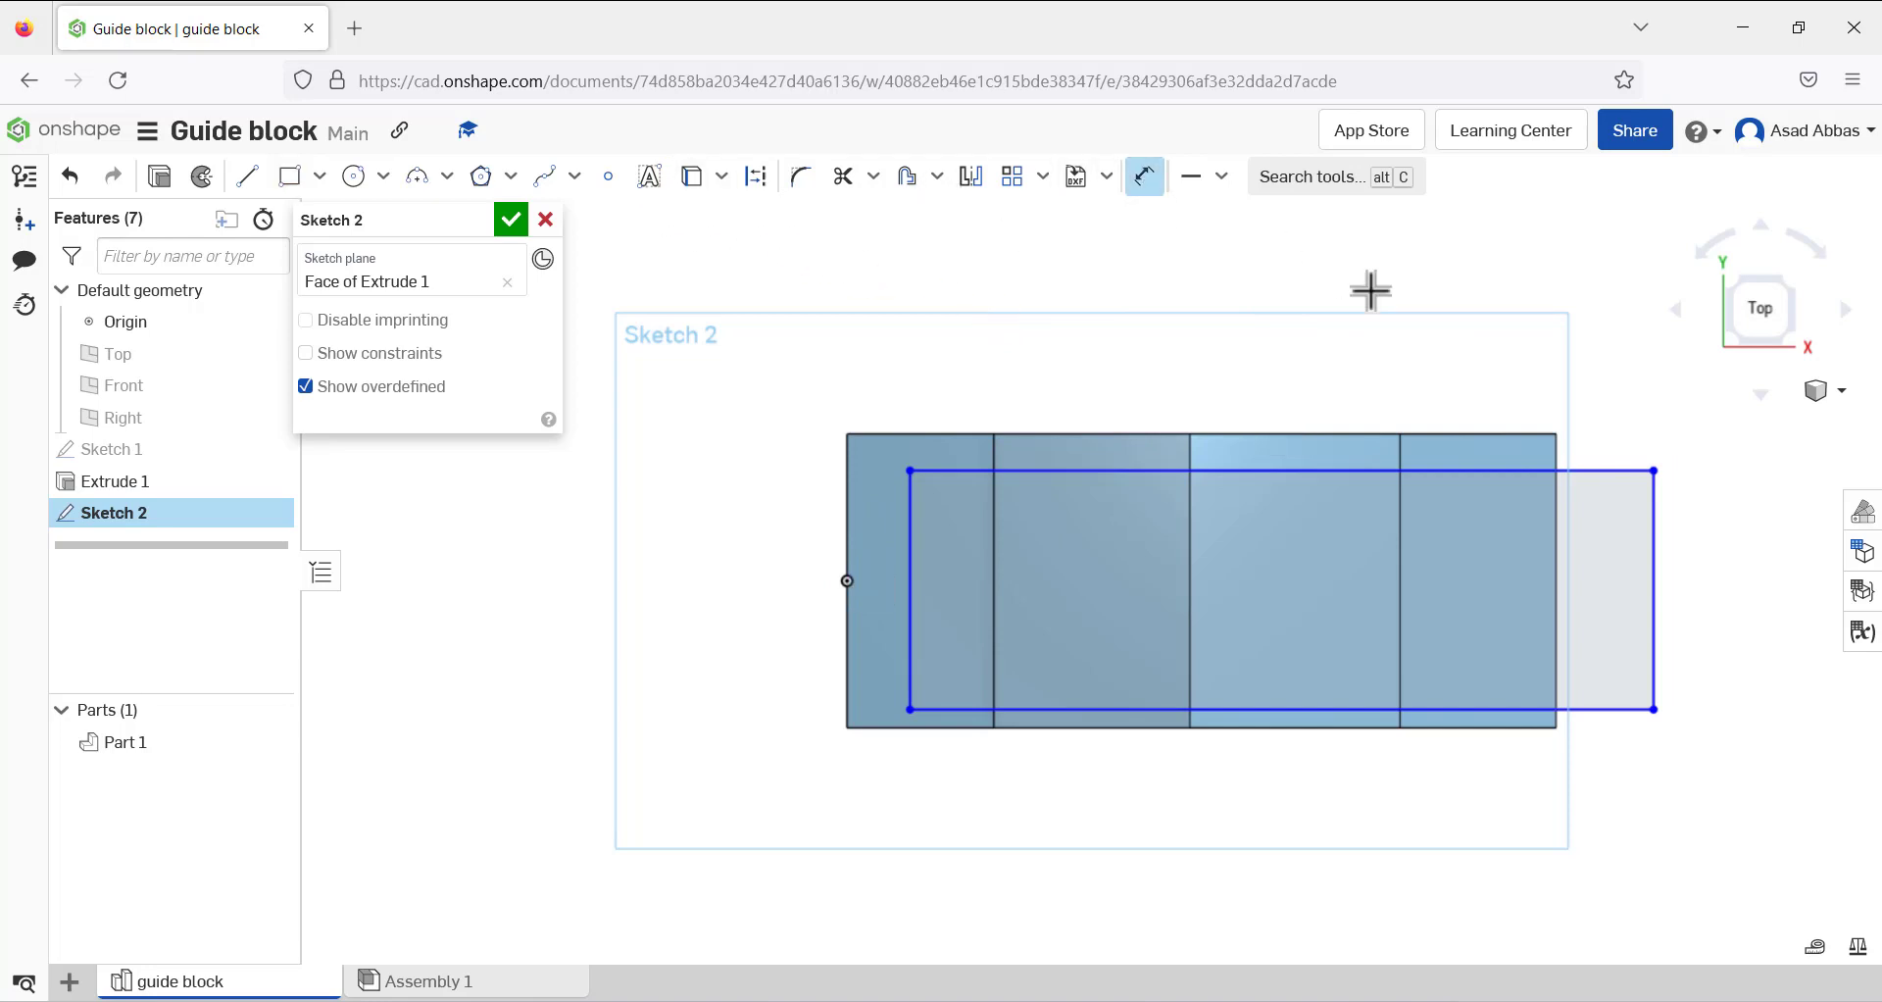
left_click(1441, 469)
left_click(1437, 433)
left_click(1436, 428)
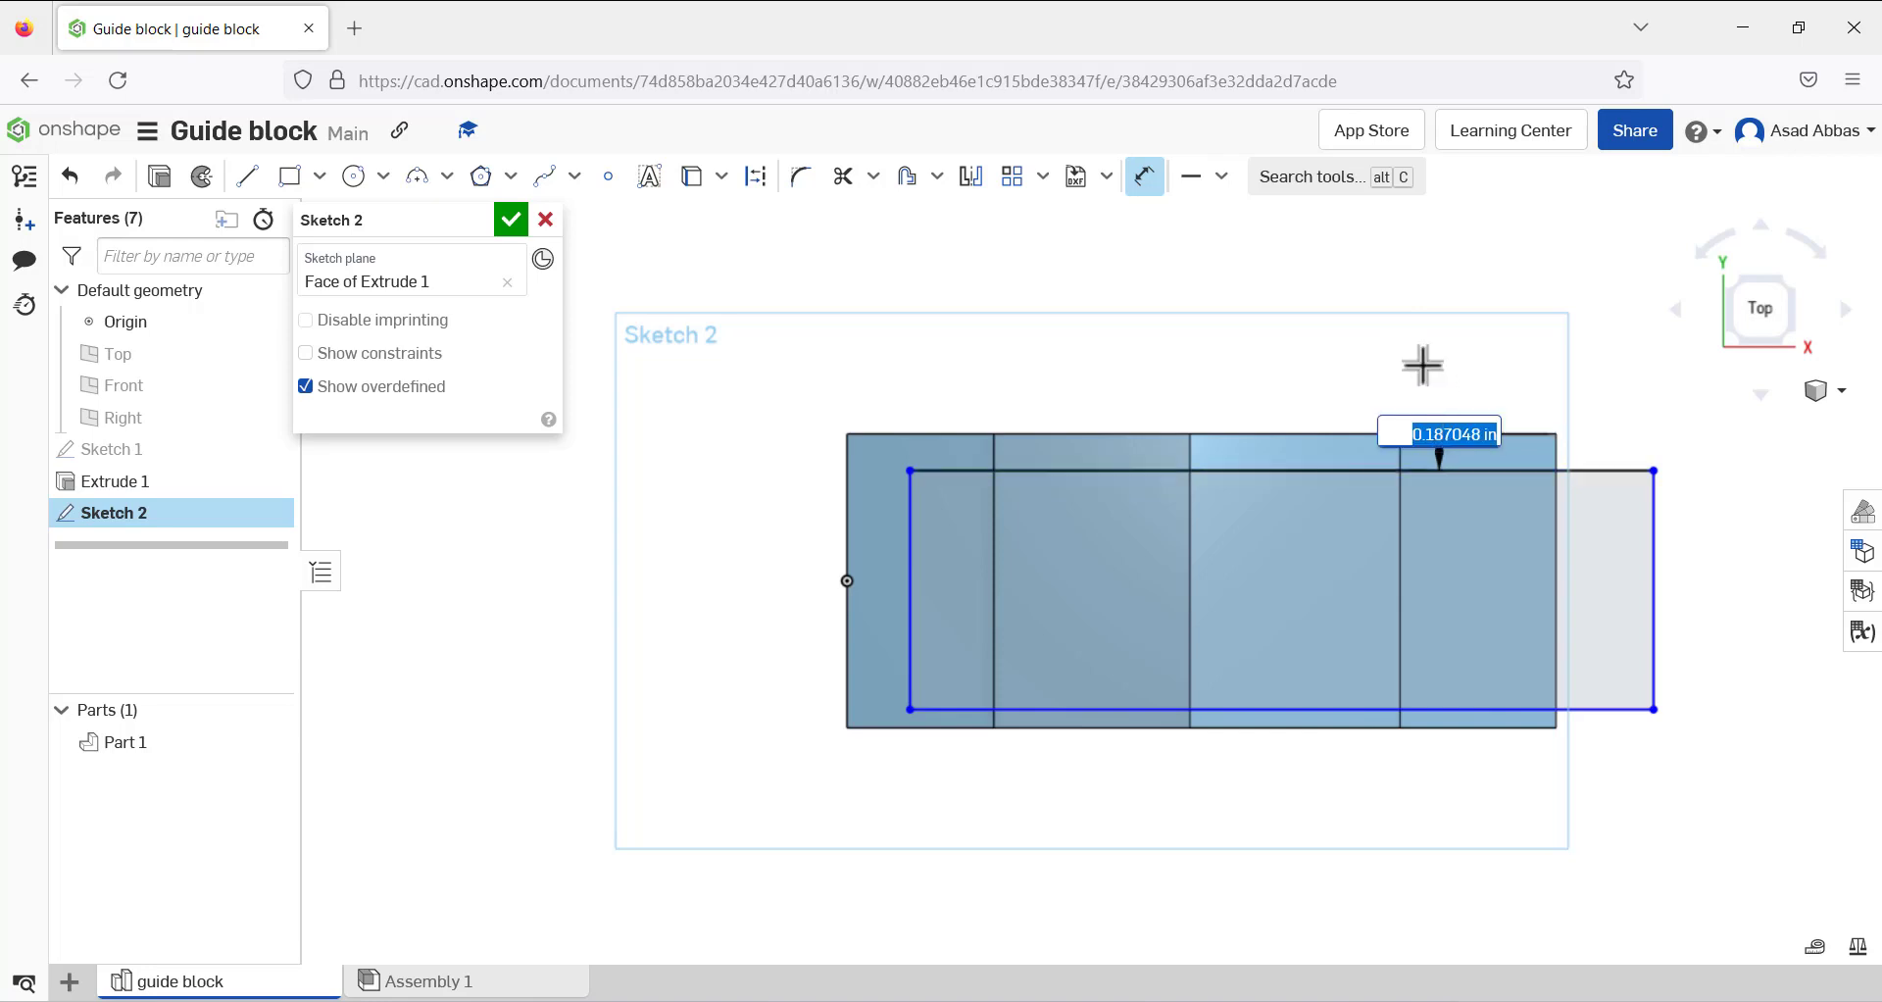
type("0.25")
key("Return")
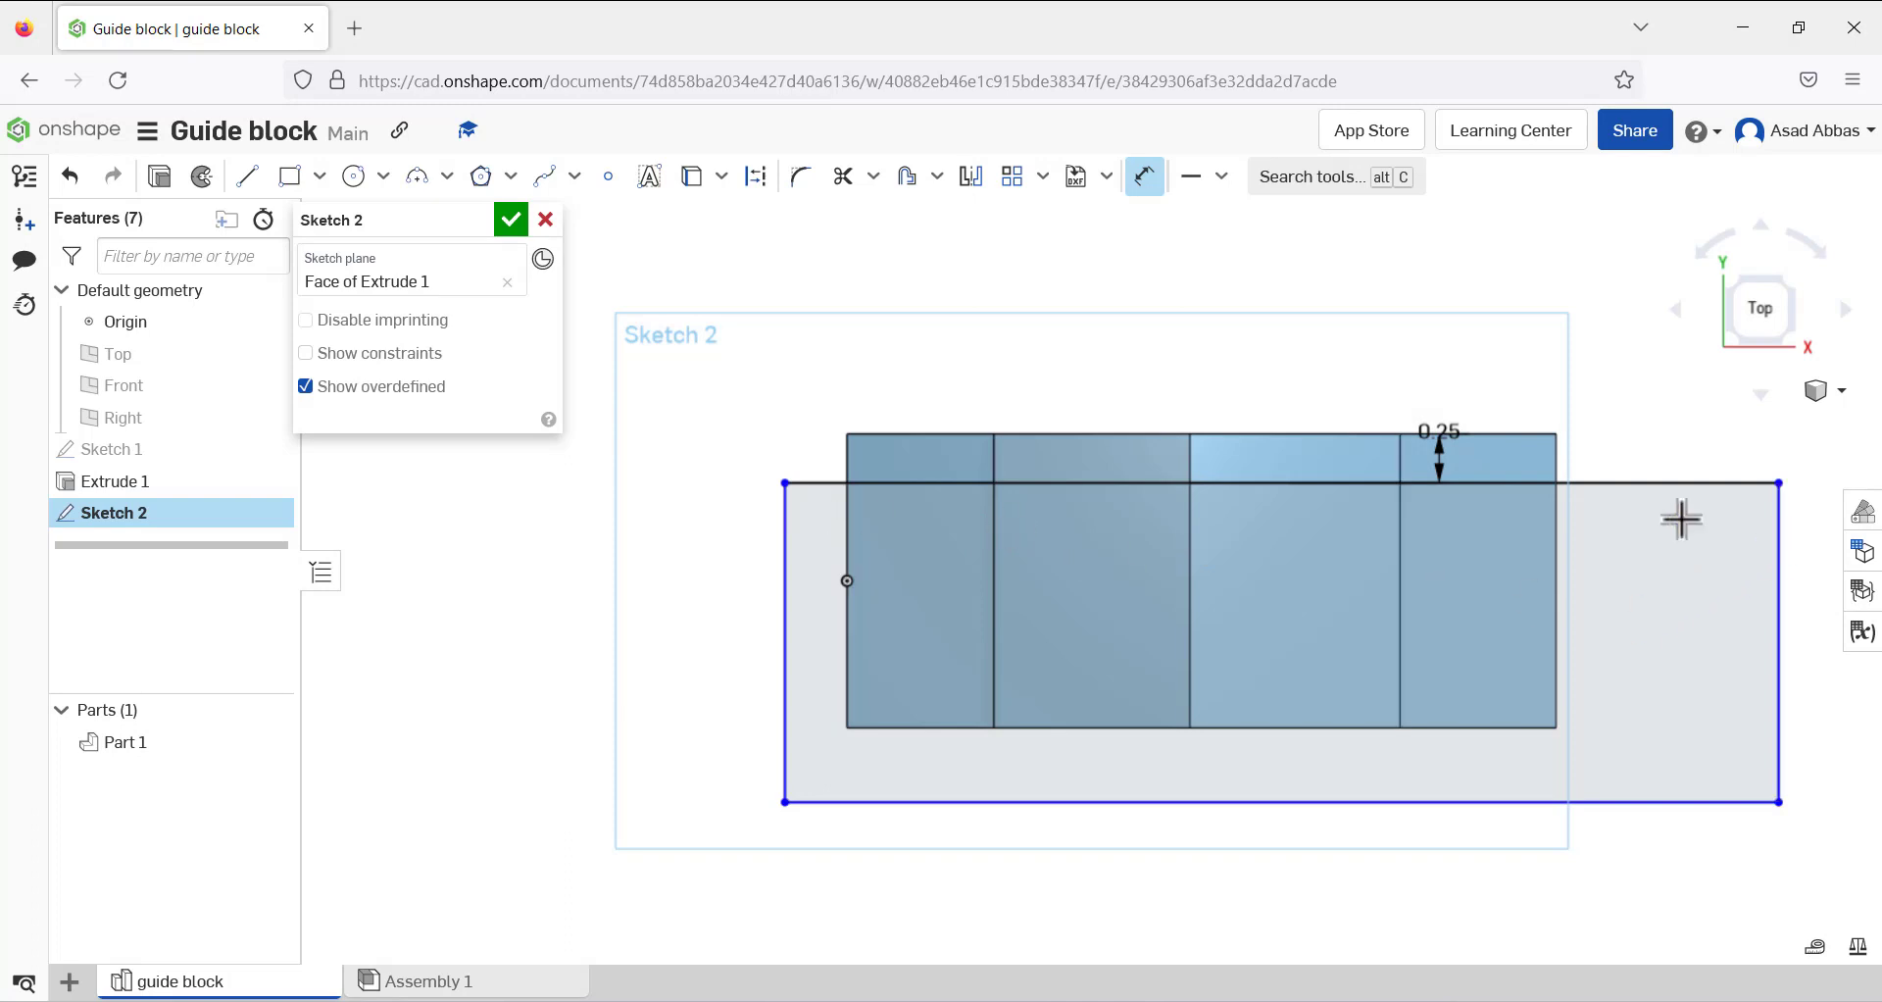
Dimension the rectangle's short side at 0.5 in, correct it to 1 in, and leave the Dimension tool
left_click(1777, 525)
left_click(1705, 557)
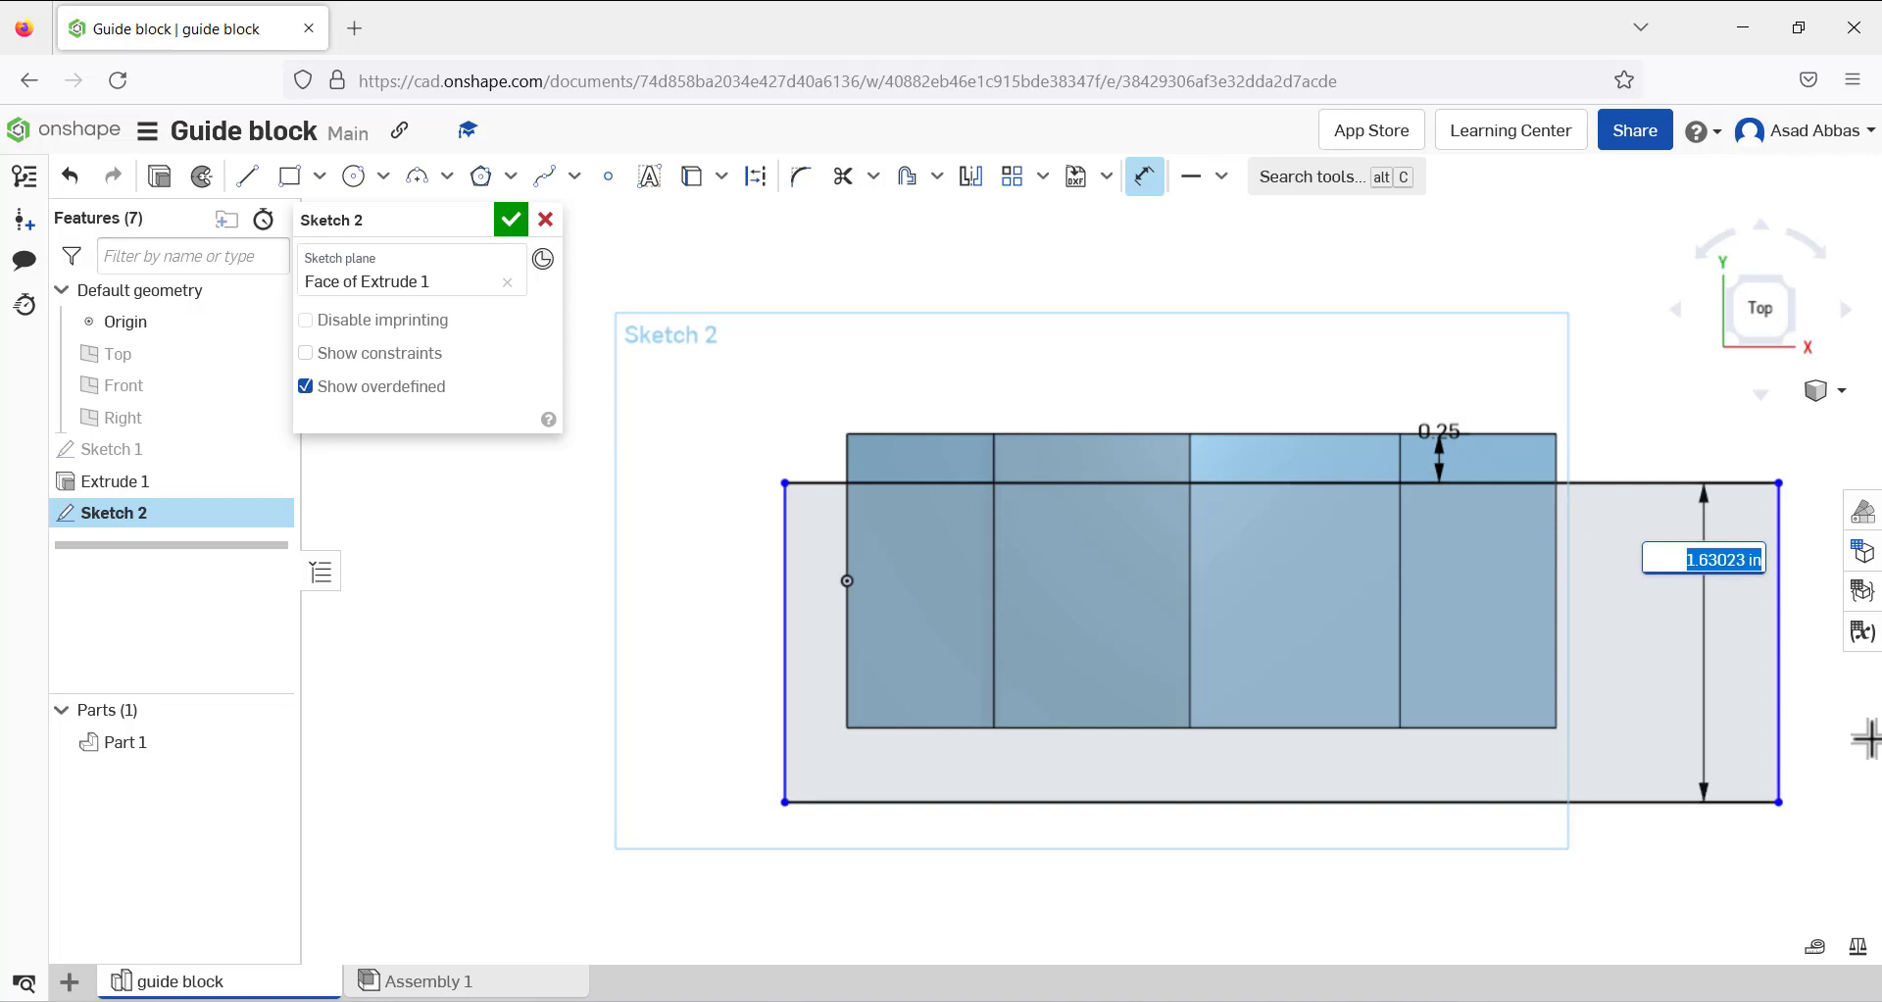
type("0.5")
key("Return")
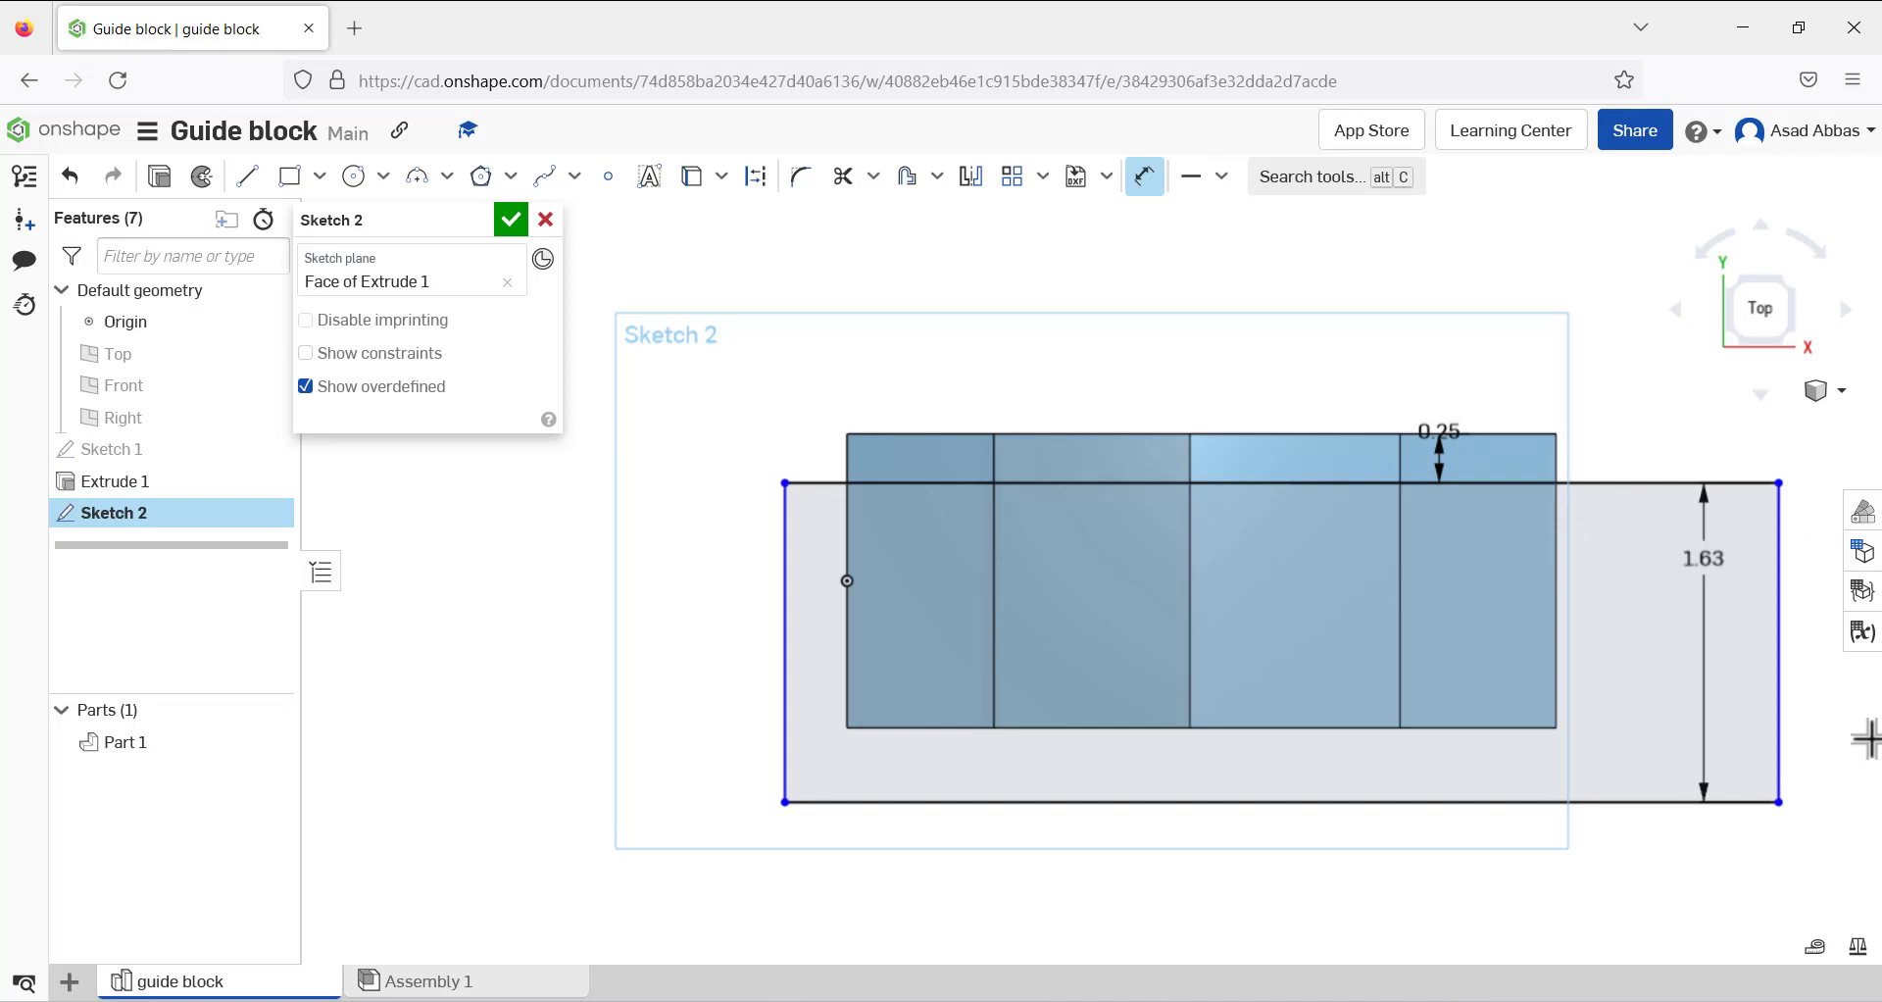
double_click(1715, 507)
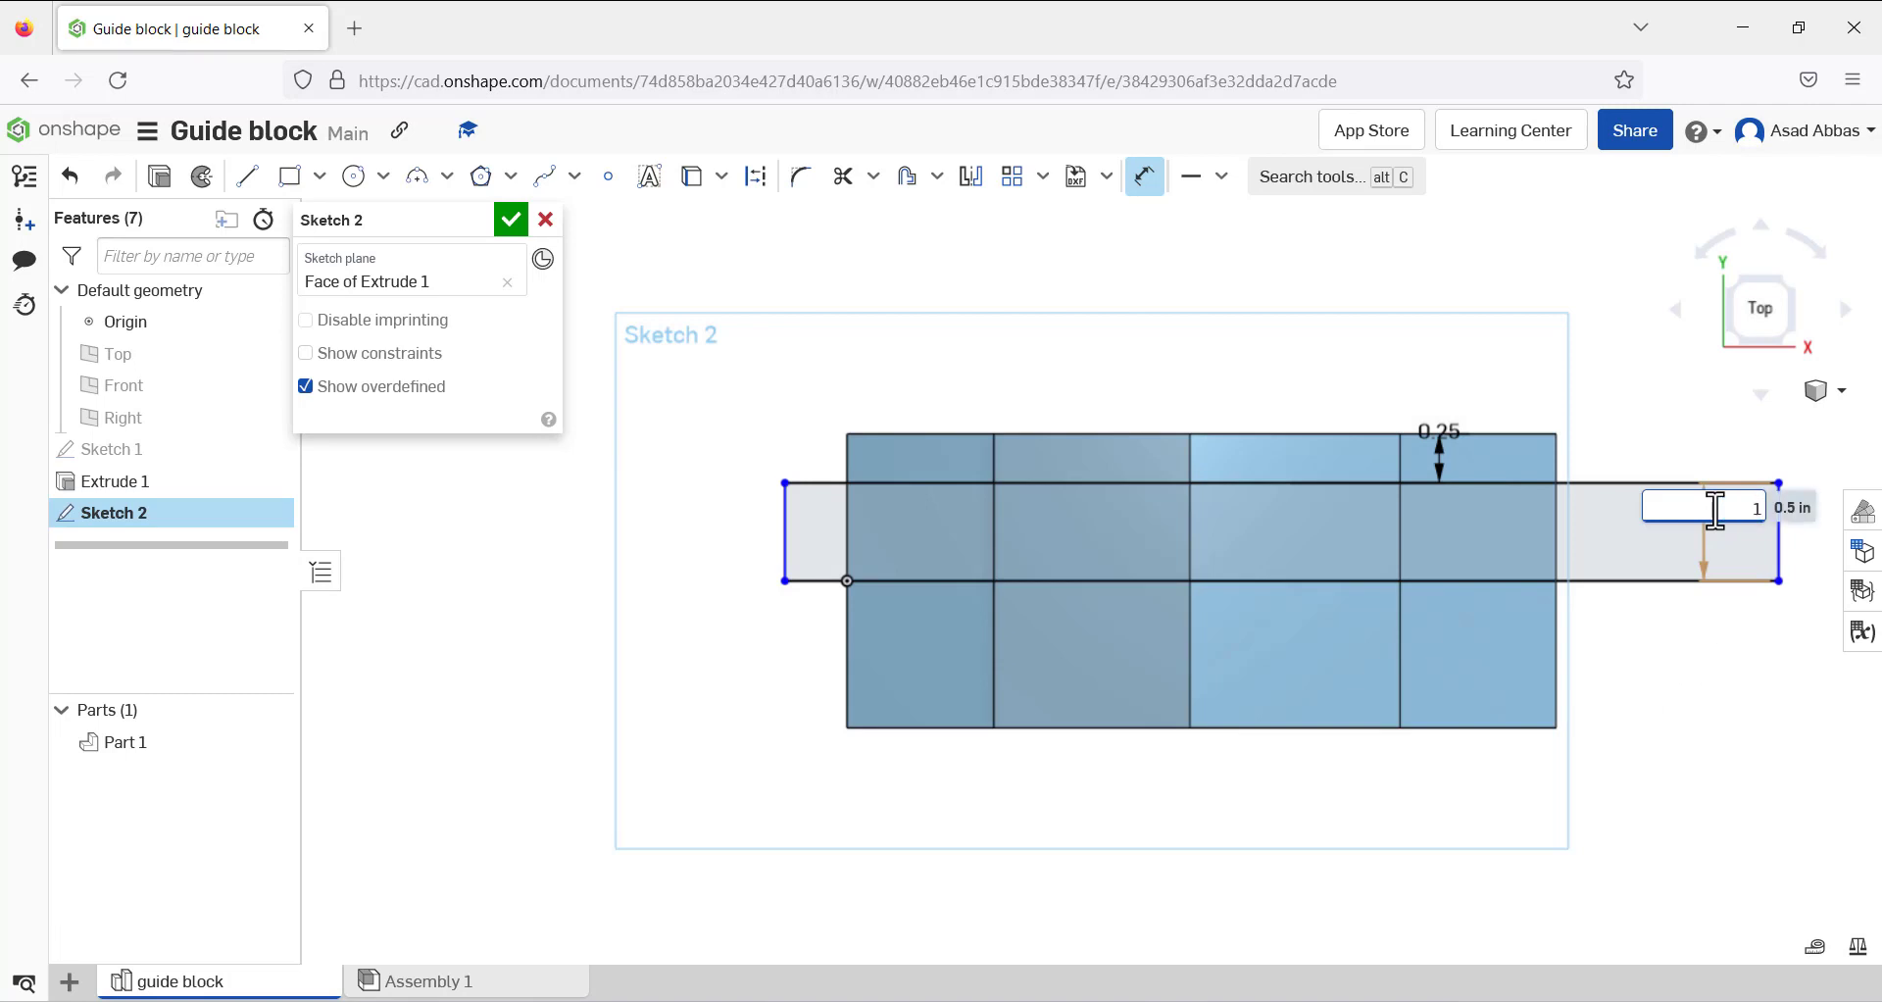
key("Return")
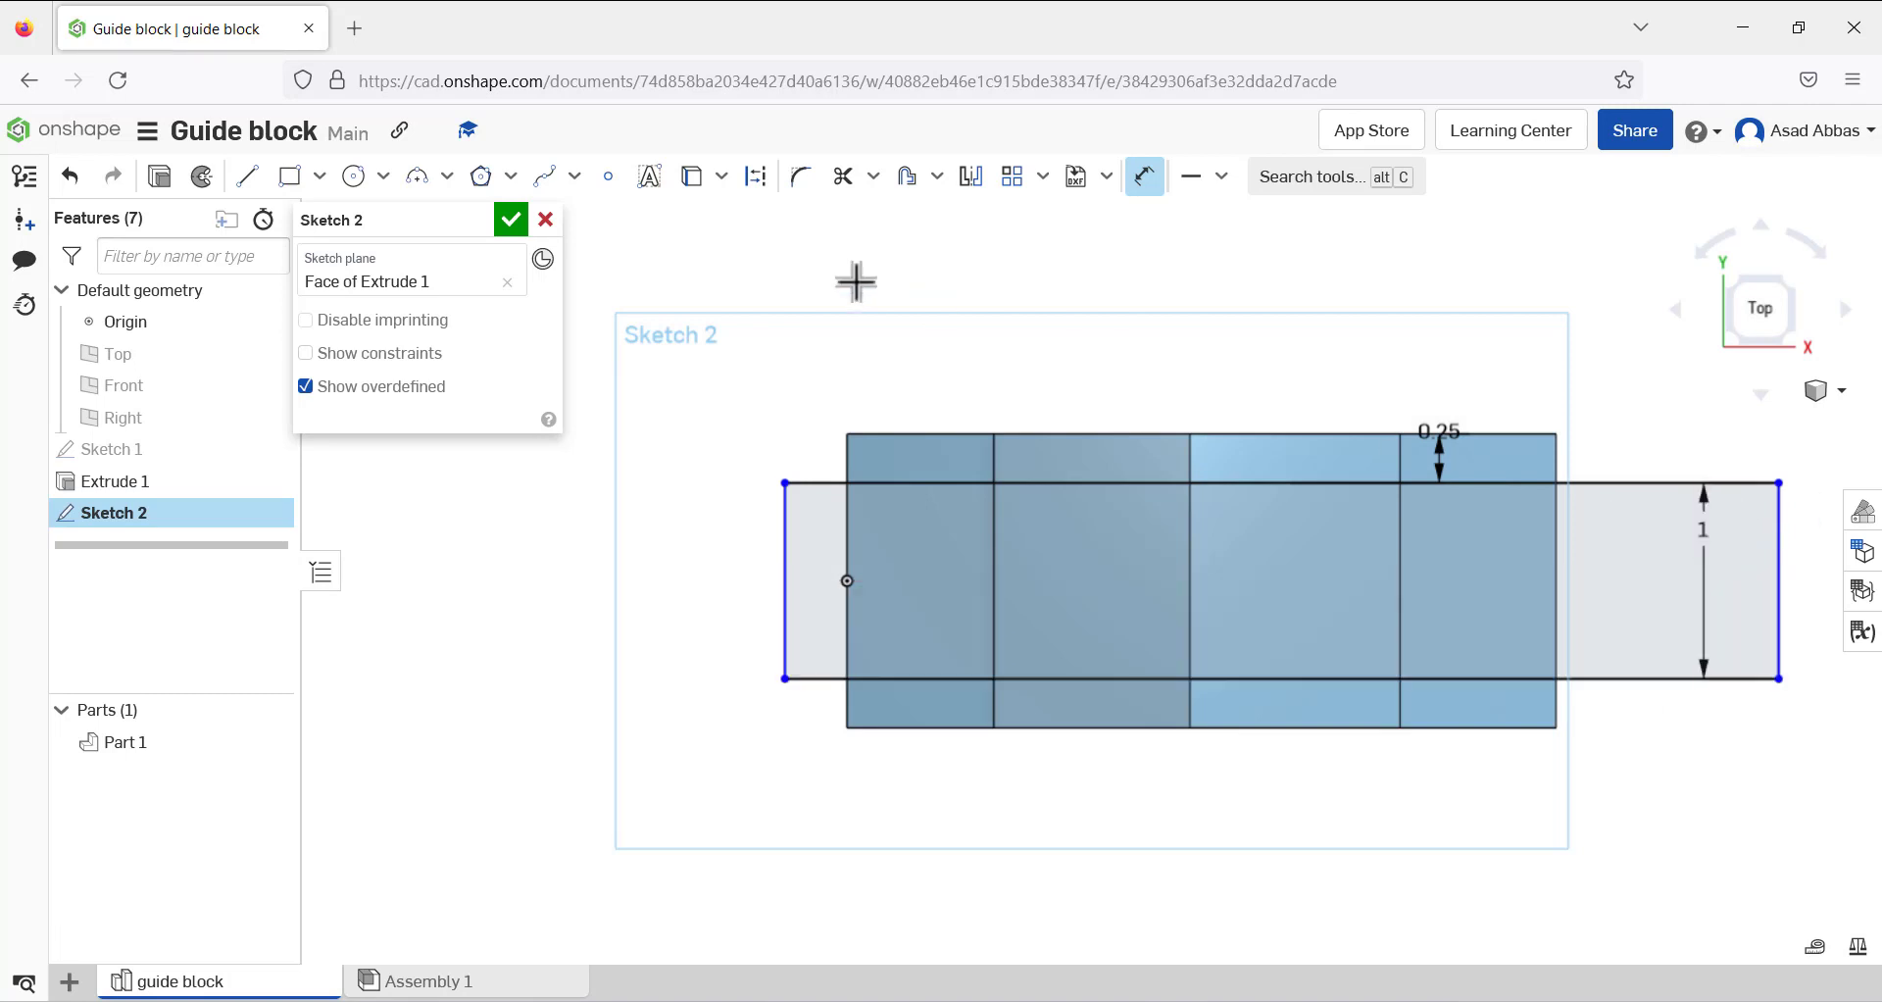
right_click(801, 245)
left_click(864, 274)
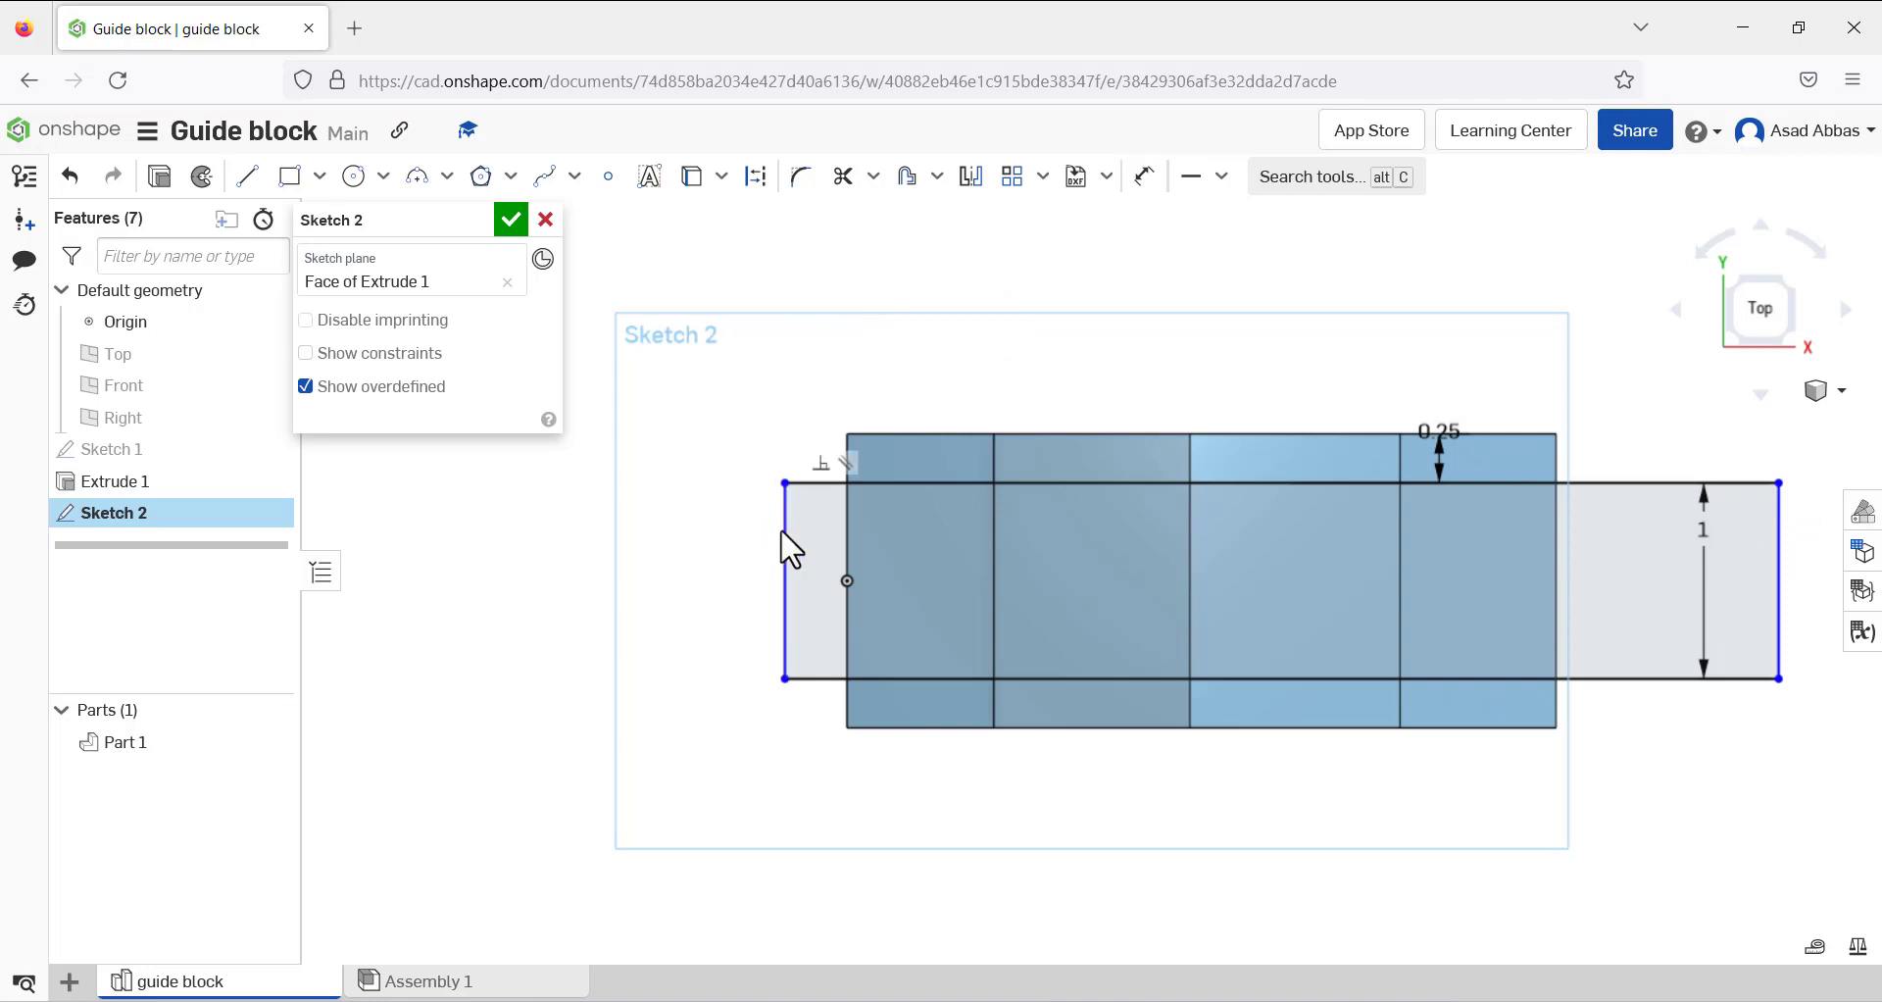
Move the rectangle's short edge at the stepped end inside the block and dimension it 0.25 in from the block's end edge
left_click_drag(784, 530, 932, 550)
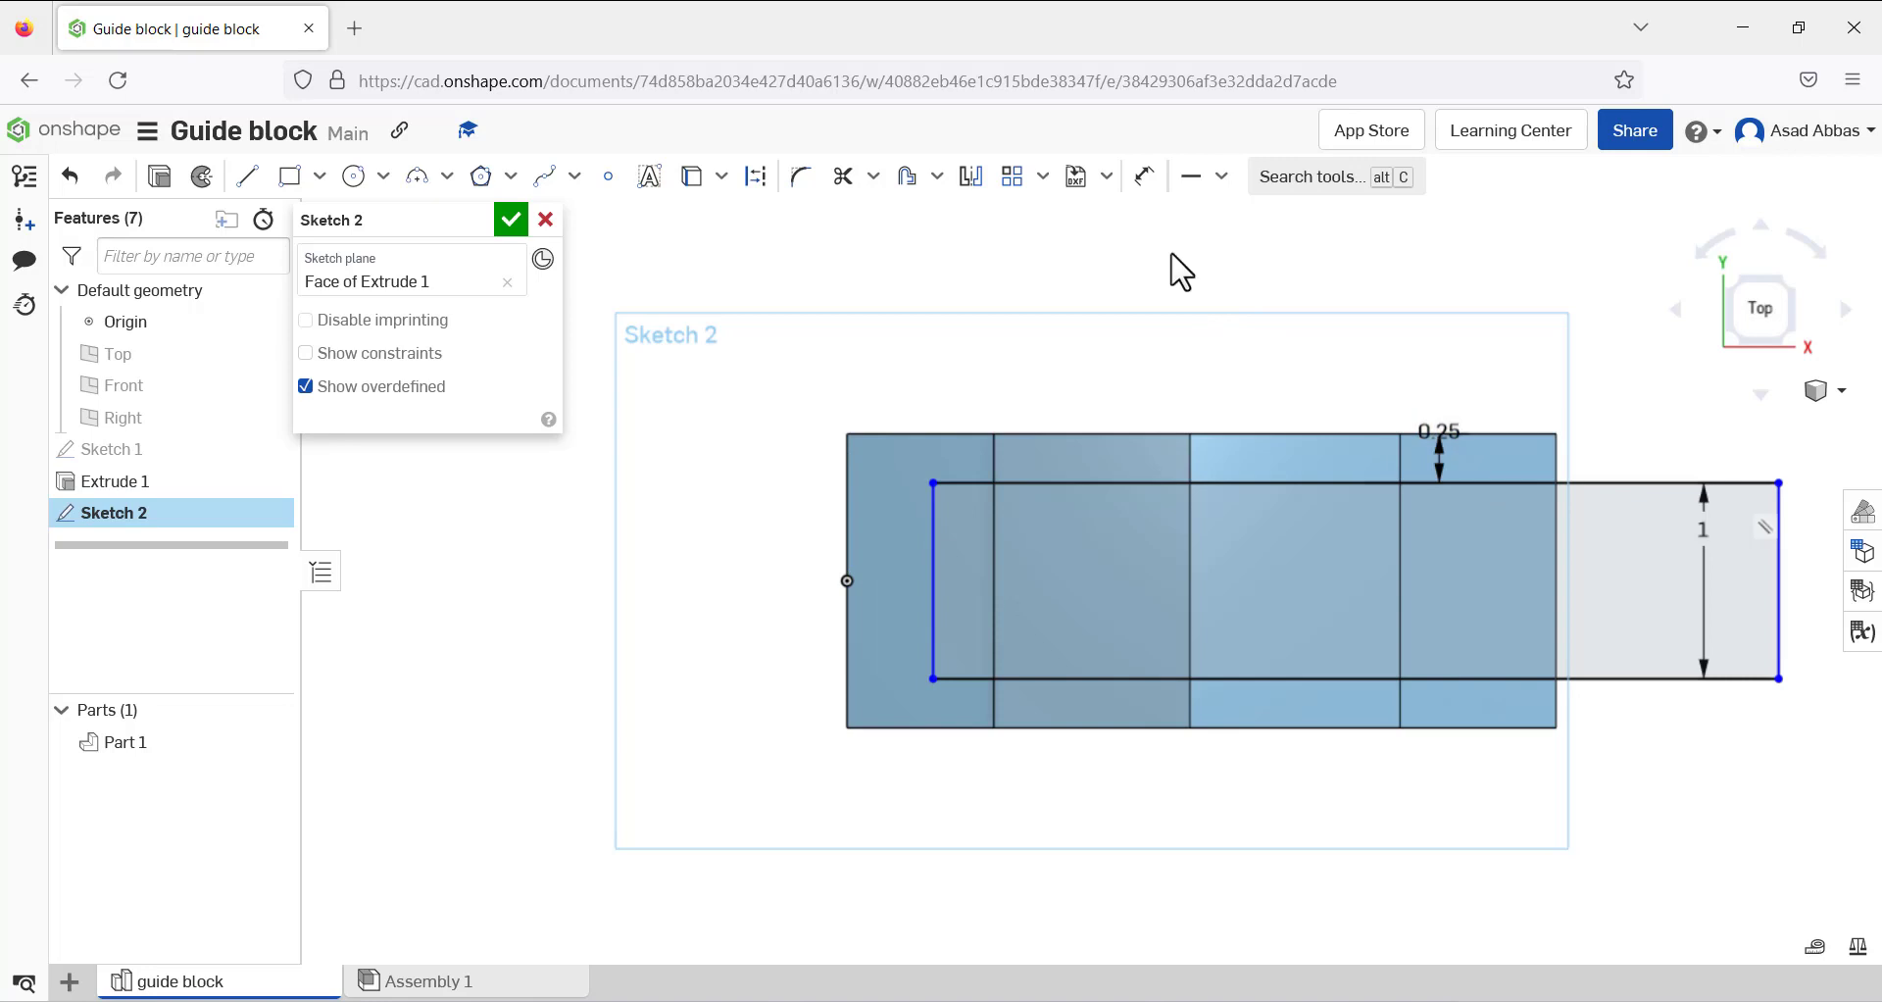
left_click(1146, 178)
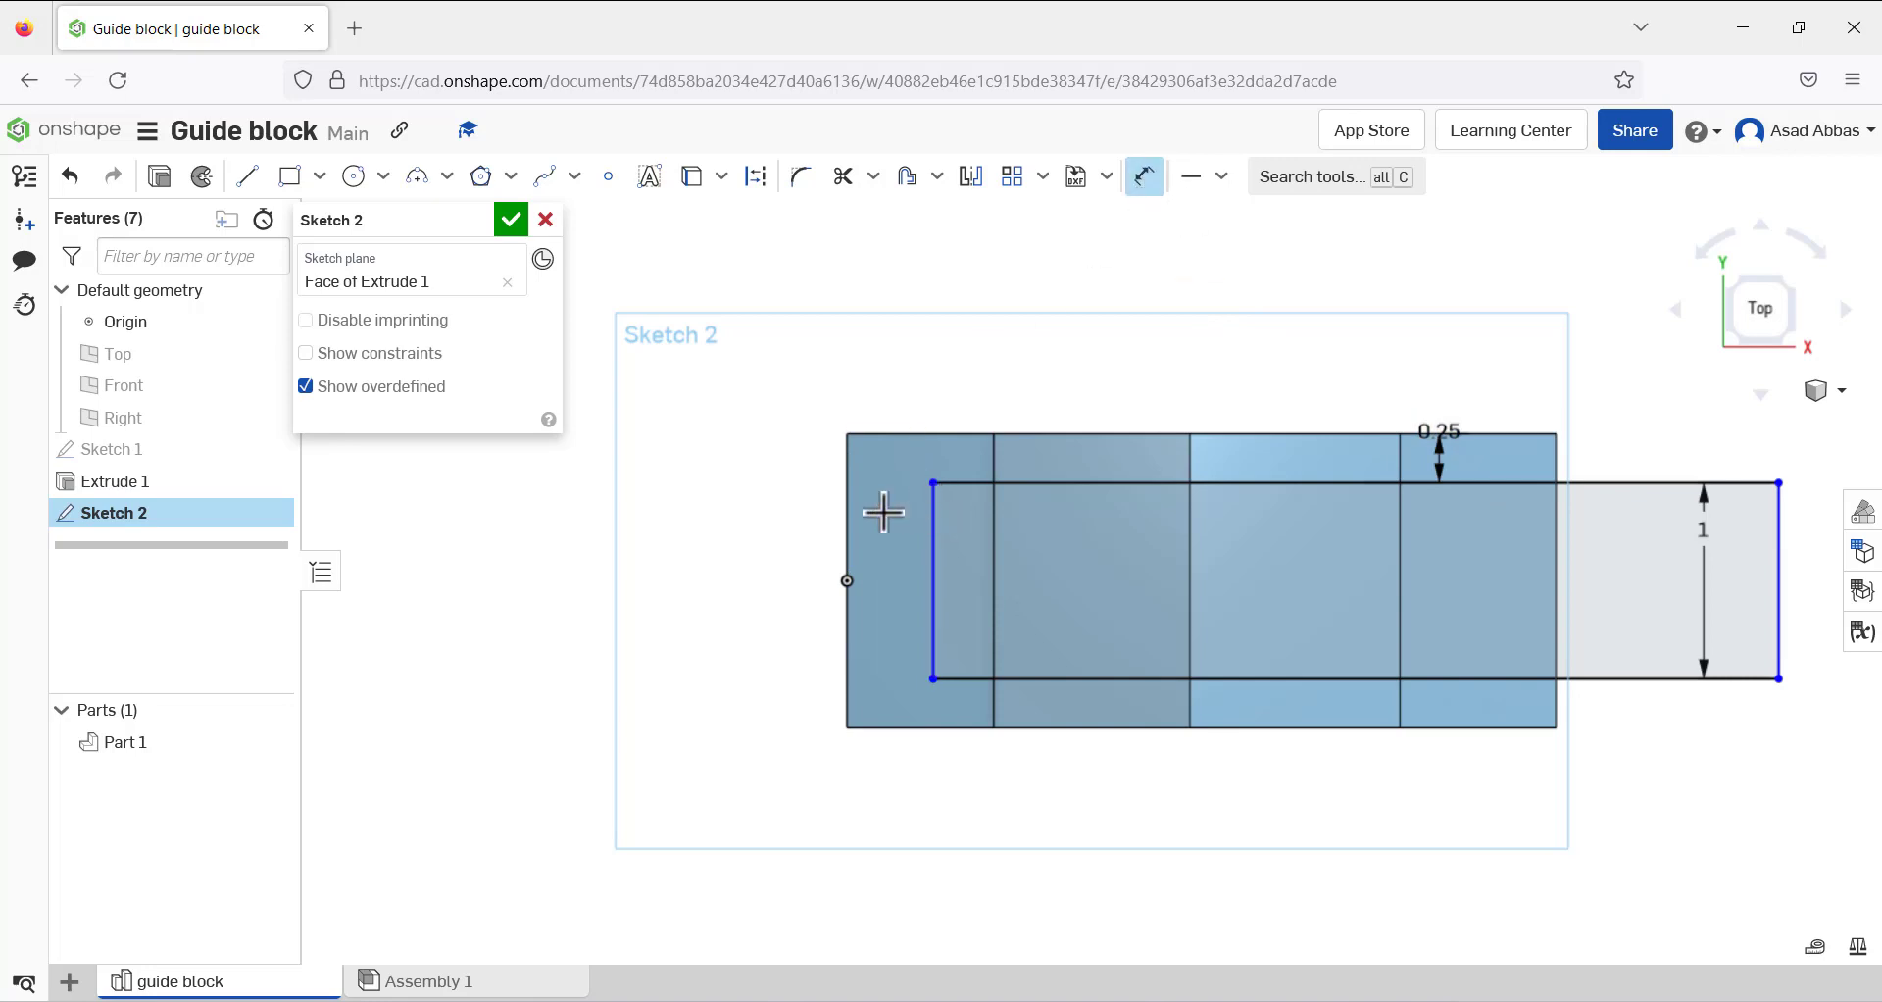
left_click(848, 510)
left_click(932, 490)
left_click(903, 328)
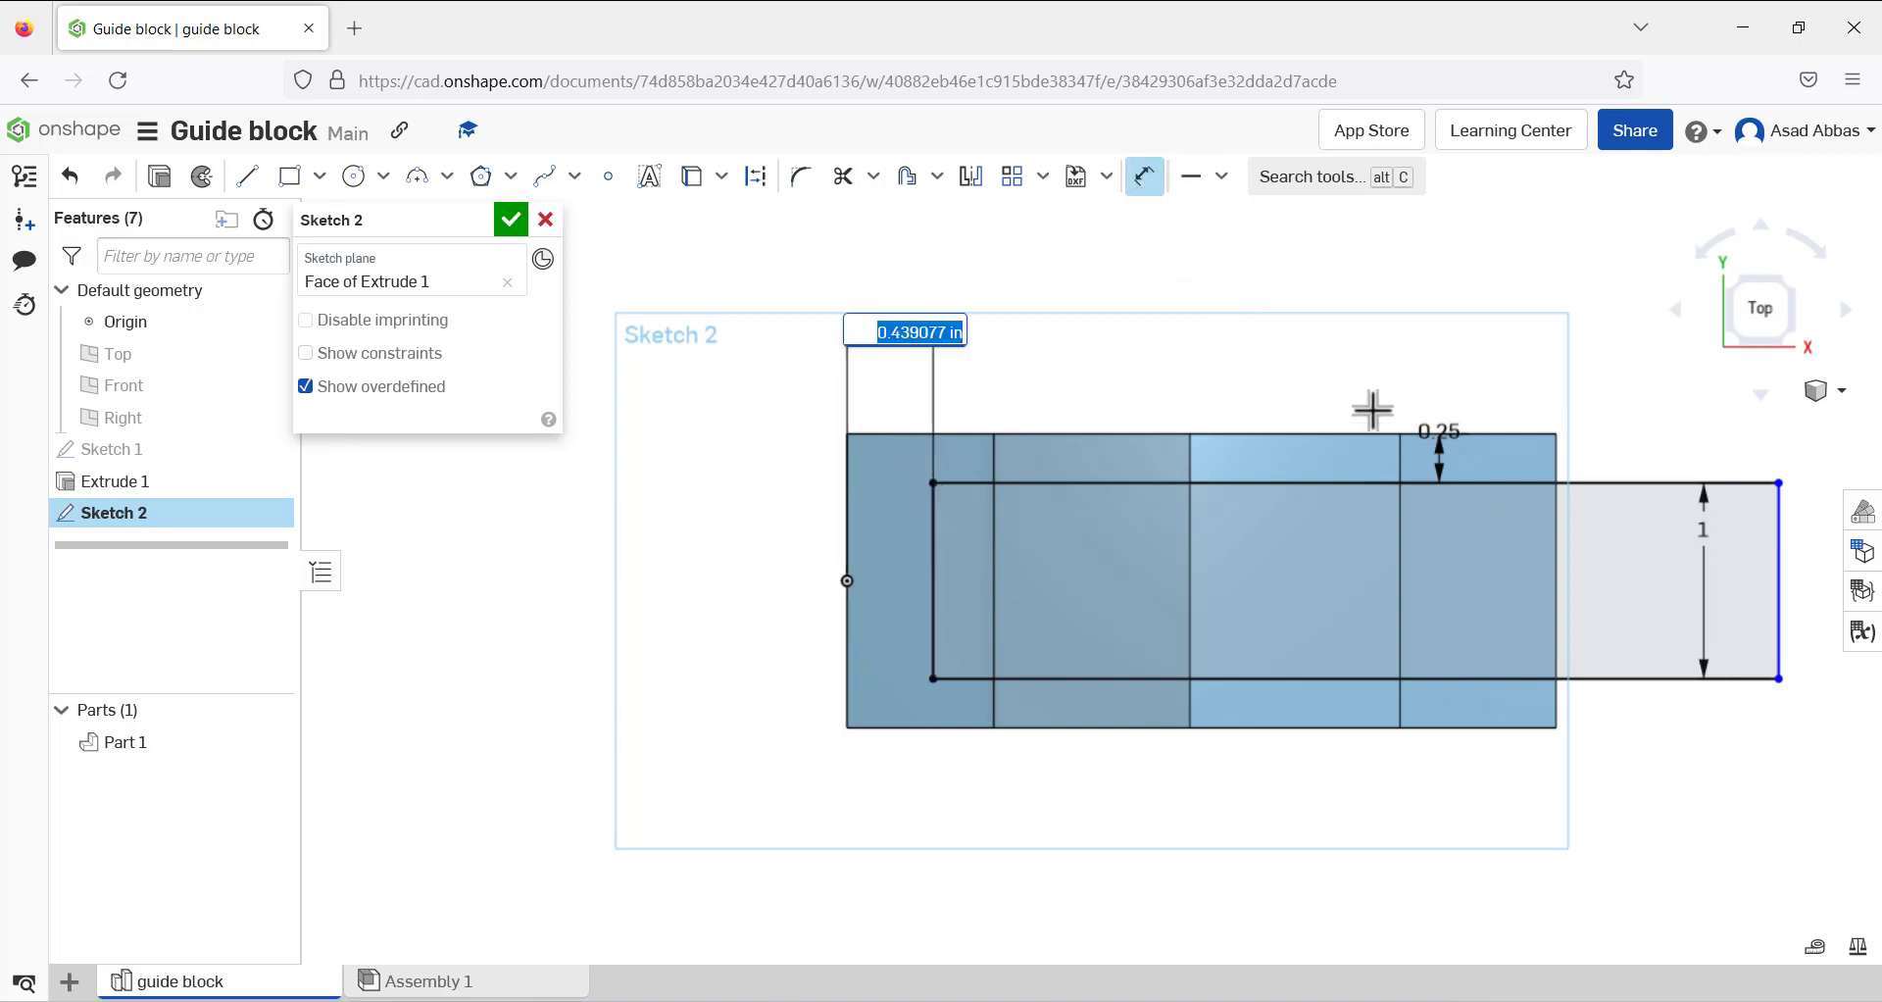
type("0.25")
key("Return")
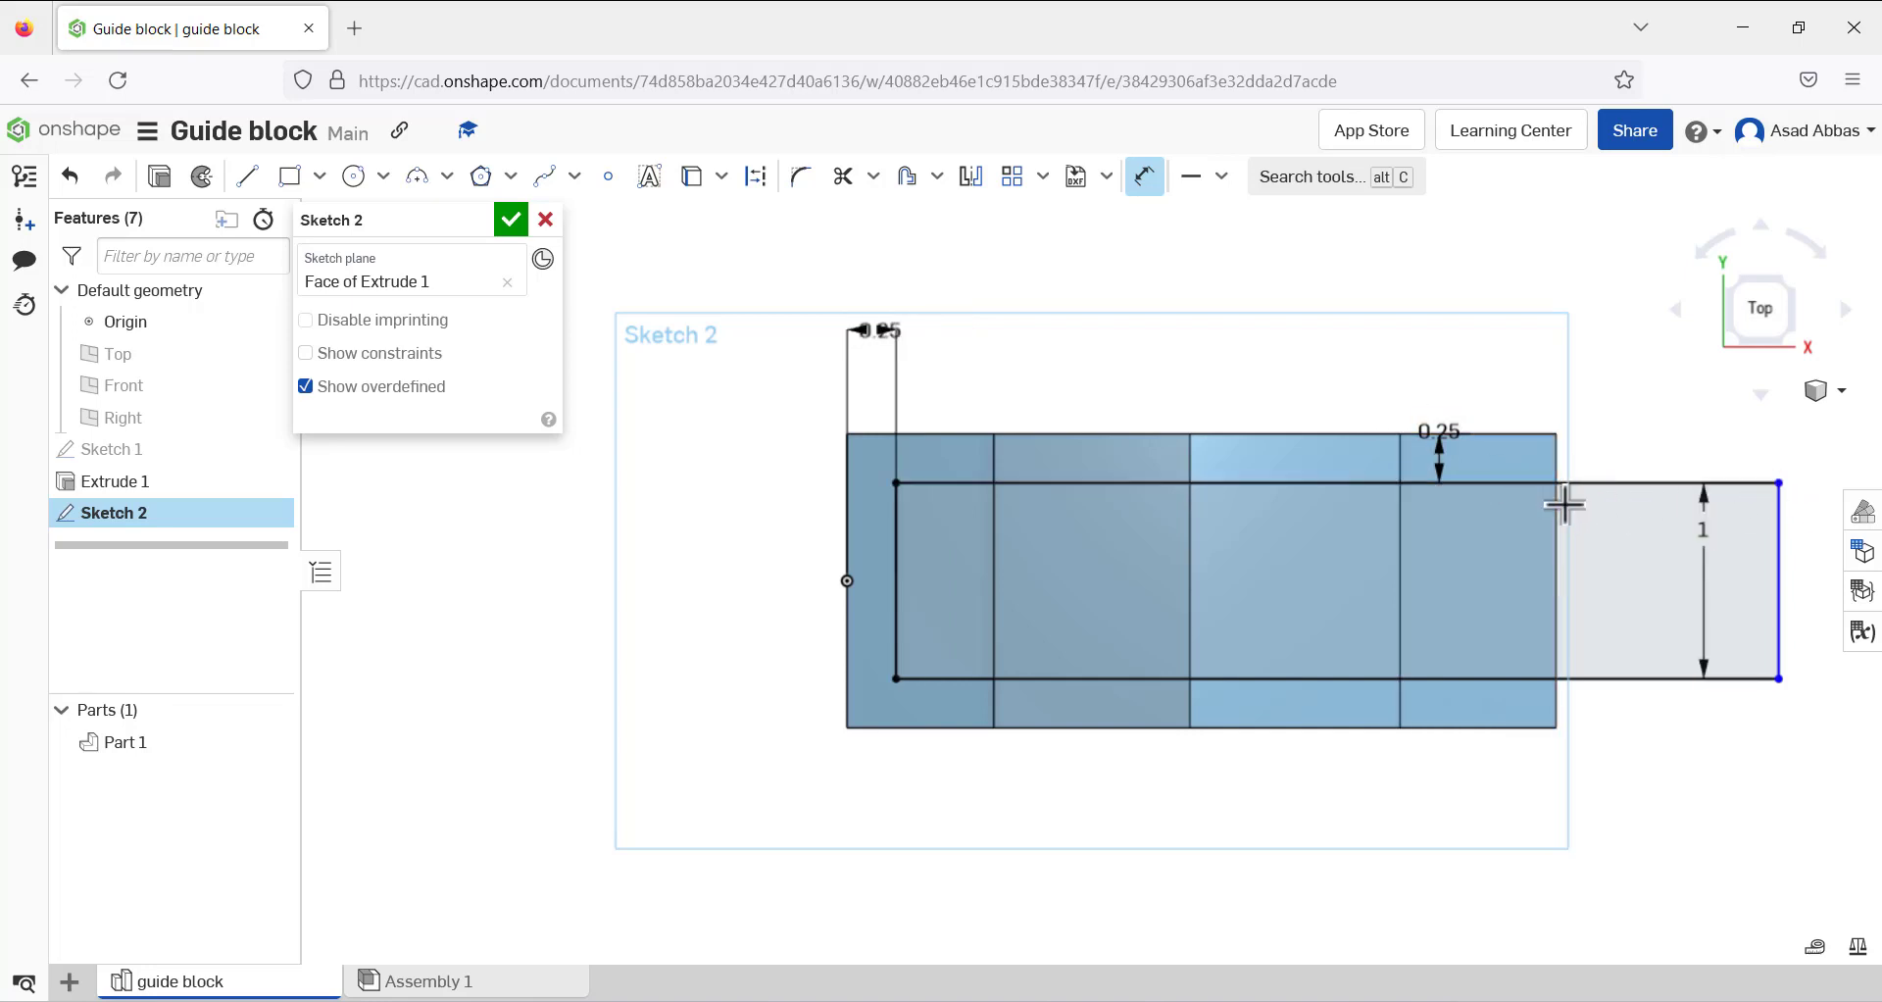
Dimension the rectangle's other short edge 0.25 in beyond the block's sloped end and accept the sketch
mouse_move(1567, 500)
right_mouse_down()
mouse_move(1558, 450)
mouse_move(1576, 490)
right_mouse_up()
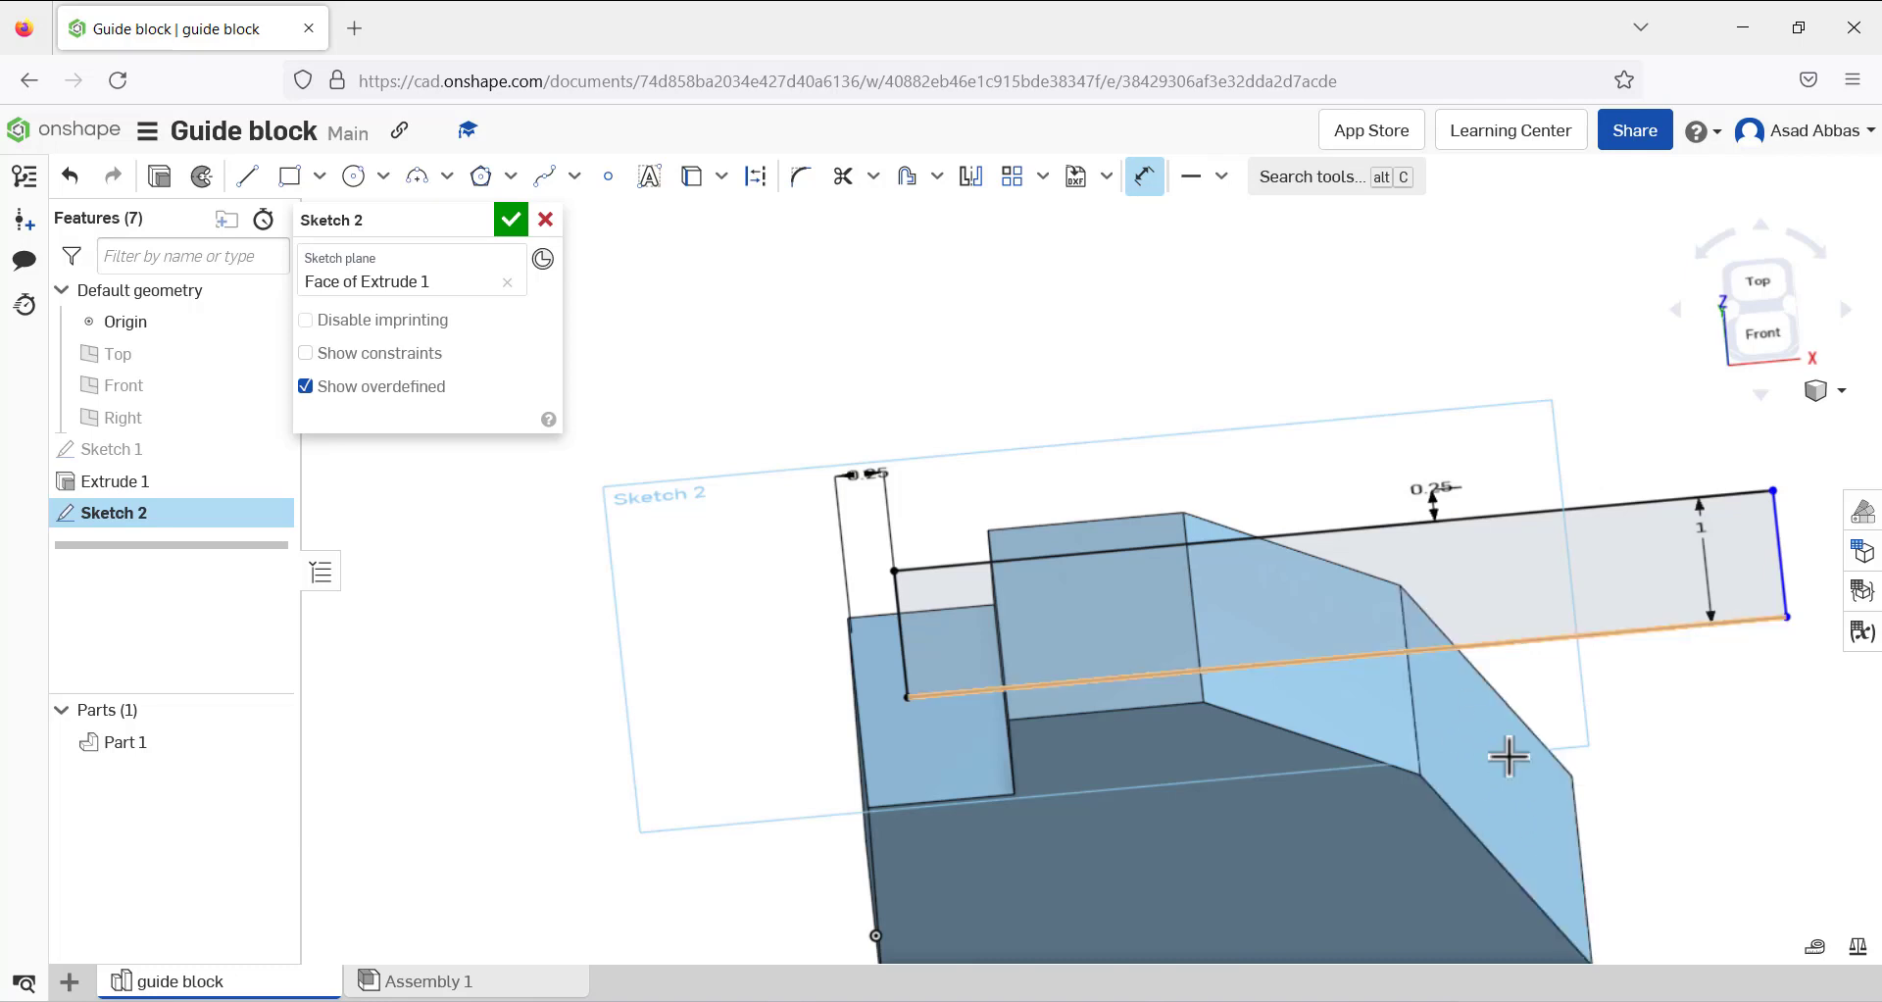
right_click(1422, 288)
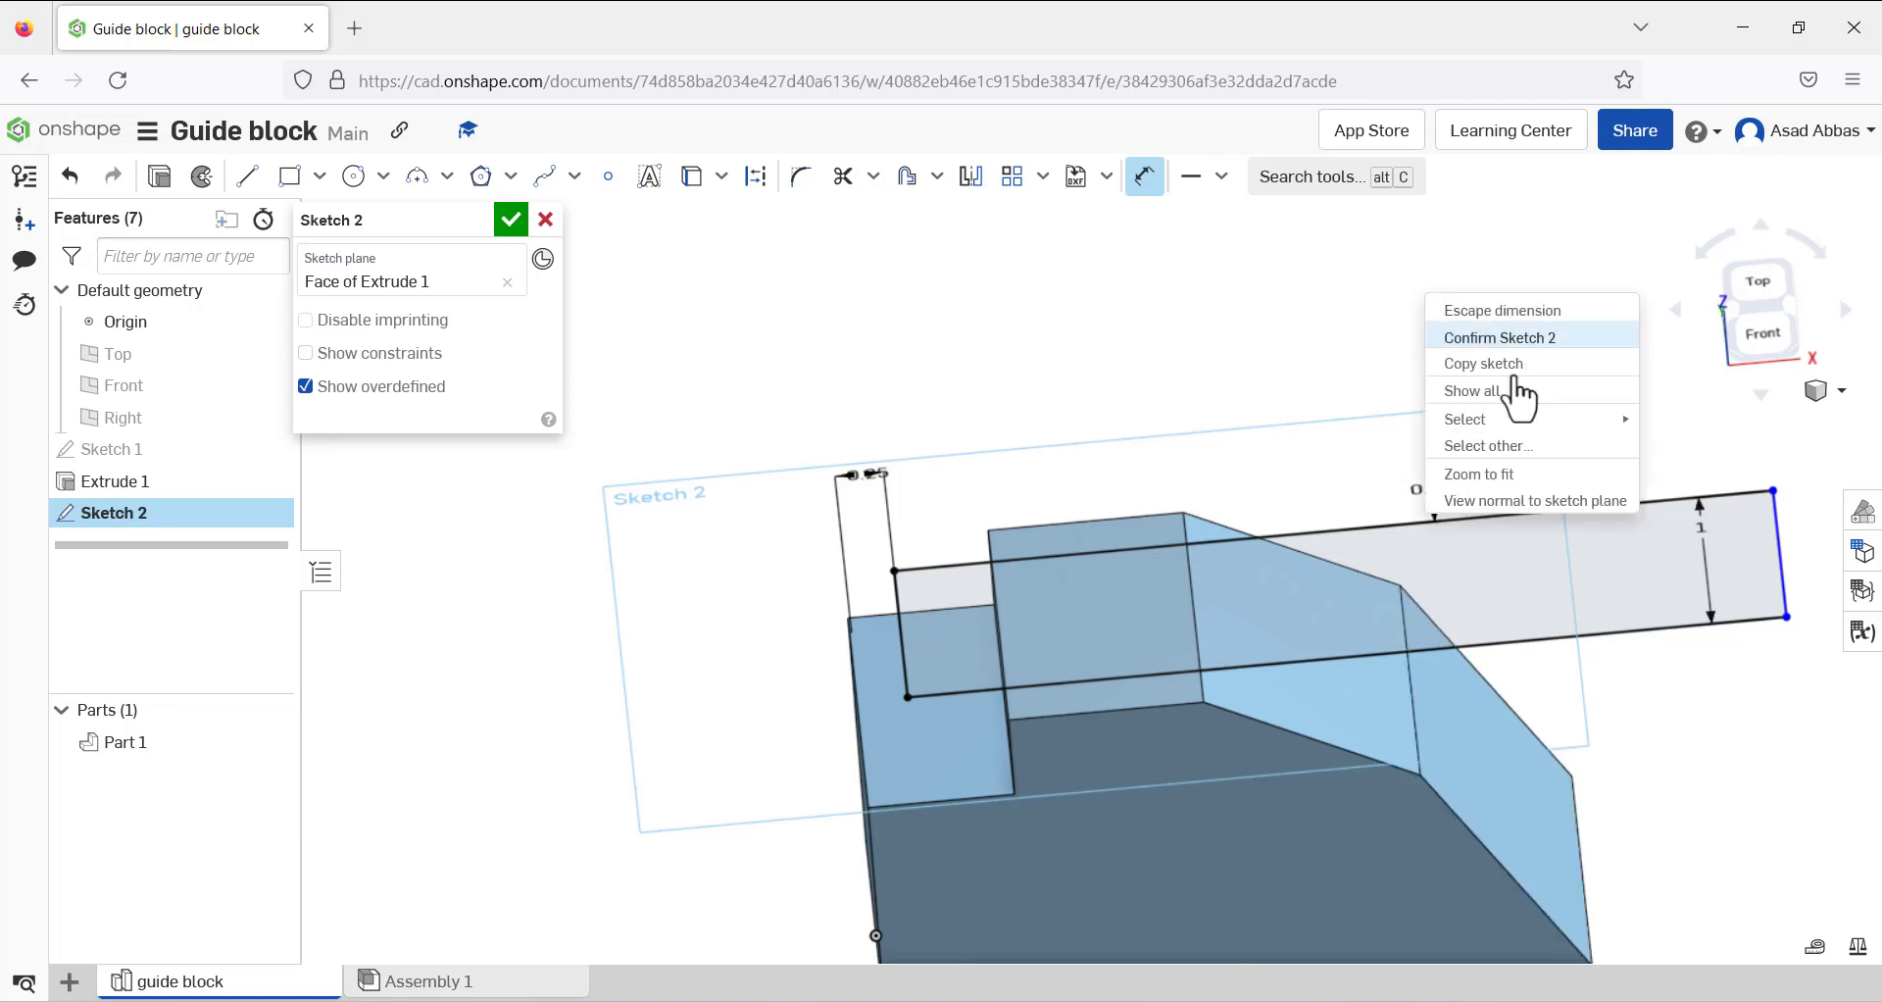
left_click(1533, 512)
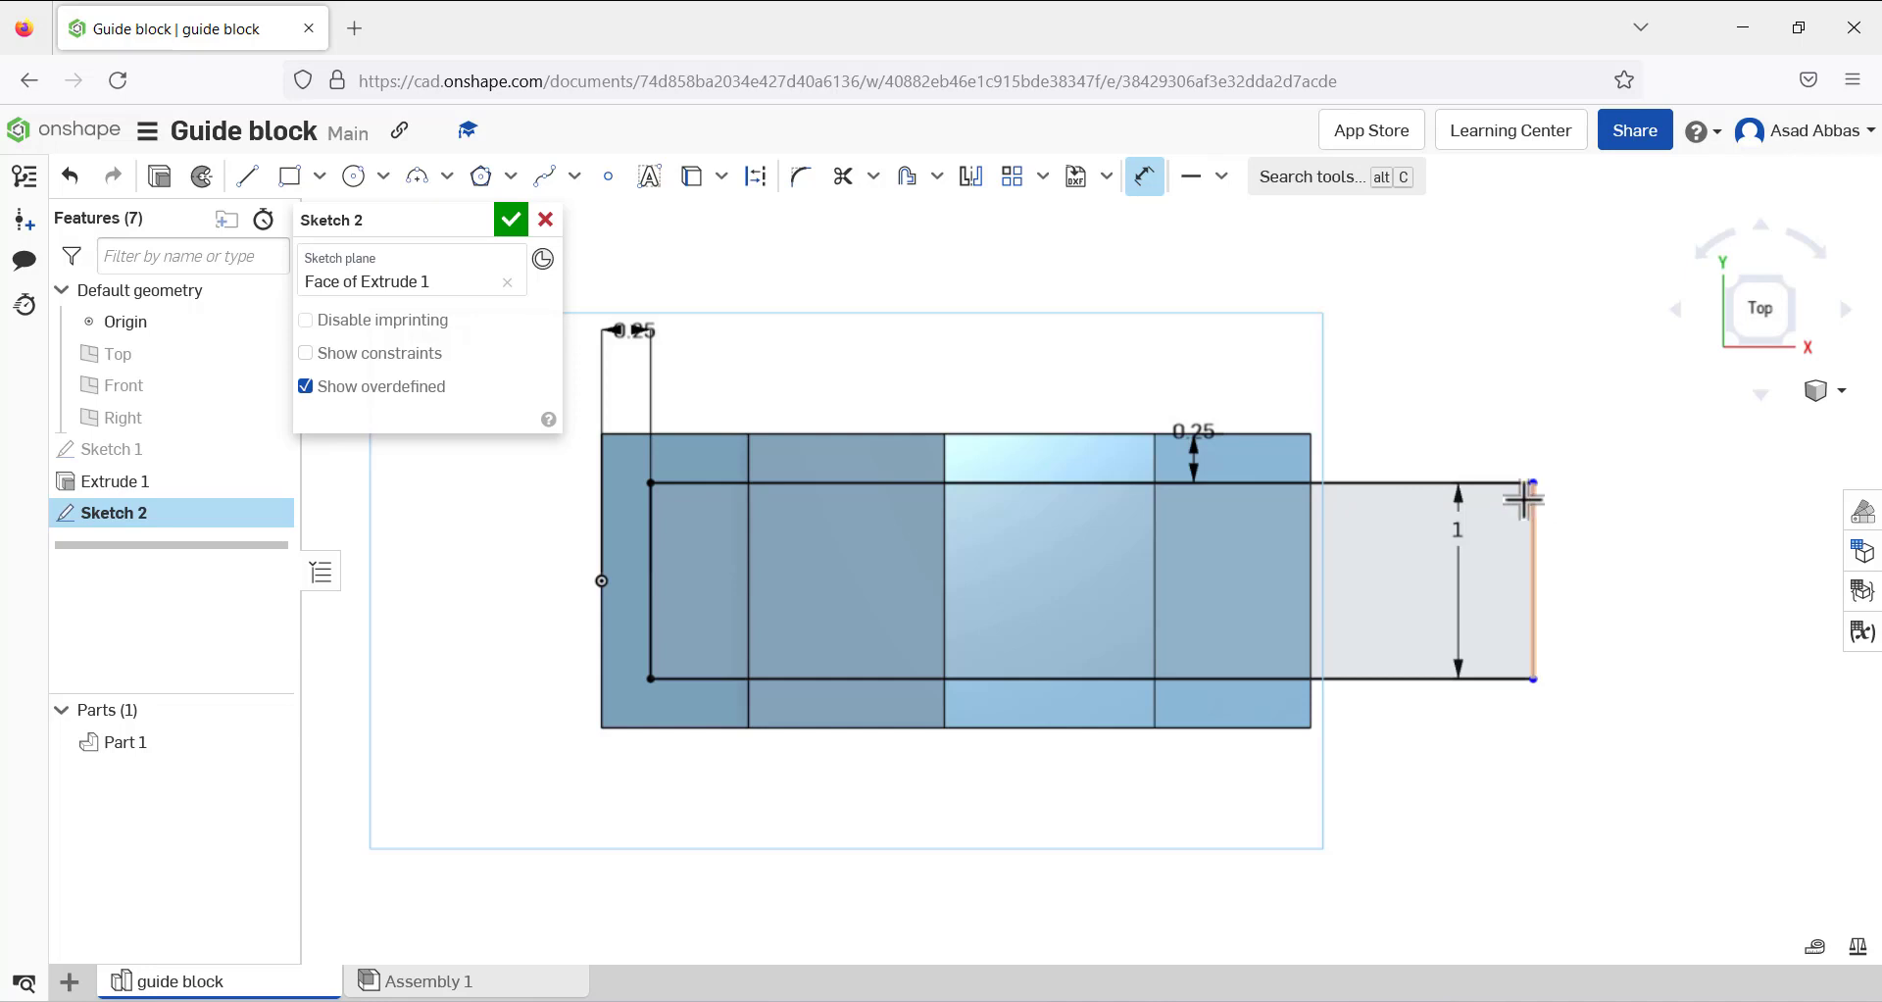
left_click(1311, 519)
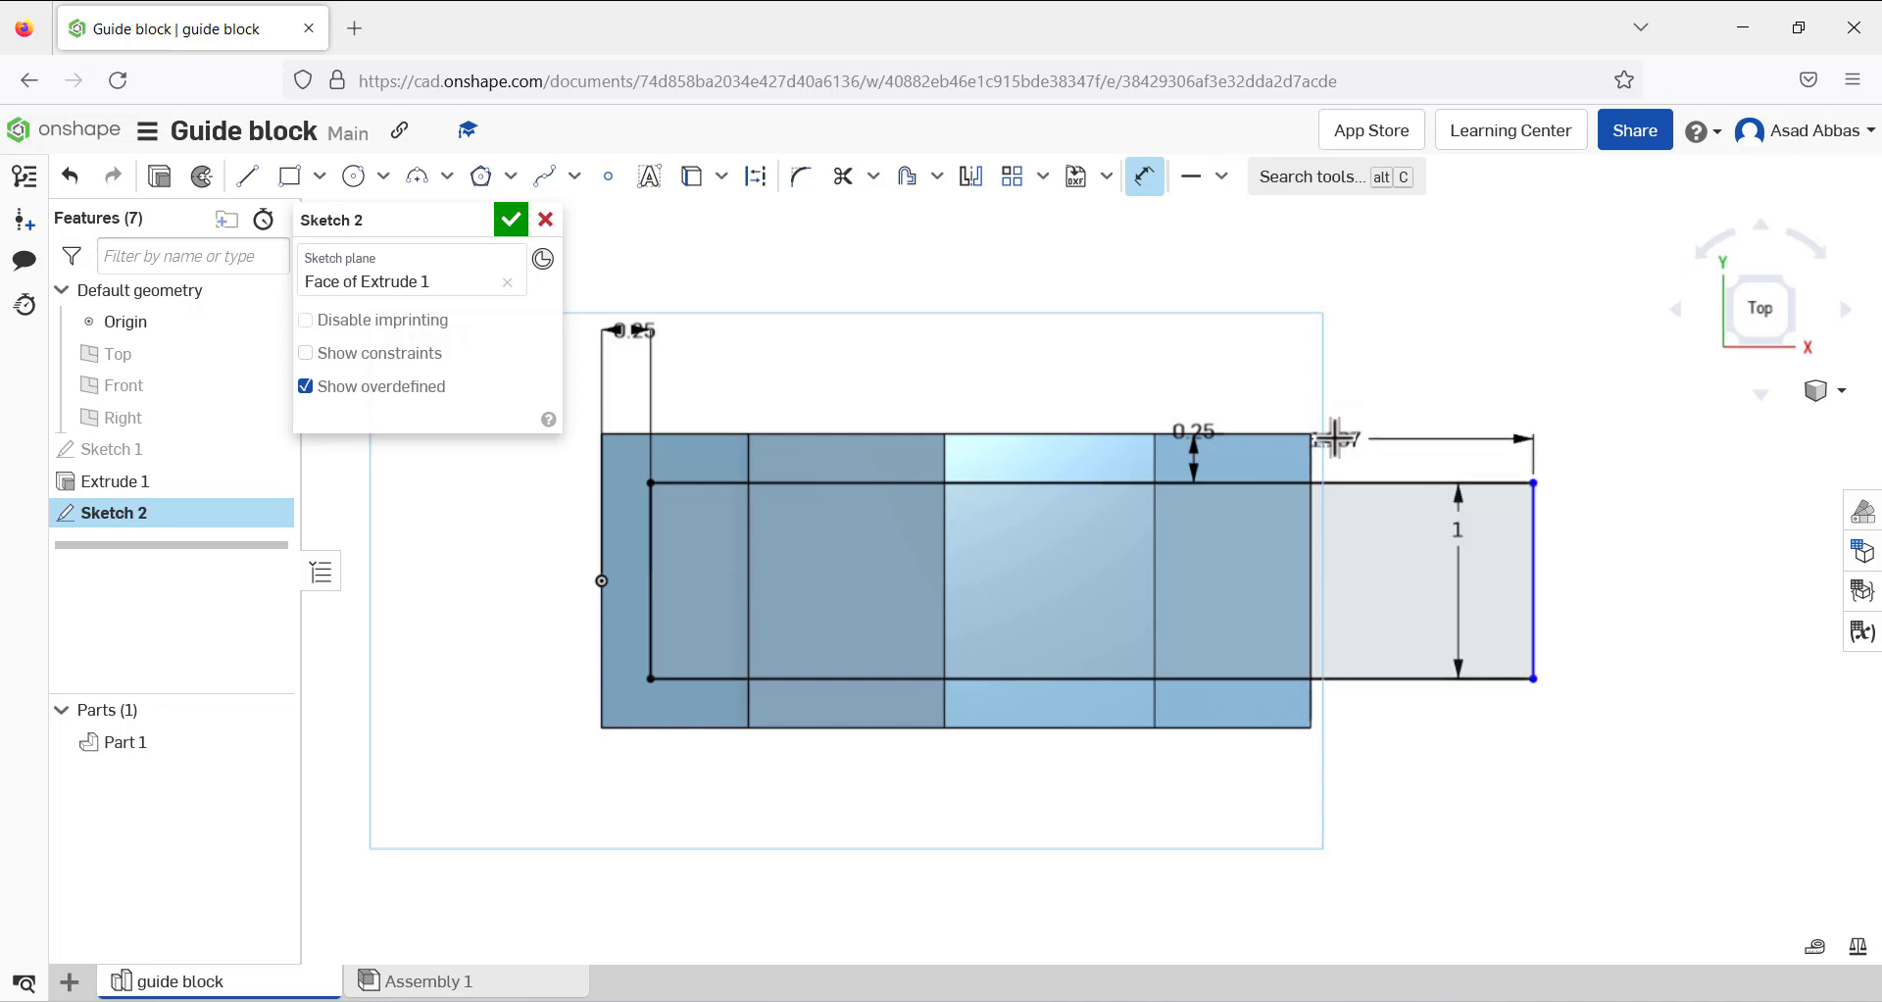
left_click(1392, 434)
type("0")
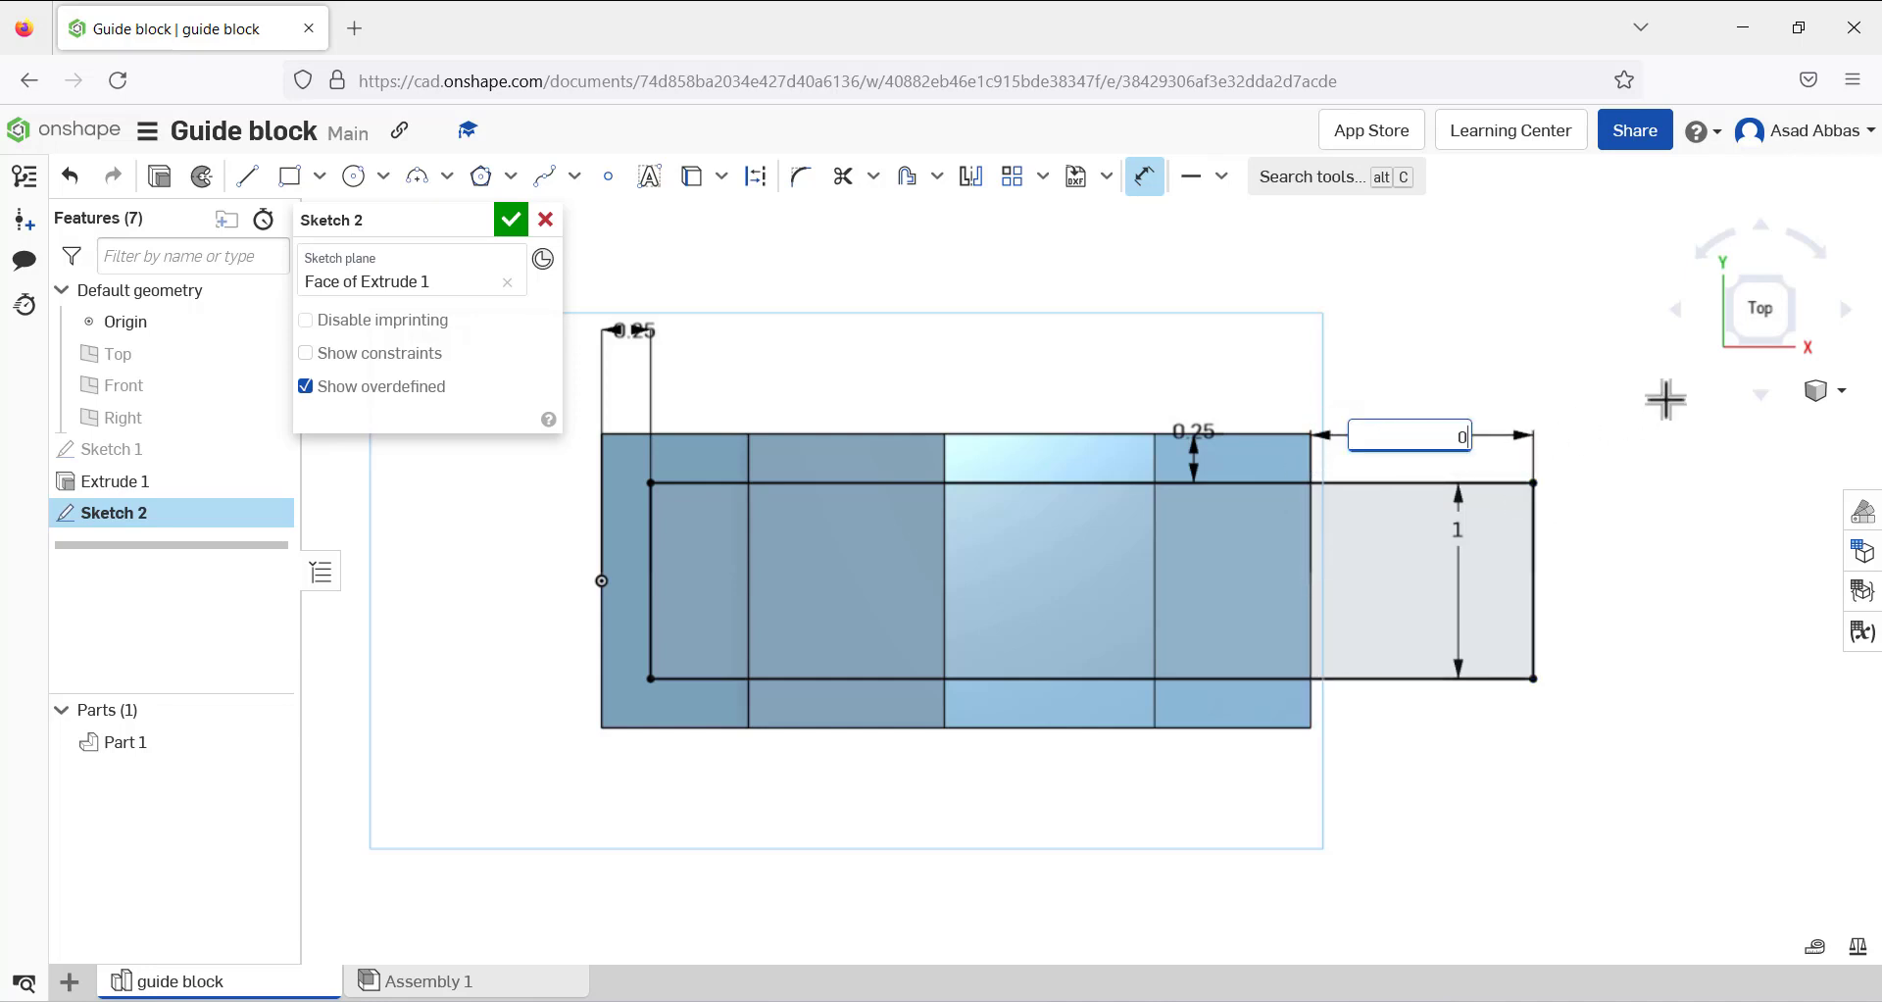
type(".25")
key("Return")
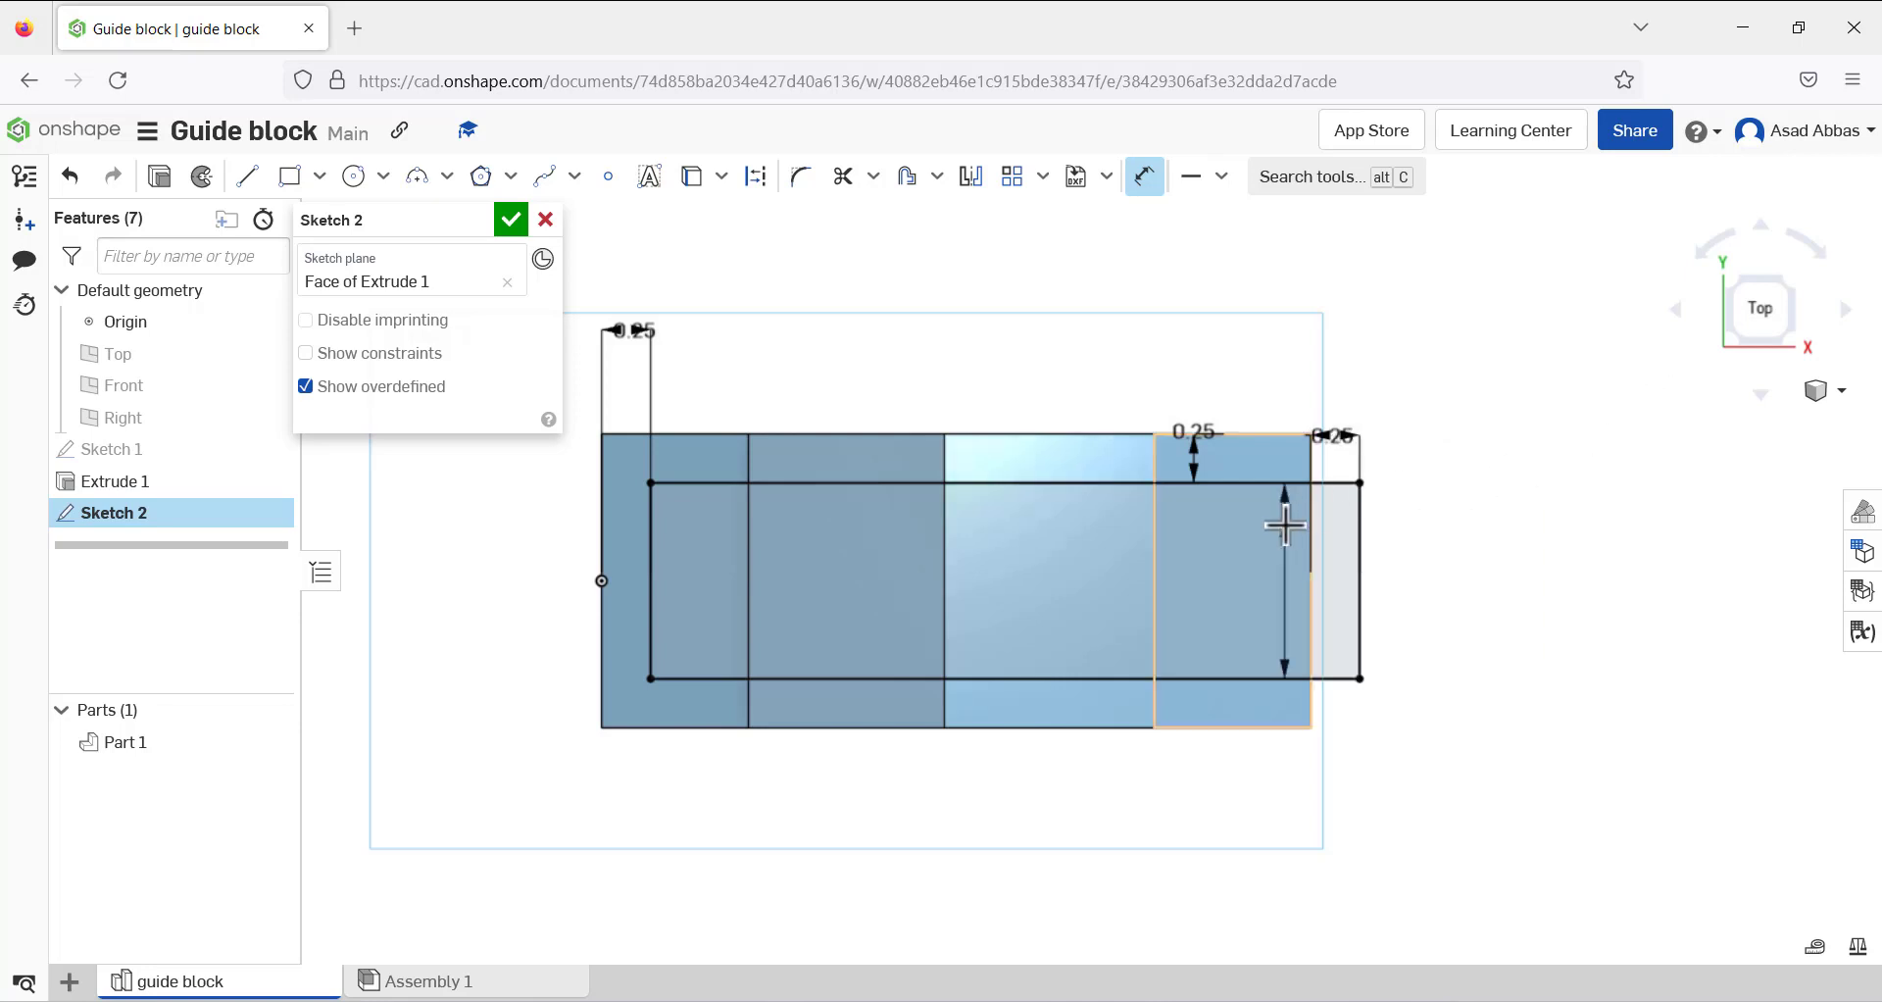
left_click(512, 222)
Set up an Extrude of all three rectangle sketch regions, directed downward into the block, as a Remove operation
key("shift+1")
right_click_drag(487, 384, 476, 485)
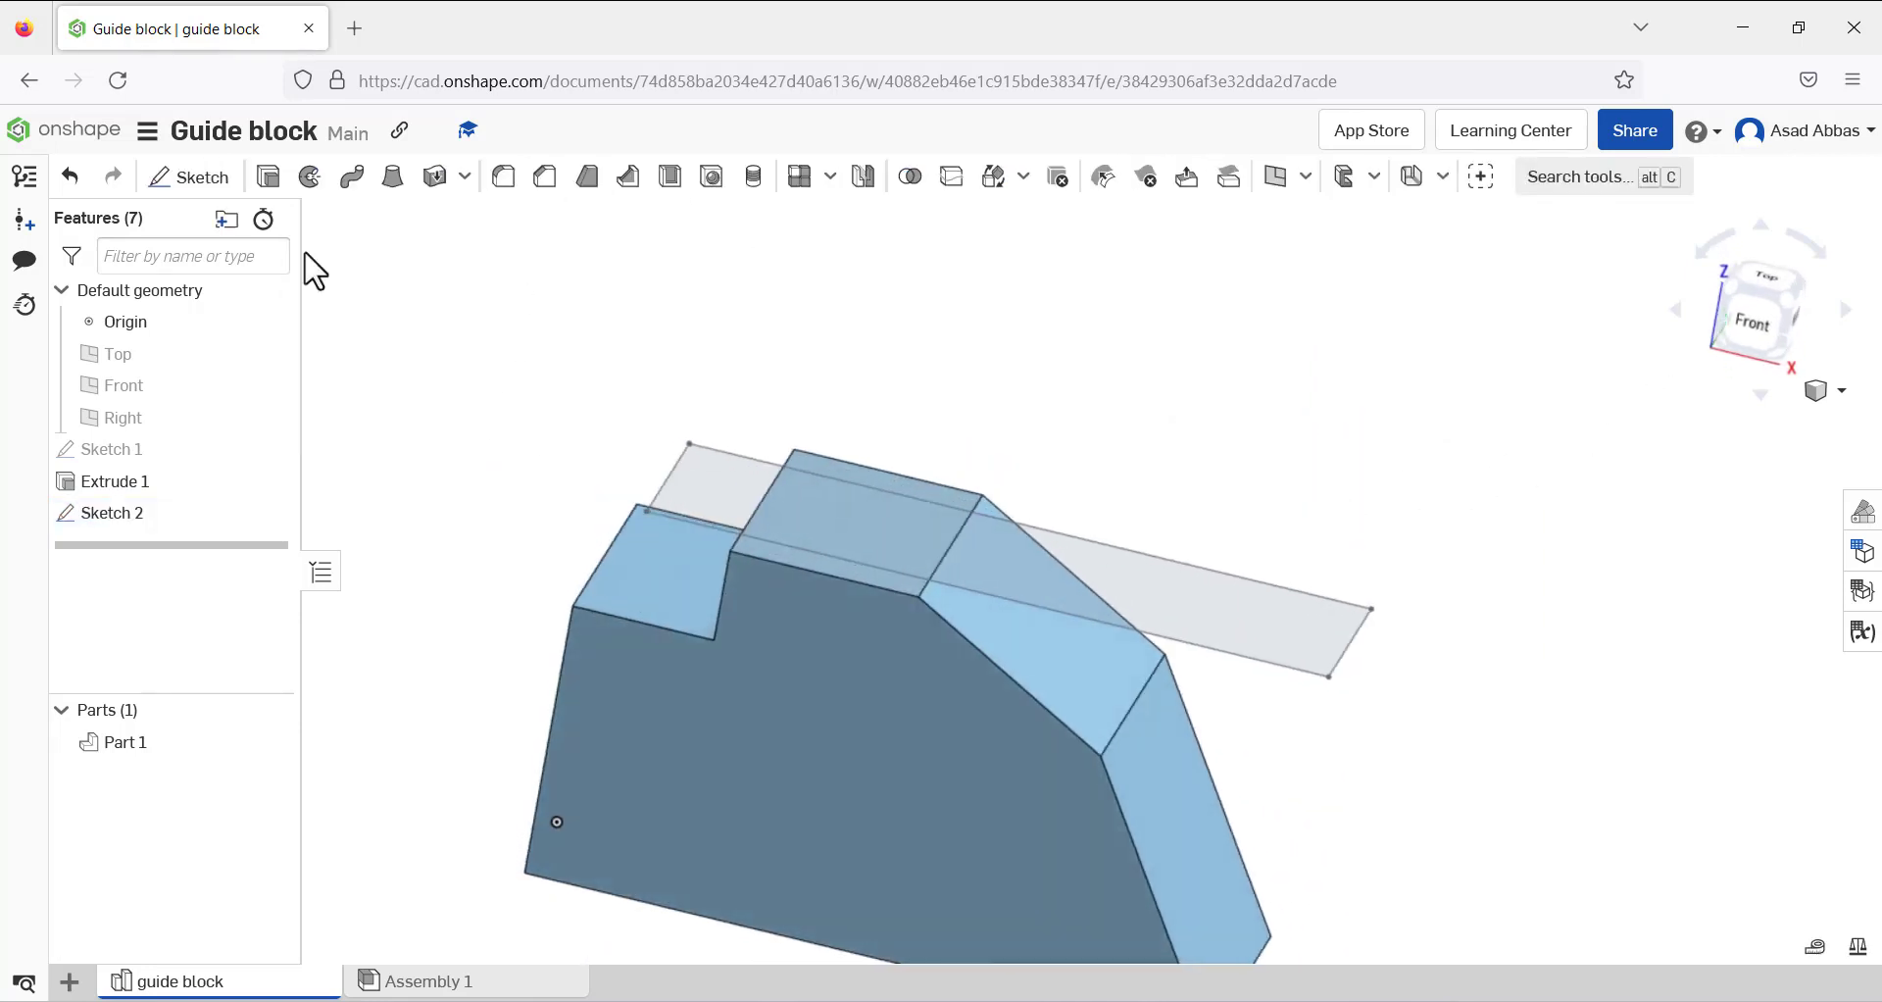
key("shift+e")
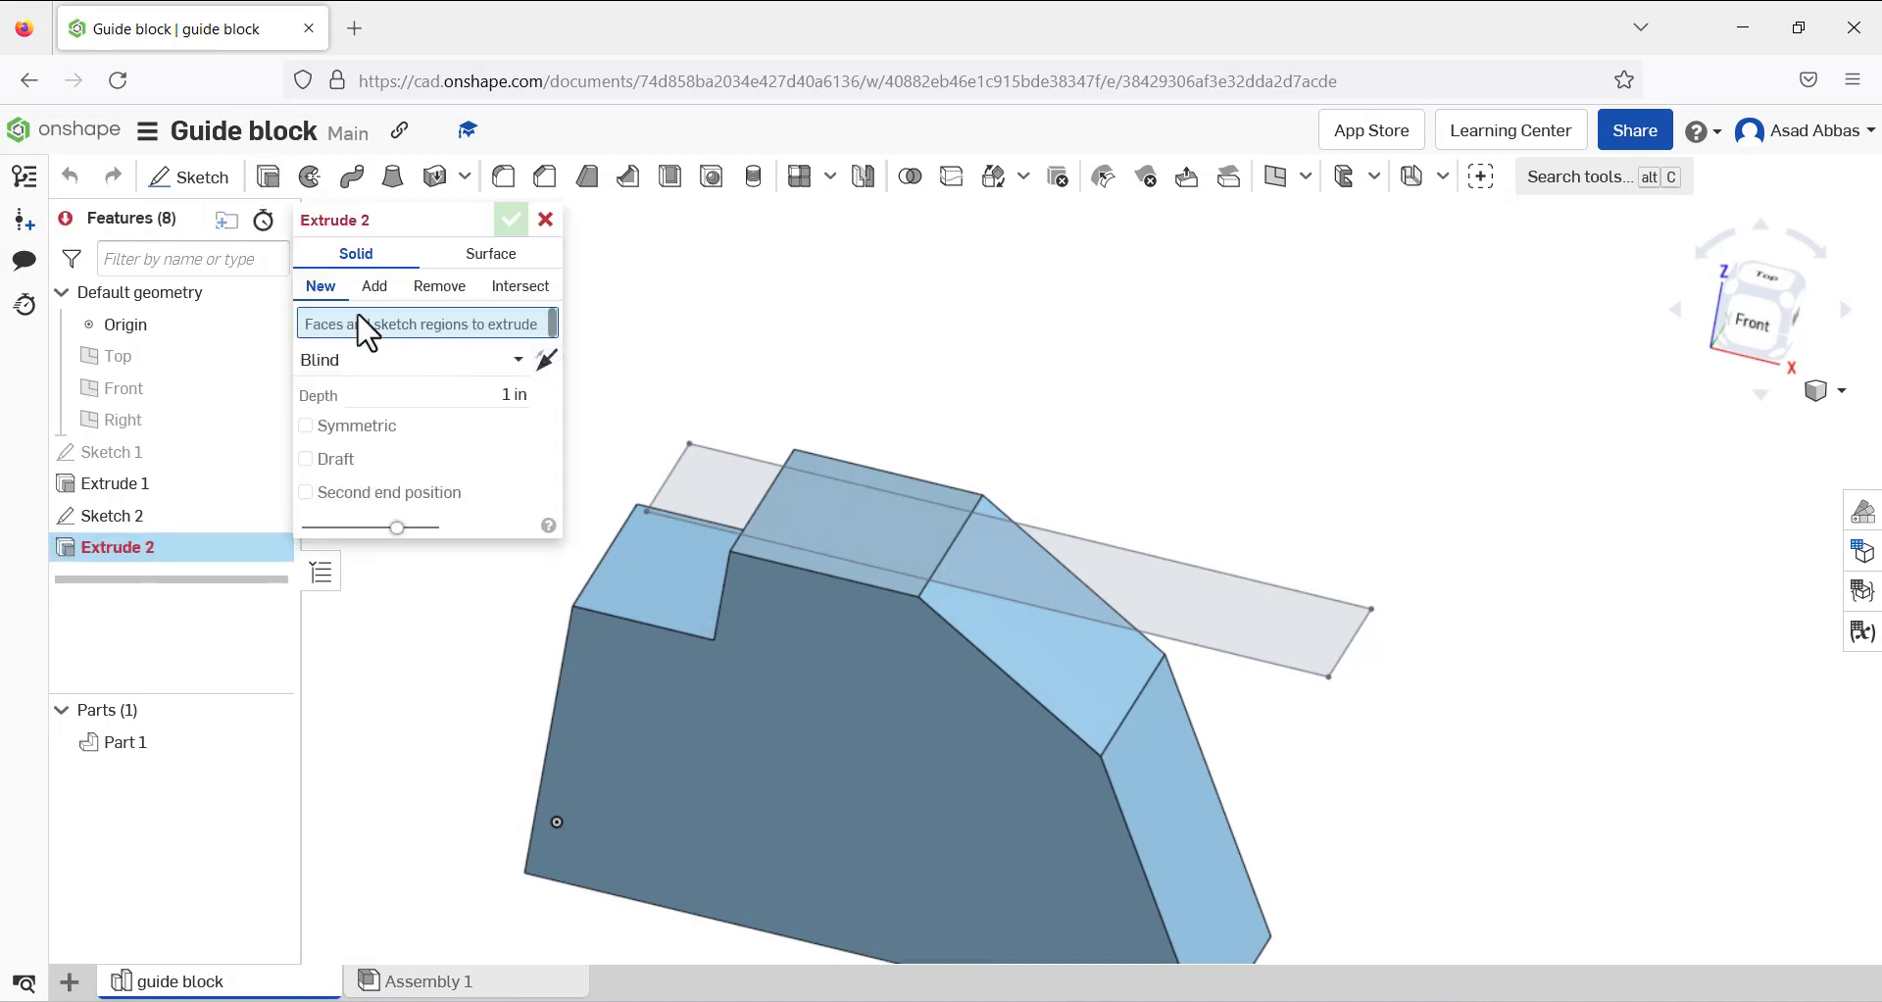
left_click(696, 480)
left_click(849, 511)
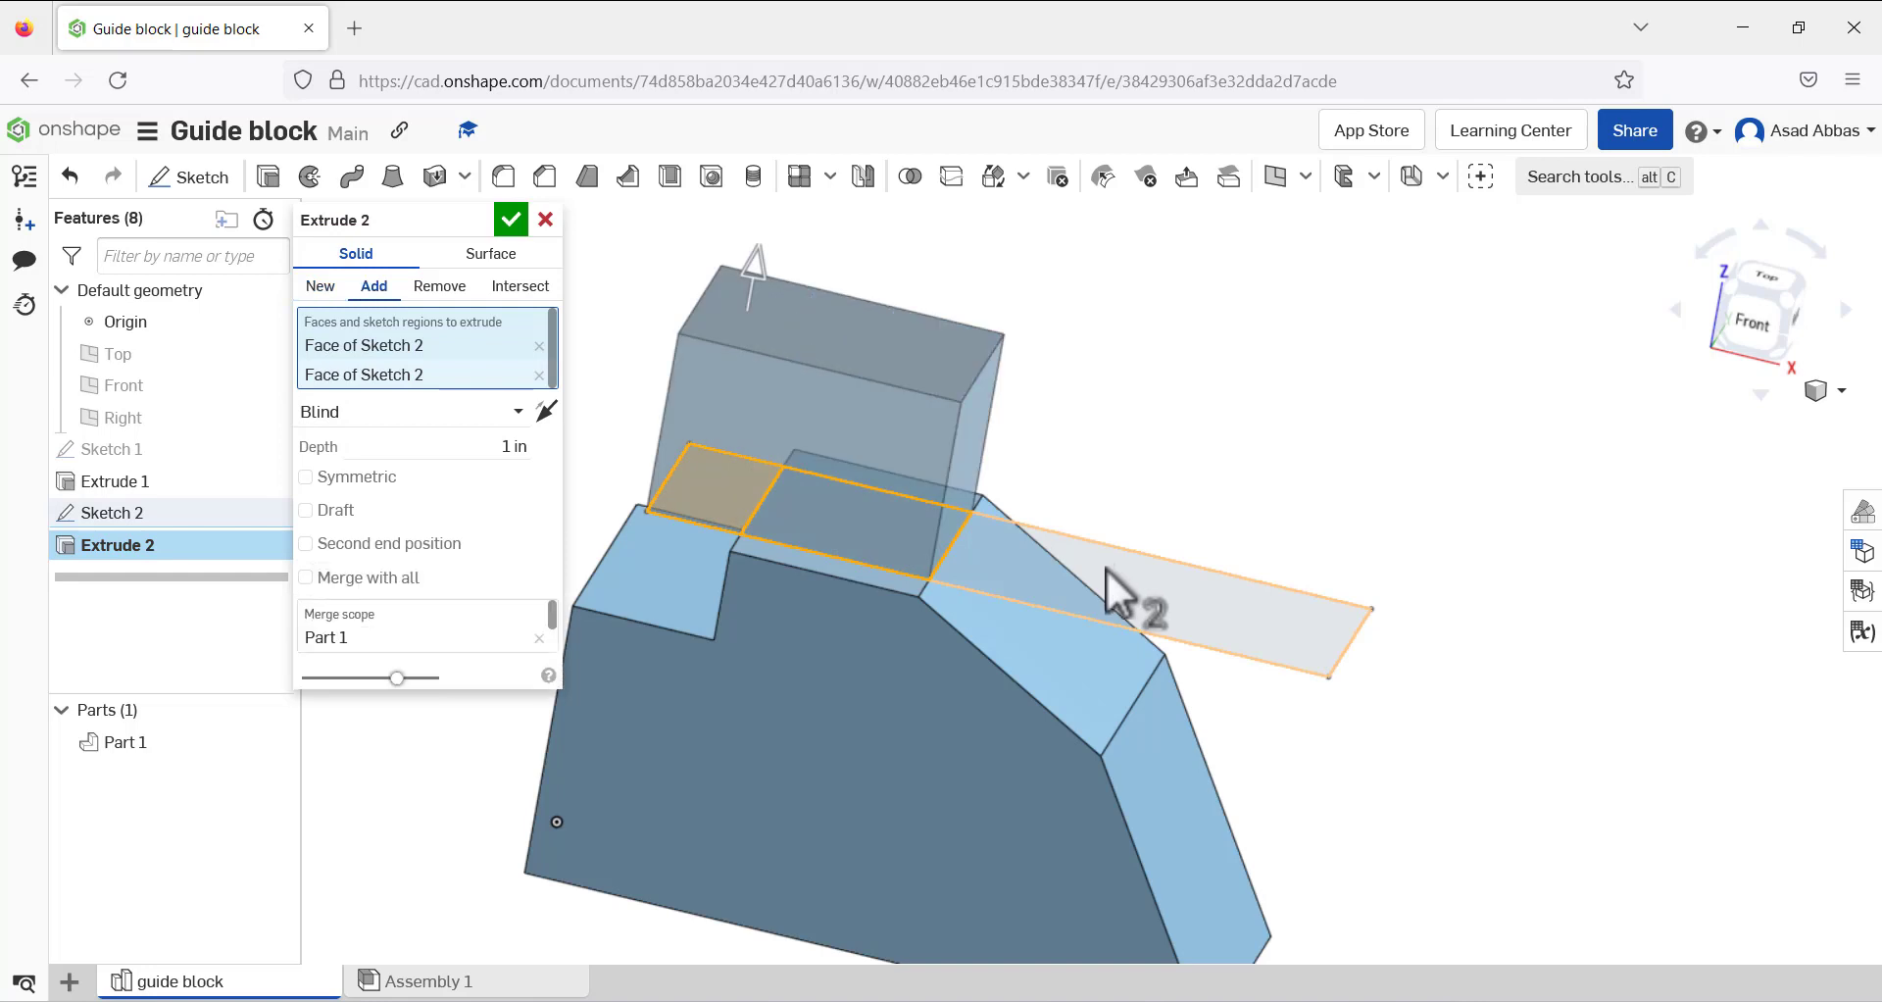
left_click(1107, 568)
mouse_move(749, 270)
left_mouse_down()
mouse_move(695, 671)
mouse_move(674, 367)
left_mouse_up()
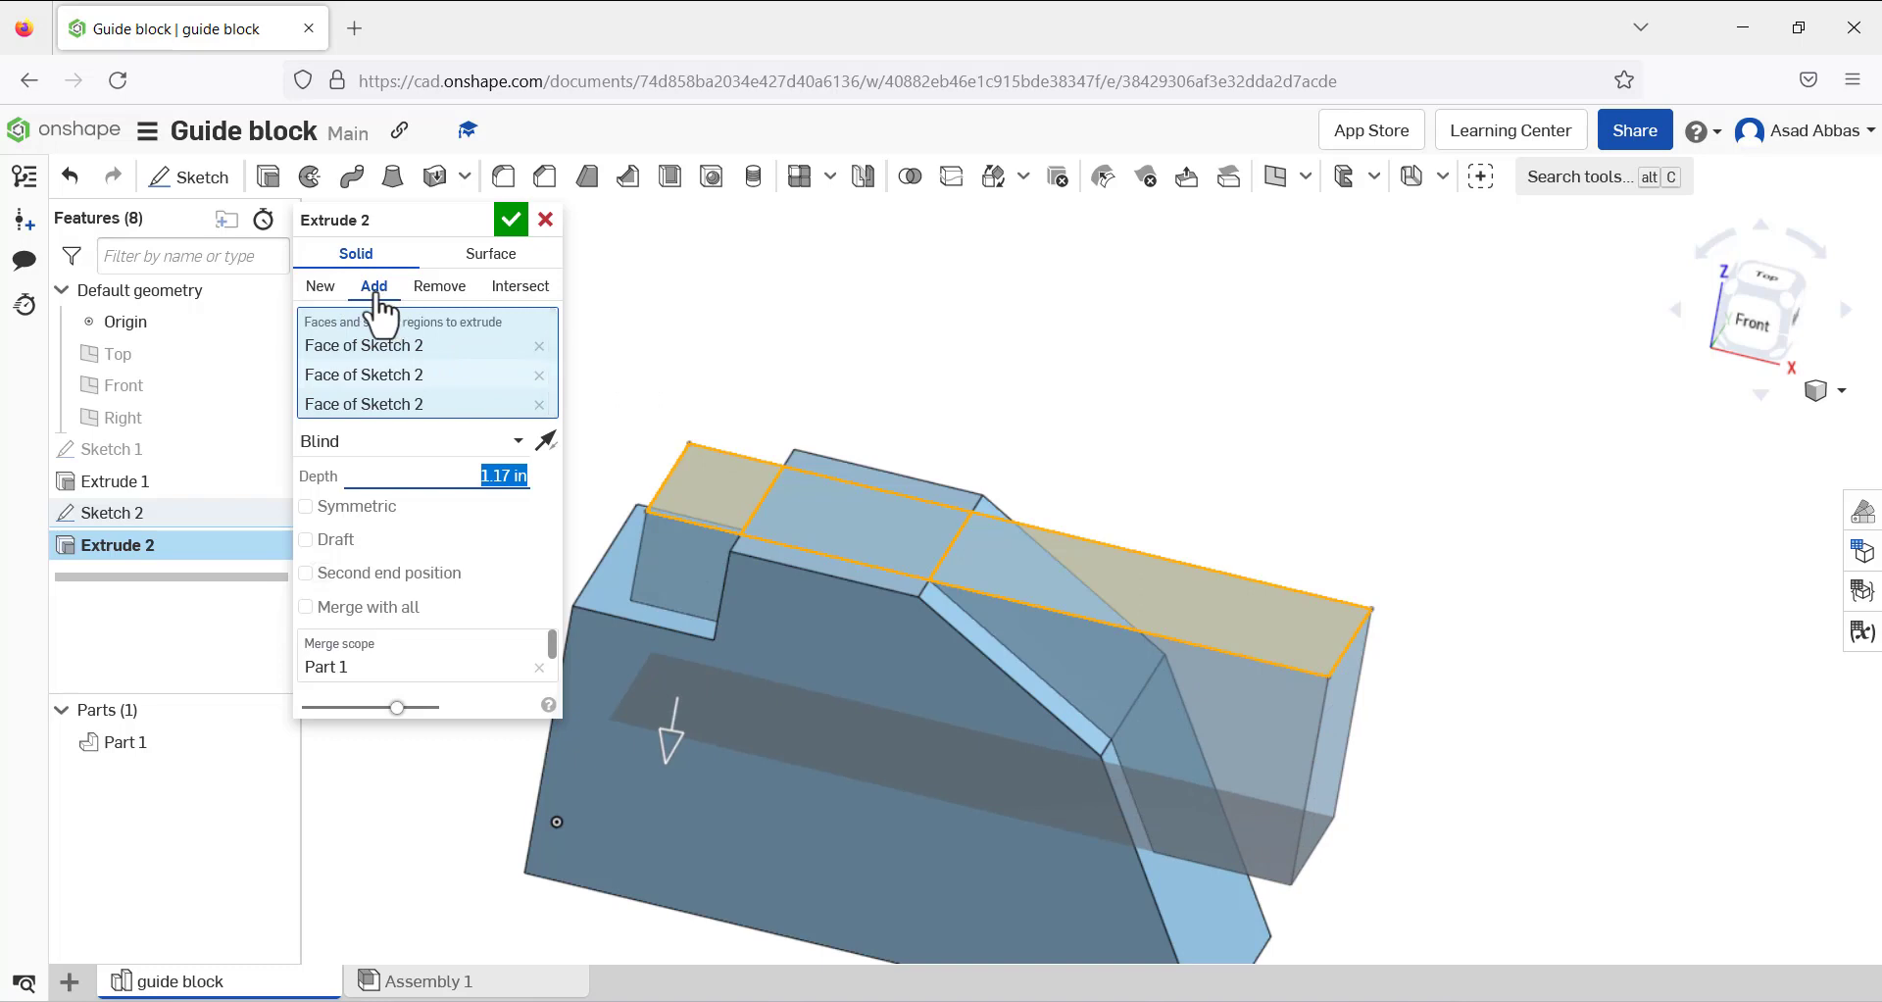
left_click(443, 288)
Set the cut's blind depth to 1.75 in and accept the extrude
mouse_move(1017, 327)
right_mouse_down()
mouse_move(968, 337)
mouse_move(1007, 320)
right_mouse_up()
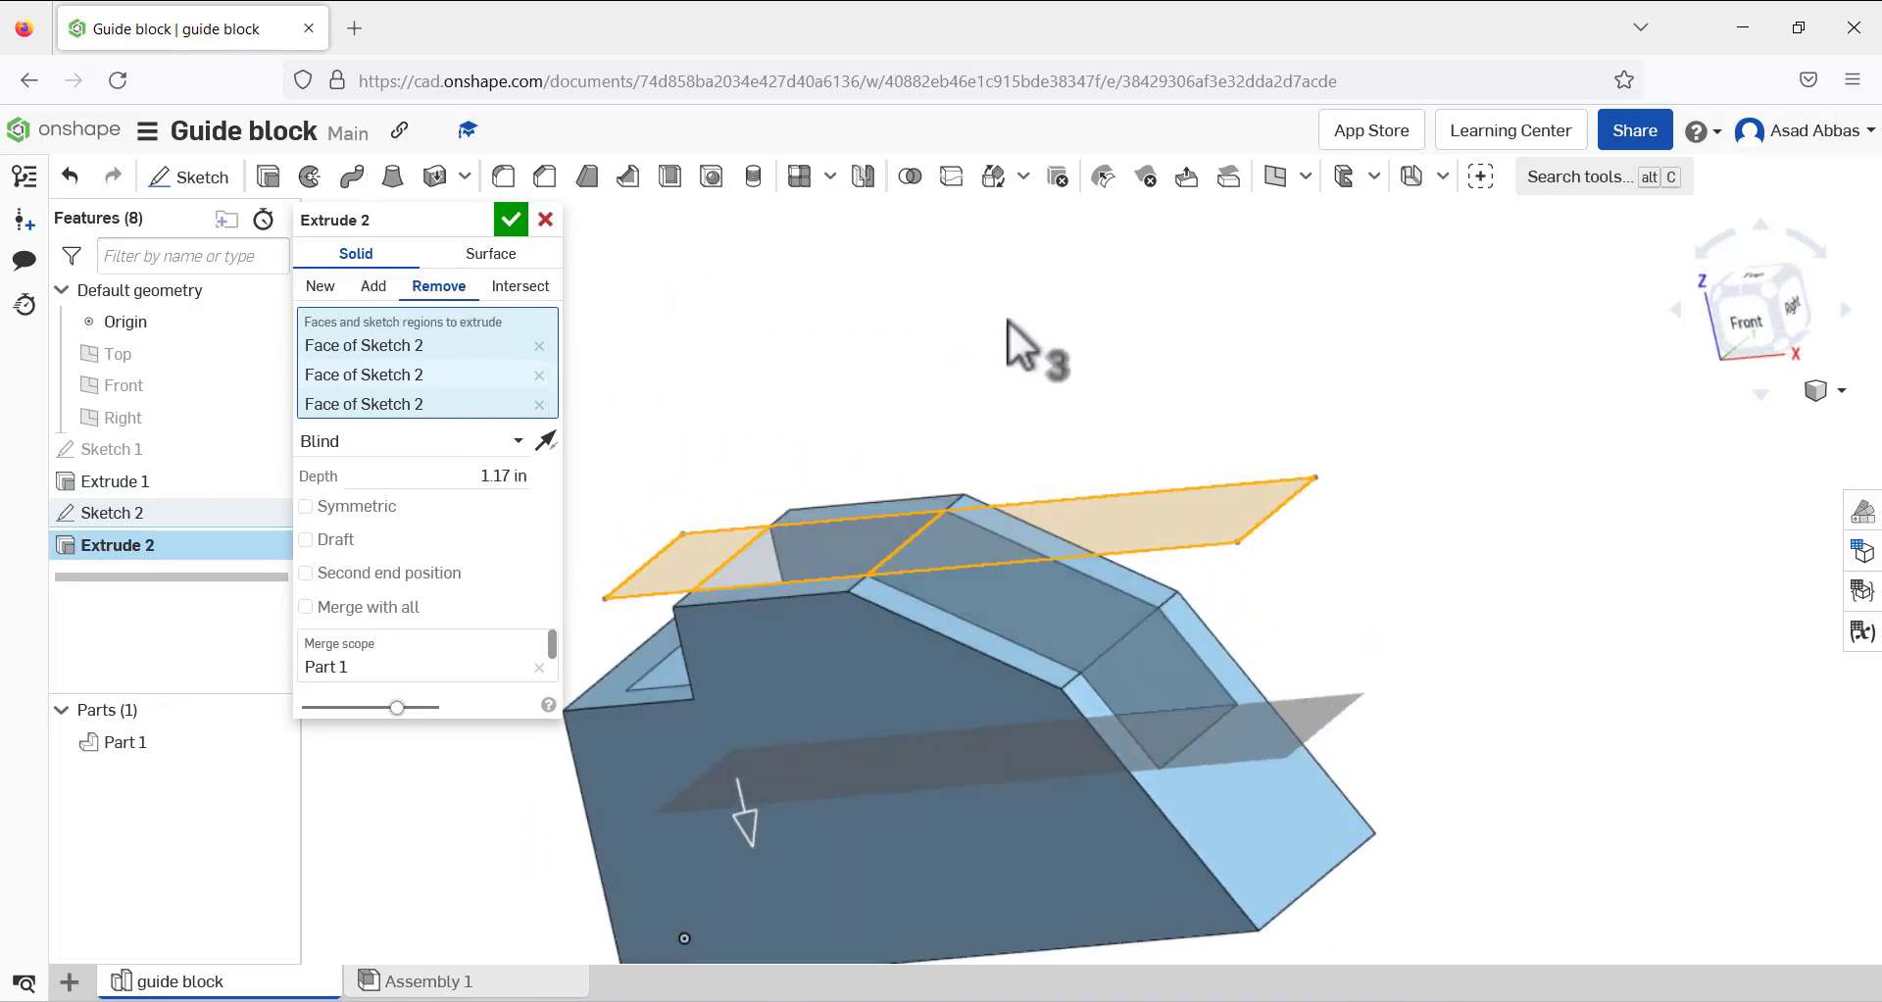
left_click(494, 478)
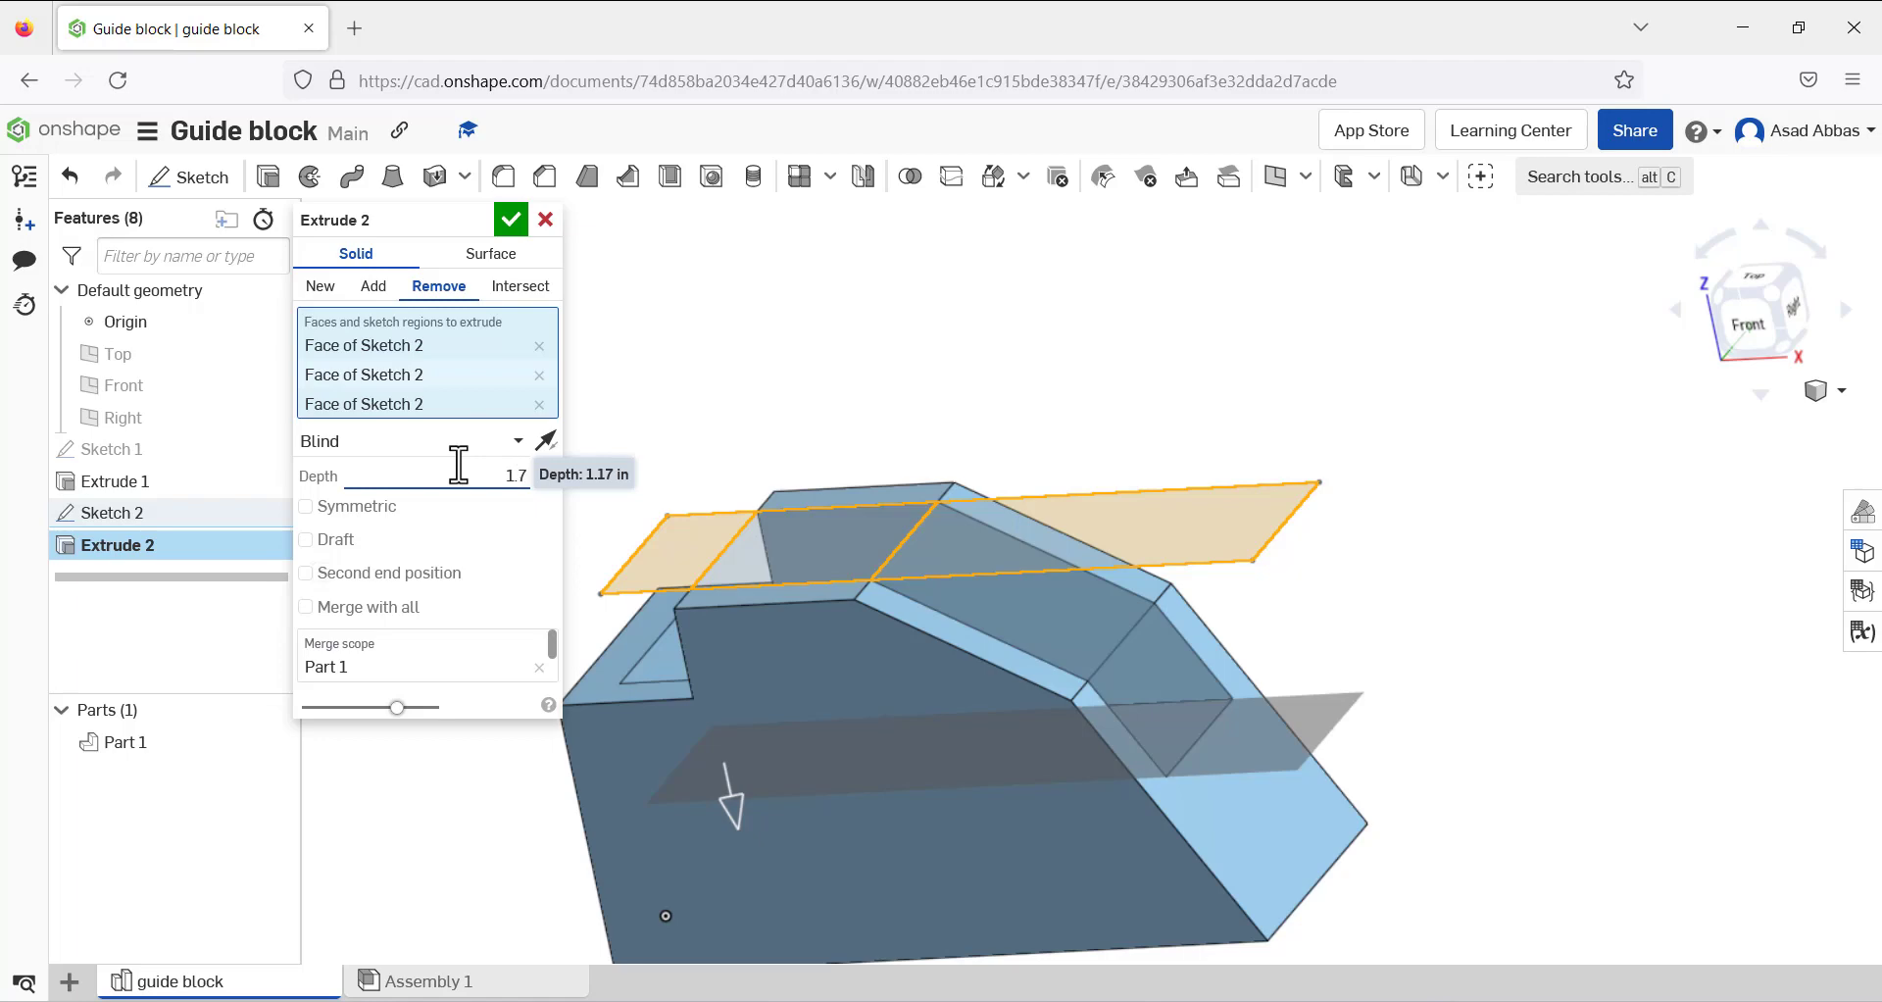
right_click_drag(921, 373, 996, 453)
right_click_drag(790, 504, 790, 462)
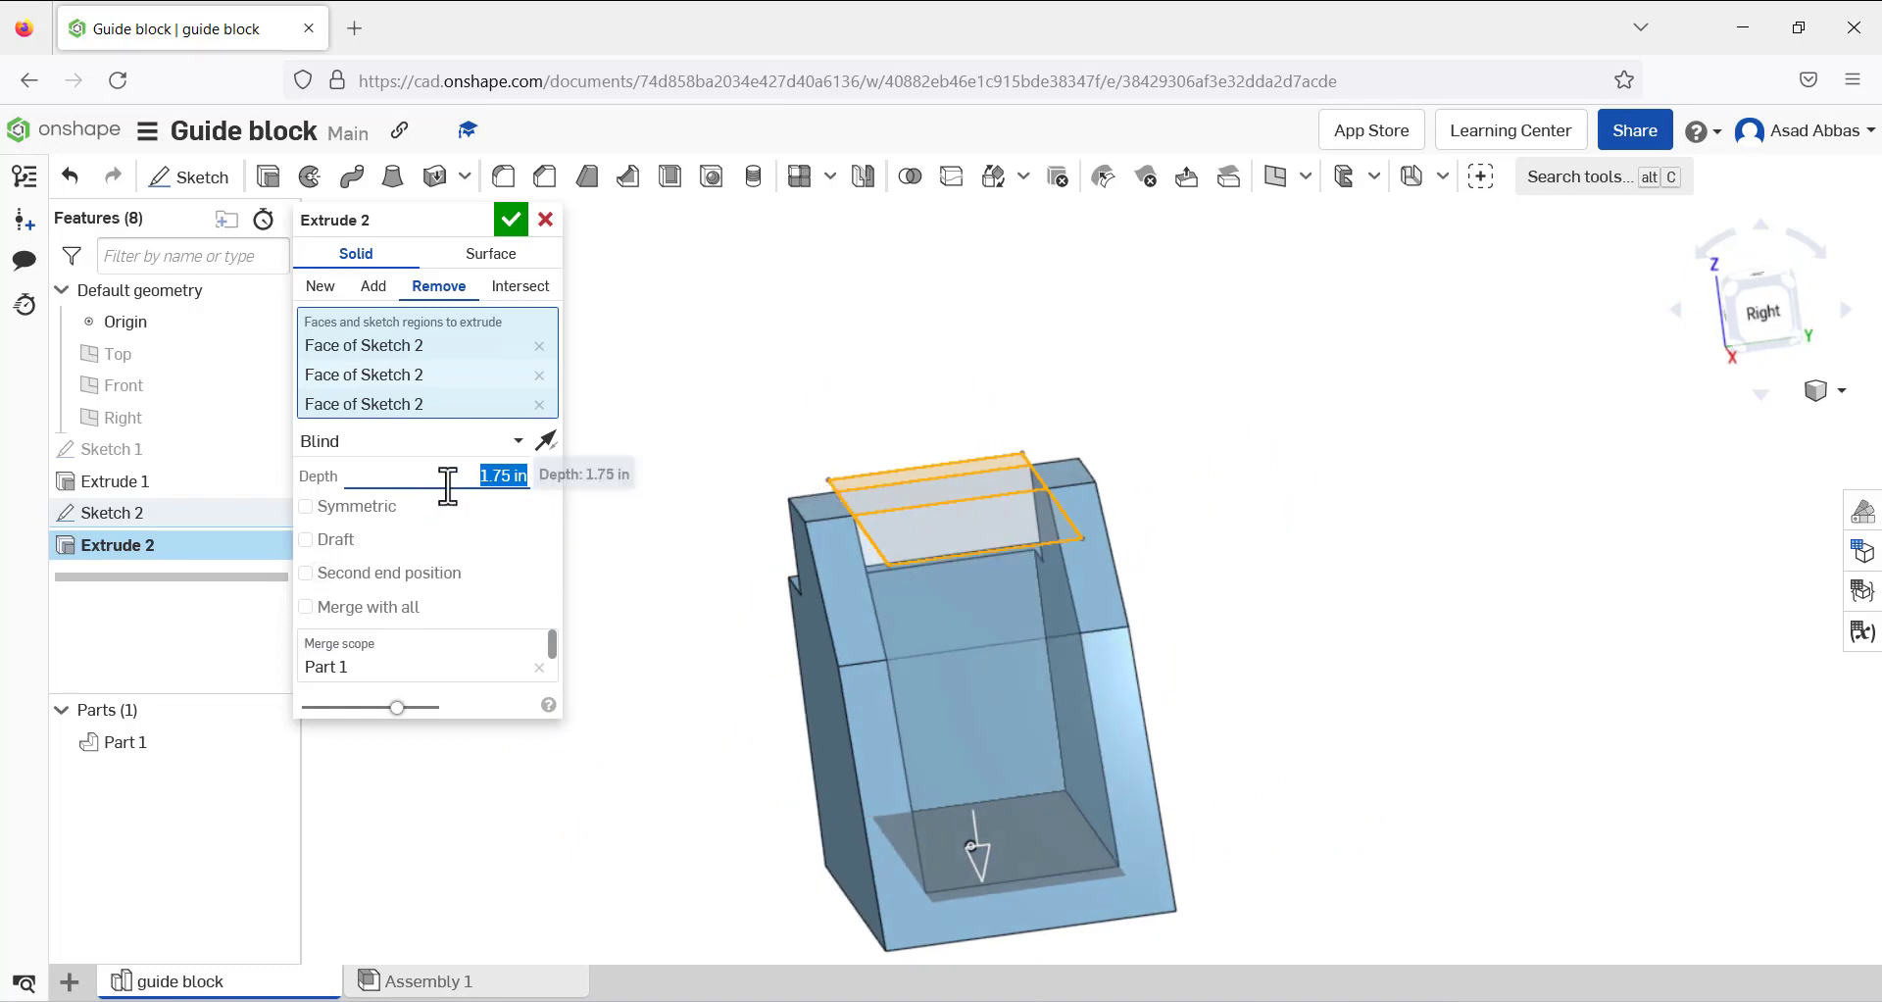
left_click(510, 220)
Start a new sketch on the block's flat front side face and view it normal to the sketch plane
mouse_move(676, 432)
right_mouse_down()
mouse_move(775, 521)
mouse_move(651, 449)
right_mouse_up()
left_click(199, 185)
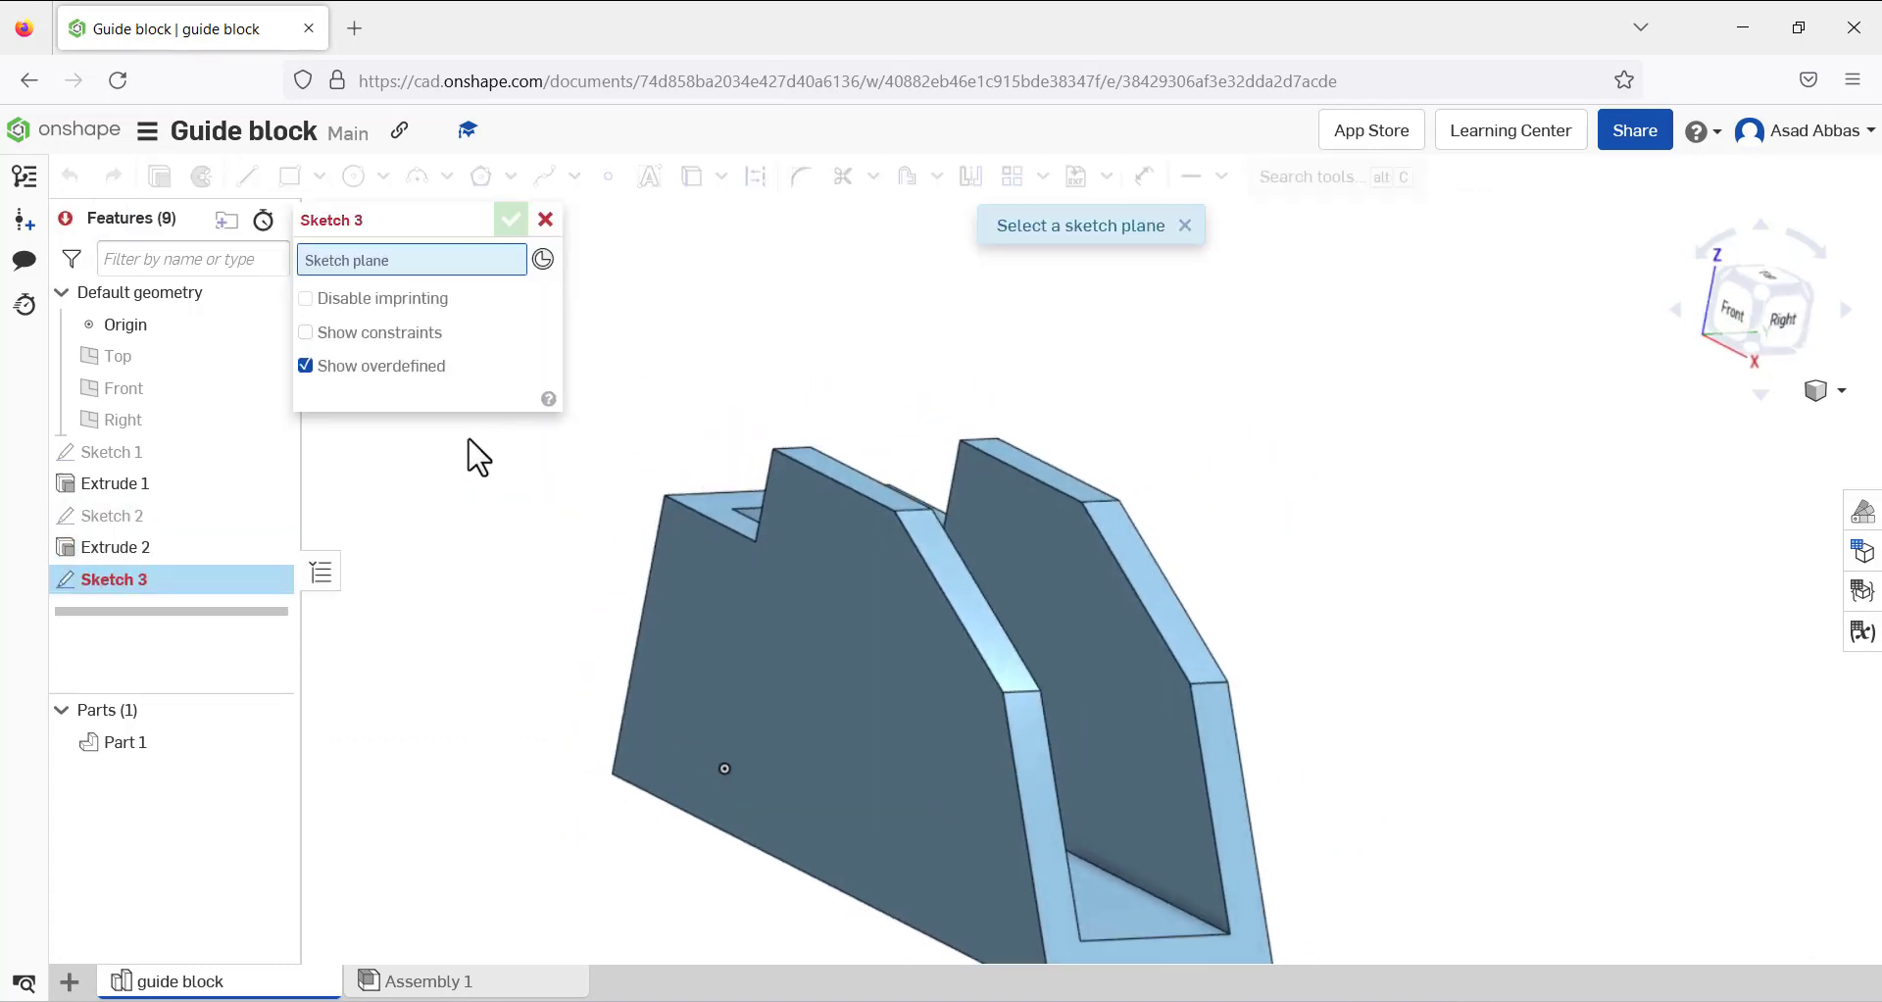
left_click(835, 646)
right_click(1040, 296)
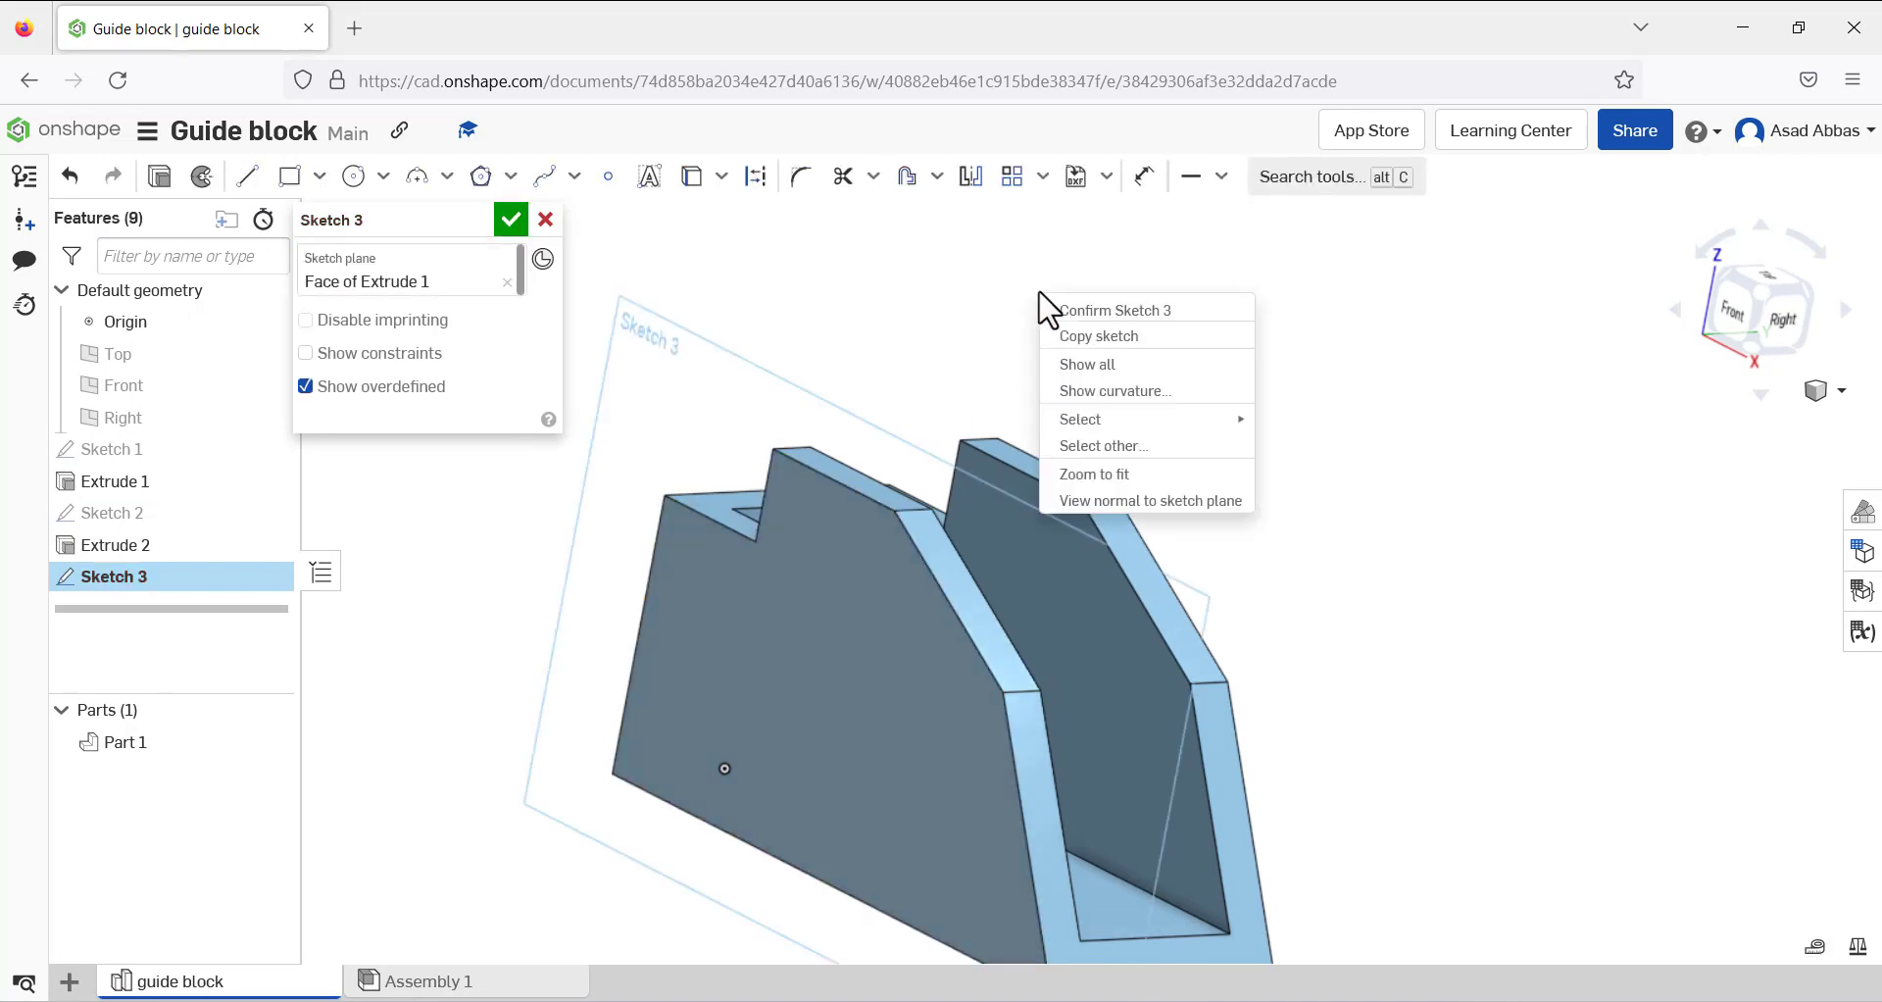
left_click(1136, 500)
Sketch a center-point circle near the middle of the side face and set its diameter to 0.75 in
left_click(359, 184)
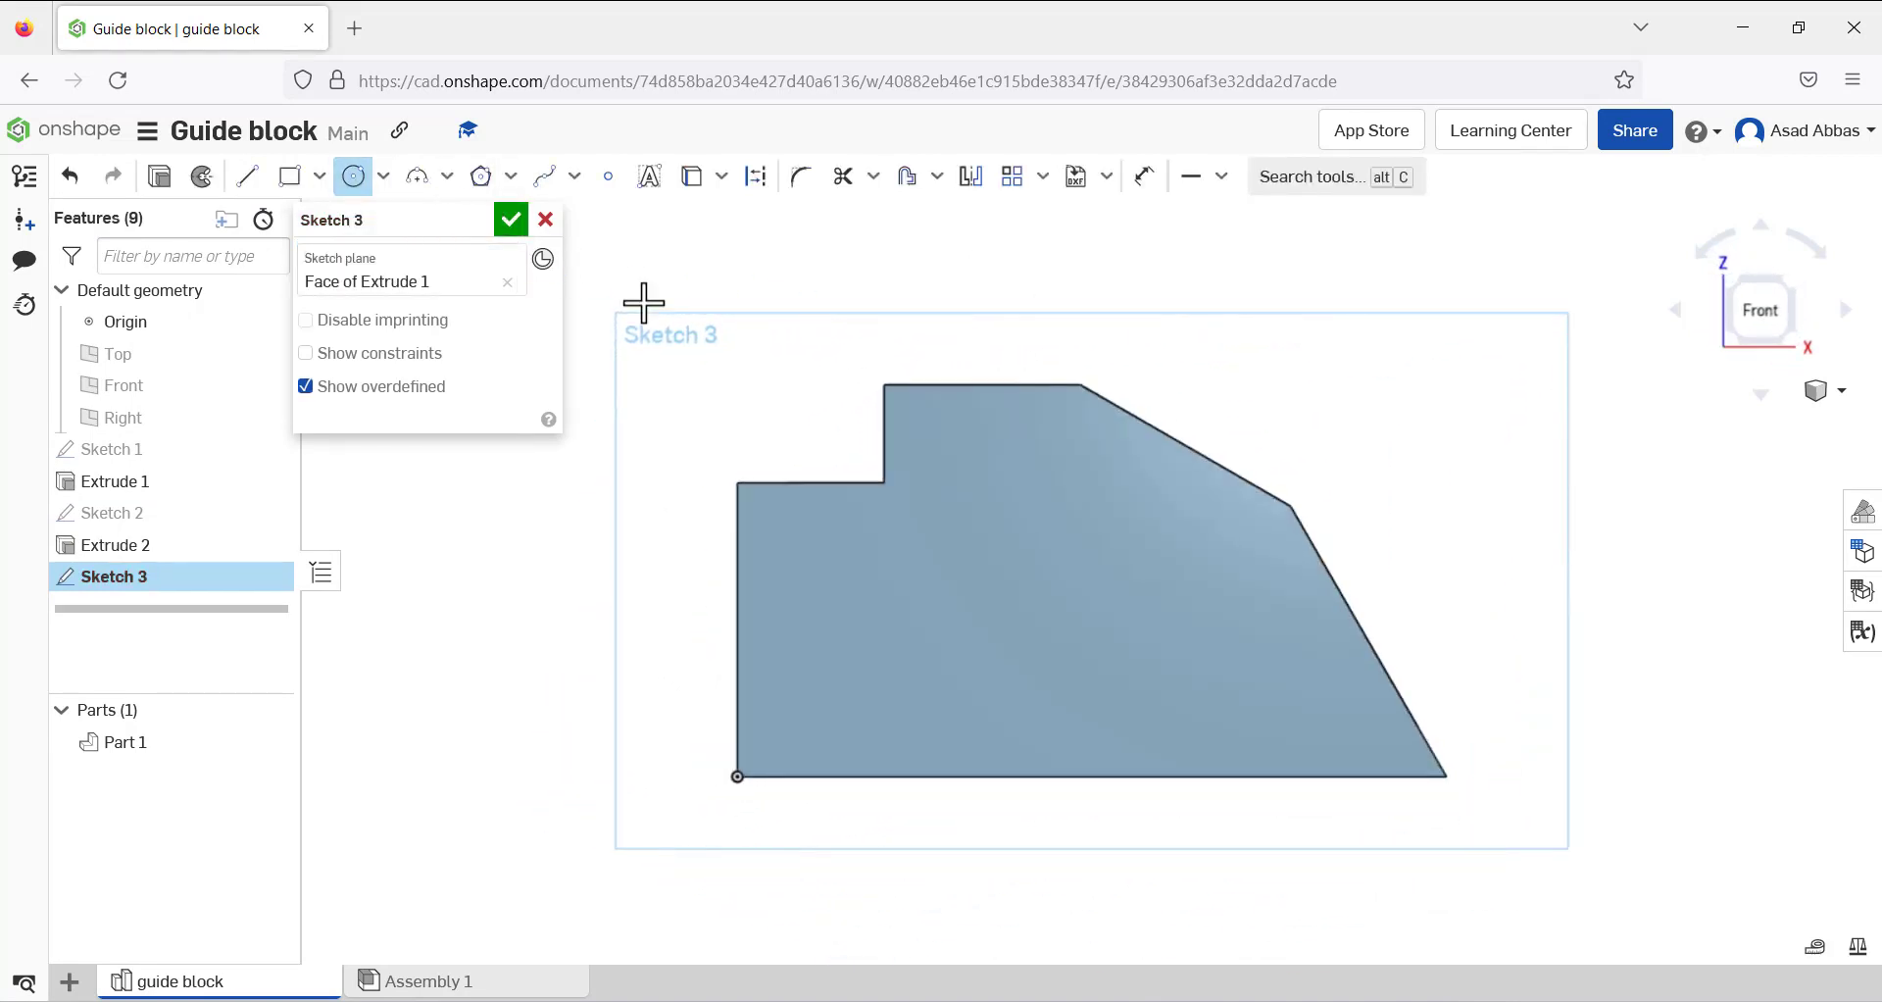
left_click(1043, 565)
left_click(1142, 620)
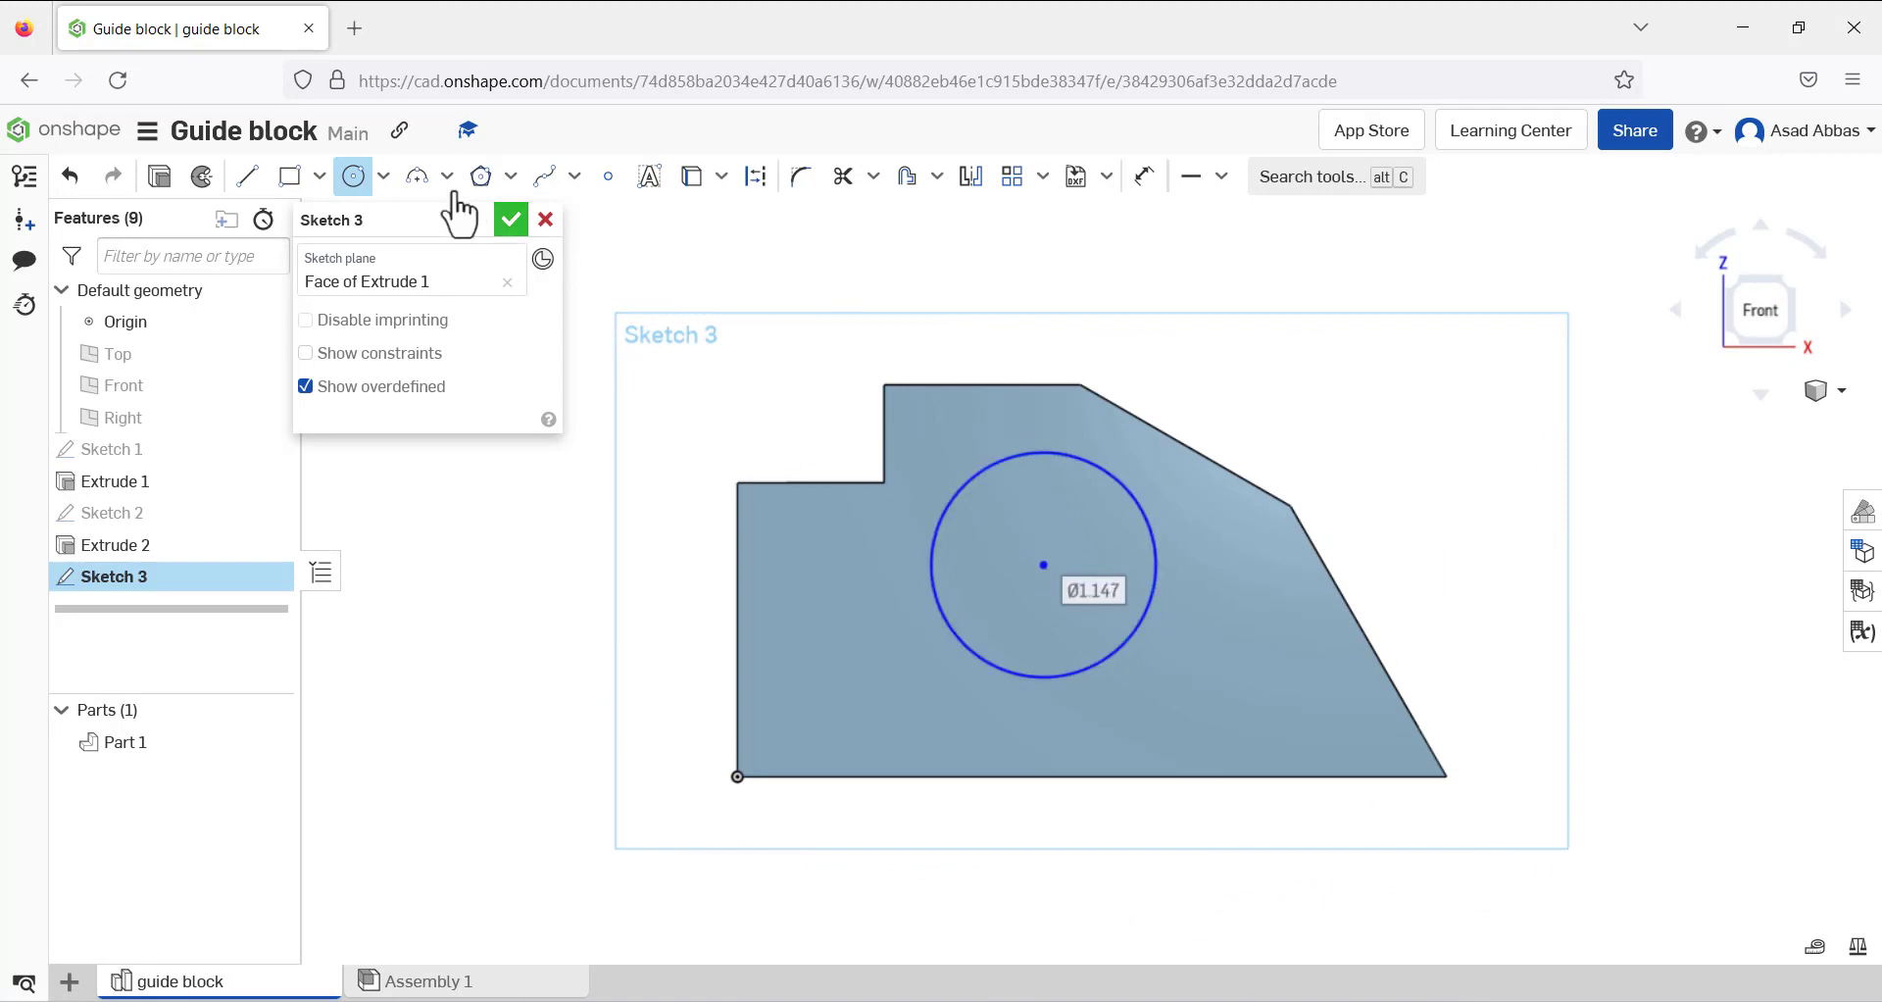
left_click(1143, 177)
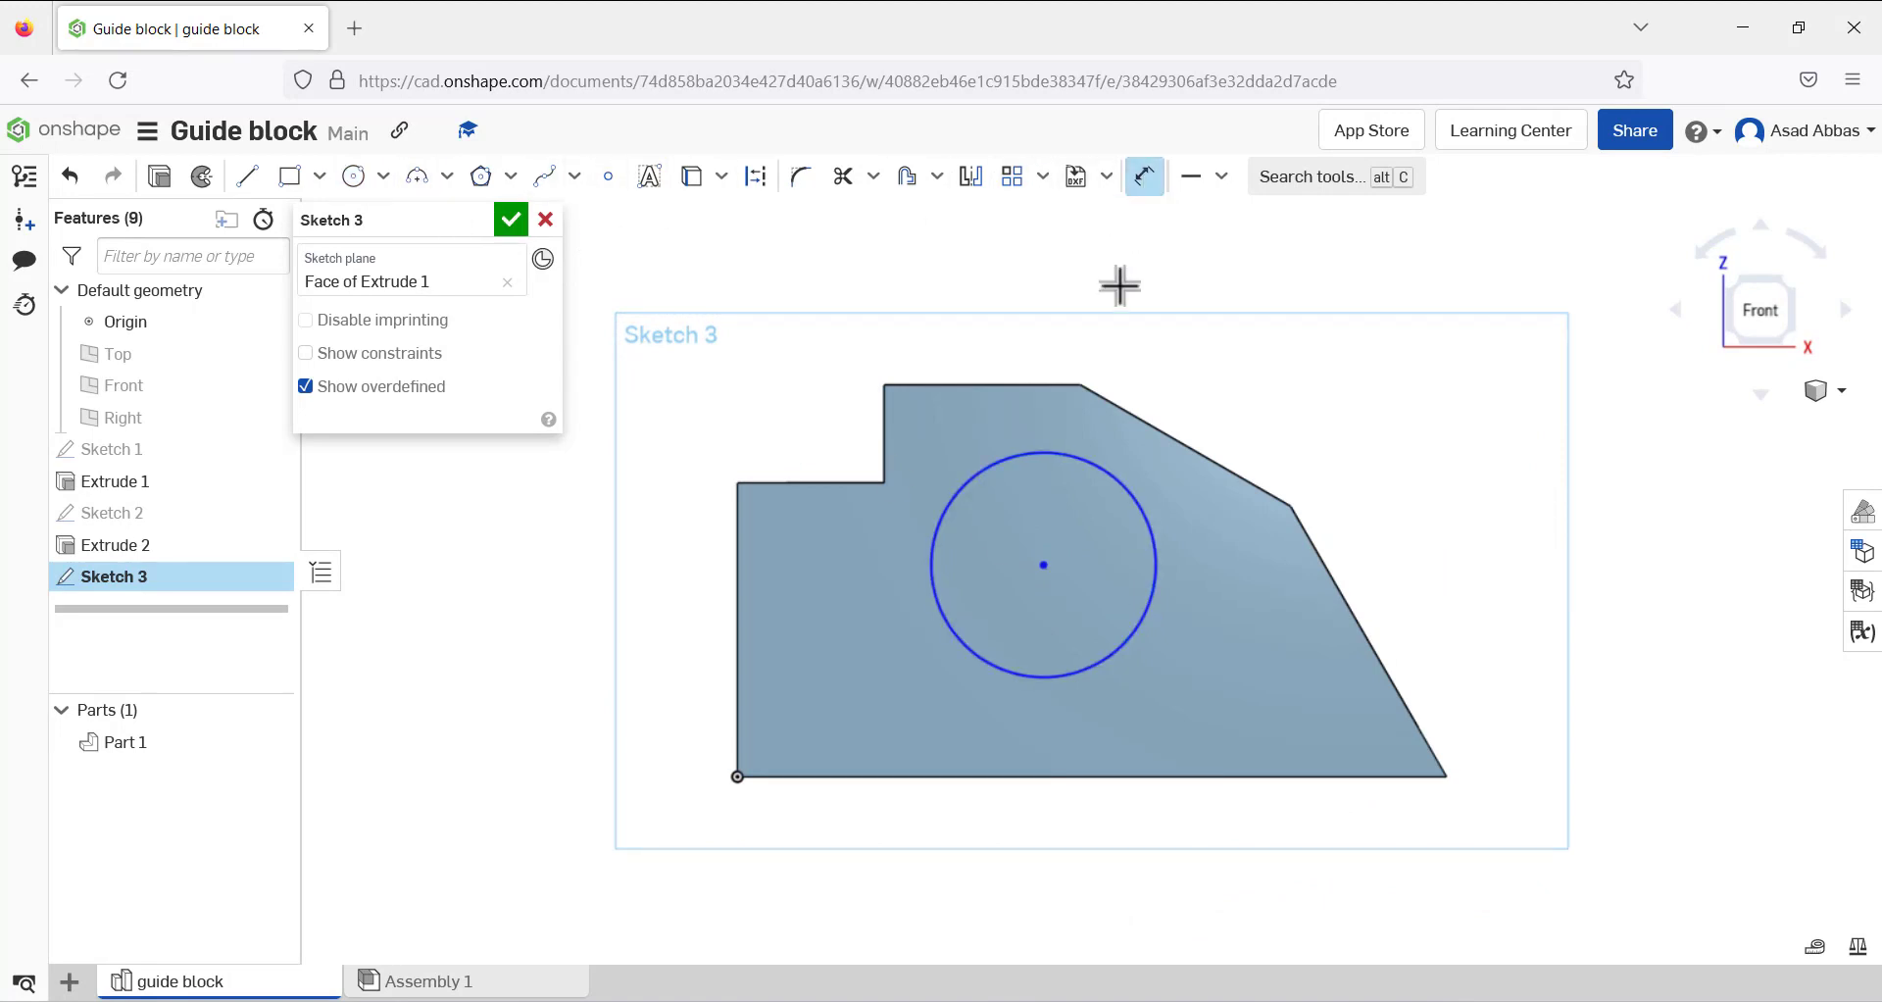
left_click(1079, 446)
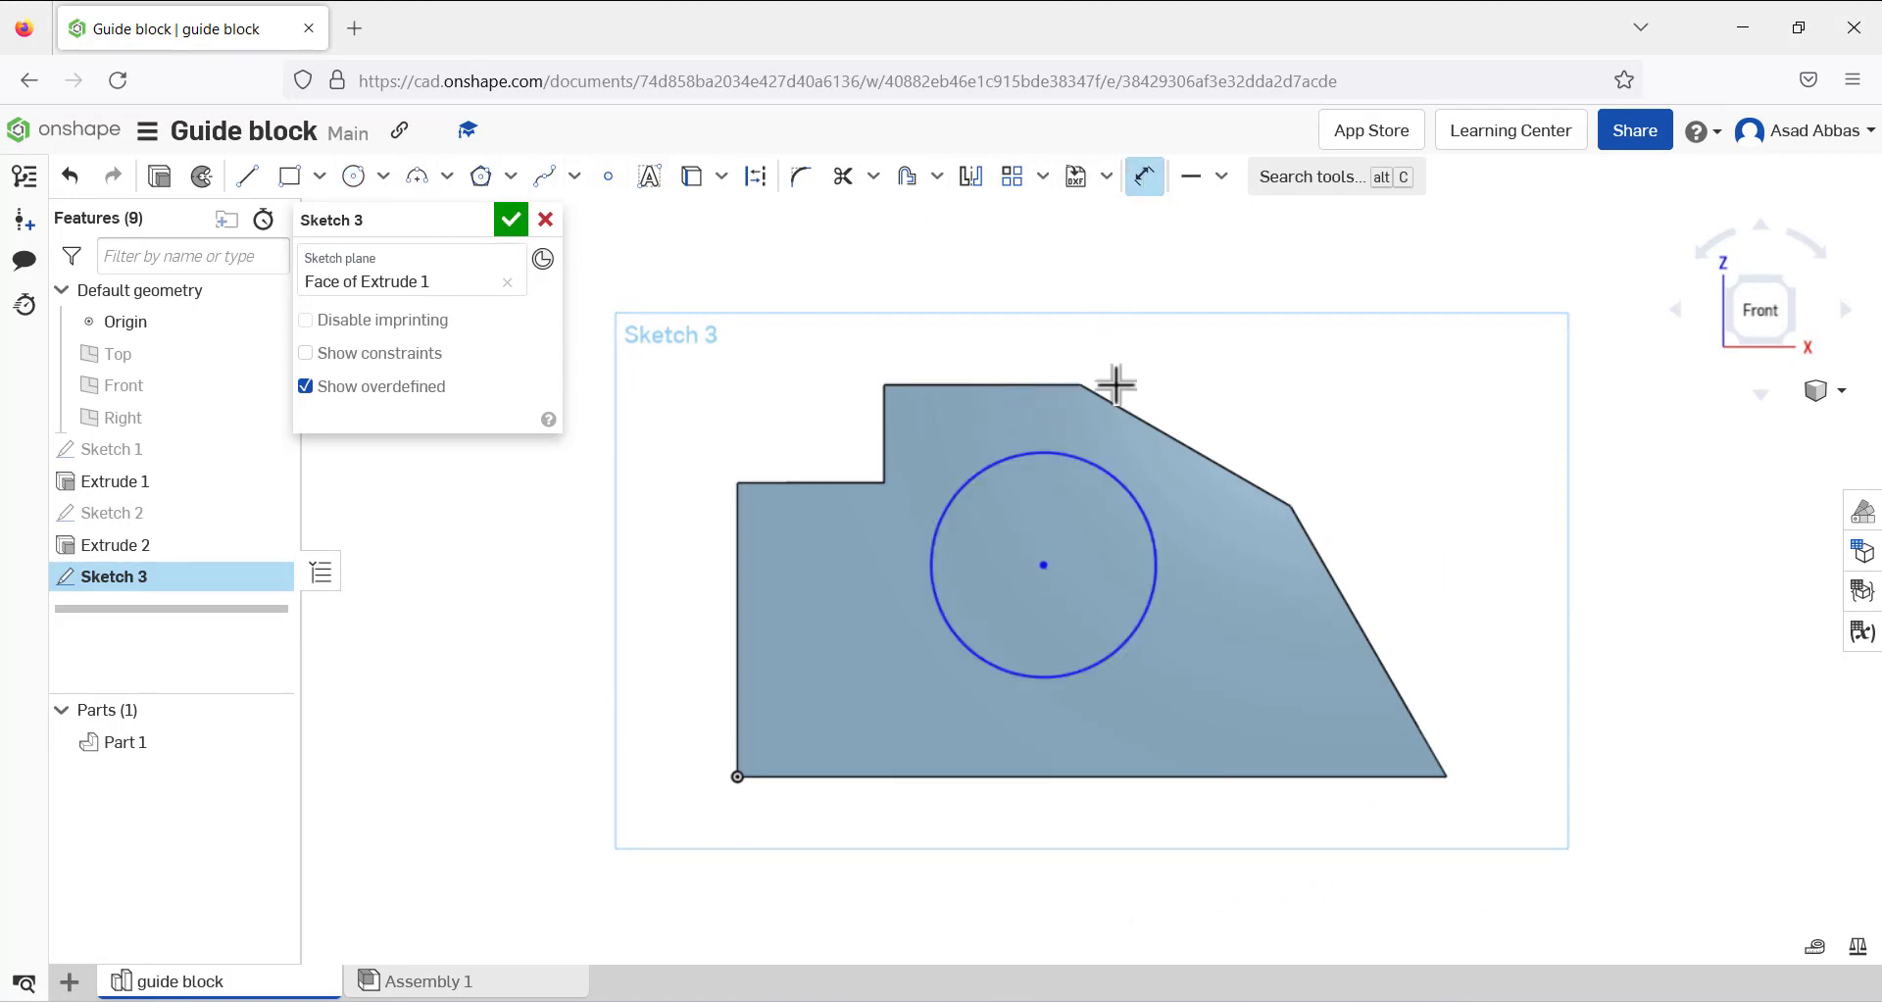
left_click(1206, 360)
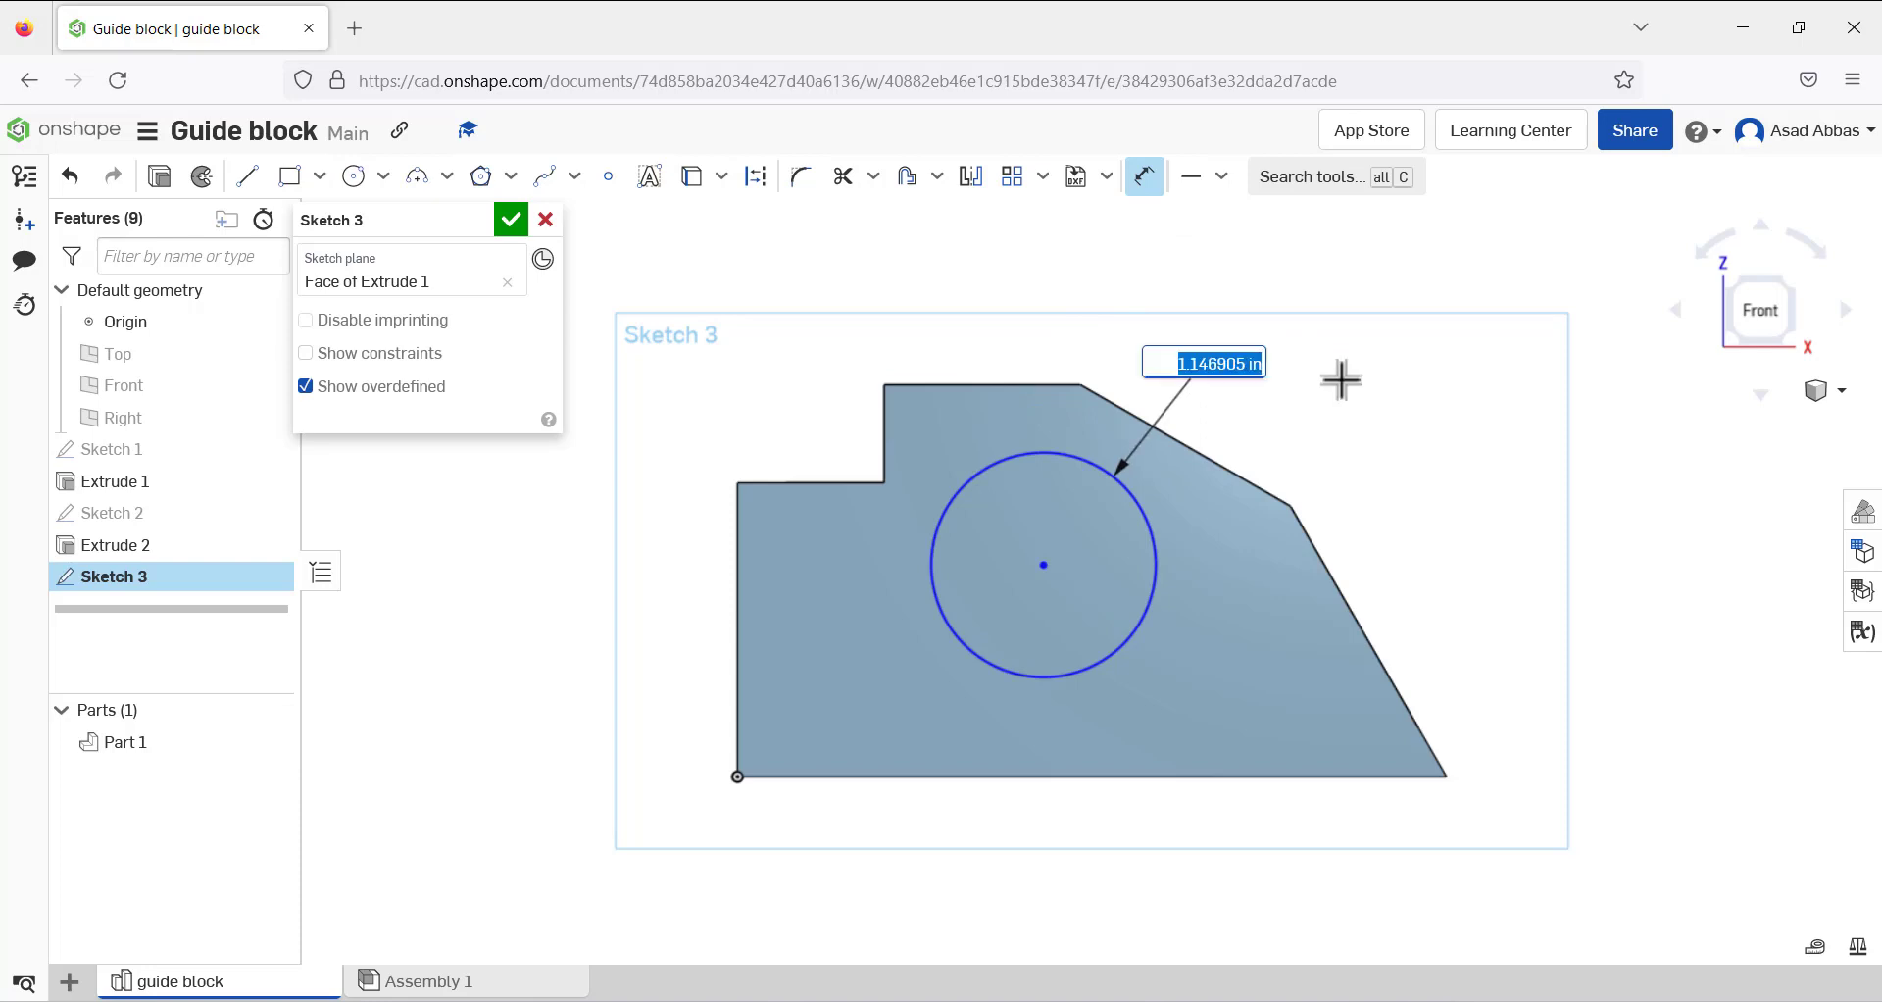
type("0.75")
key("Return")
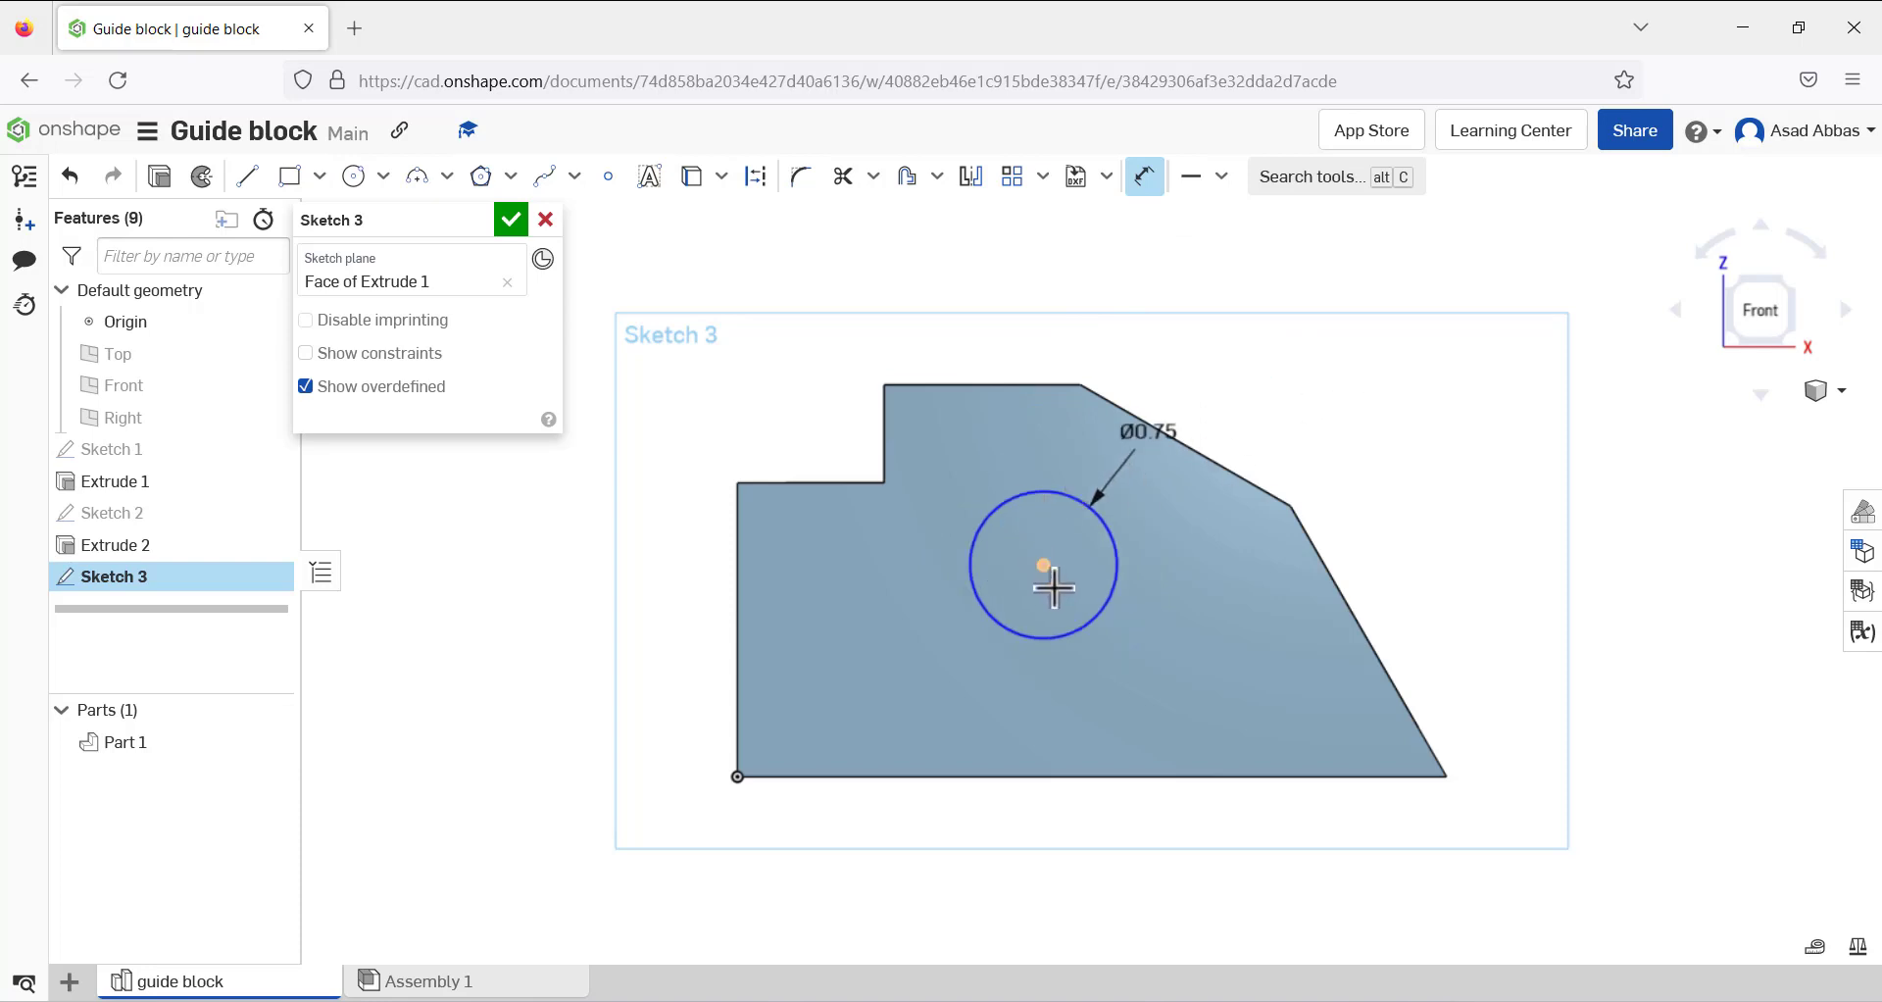
Dimension the circle's center 1 in above the block's base edge
left_click(1111, 777)
left_click(1225, 742)
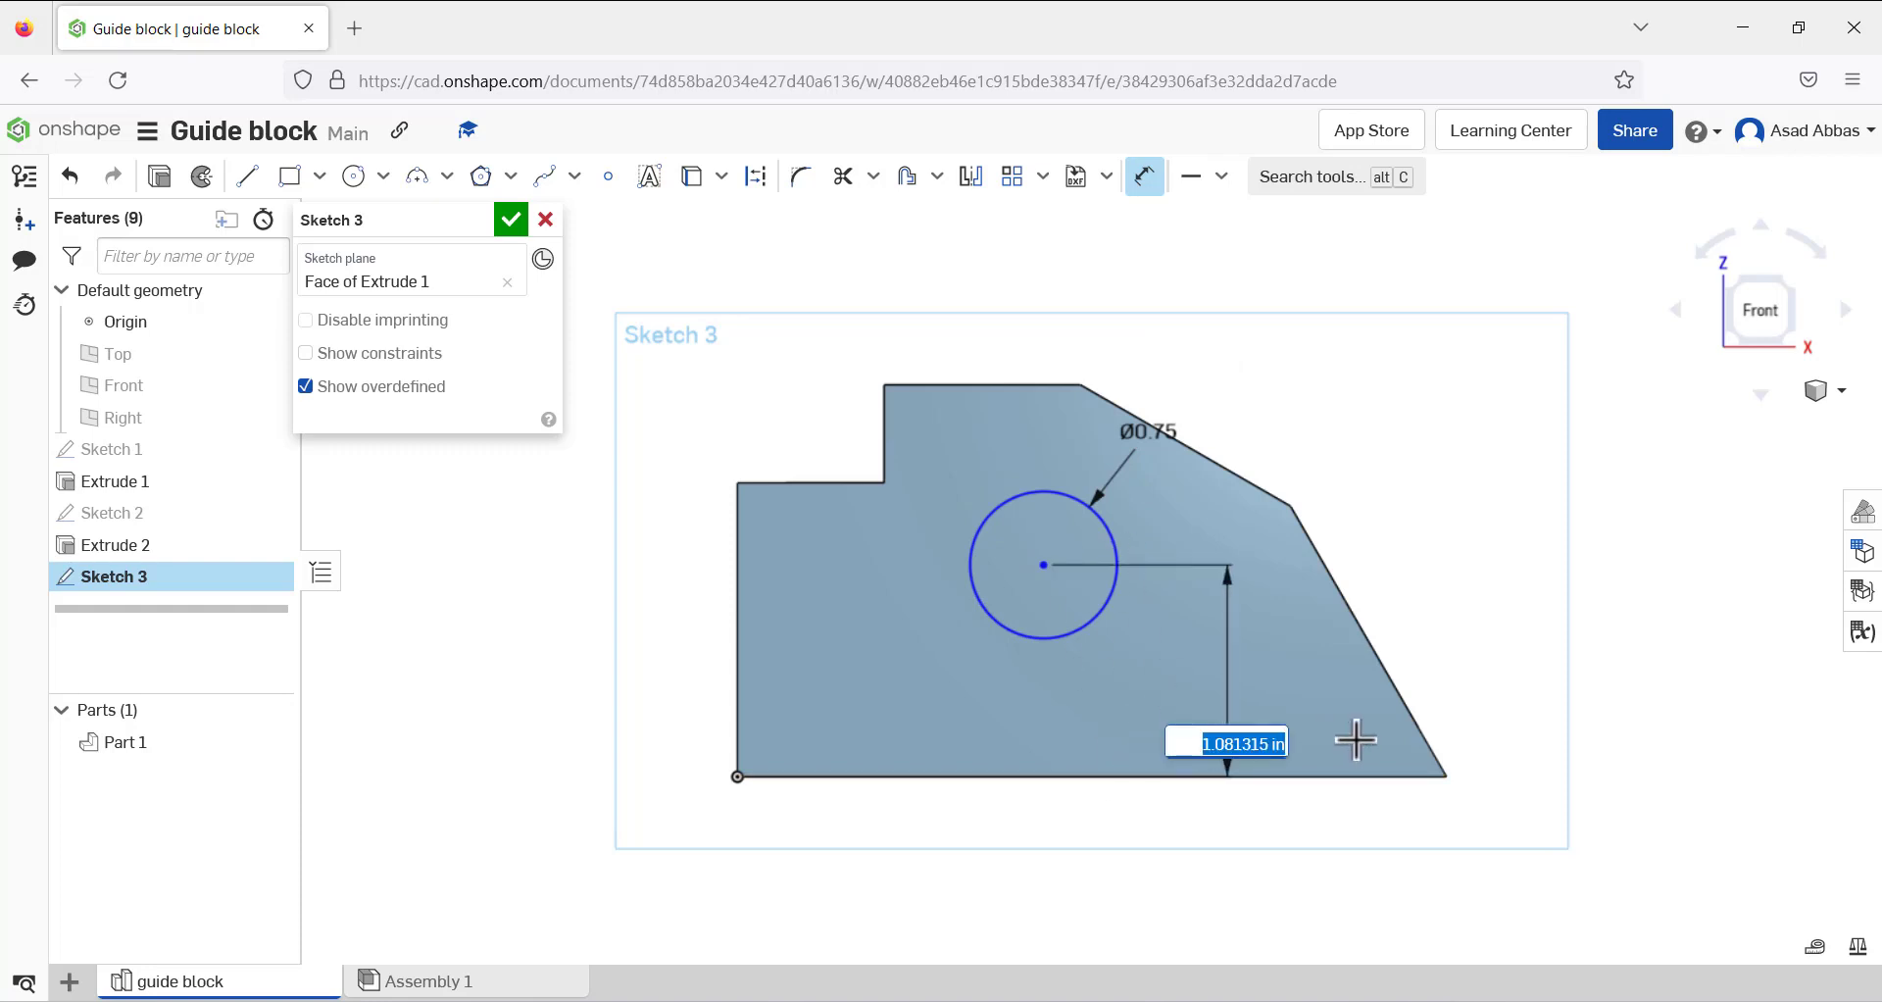
key("Return")
type("1")
key("Return")
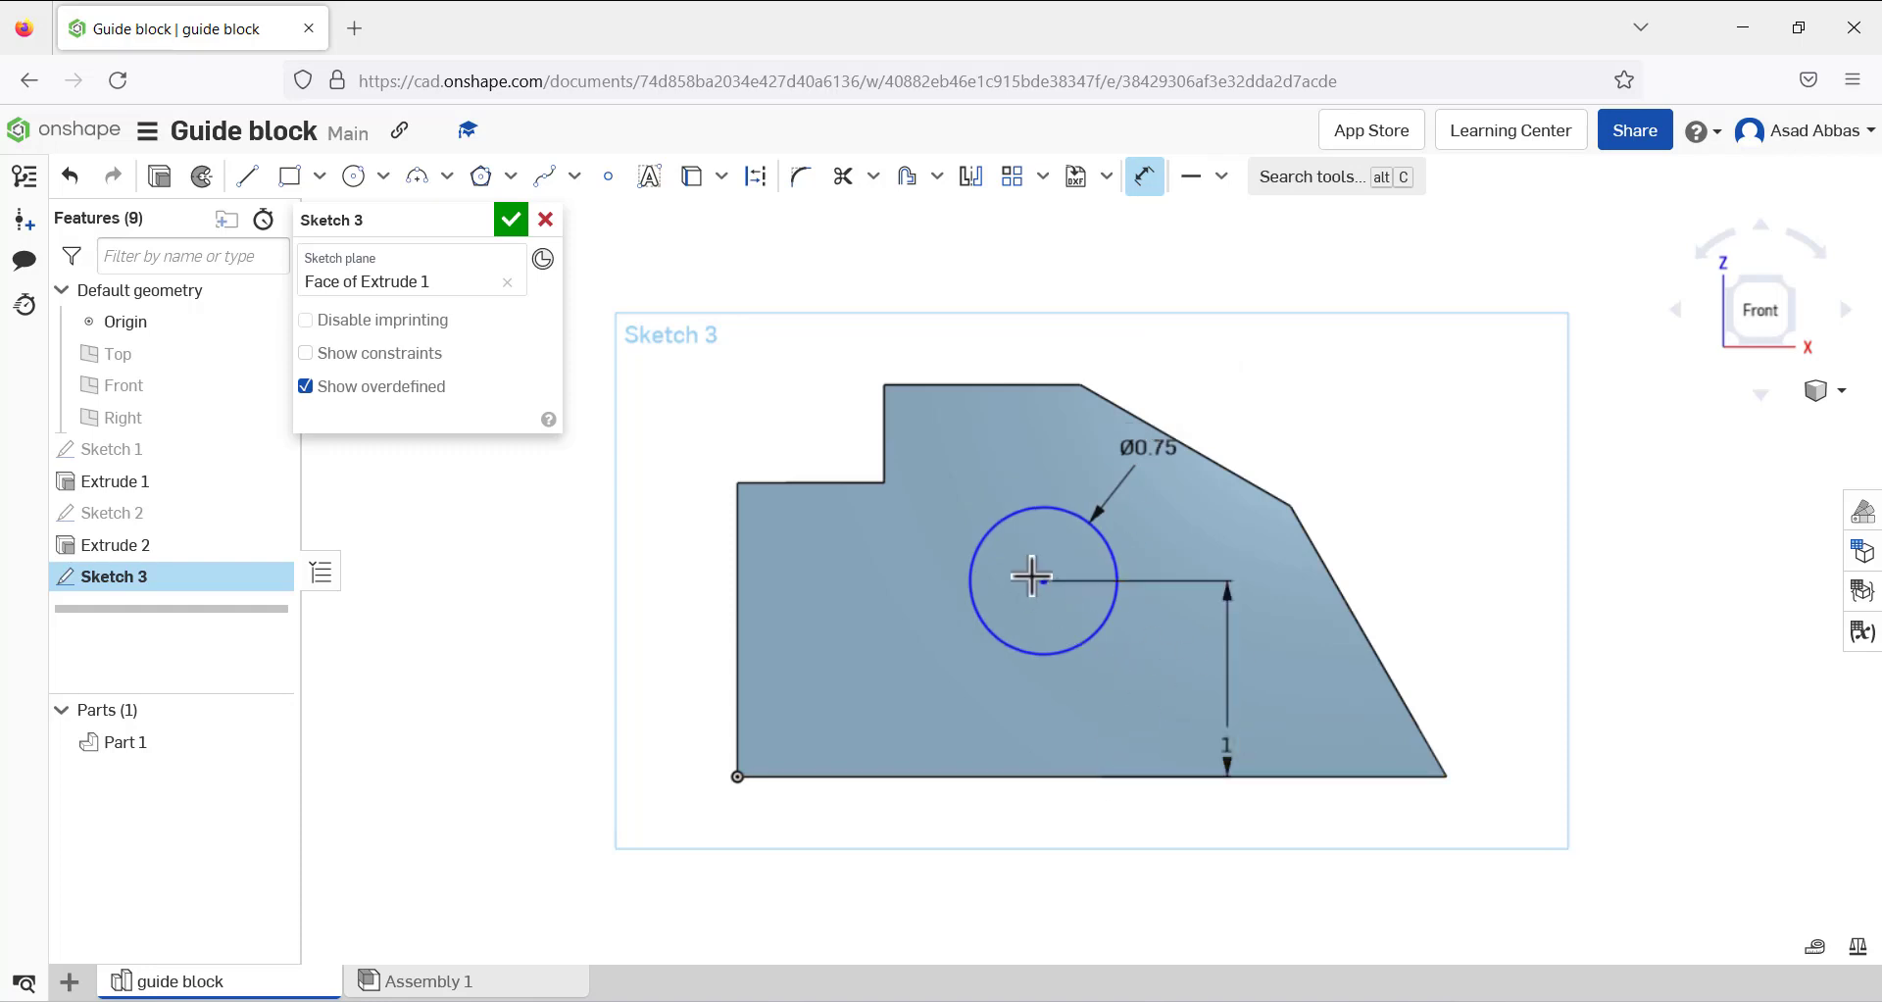
Dimension the circle's center 1.5 in from the block's left vertical edge and accept the sketch
left_click(735, 572)
left_click(1044, 581)
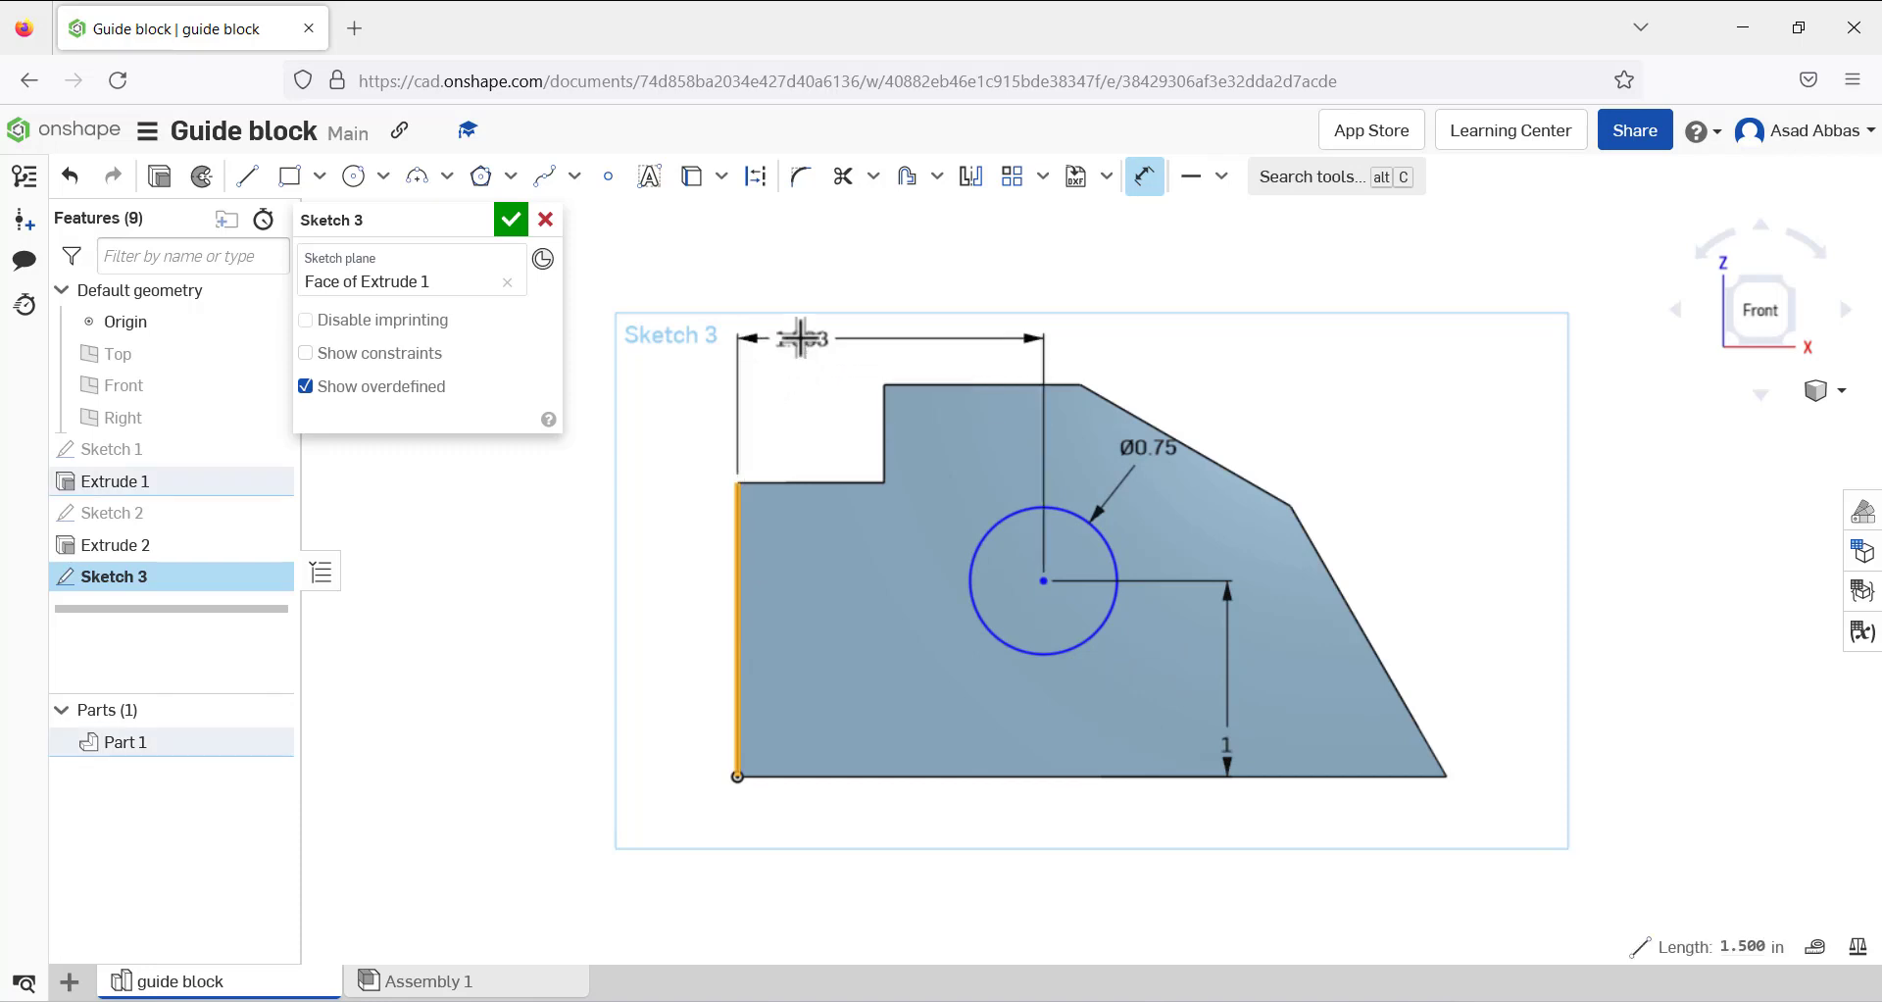
left_click(799, 335)
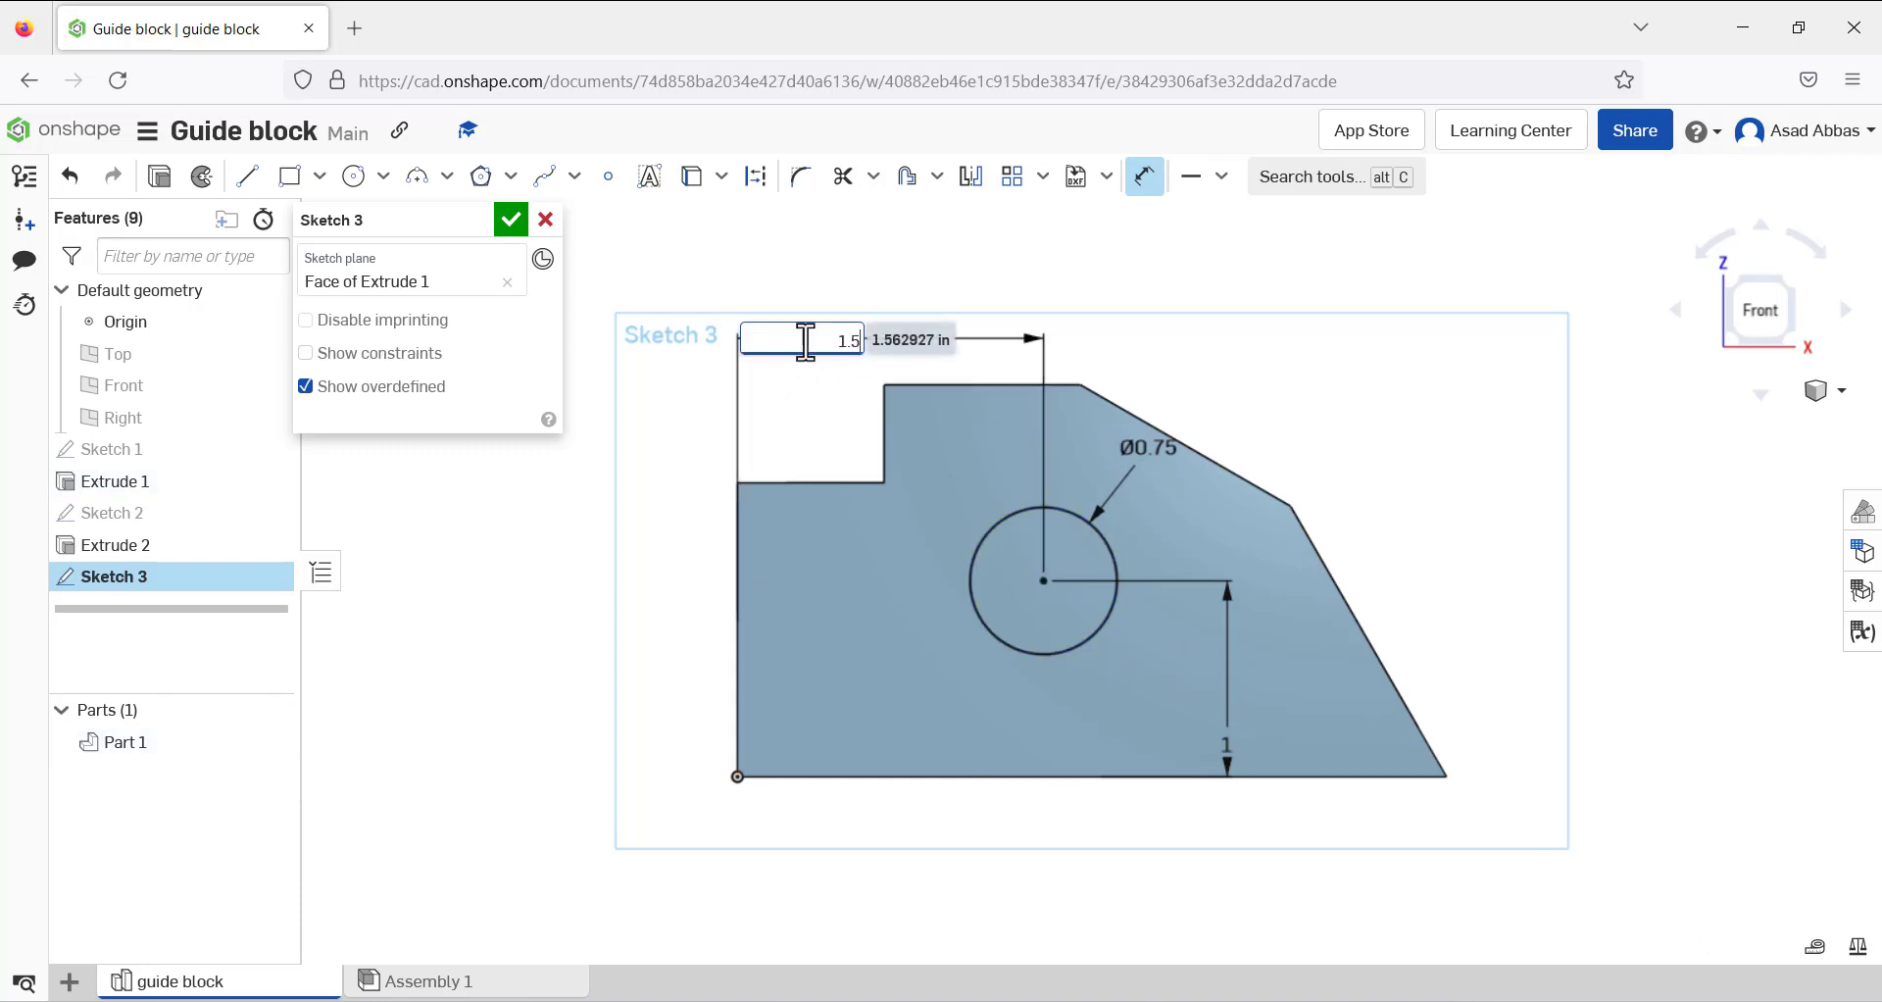
type("1.5")
key("Return")
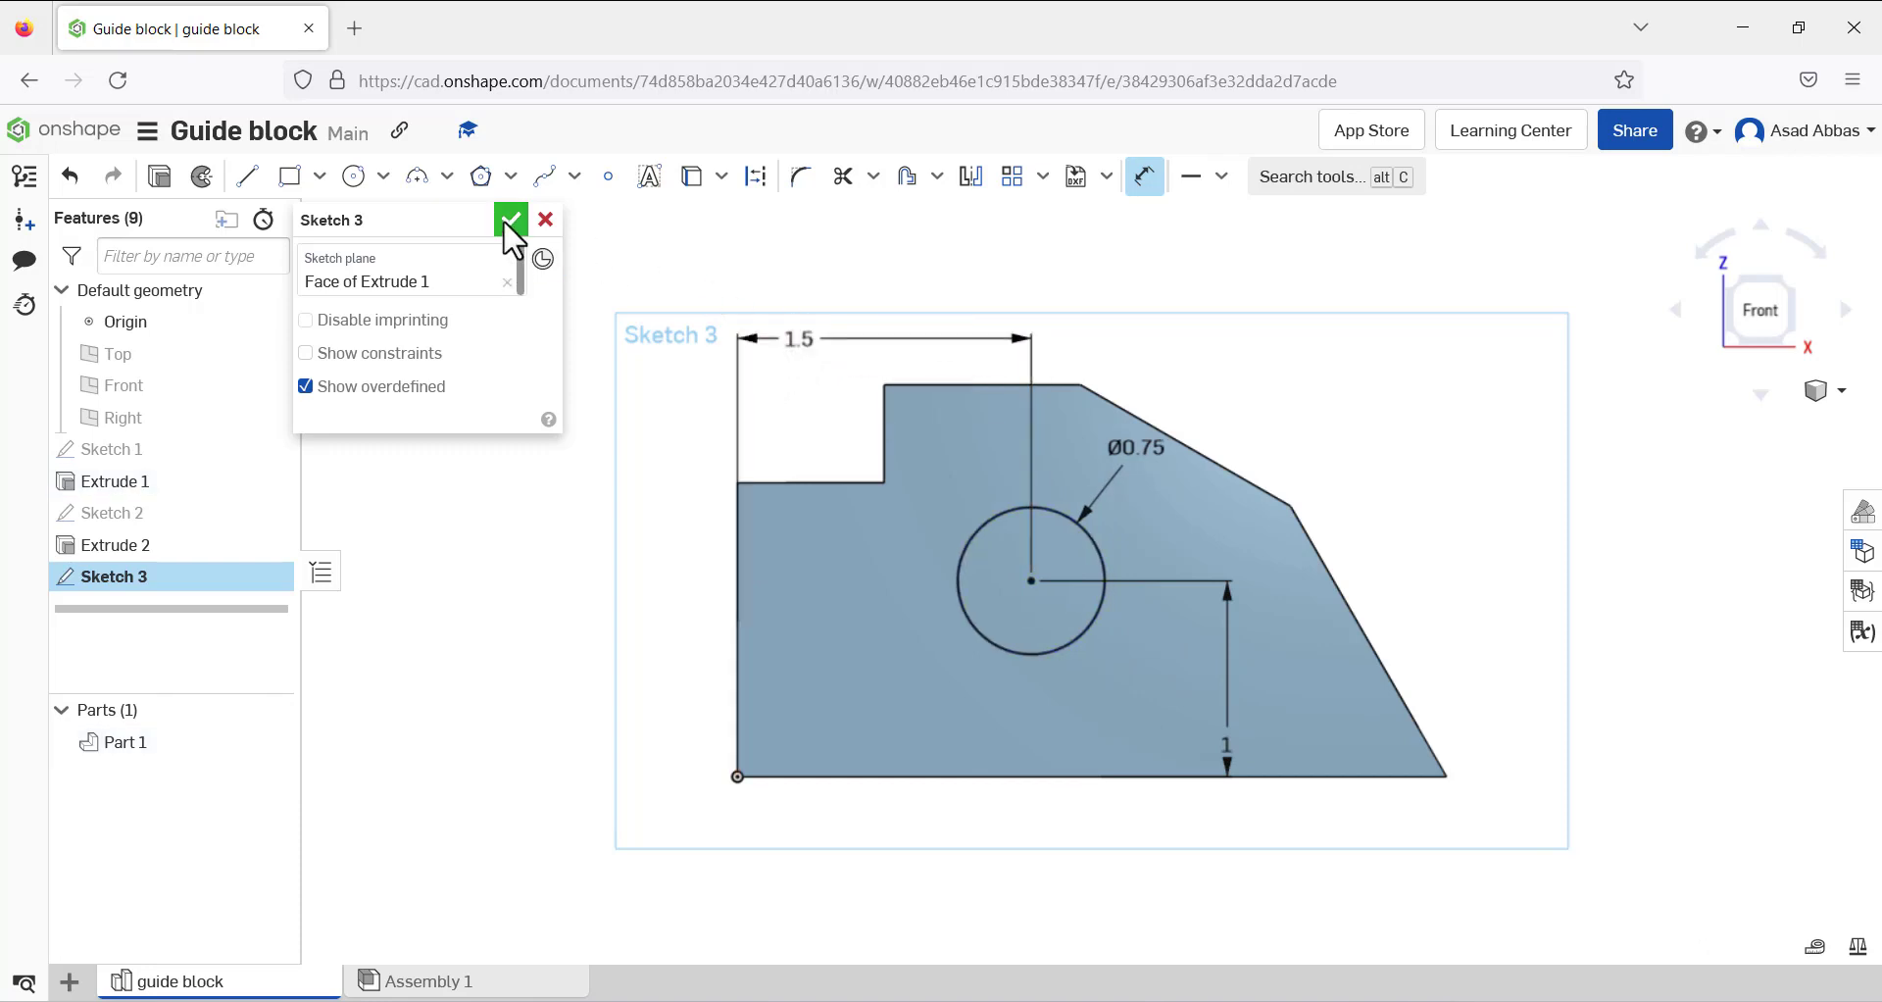
left_click(505, 221)
Extrude the circle region as a Remove operation, with the direction flipped into the block
right_click_drag(572, 353, 495, 459)
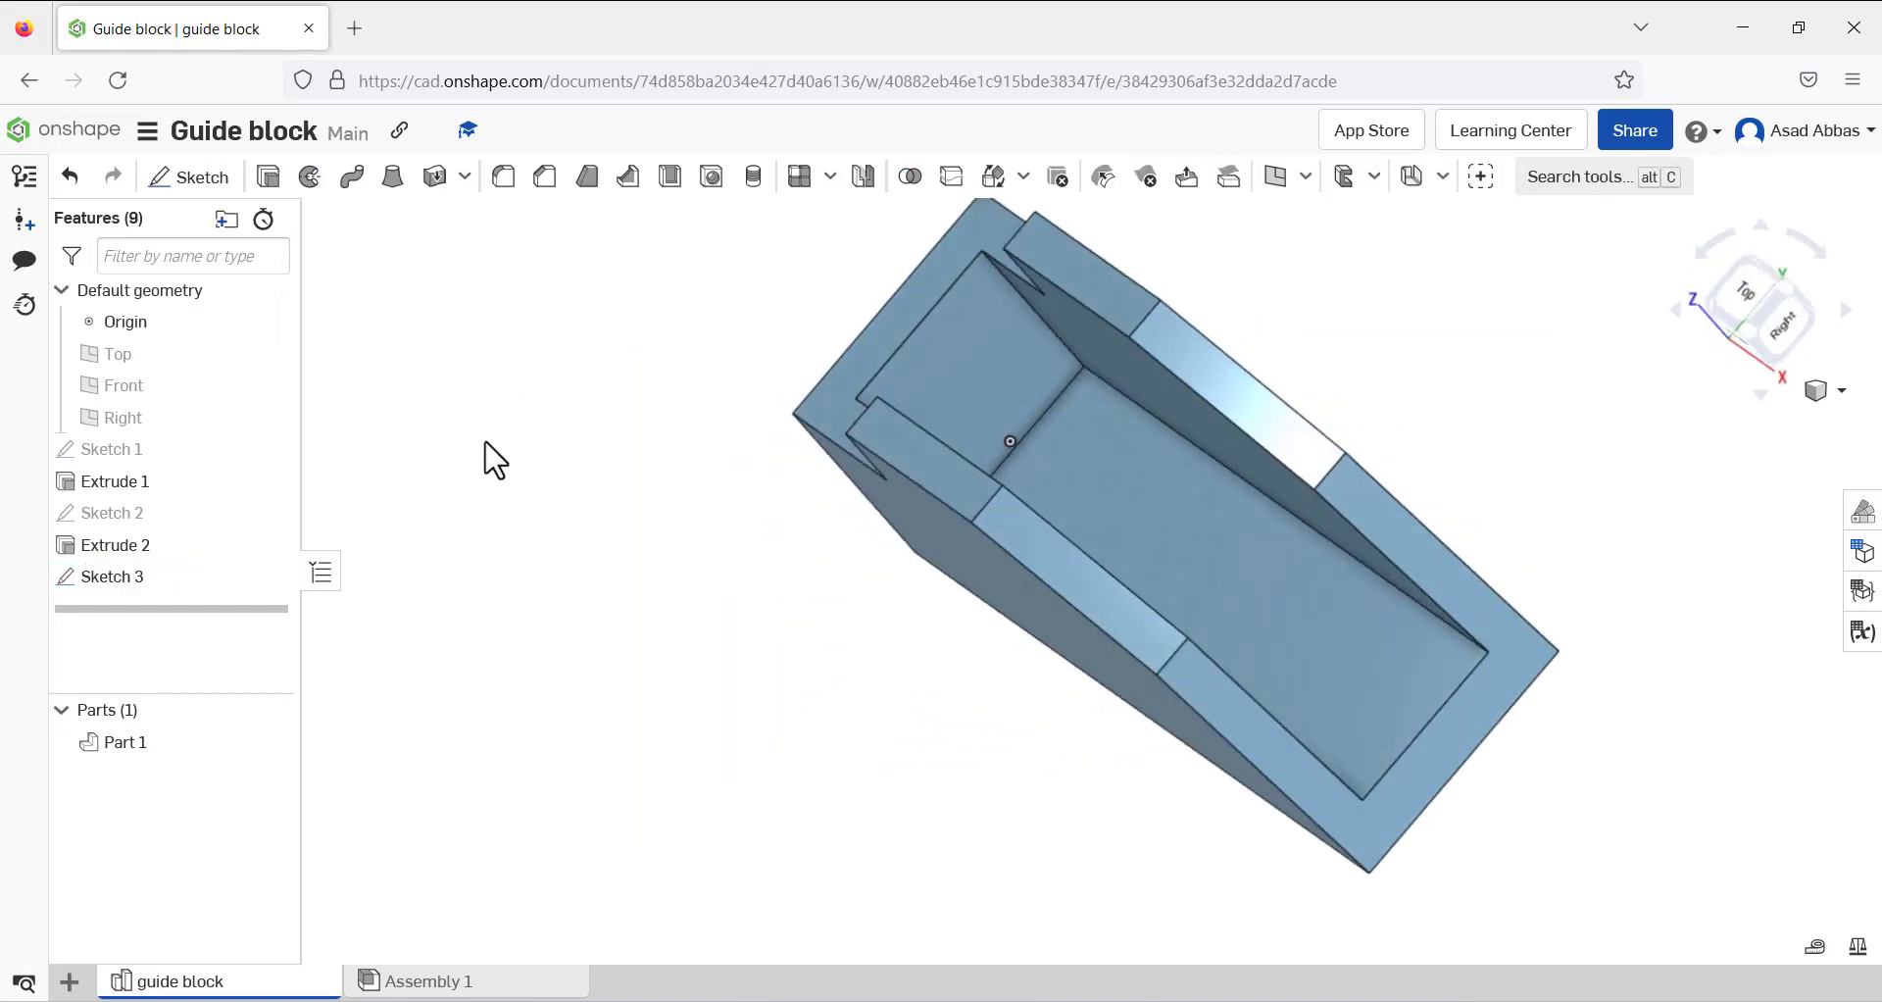
key("shift+7")
left_click(268, 177)
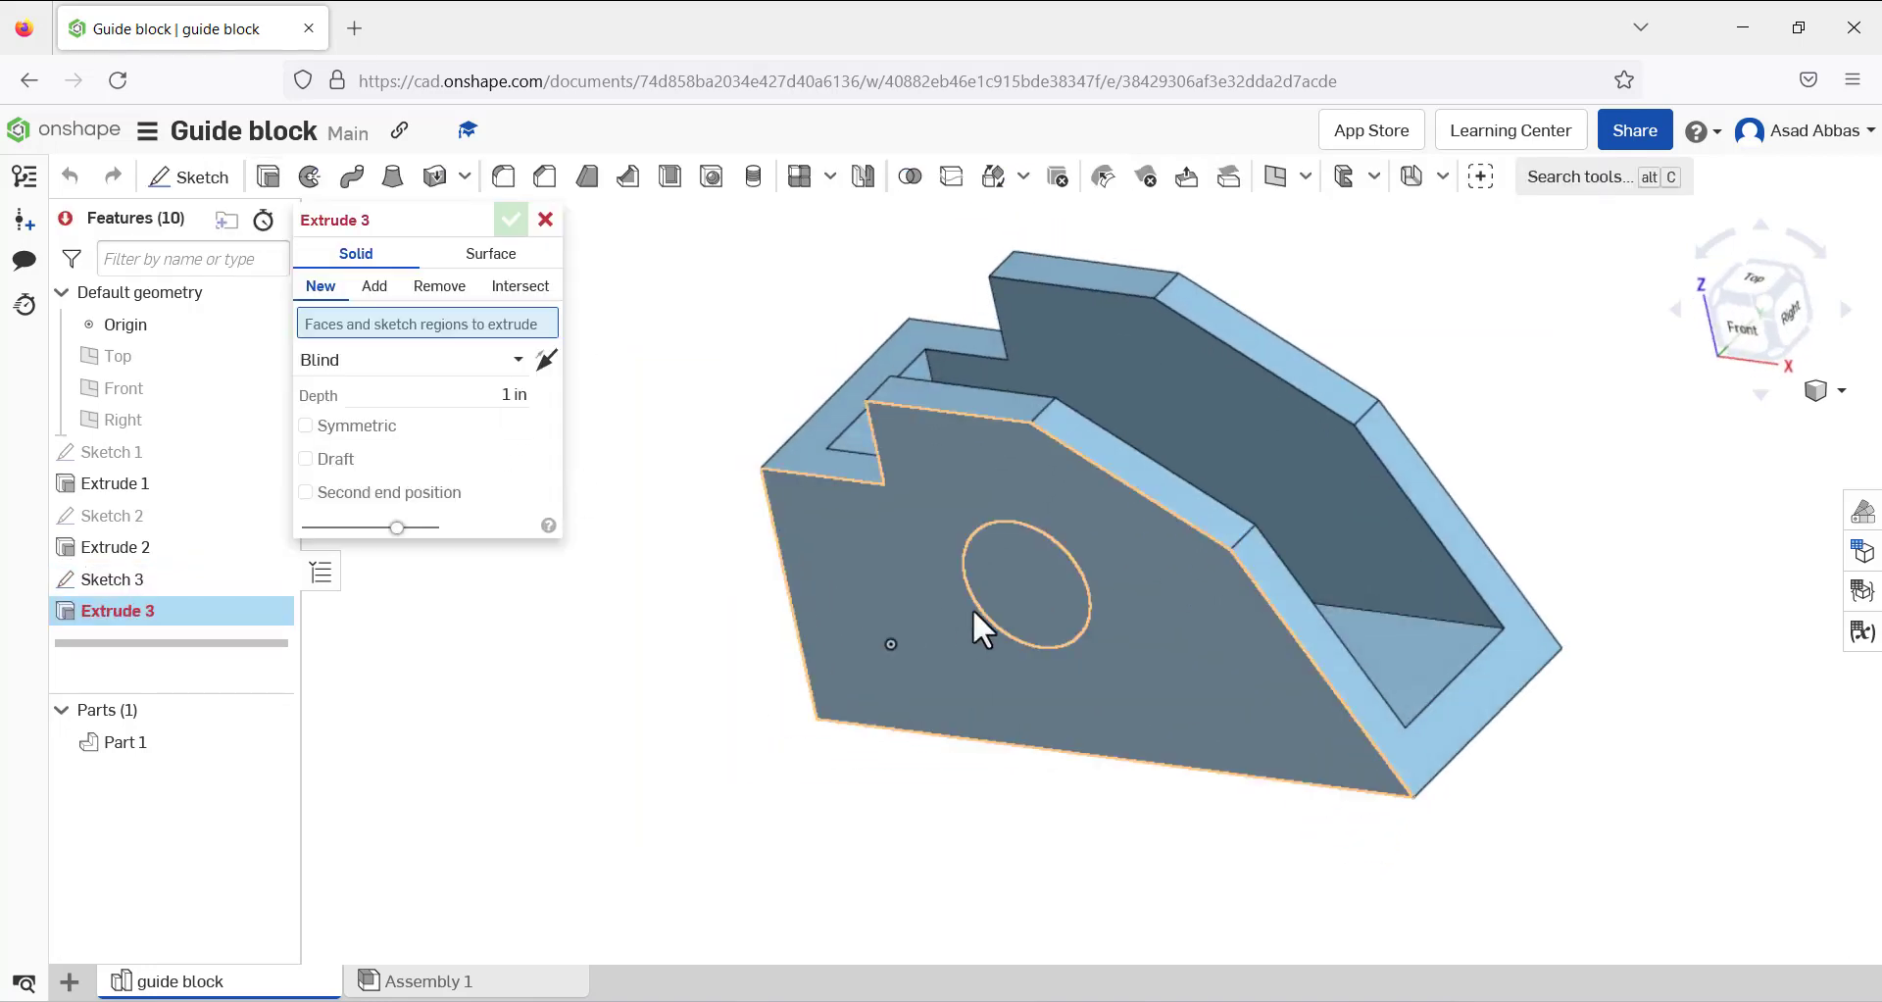
left_click(1006, 560)
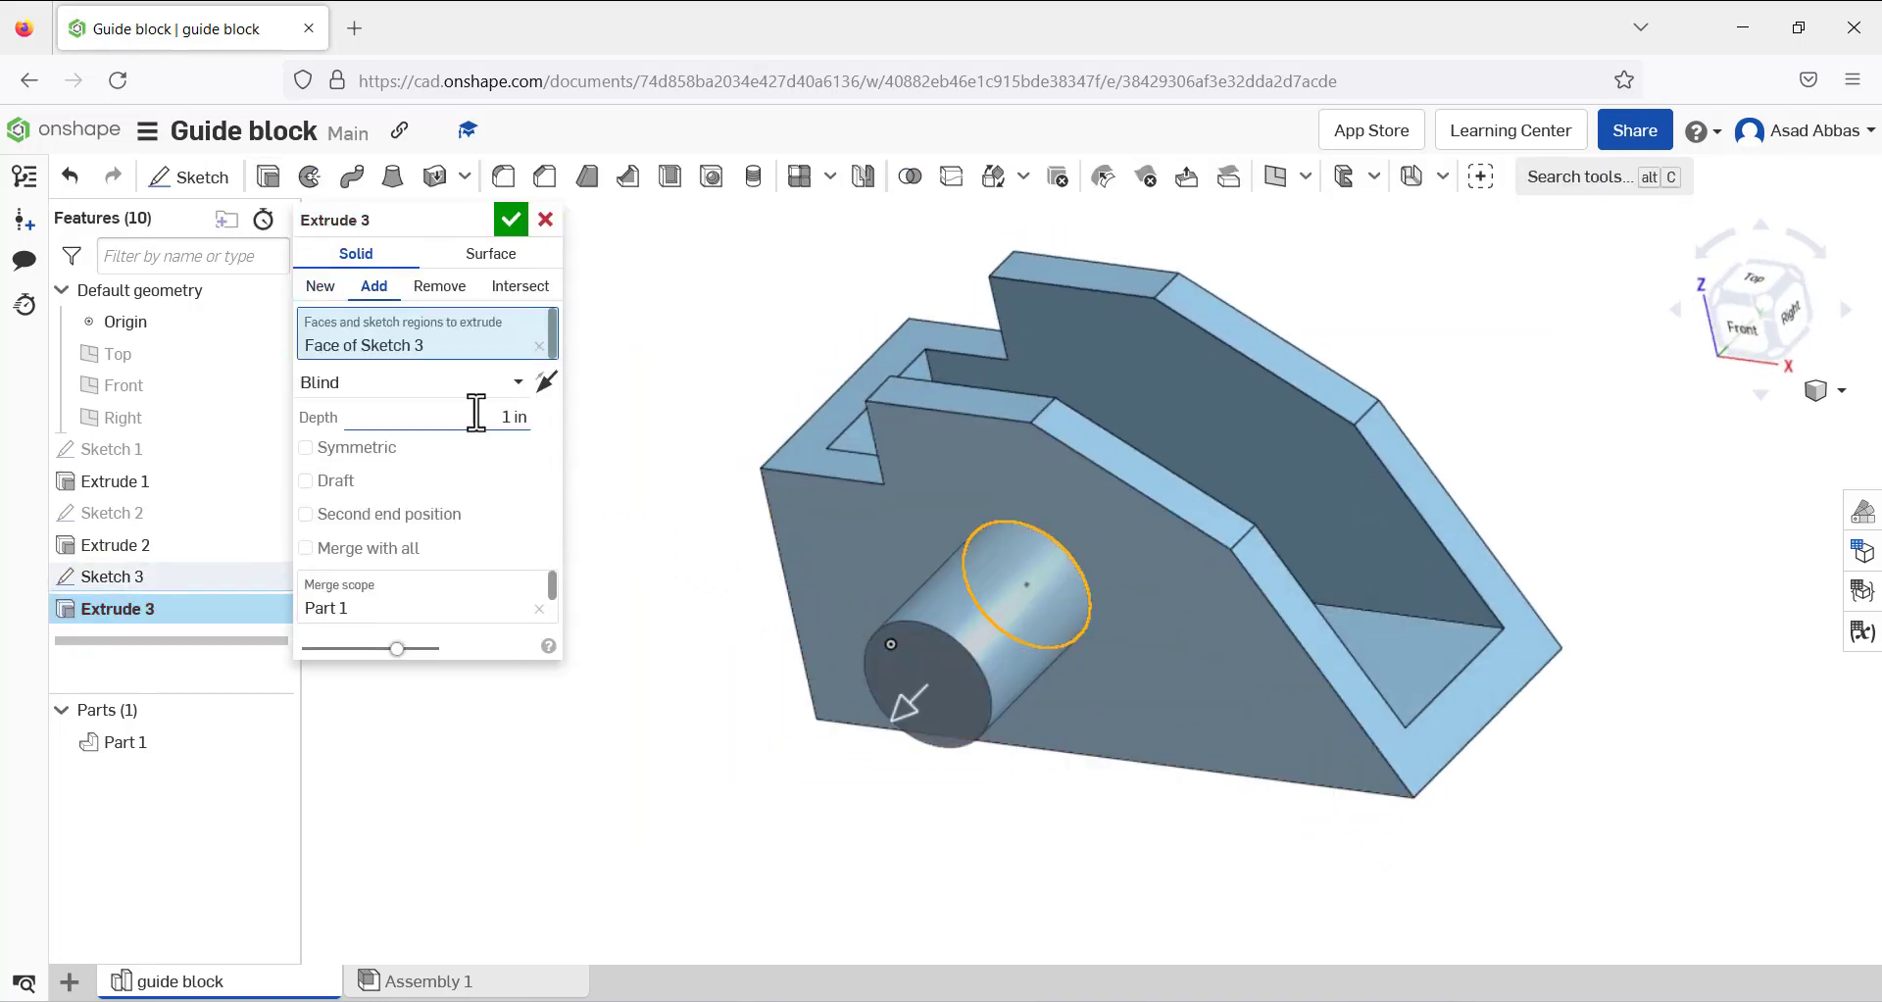
left_click(546, 382)
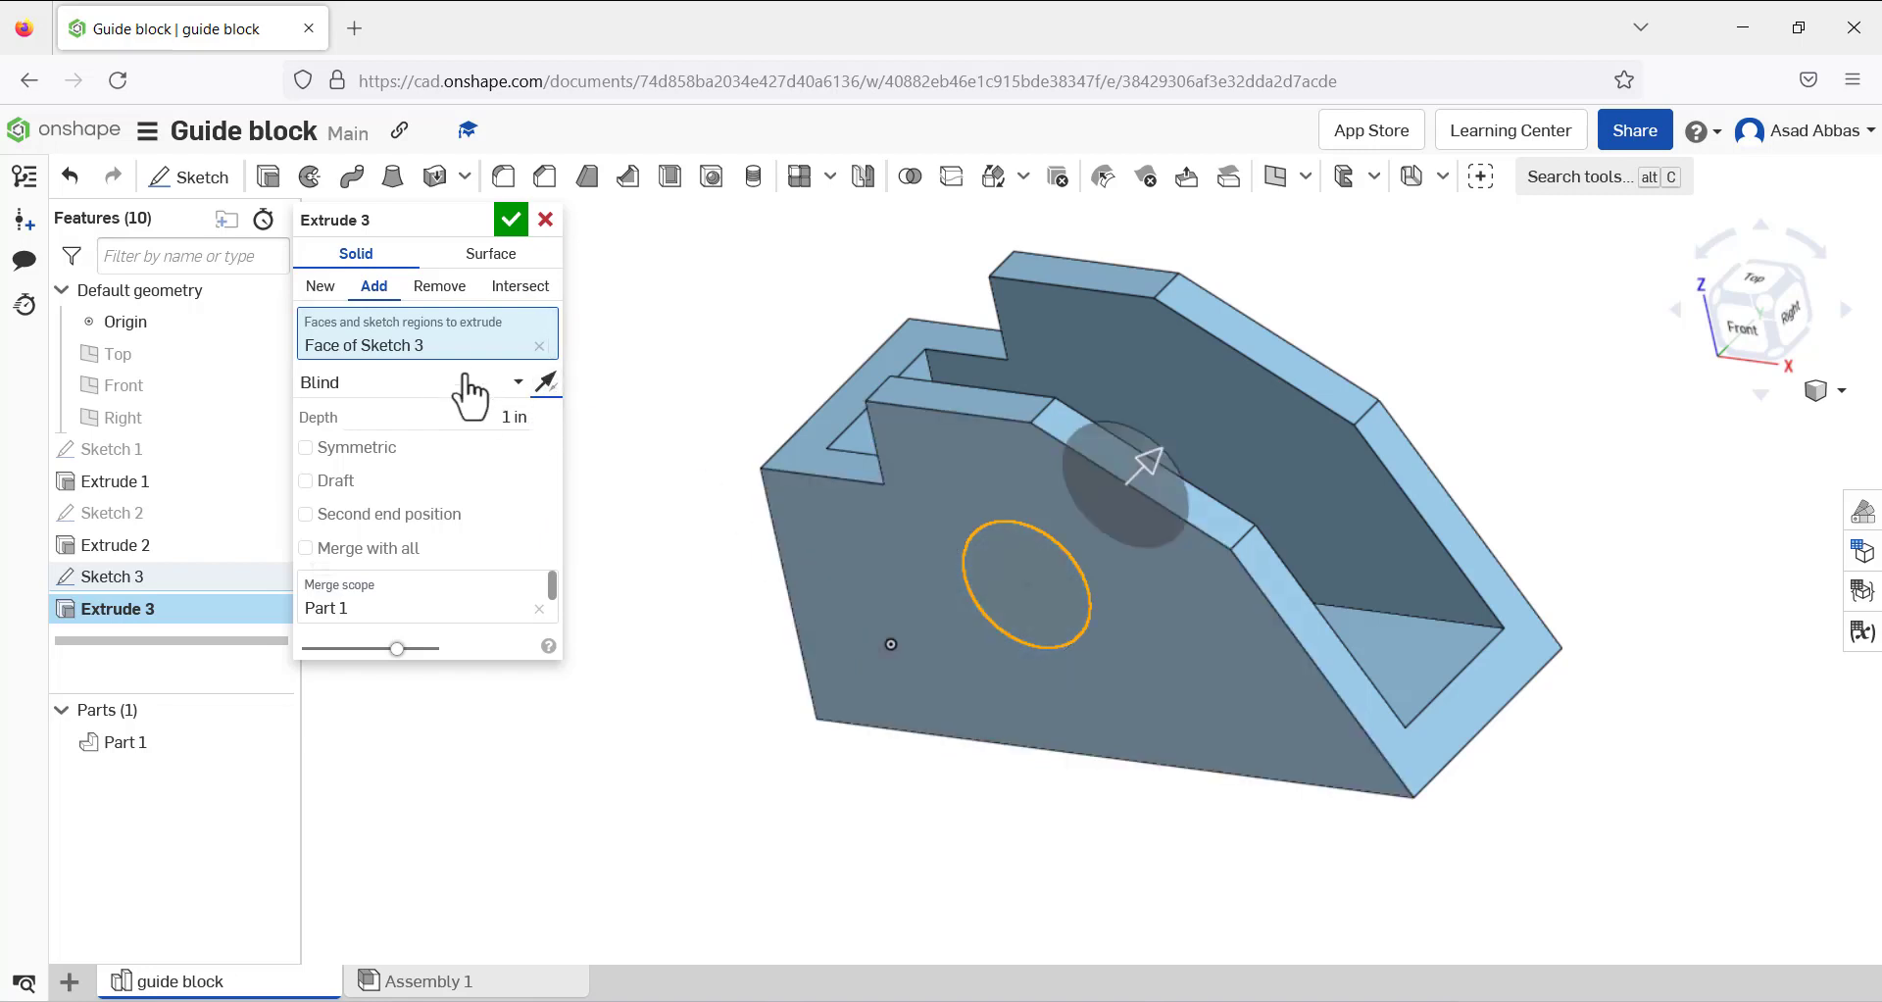
left_click(438, 286)
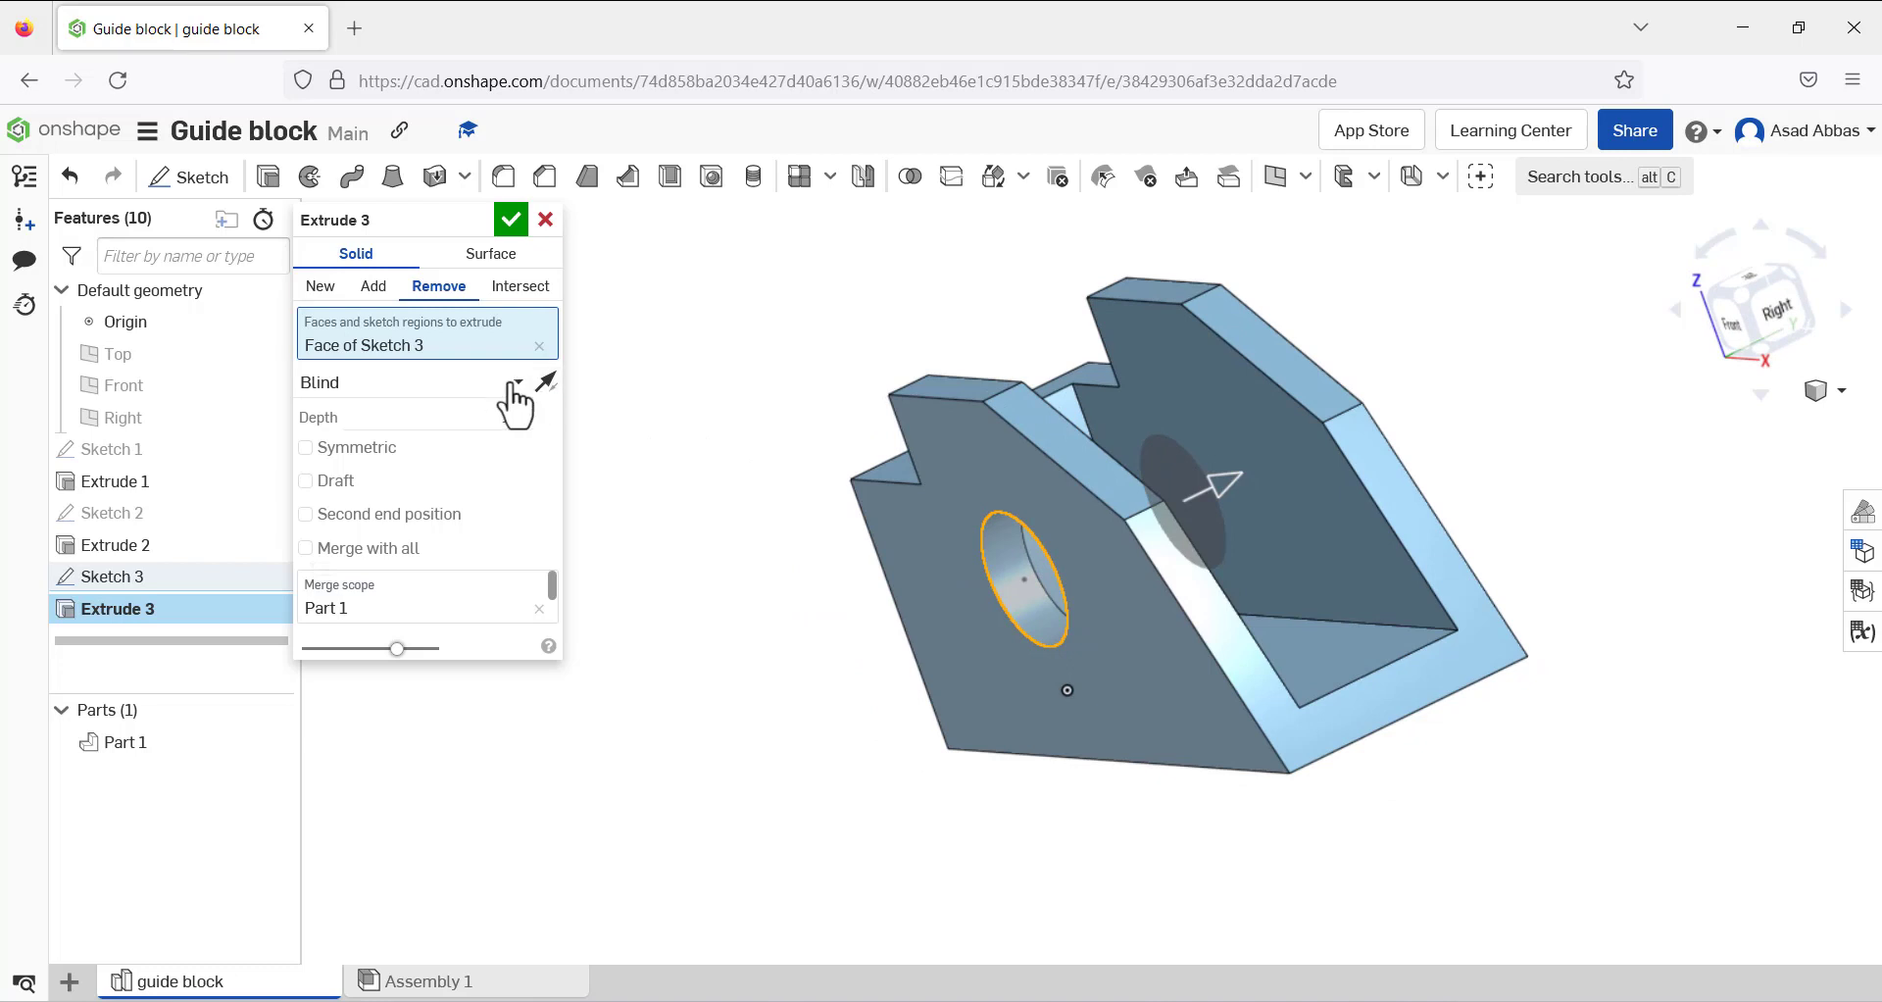
Set the hole cut's end type to Through all, check it through both side walls, and accept the extrude
left_click(470, 387)
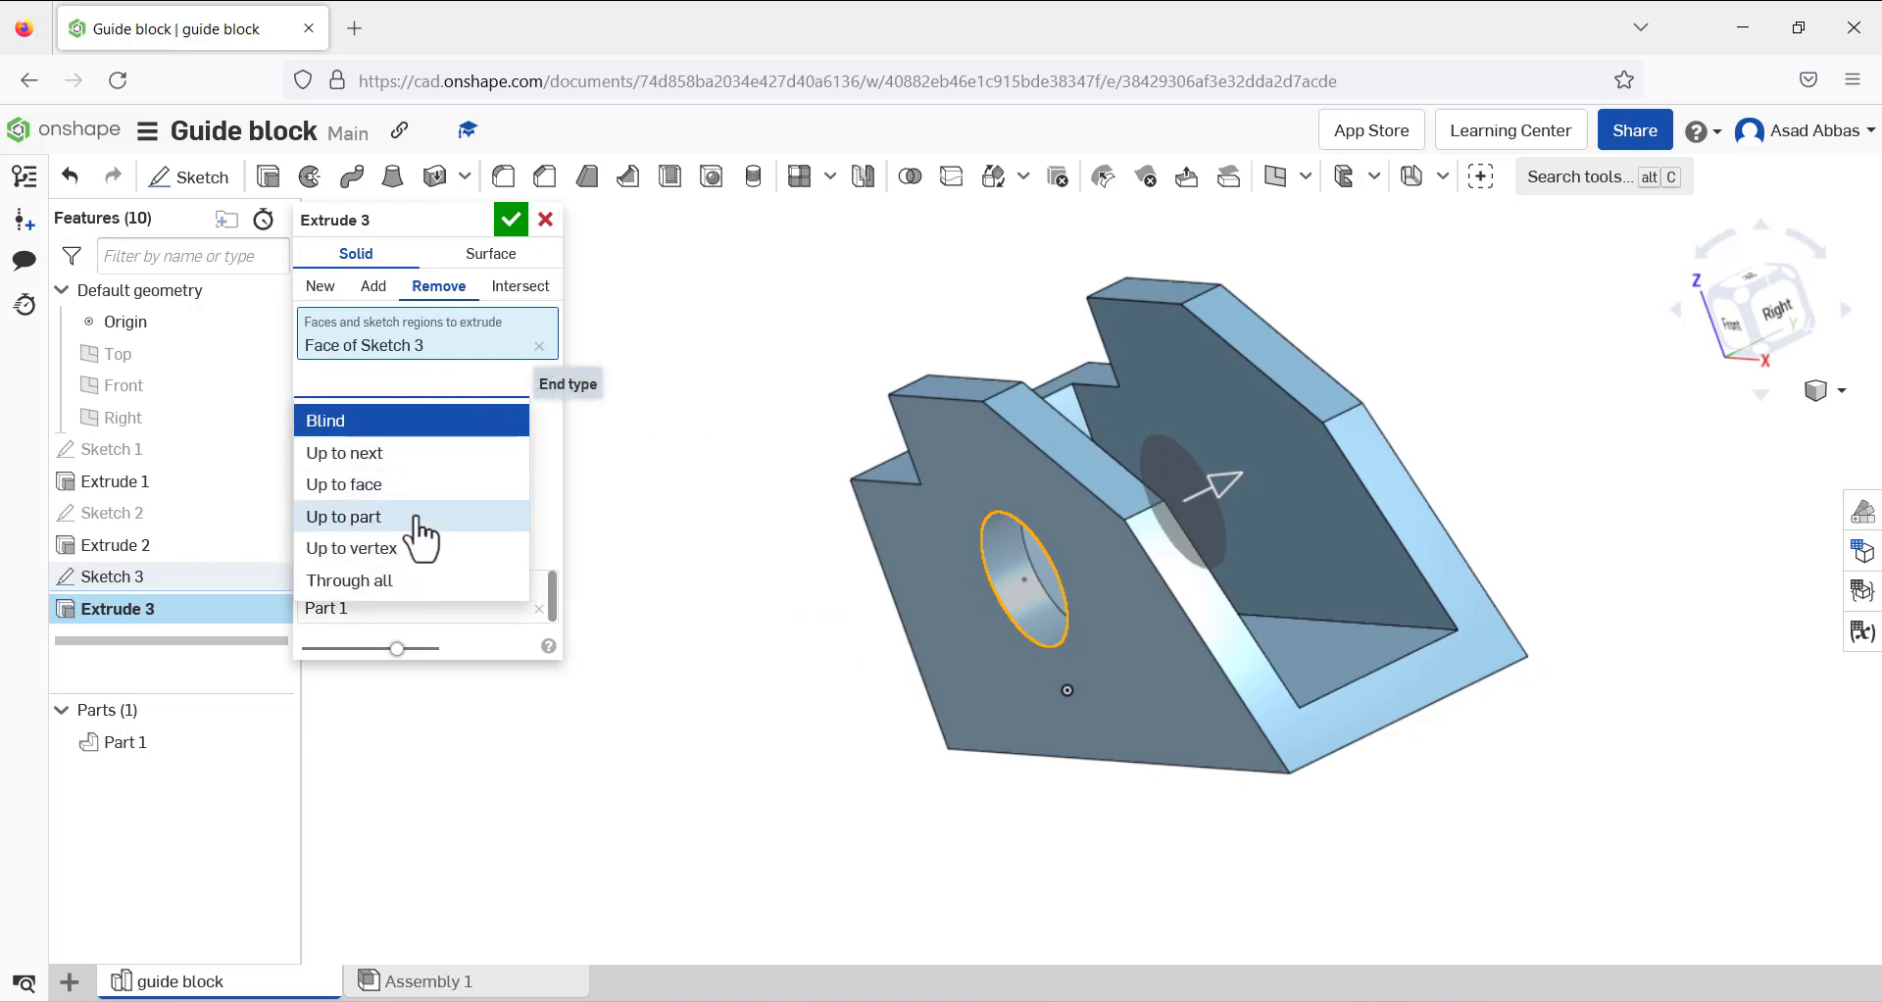
left_click(416, 586)
right_click_drag(866, 492, 814, 551)
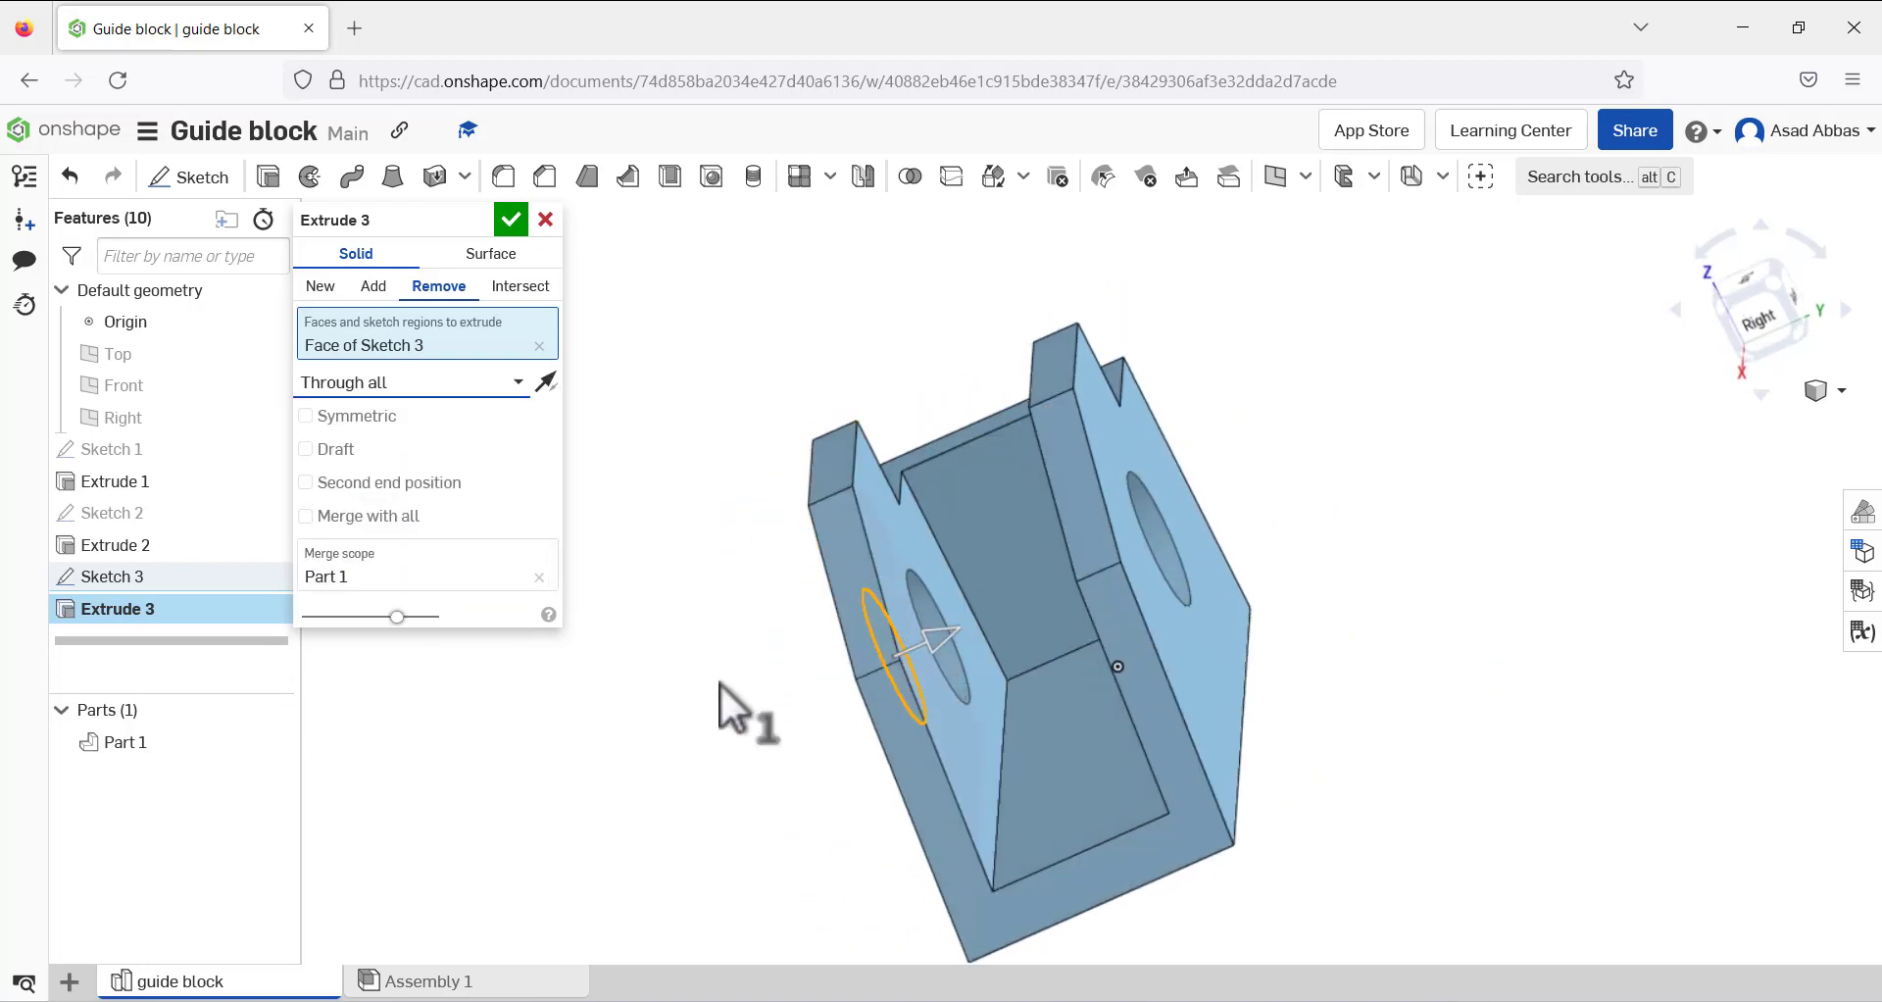
right_click_drag(781, 573, 819, 580)
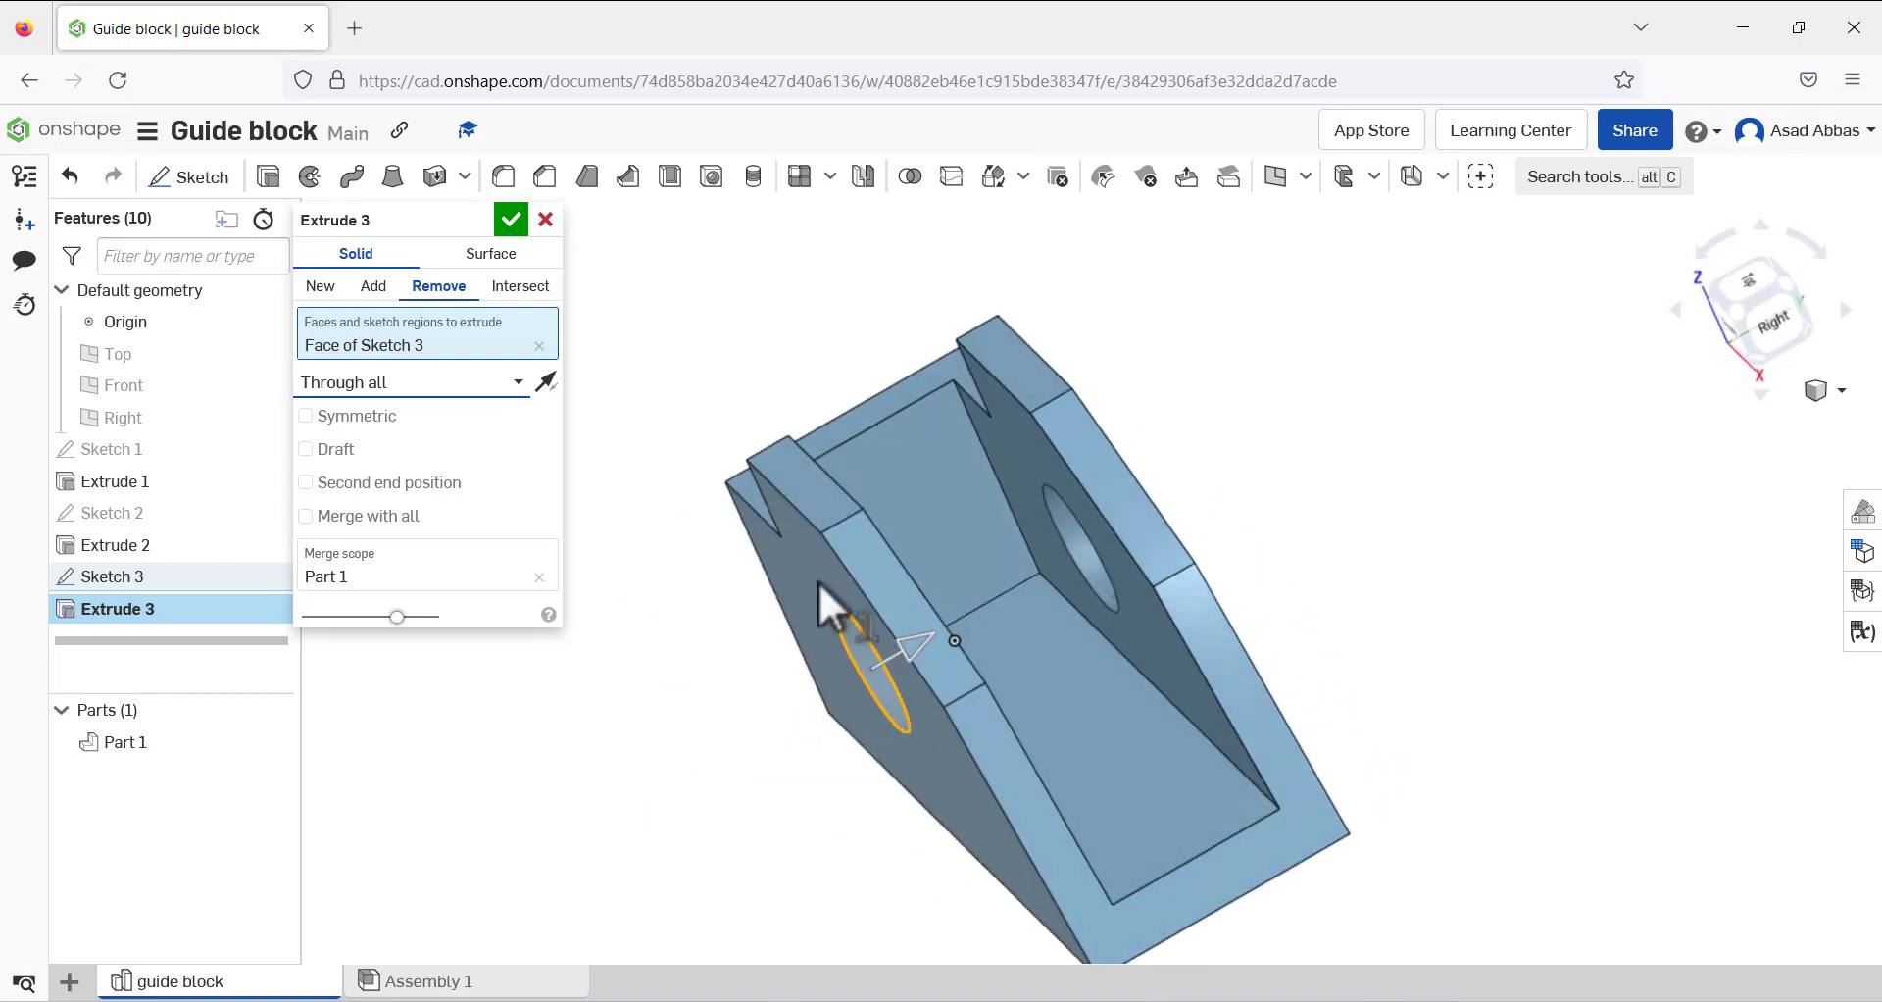
left_click(510, 219)
Show the guide block in isometric view and inspect its slot and side holes
right_click(1400, 320)
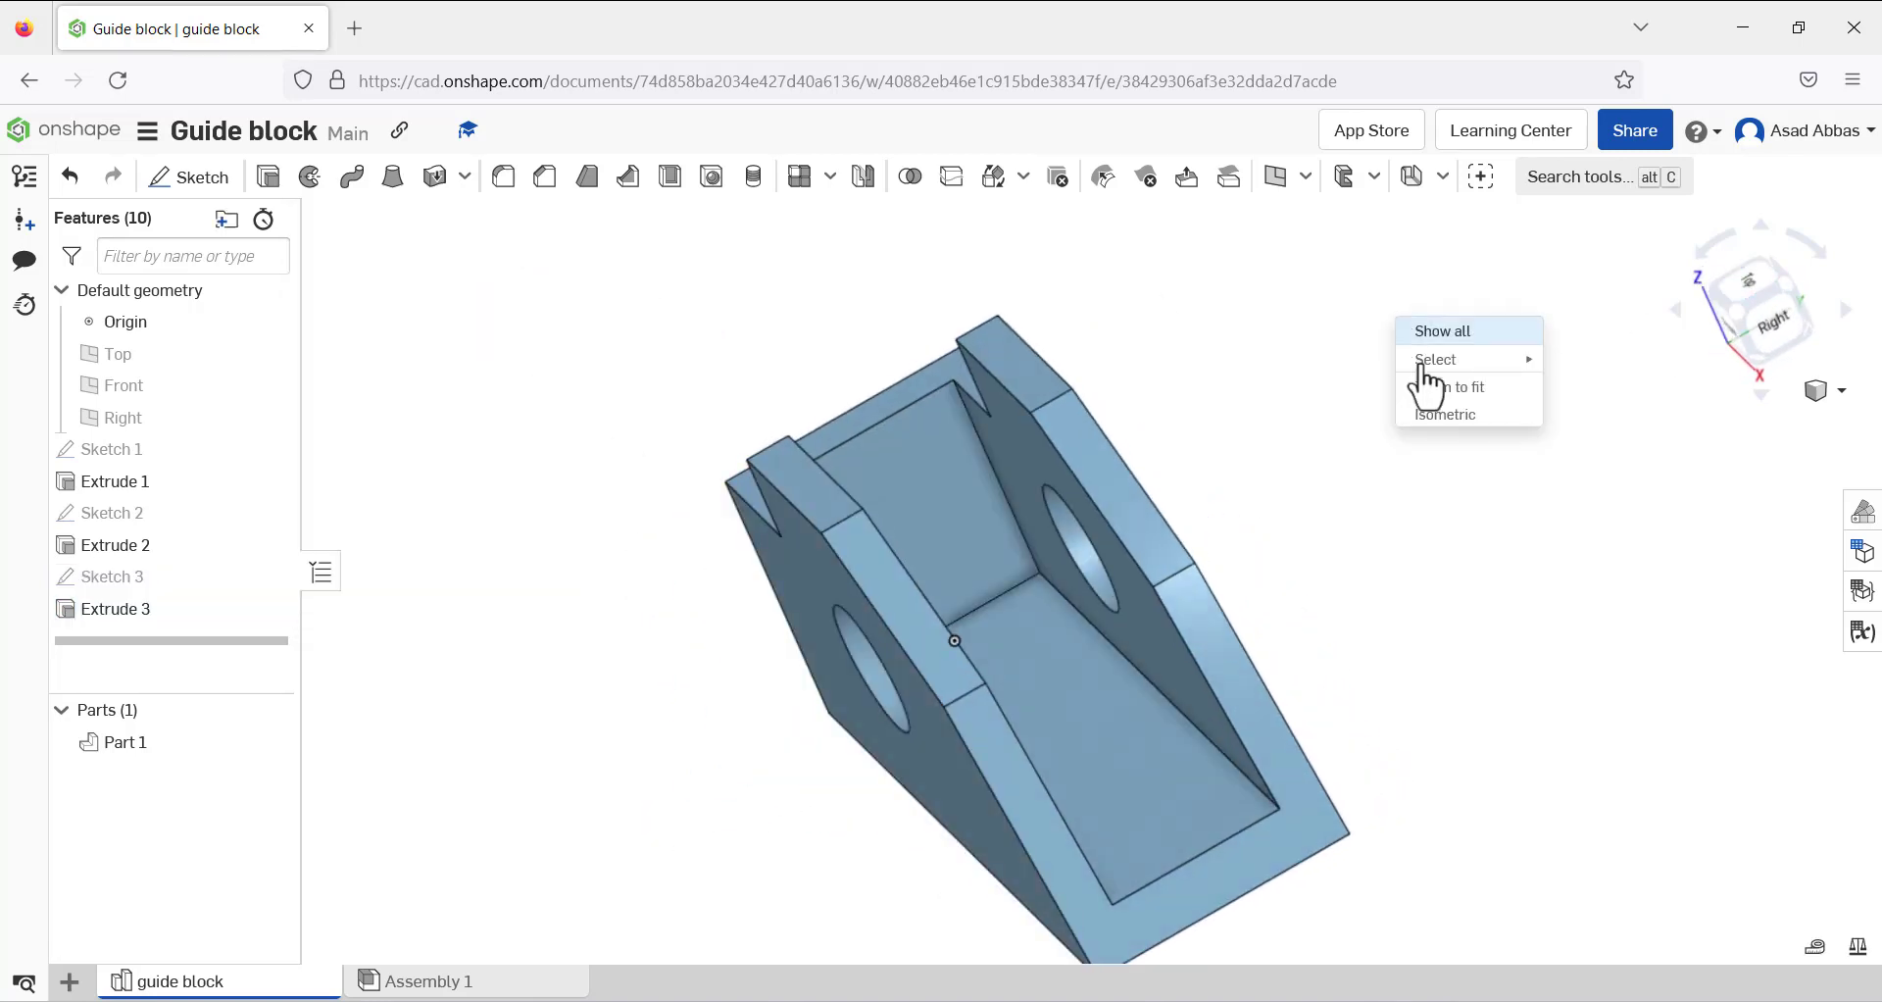
left_click(1417, 370)
scroll(1350, 426, "up", 2)
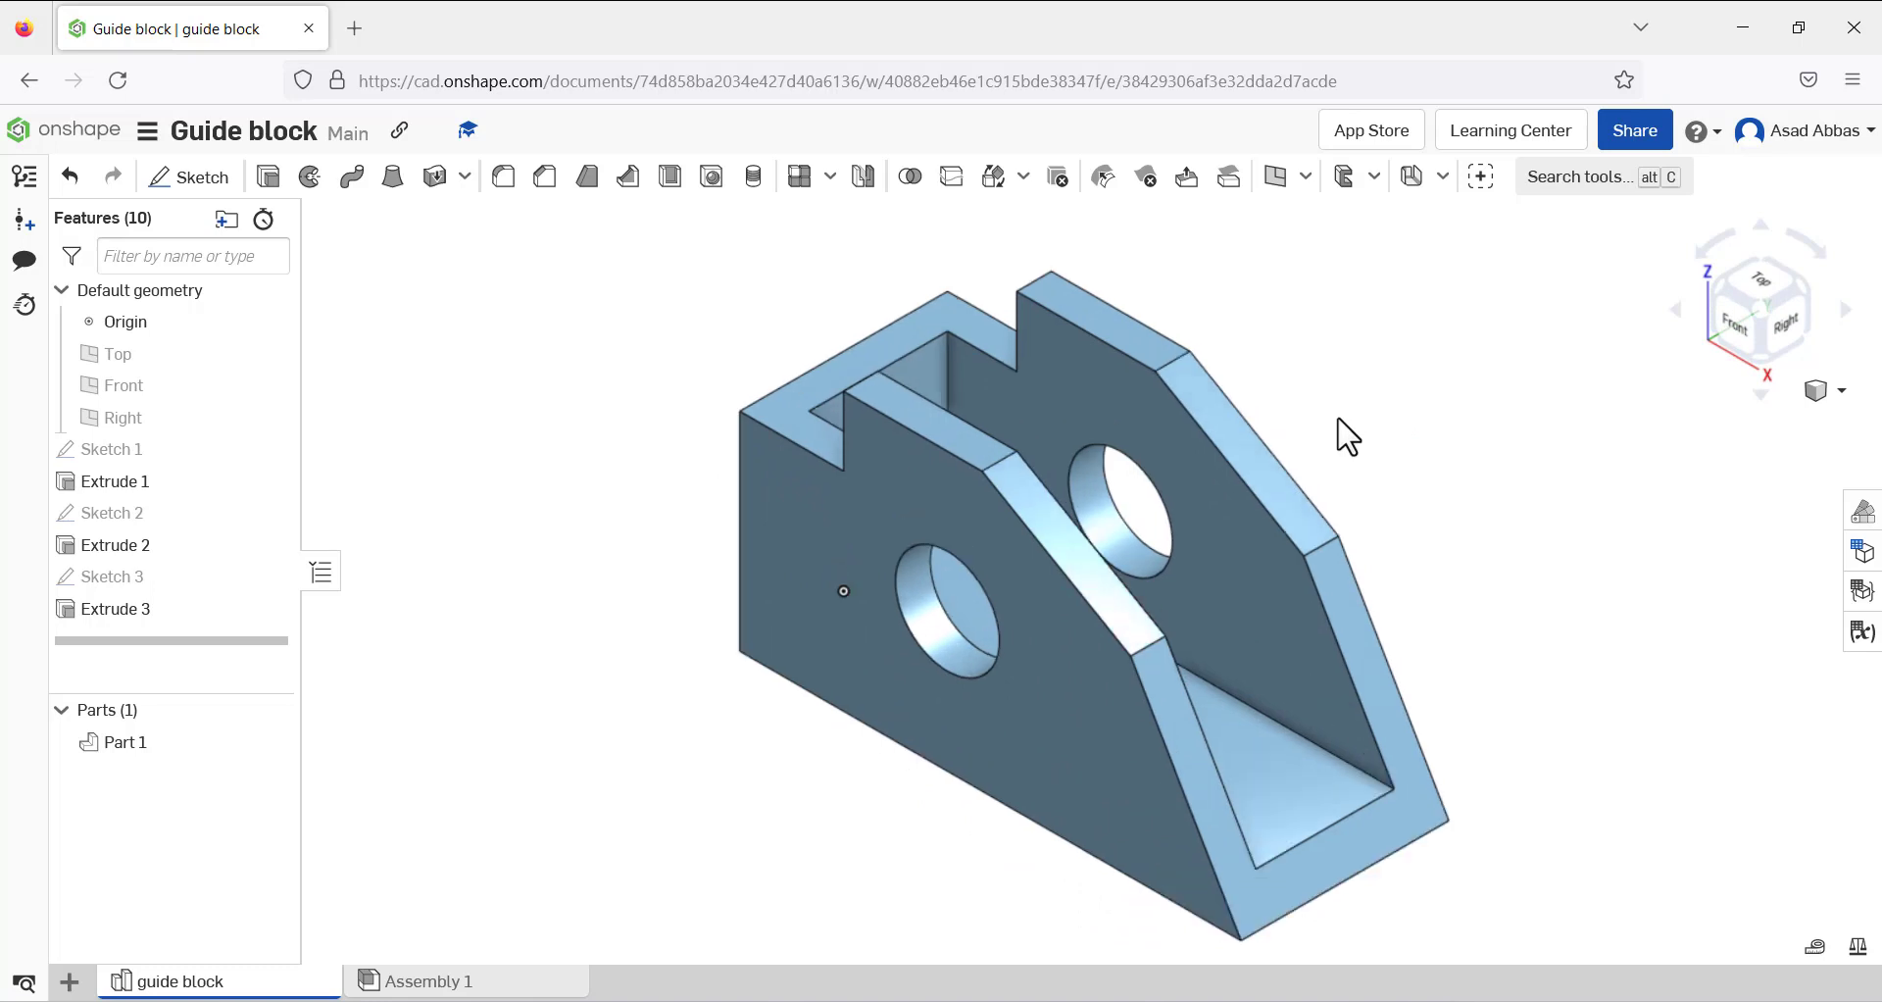
scroll(1333, 421, "down", 2)
right_click_drag(740, 378, 735, 426)
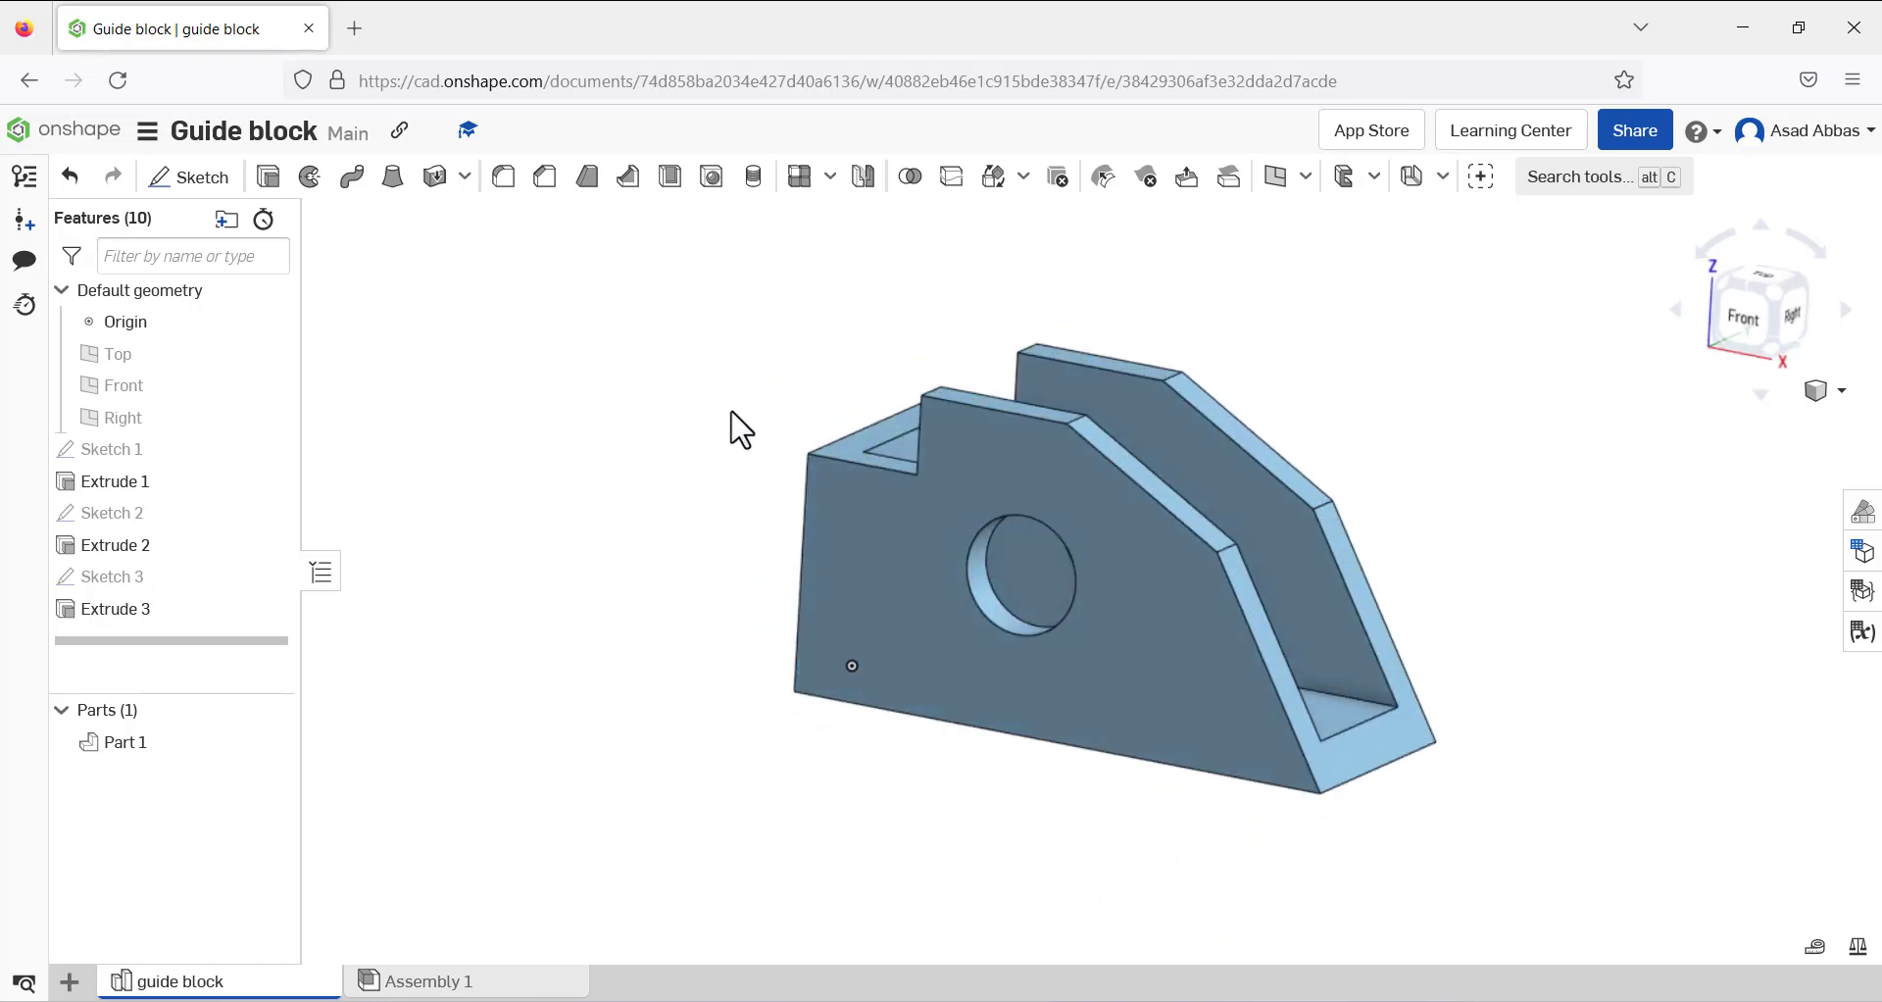